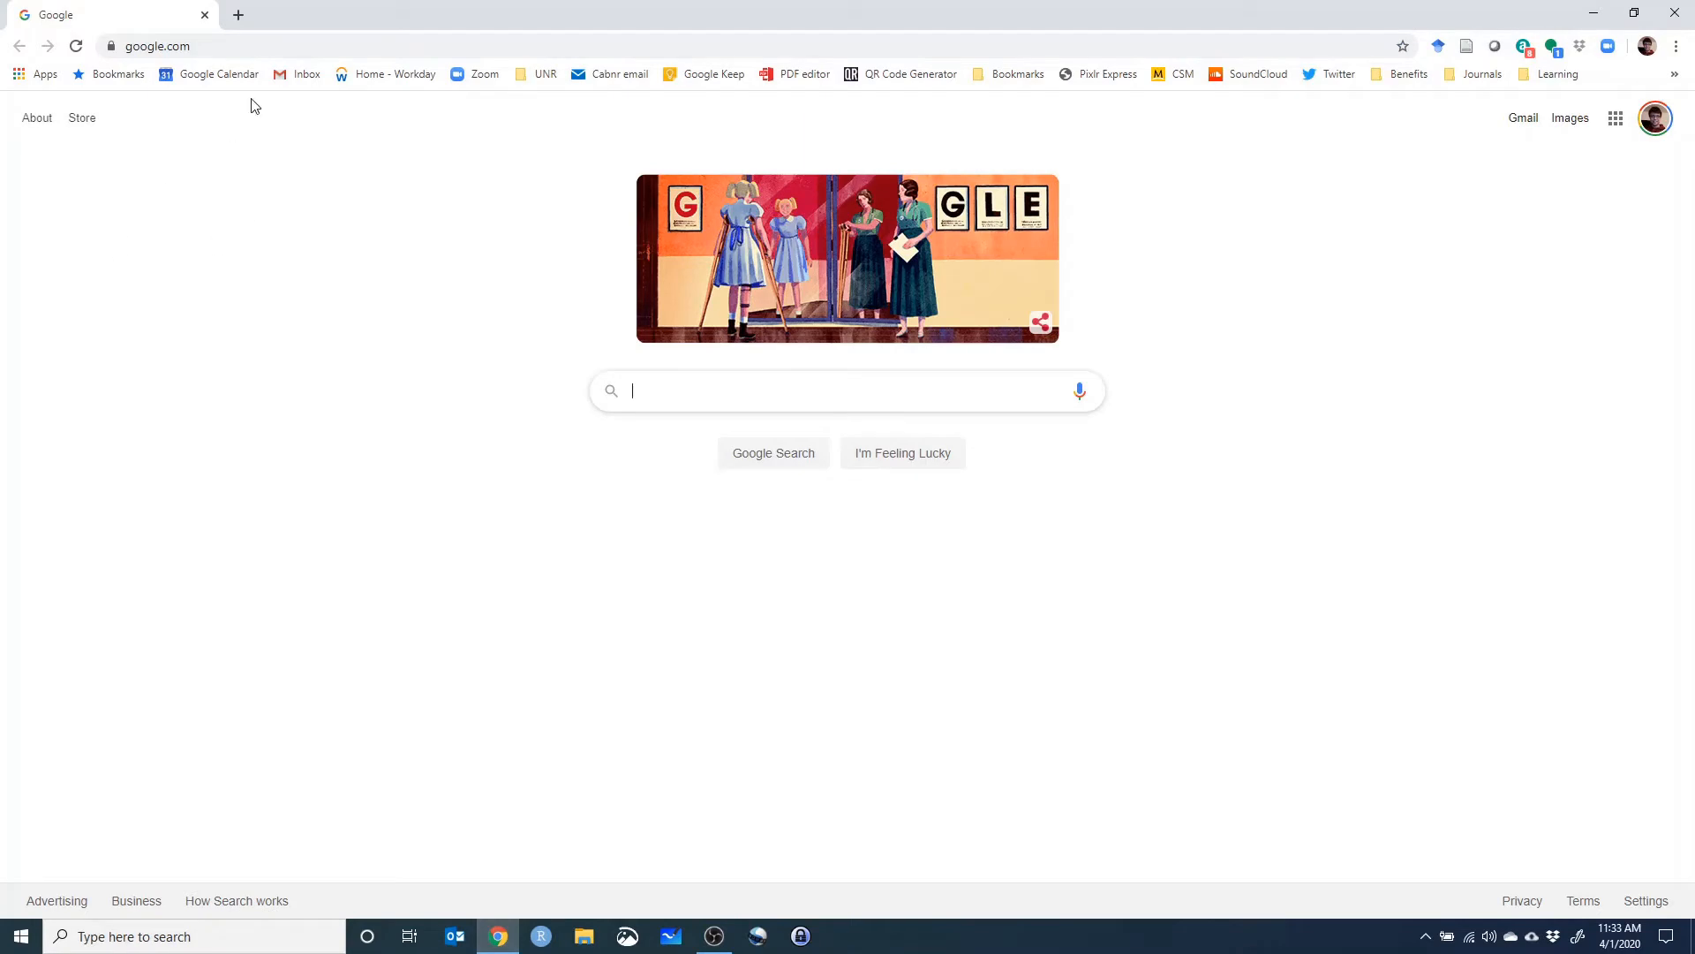
Go to insightmaker.com and open the page for creating a free account.
left_click(234, 46)
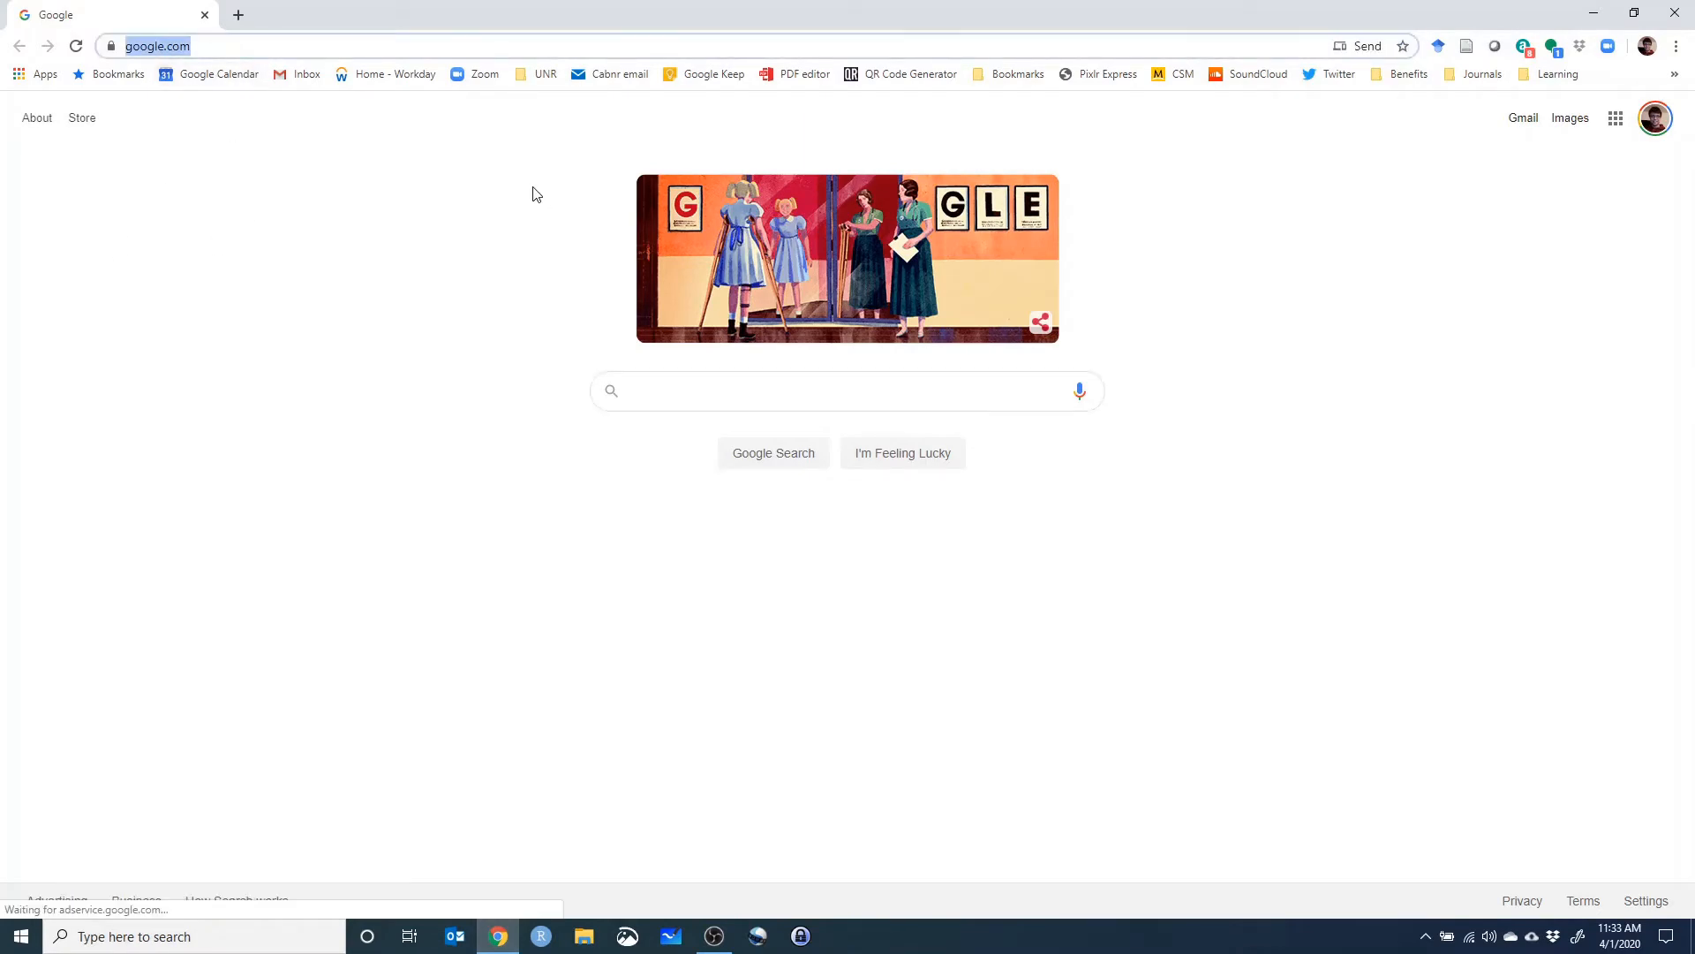
type("insightmaker.com")
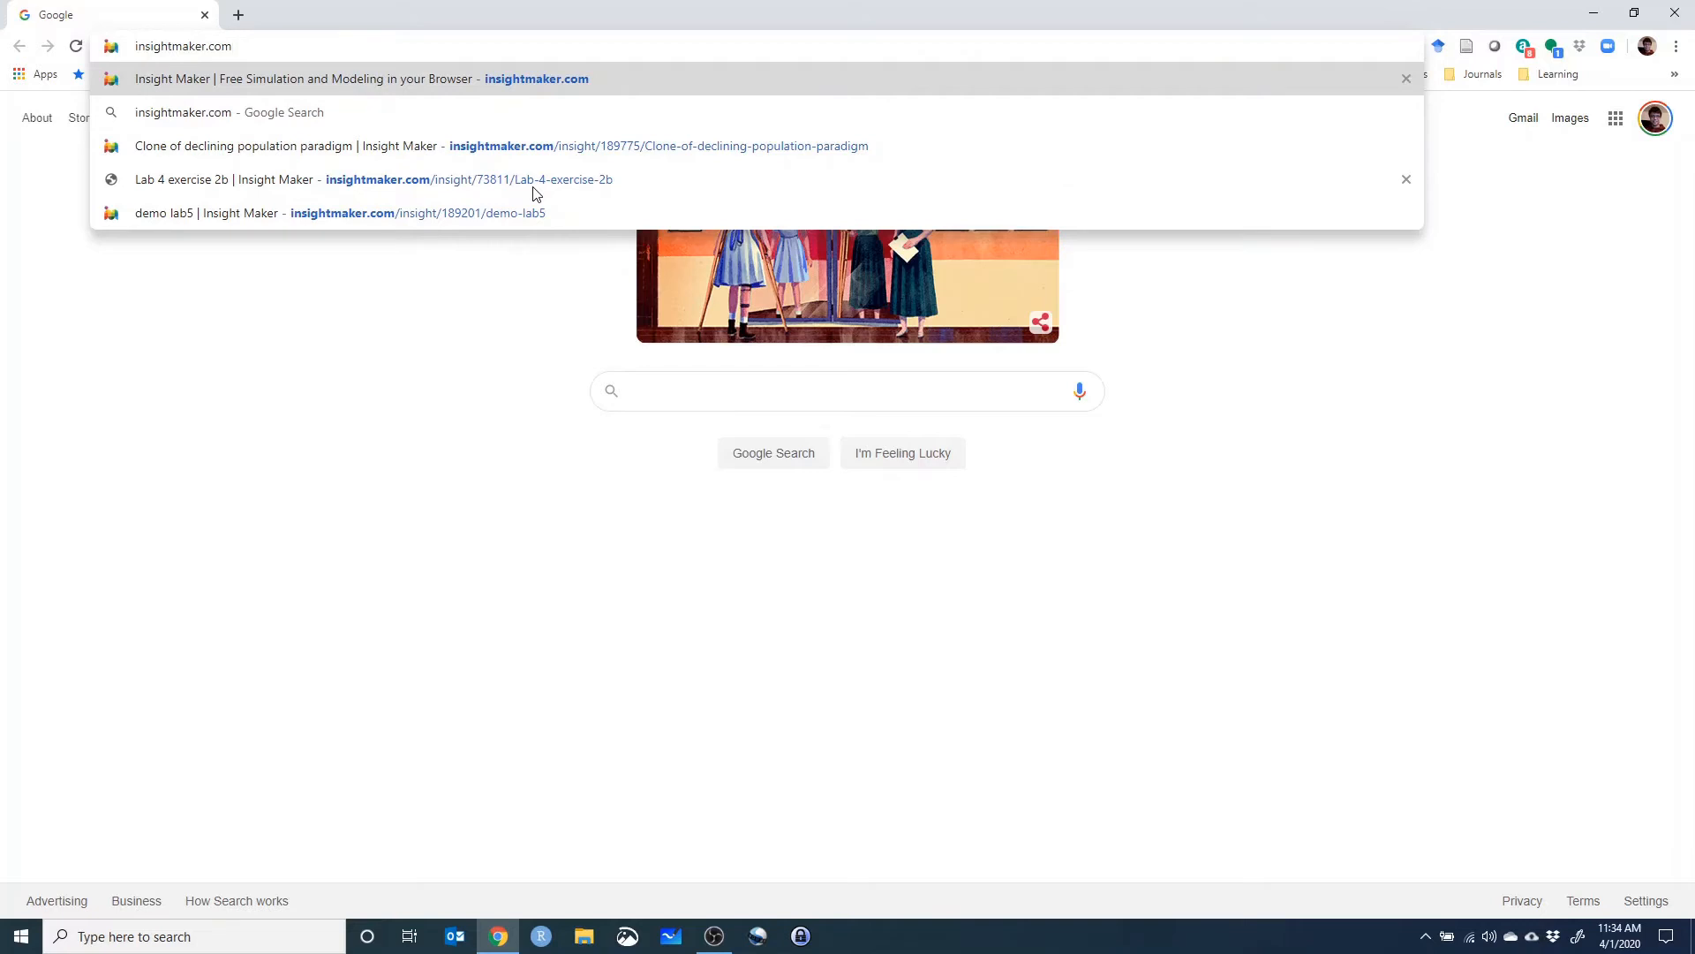
key("Return")
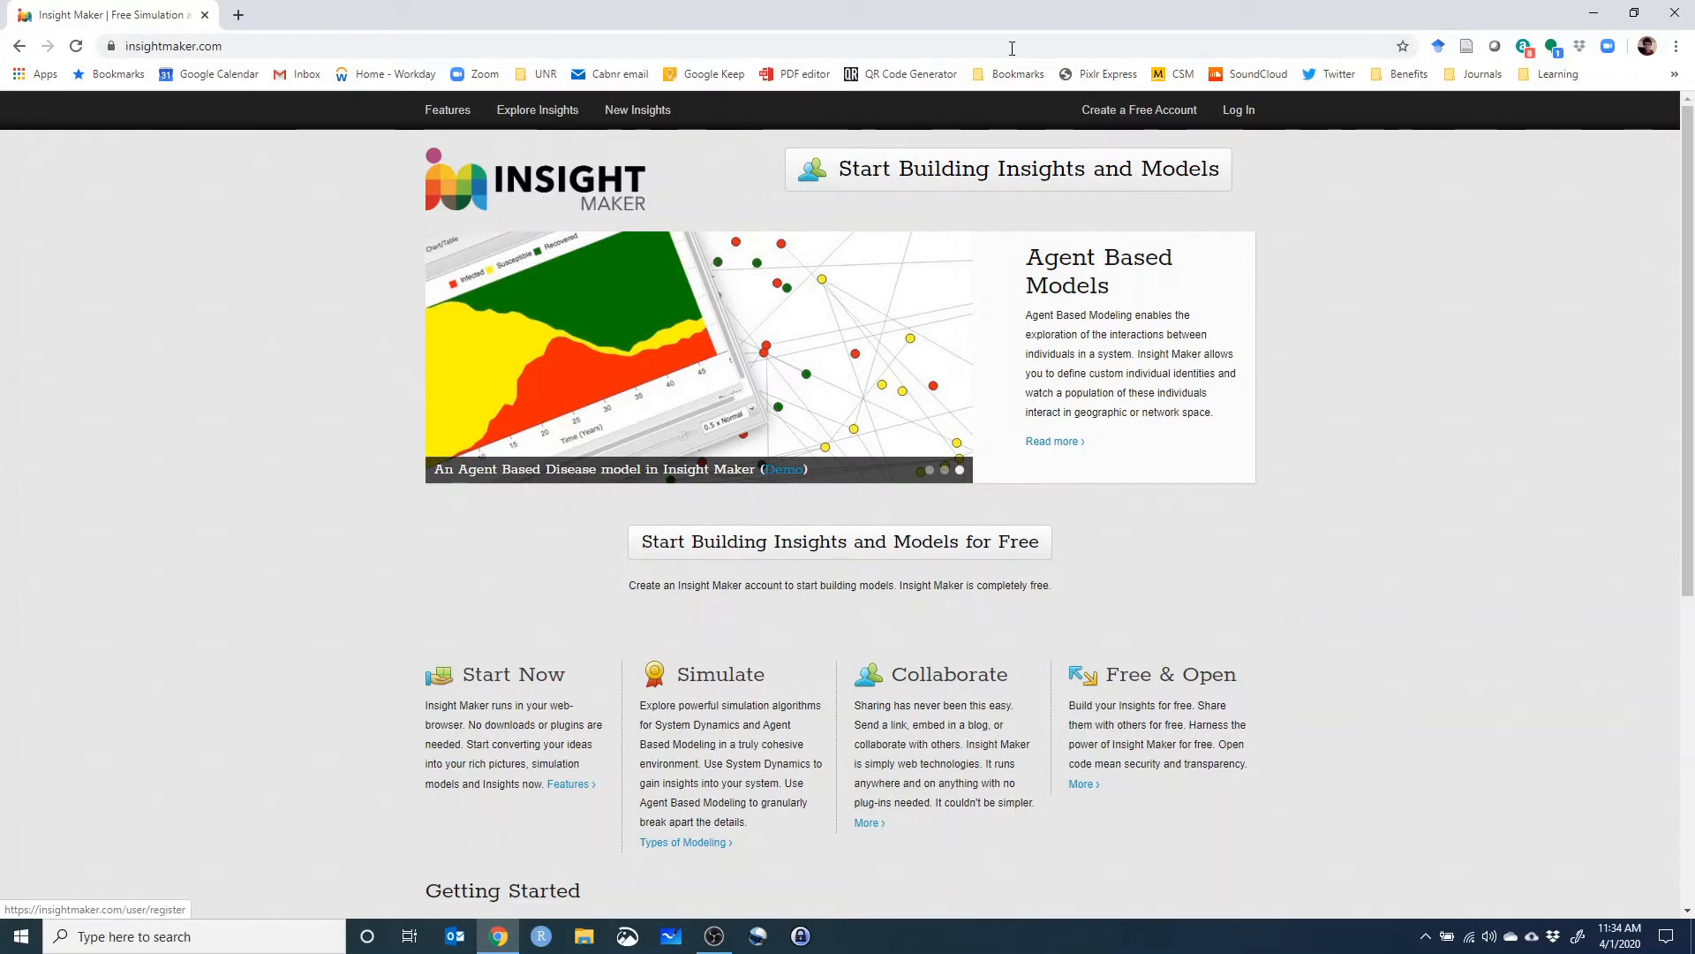
left_click(1126, 113)
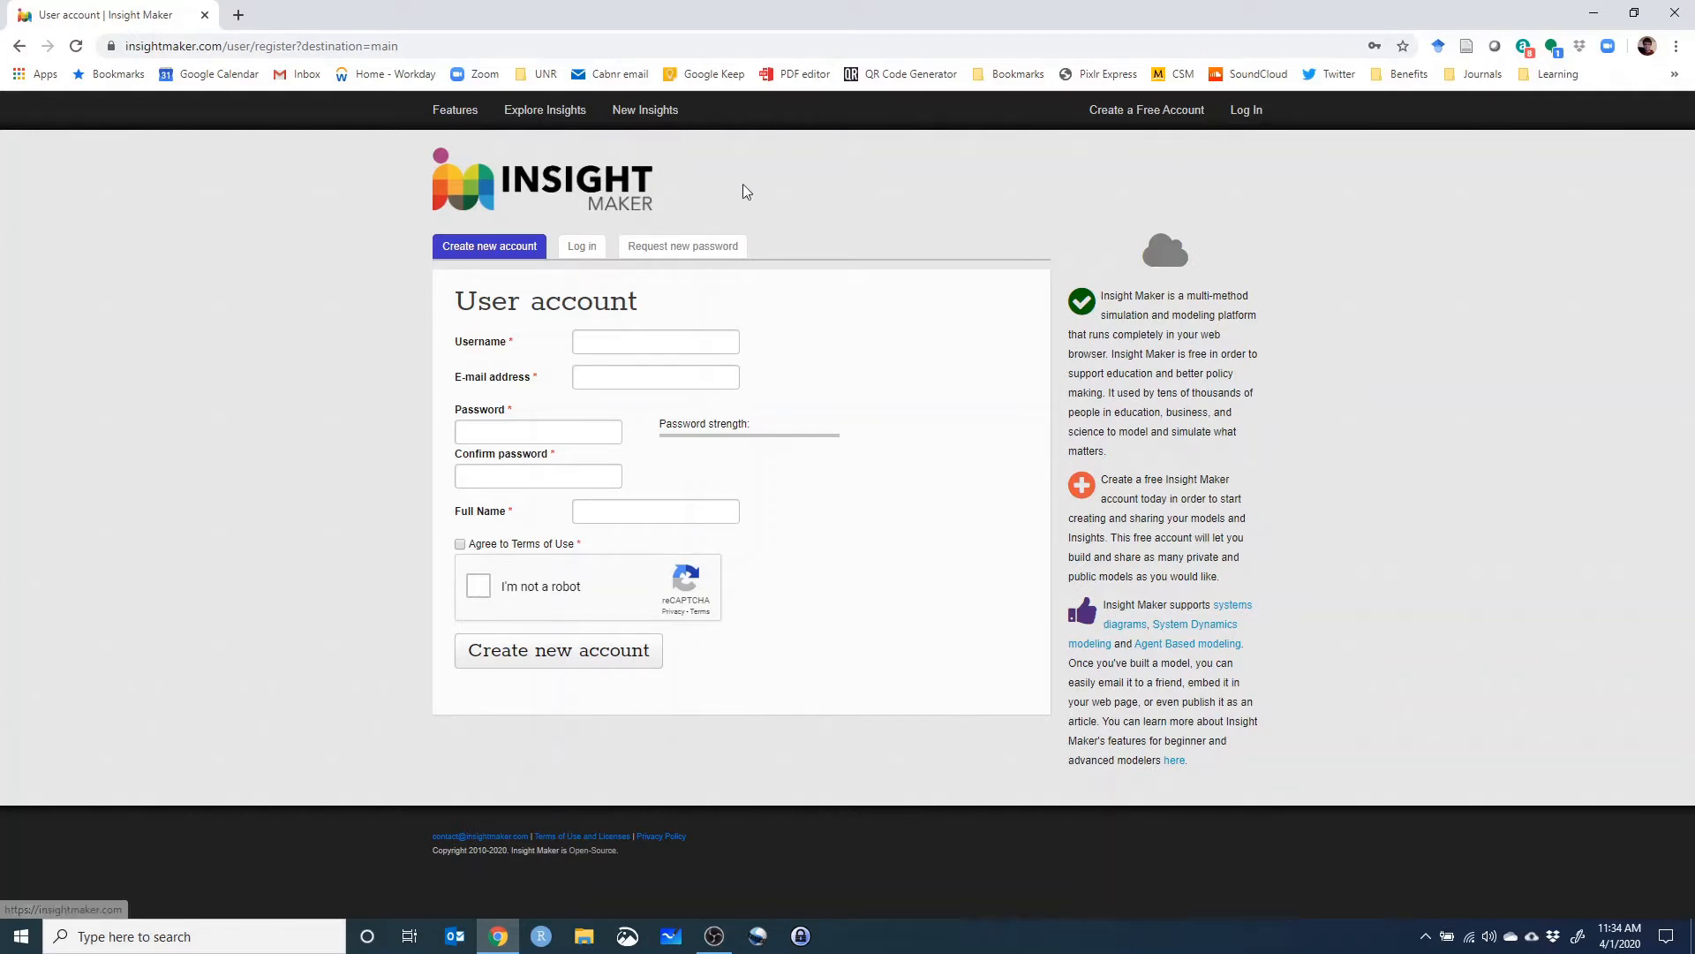
Switch to the existing-user login and log in with the saved username and password.
left_click(593, 251)
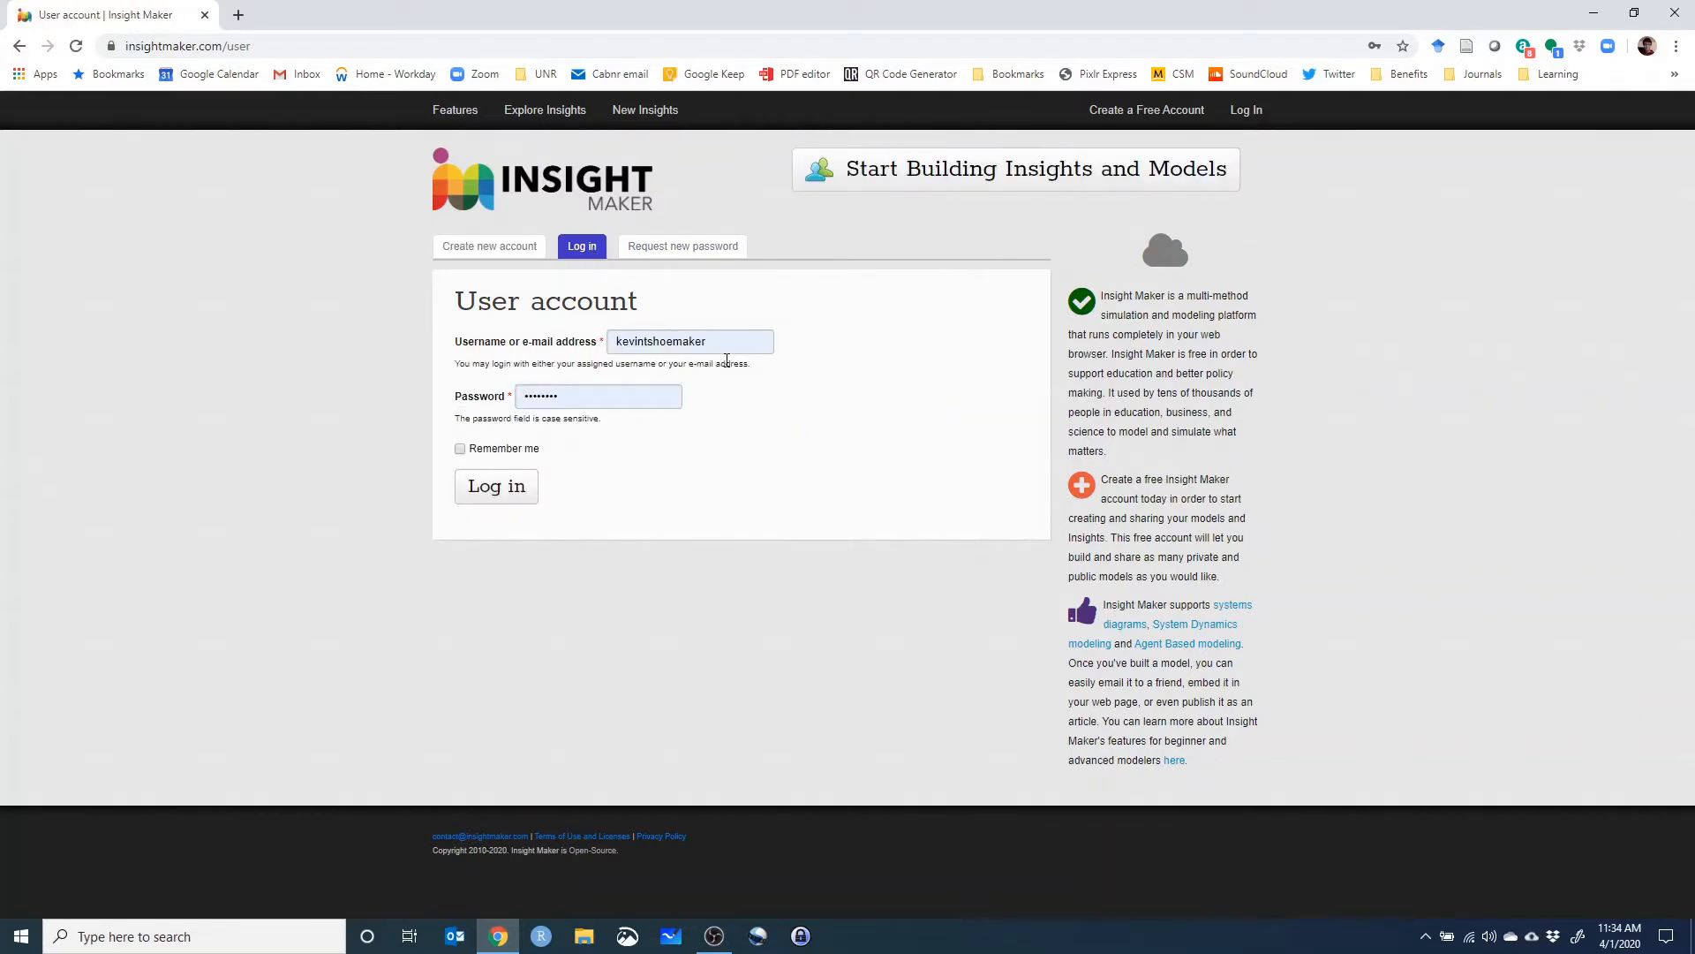
left_click_drag(732, 340, 605, 347)
left_click(733, 349)
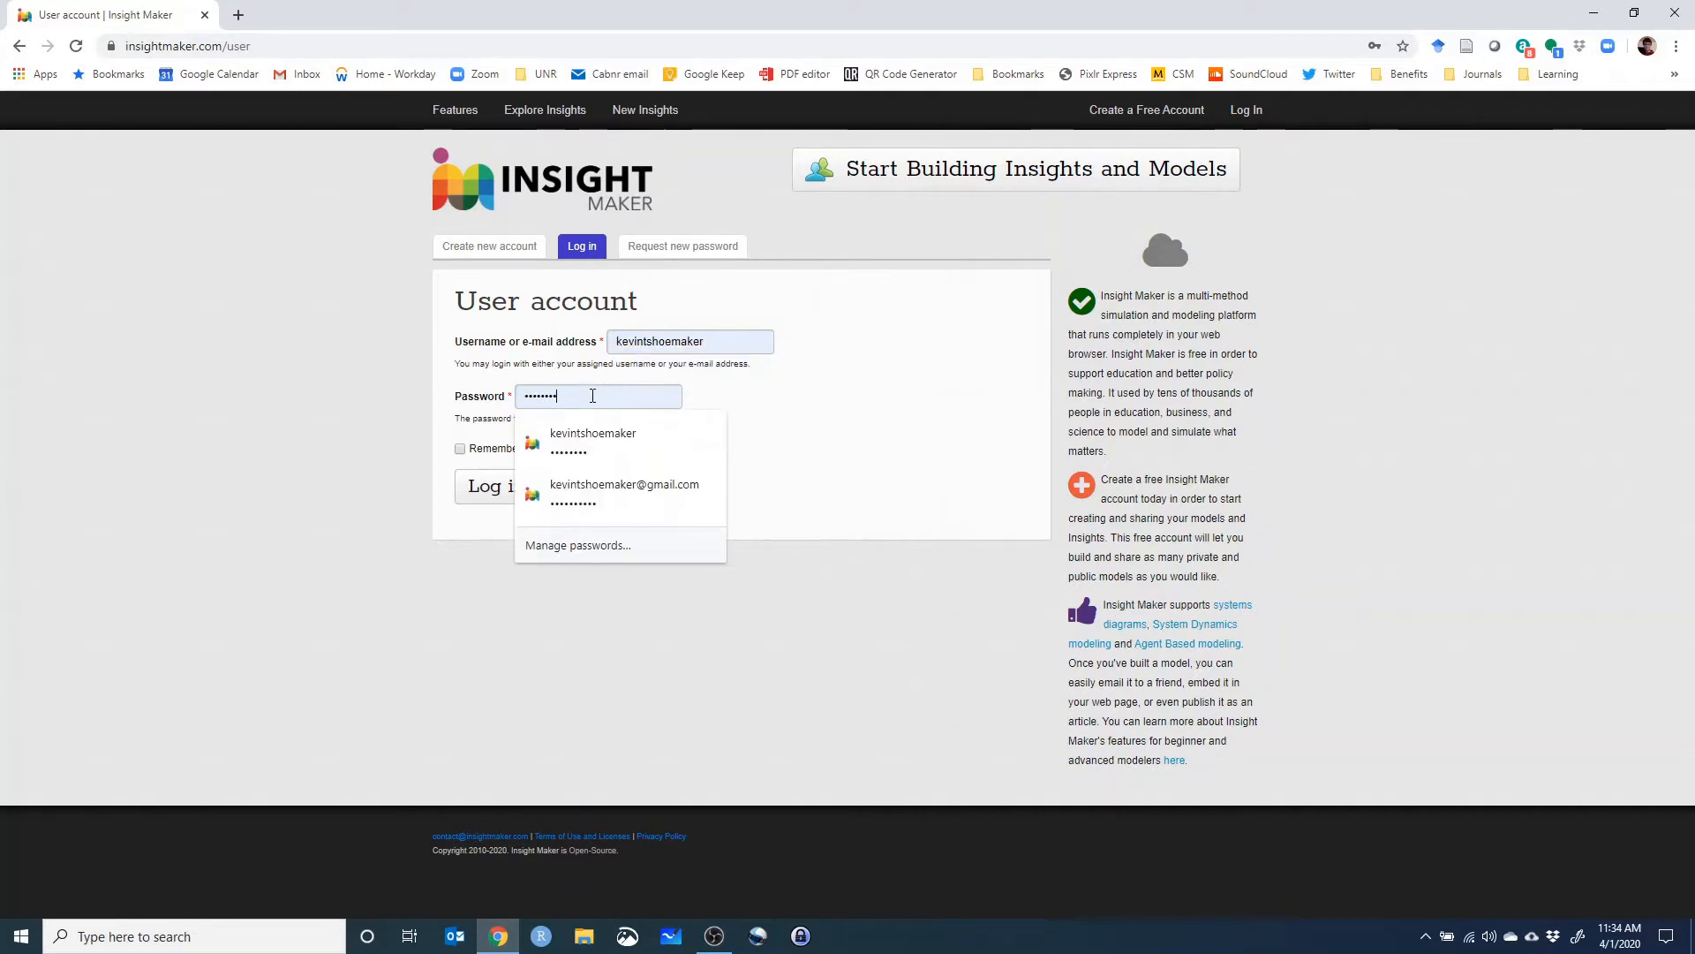
left_click(491, 492)
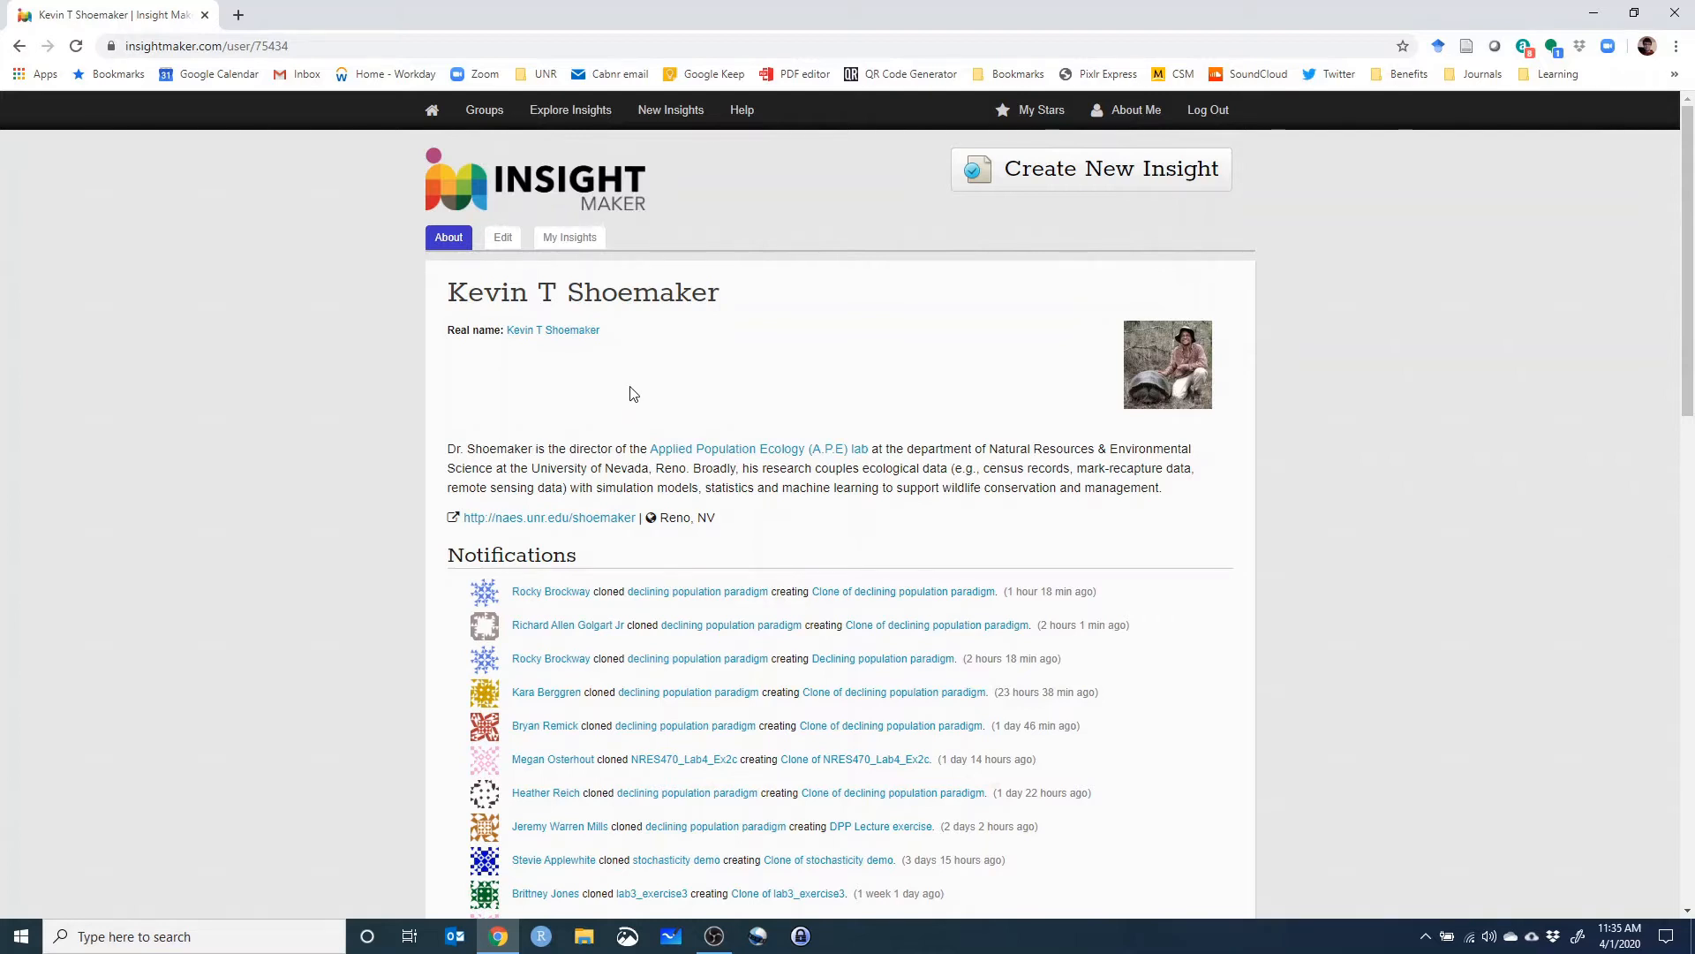
Look through the account's own insights and the notifications on its profile page.
left_click(555, 253)
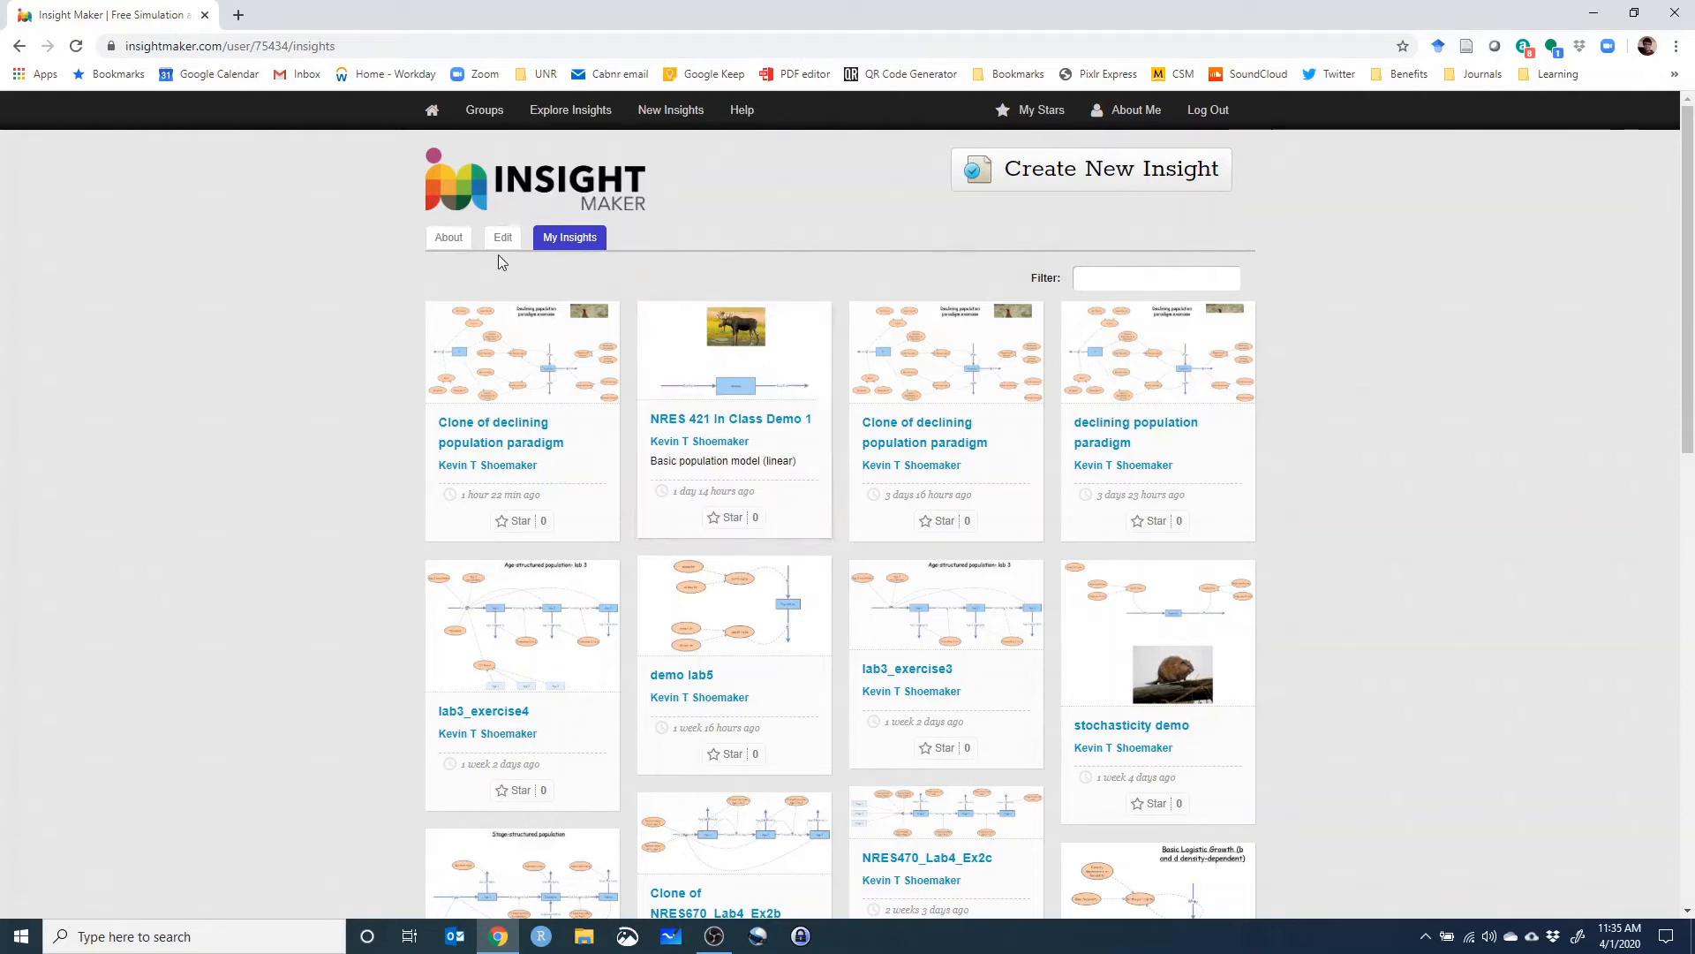
left_click(452, 242)
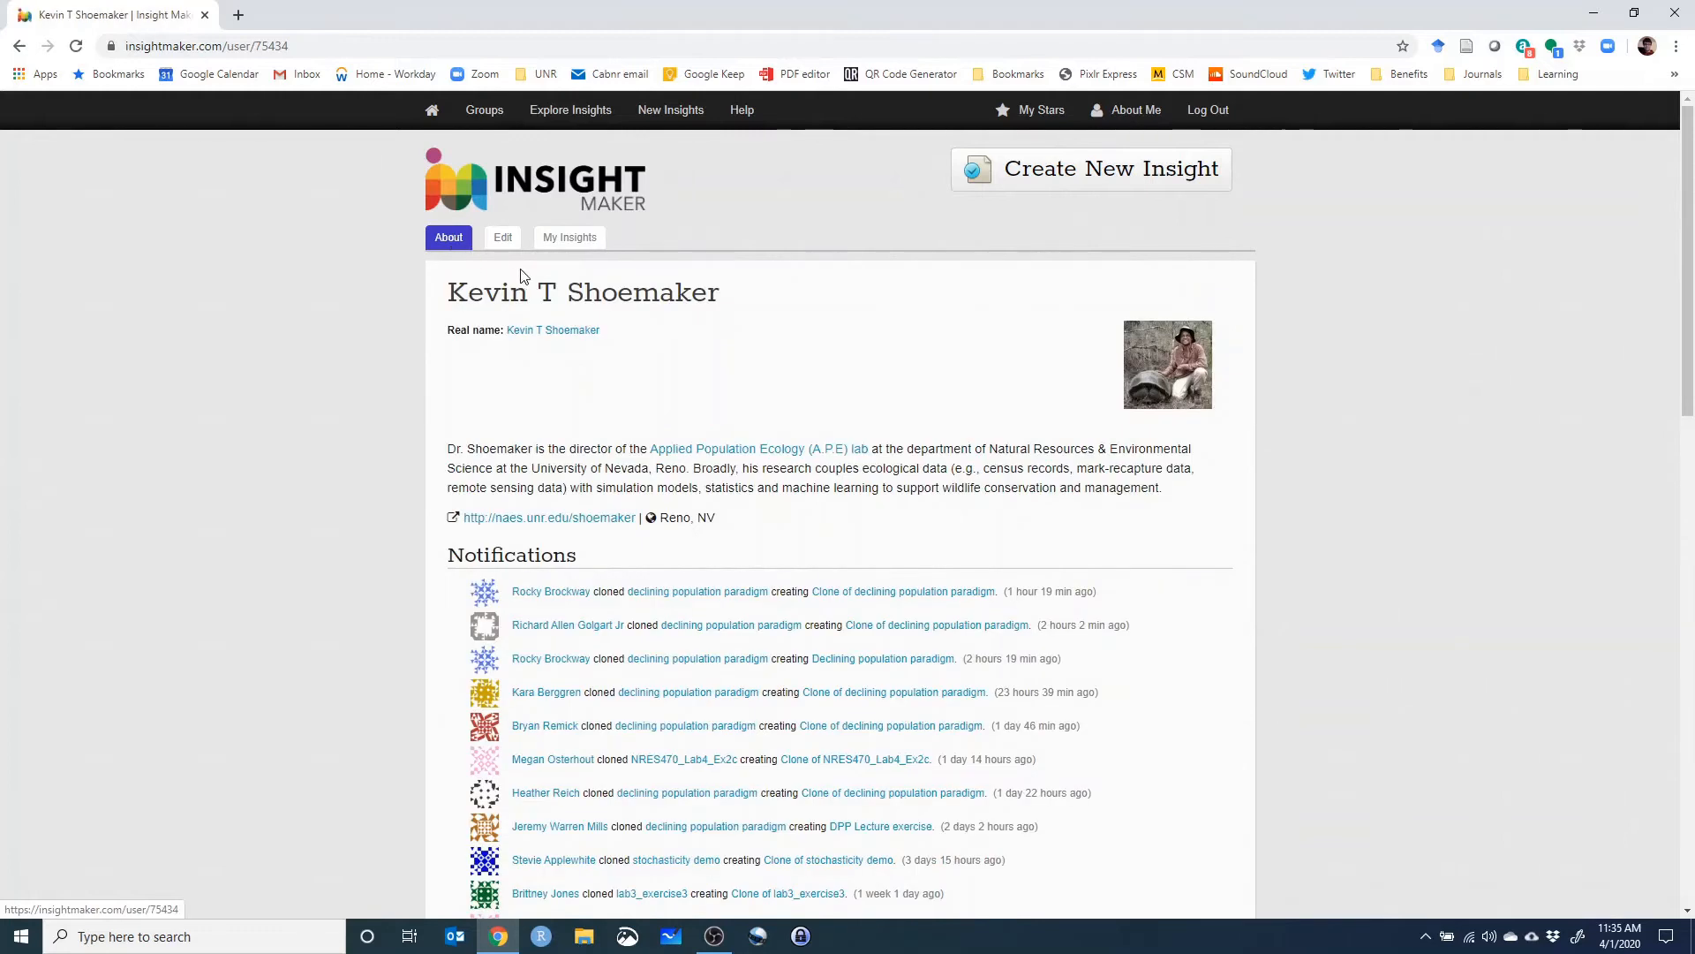
scroll(390, 324, "down", 1)
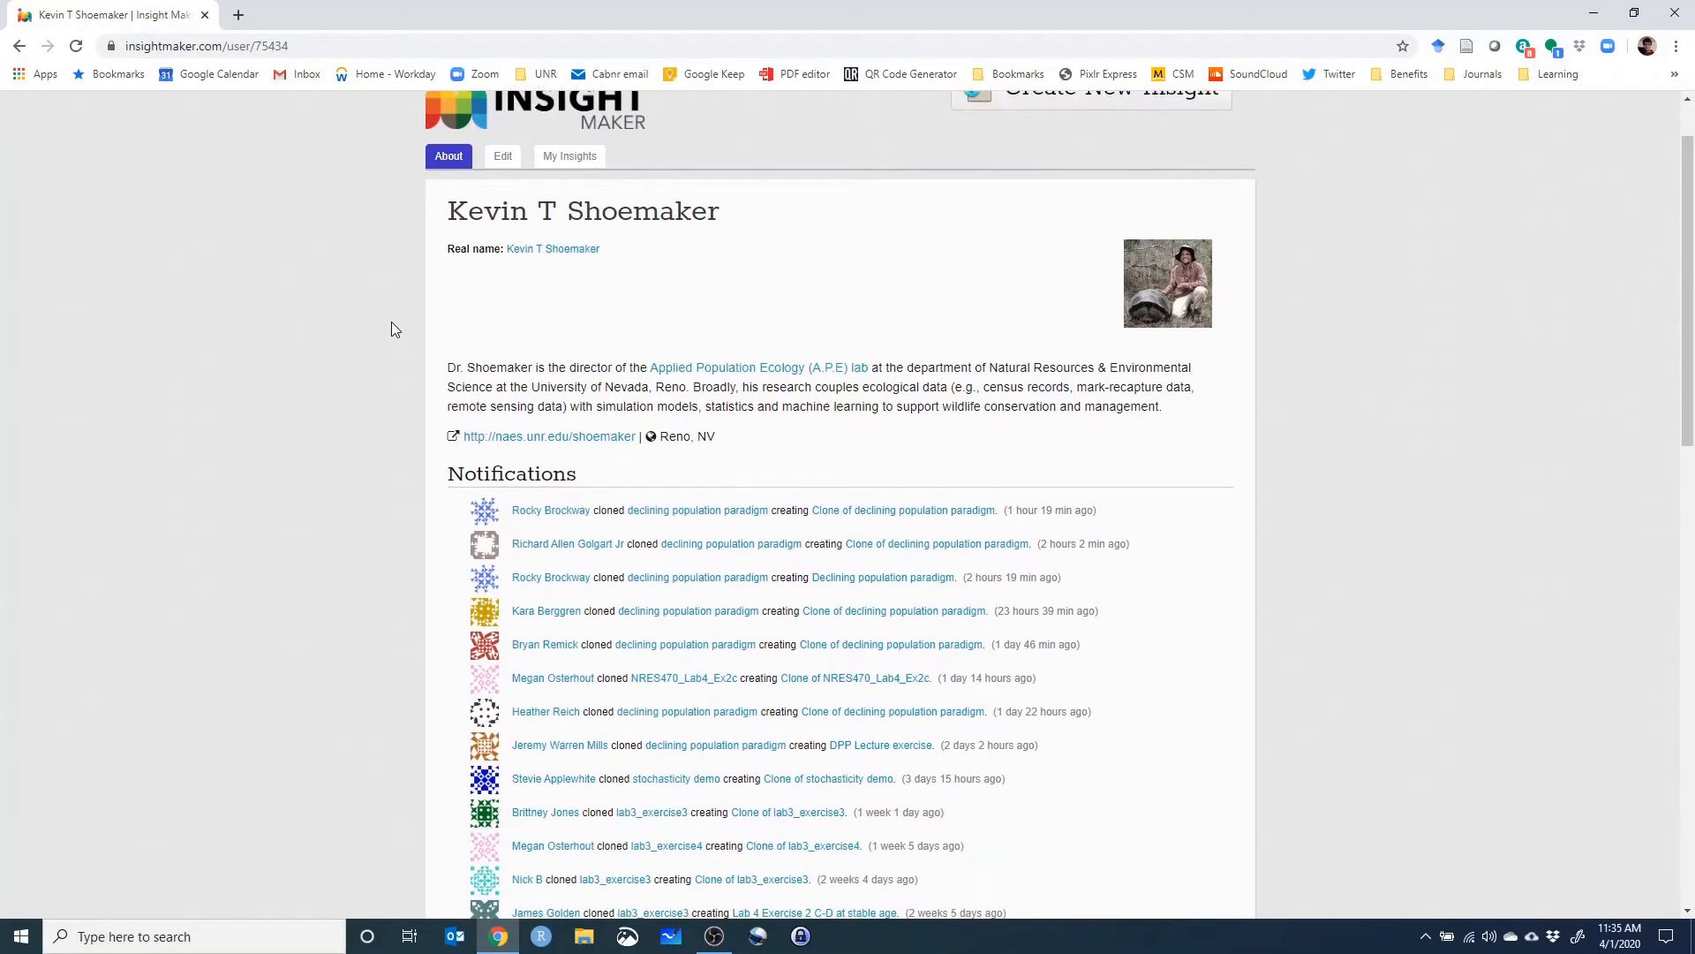
scroll(391, 322, "up", 1)
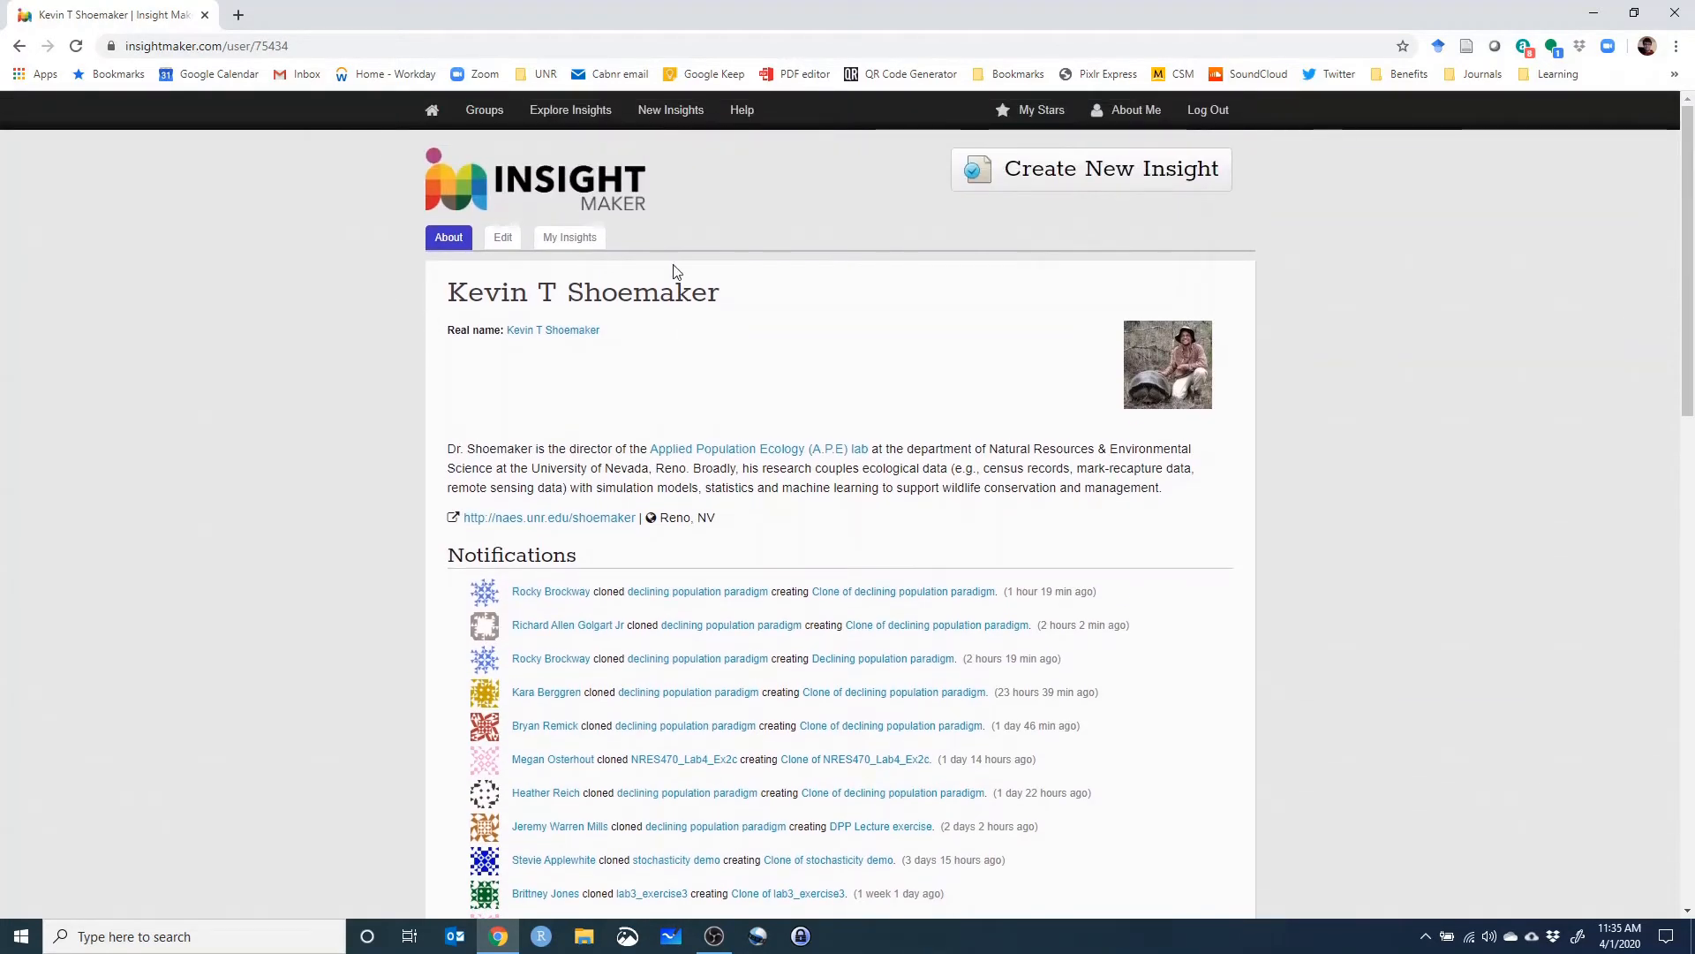
left_click(584, 241)
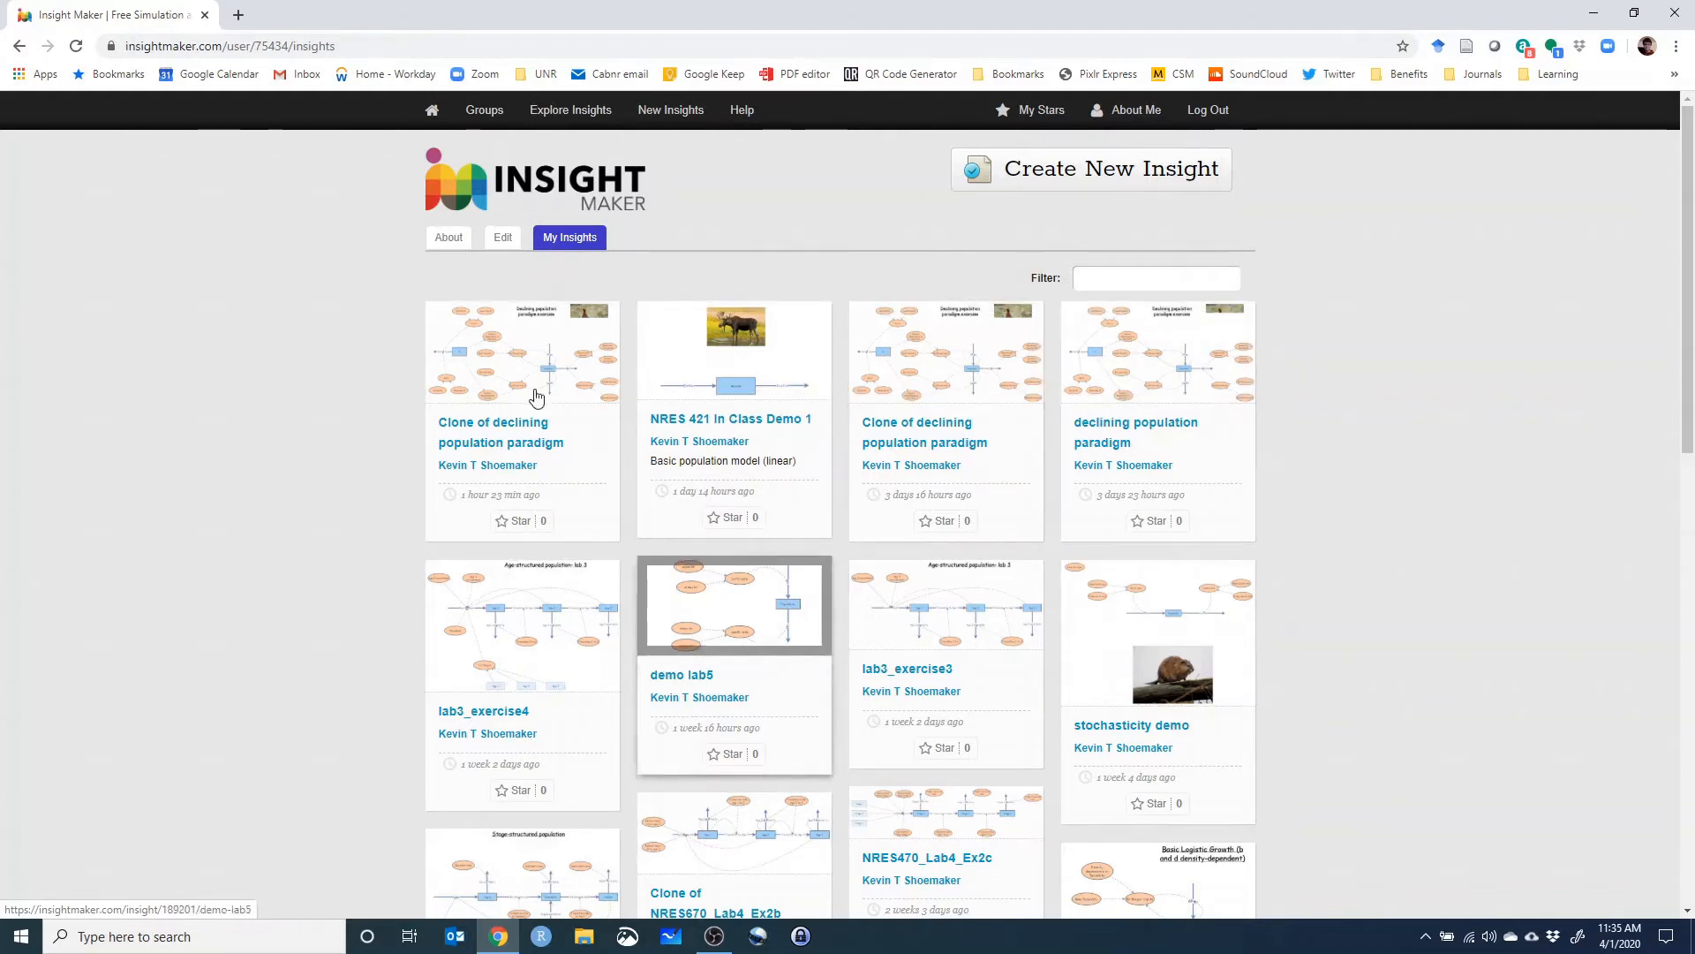
Search the published insights for "world".
left_click(566, 111)
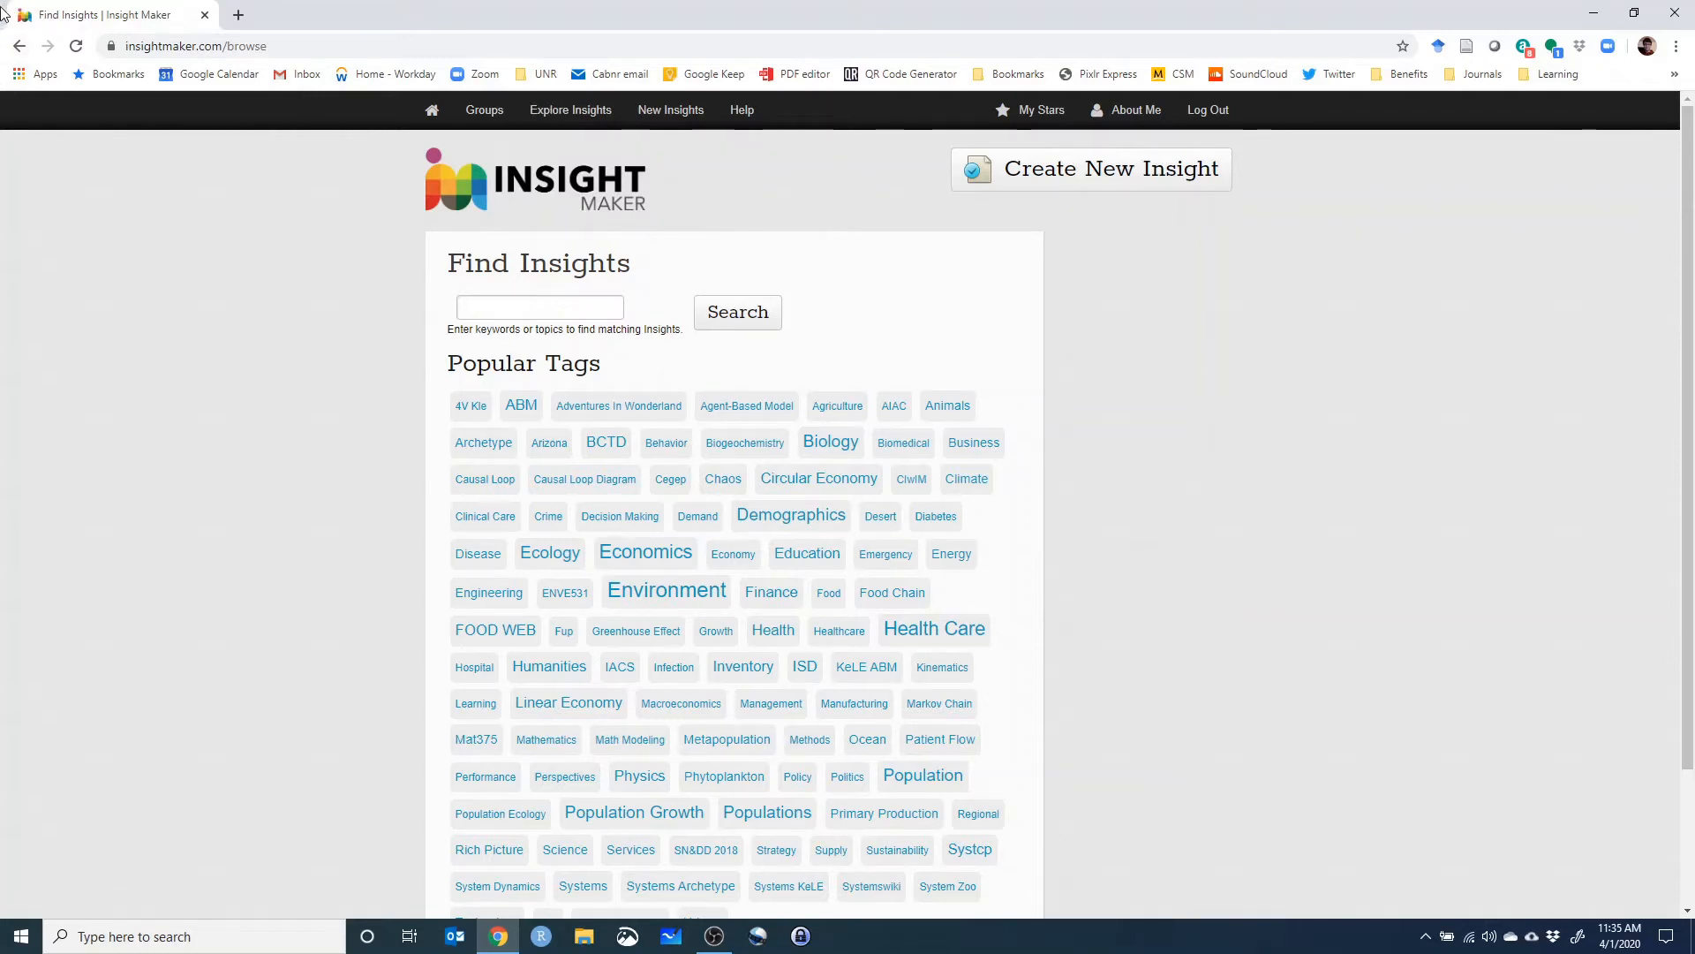
left_click(492, 312)
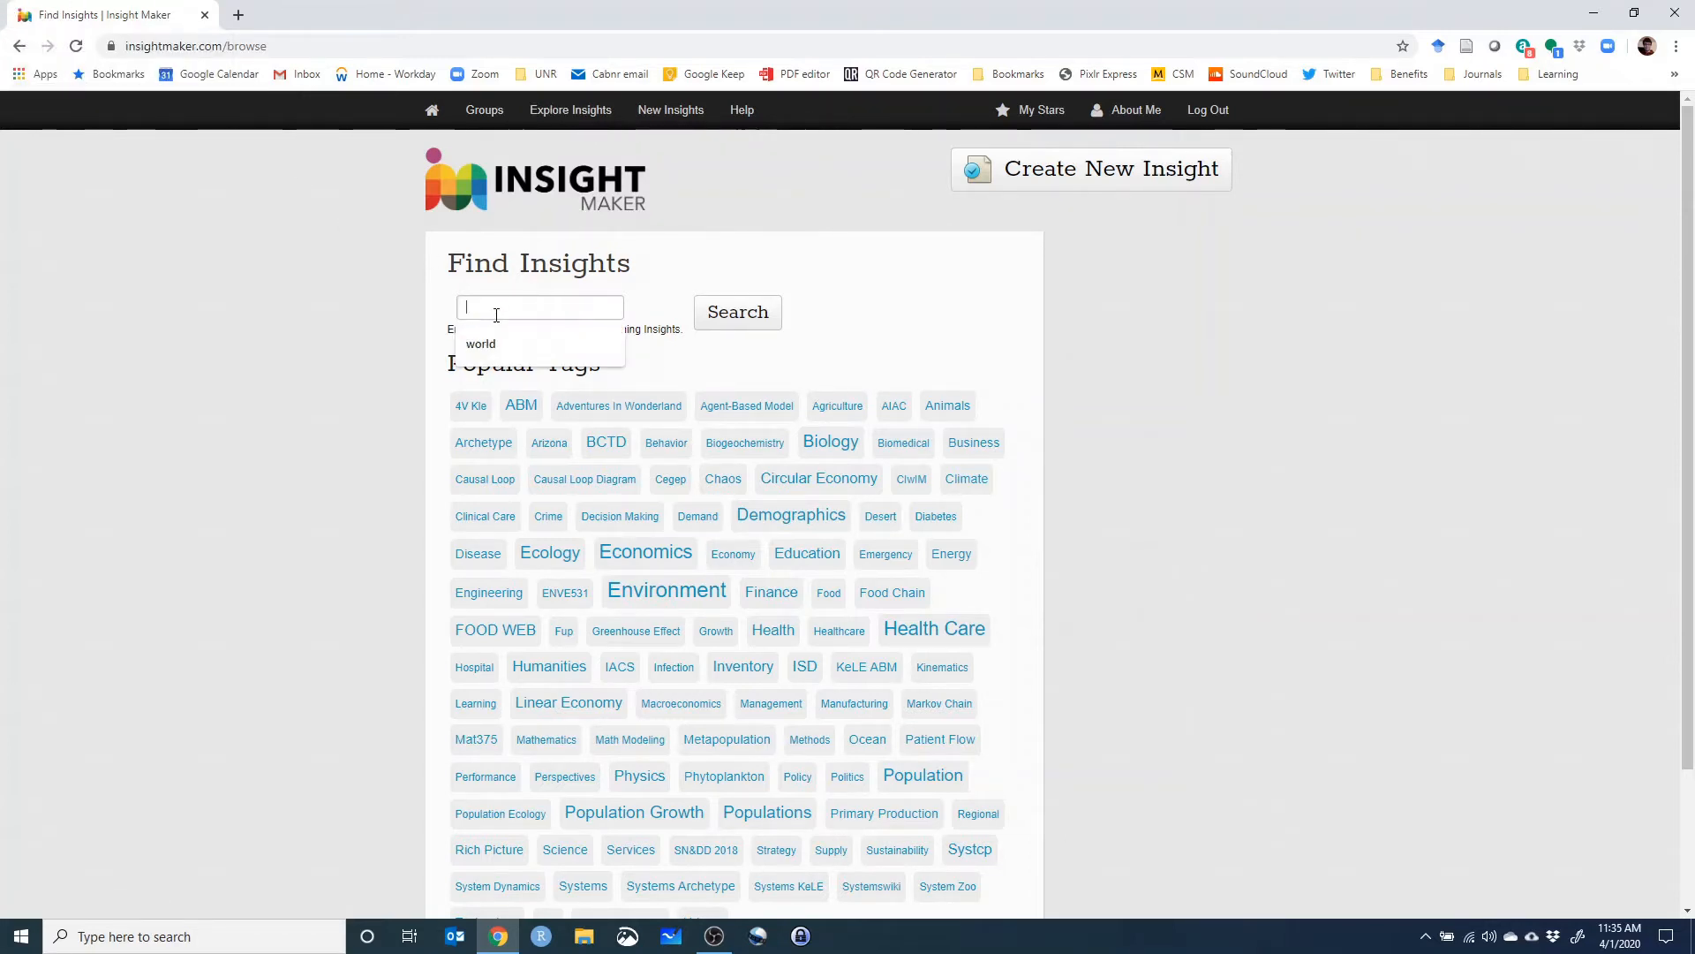
type("world")
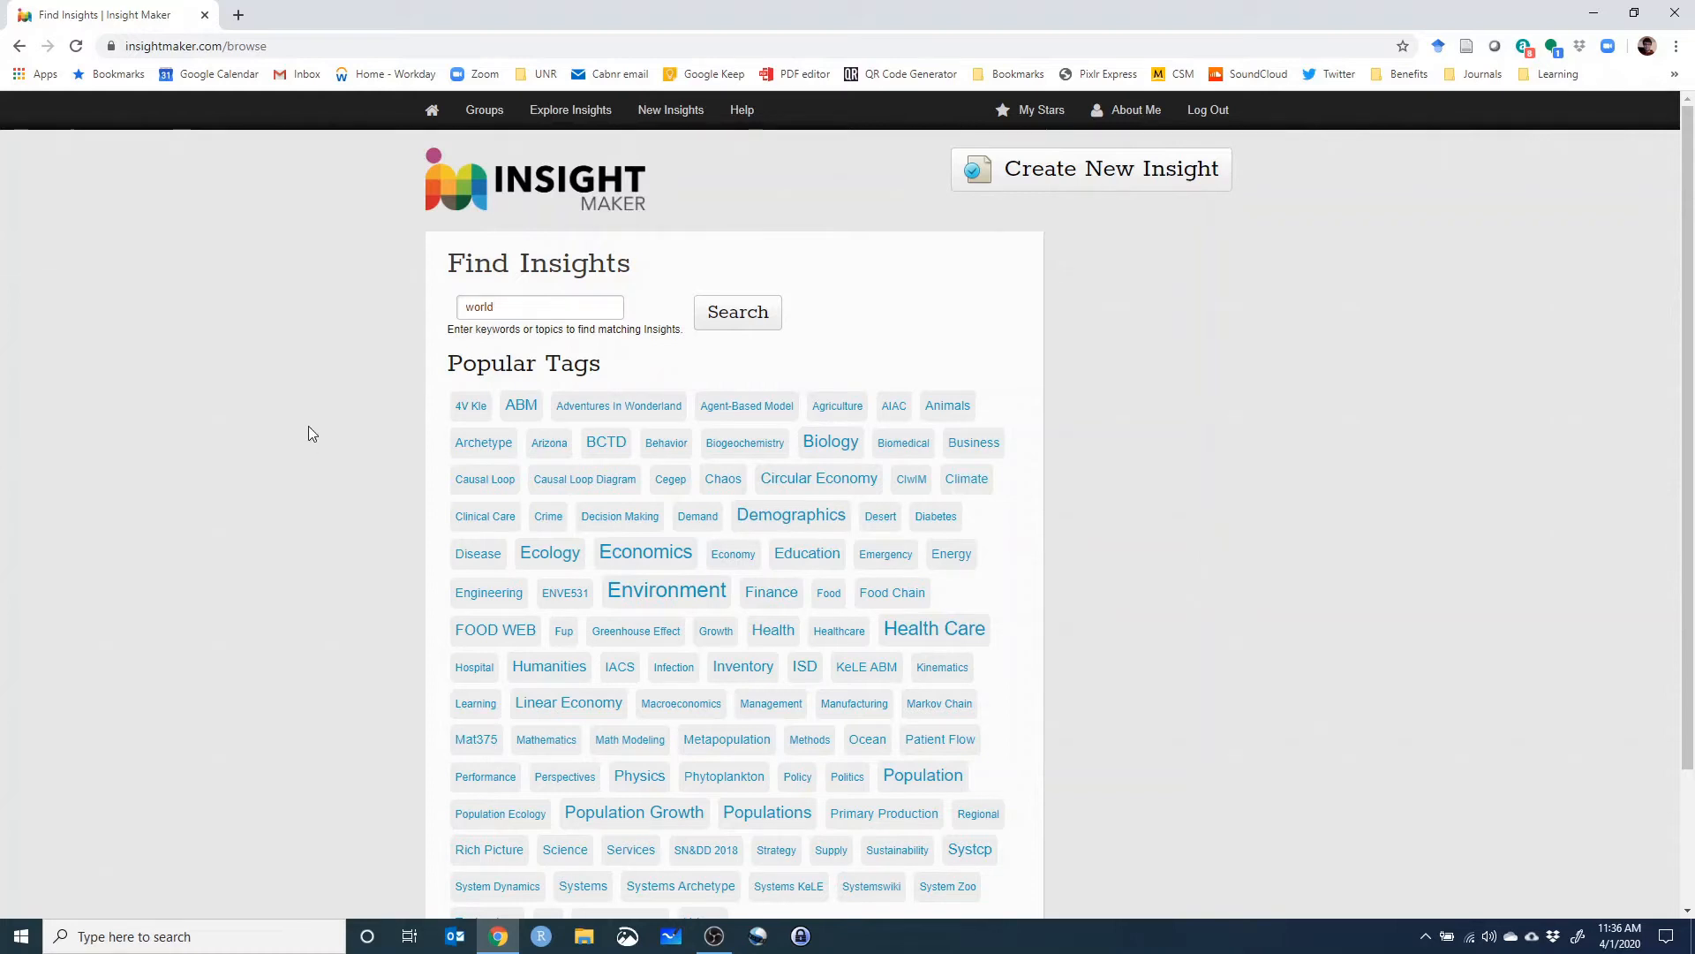
left_click(740, 325)
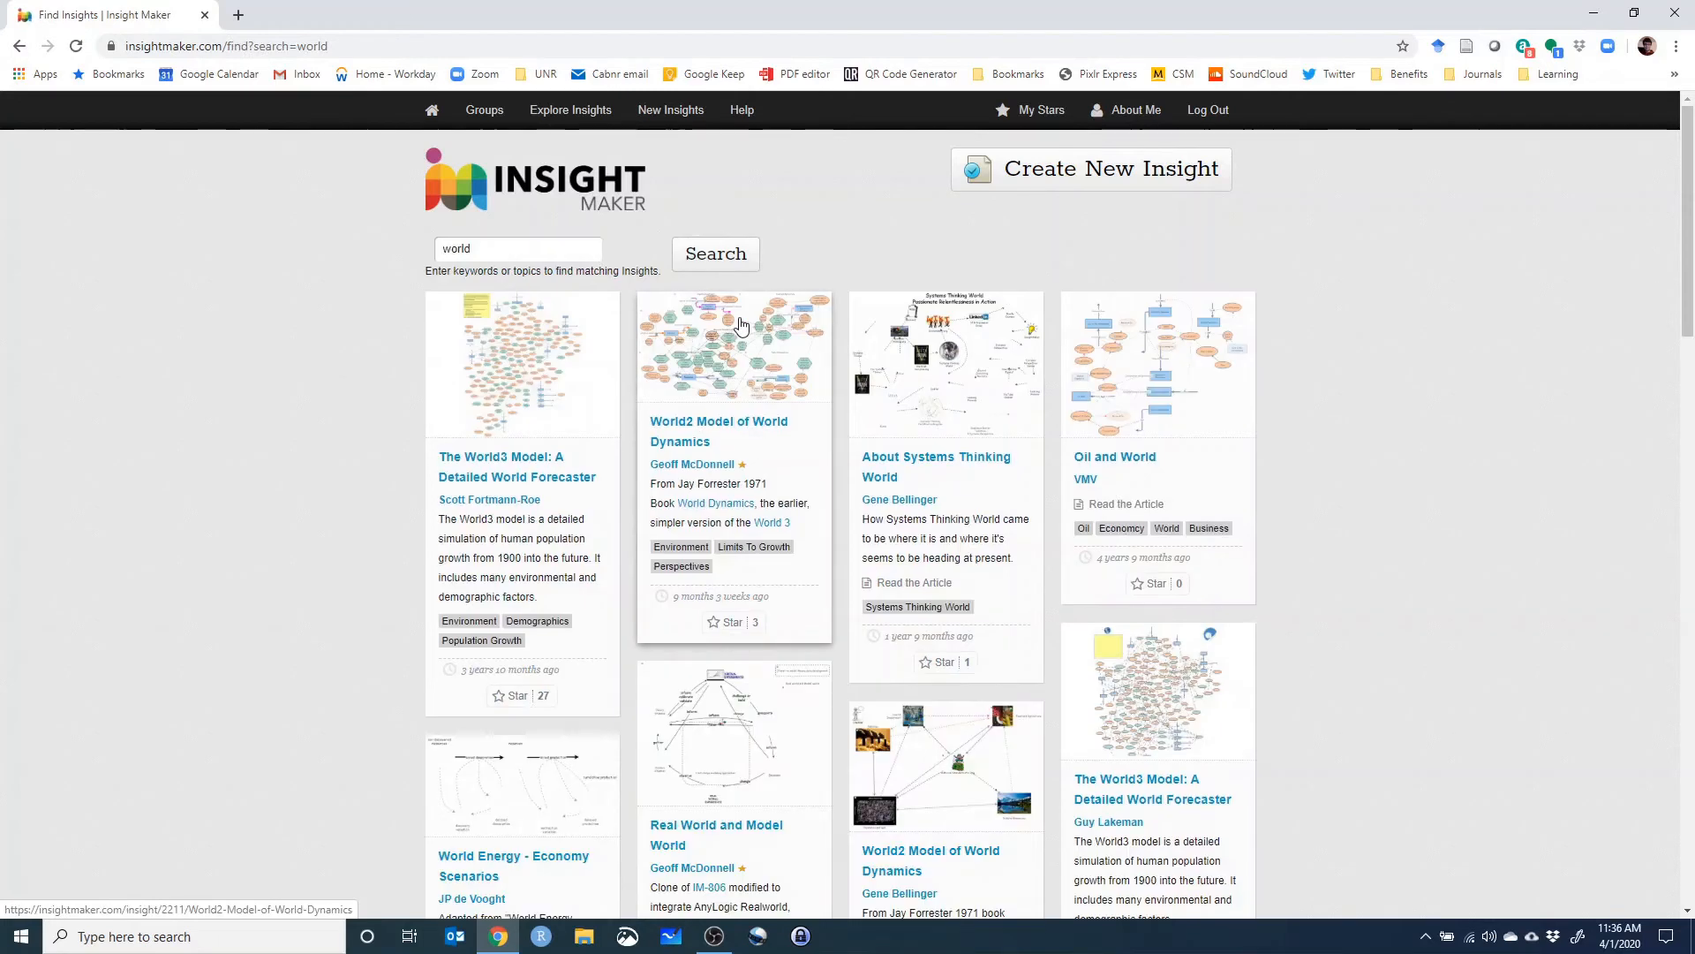
Open the first result, The World3 Model: A Detailed World Forecaster, and examine its diagram from the technology stocks down to the population stocks.
left_click(565, 377)
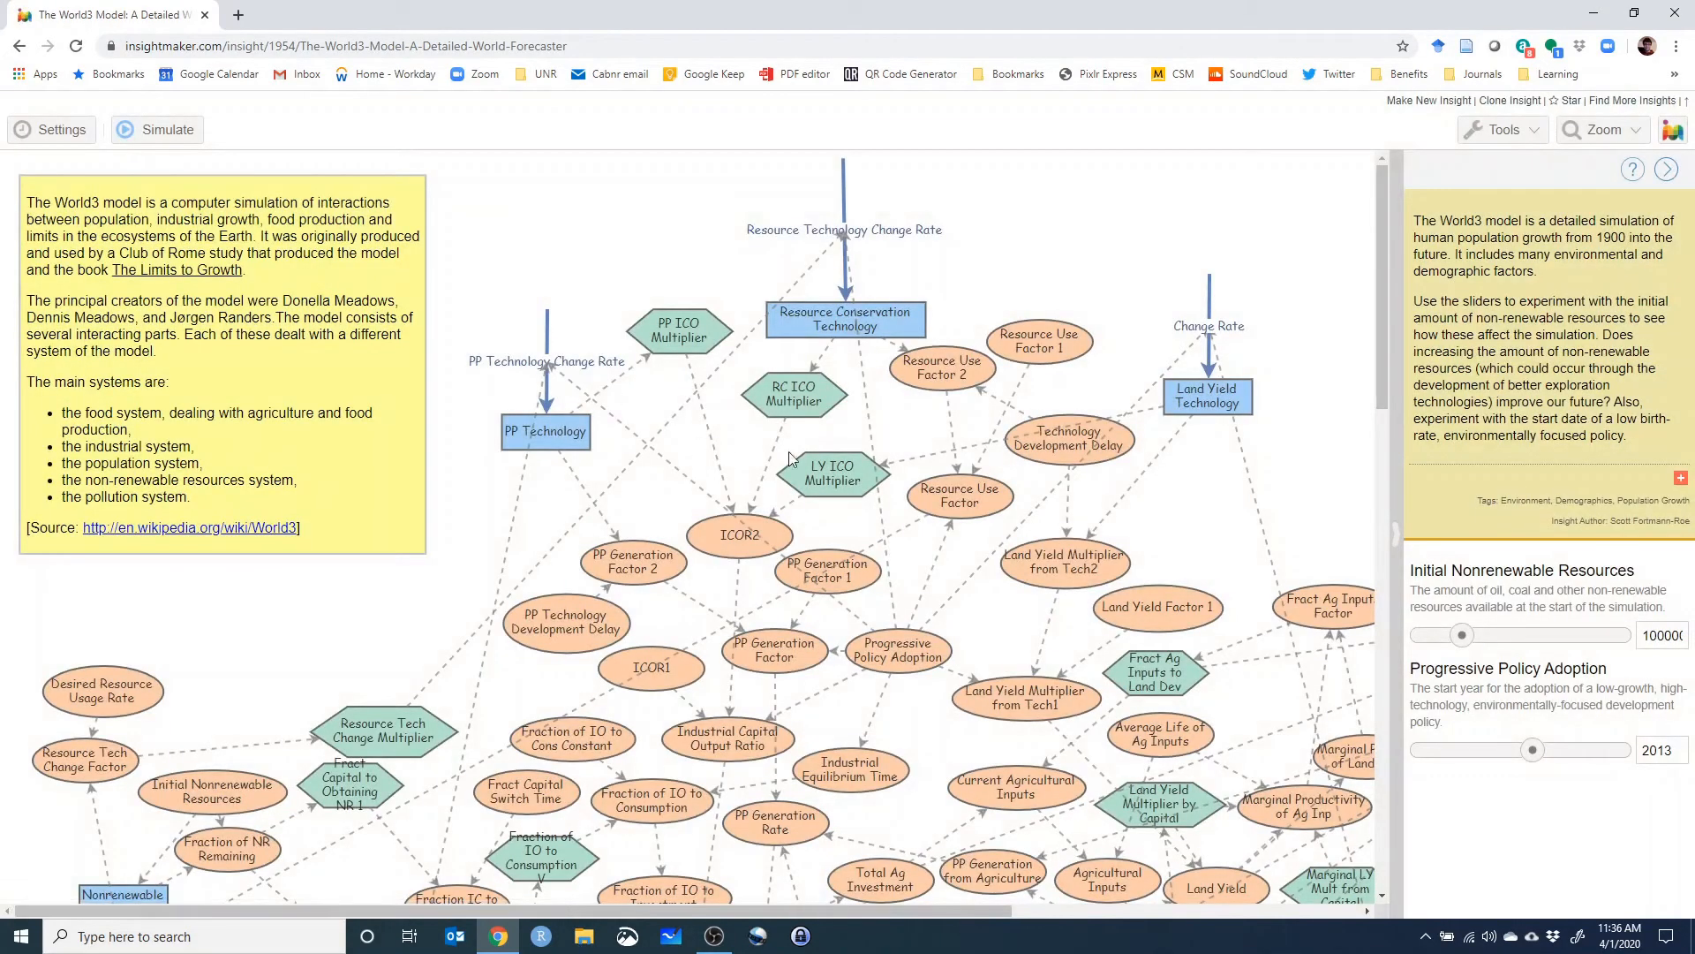
scroll(982, 460, "down", 1)
scroll(982, 460, "down", 18)
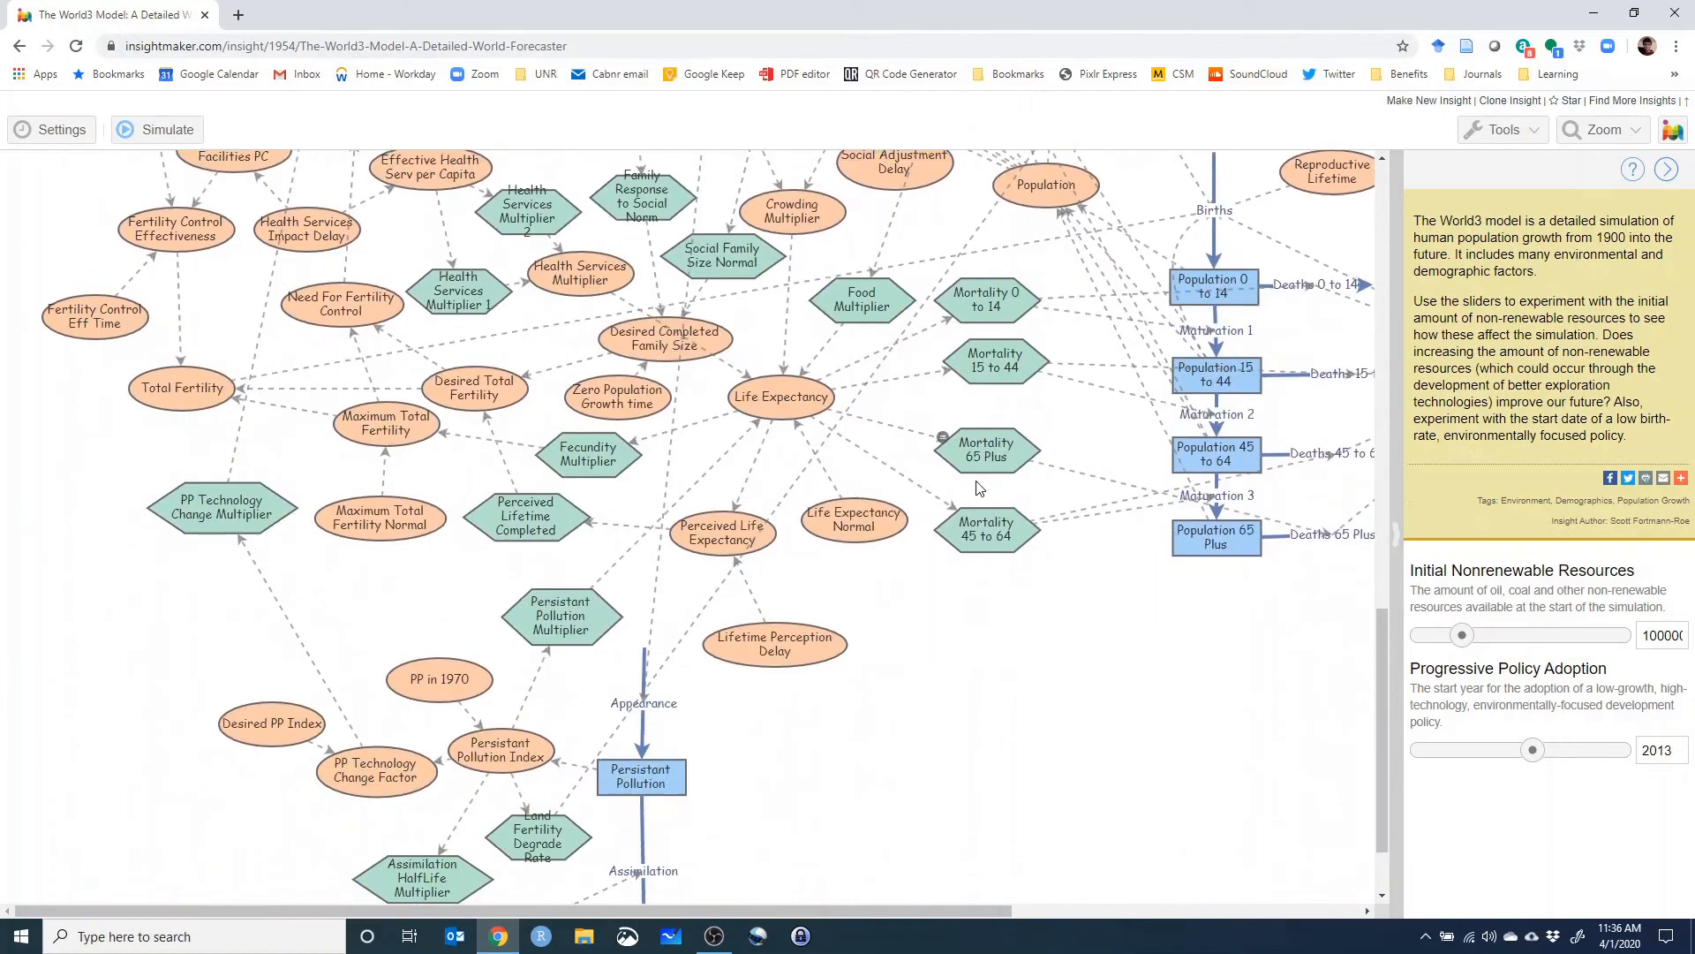
scroll(962, 482, "up", 15)
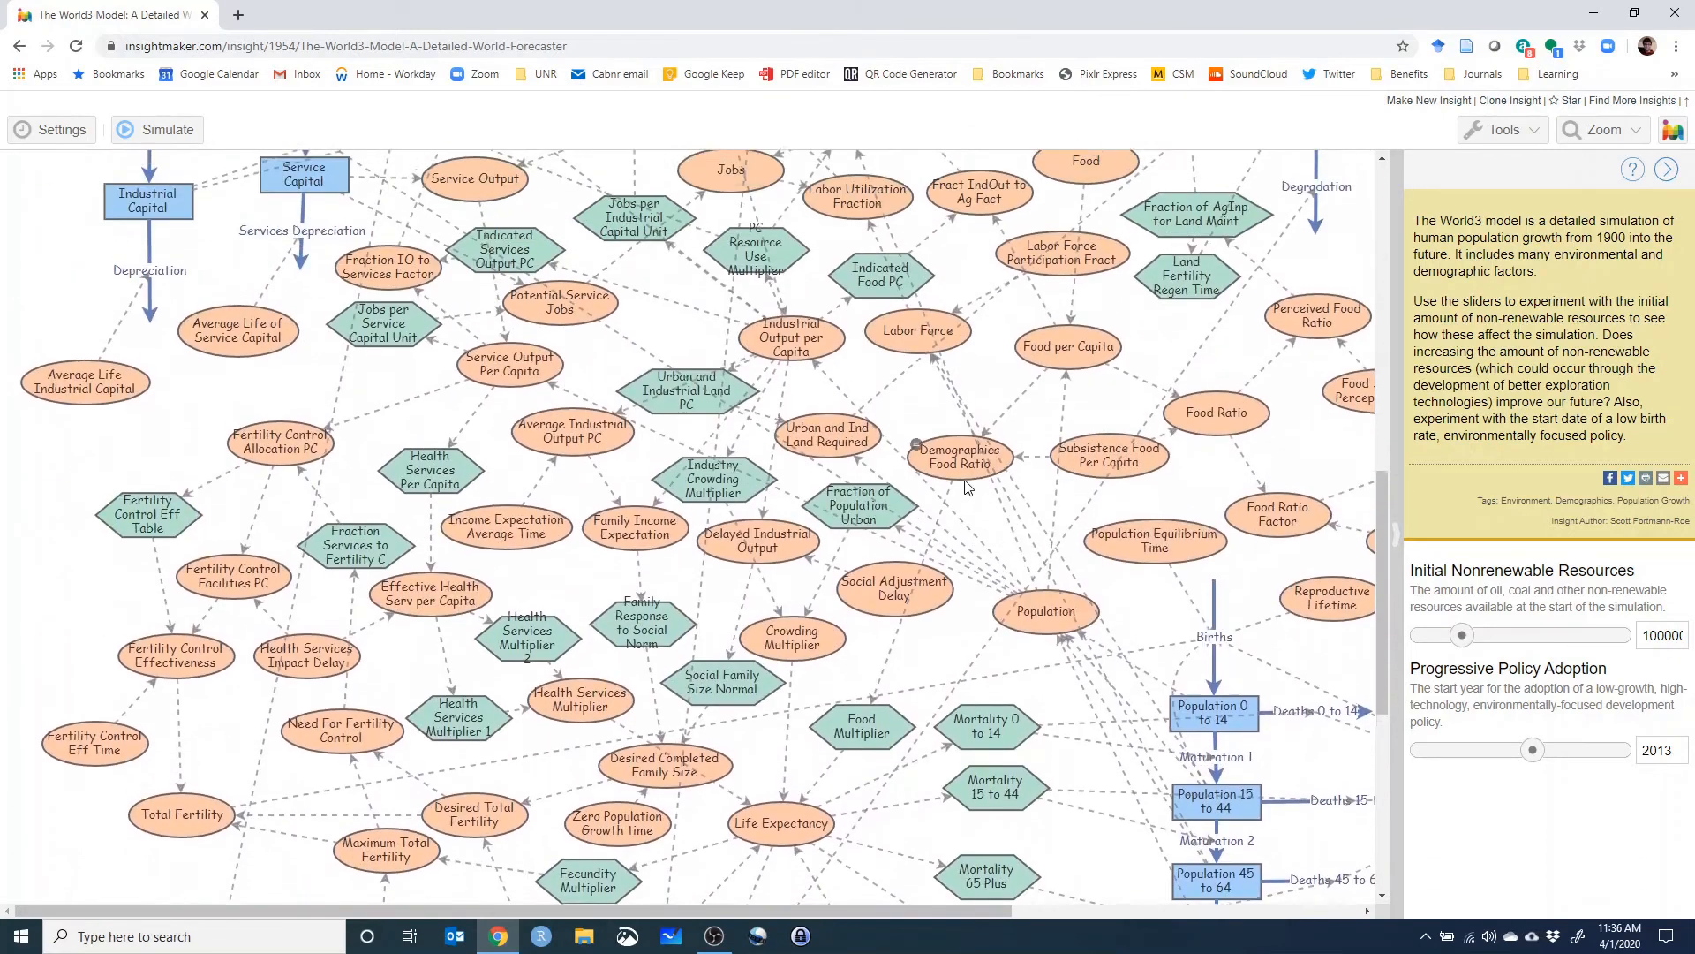
scroll(945, 477, "up", 5)
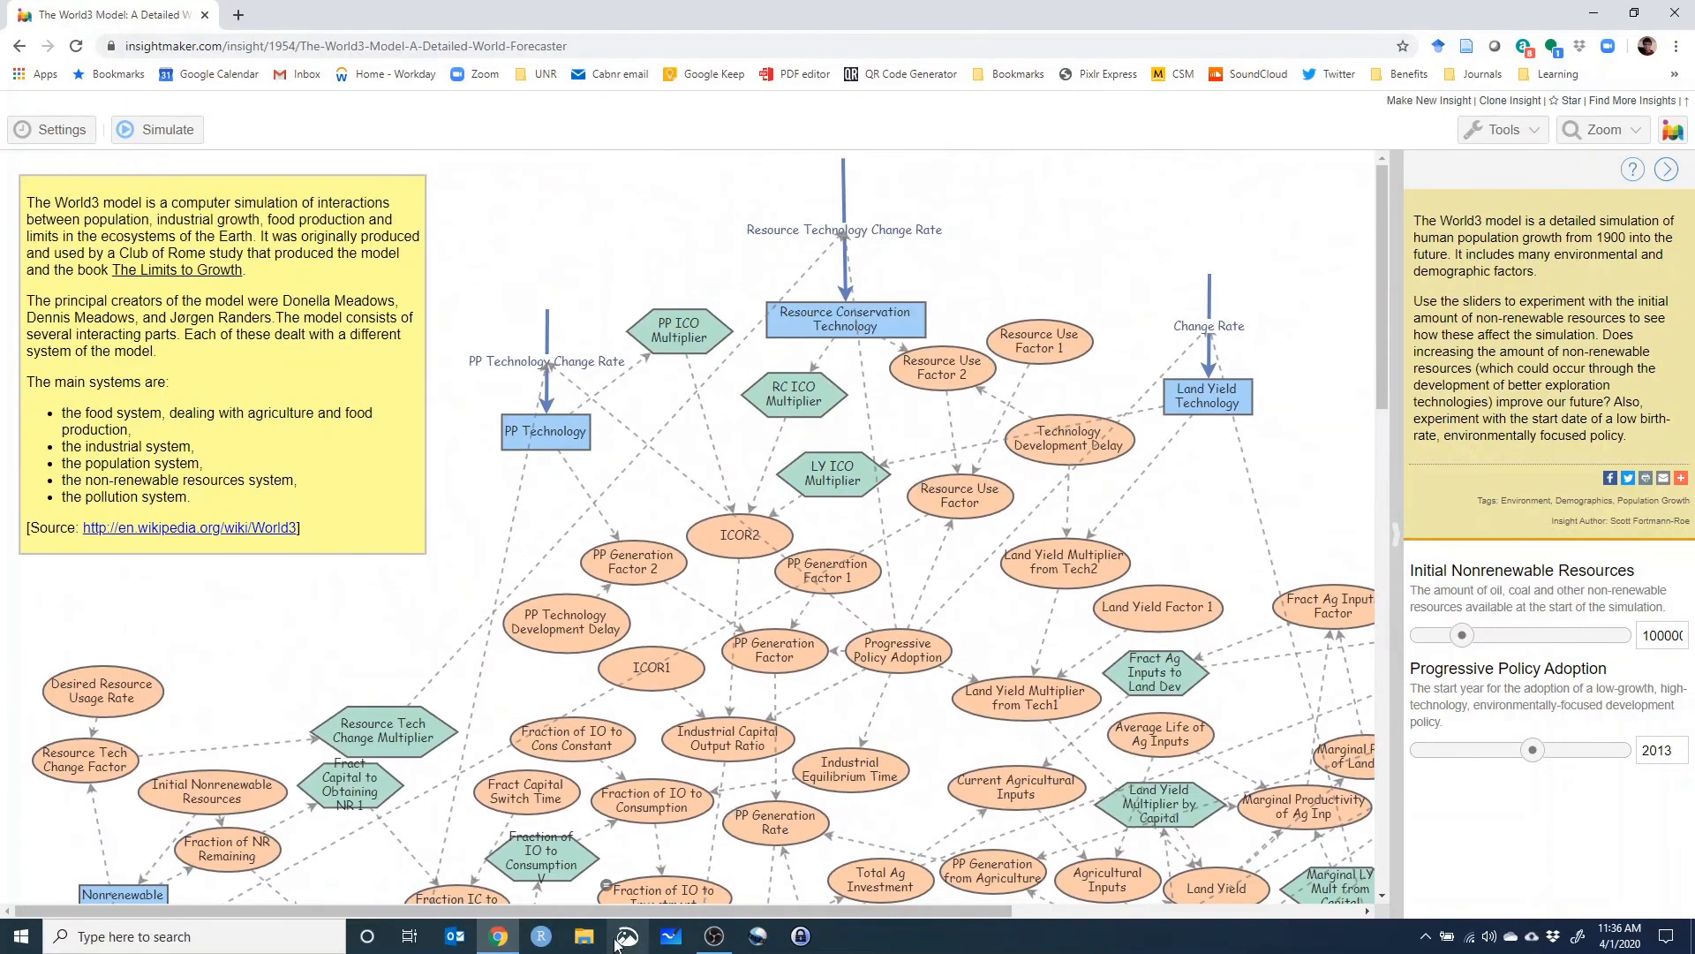
left_click_drag(615, 912, 712, 908)
scroll(887, 644, "down", 11)
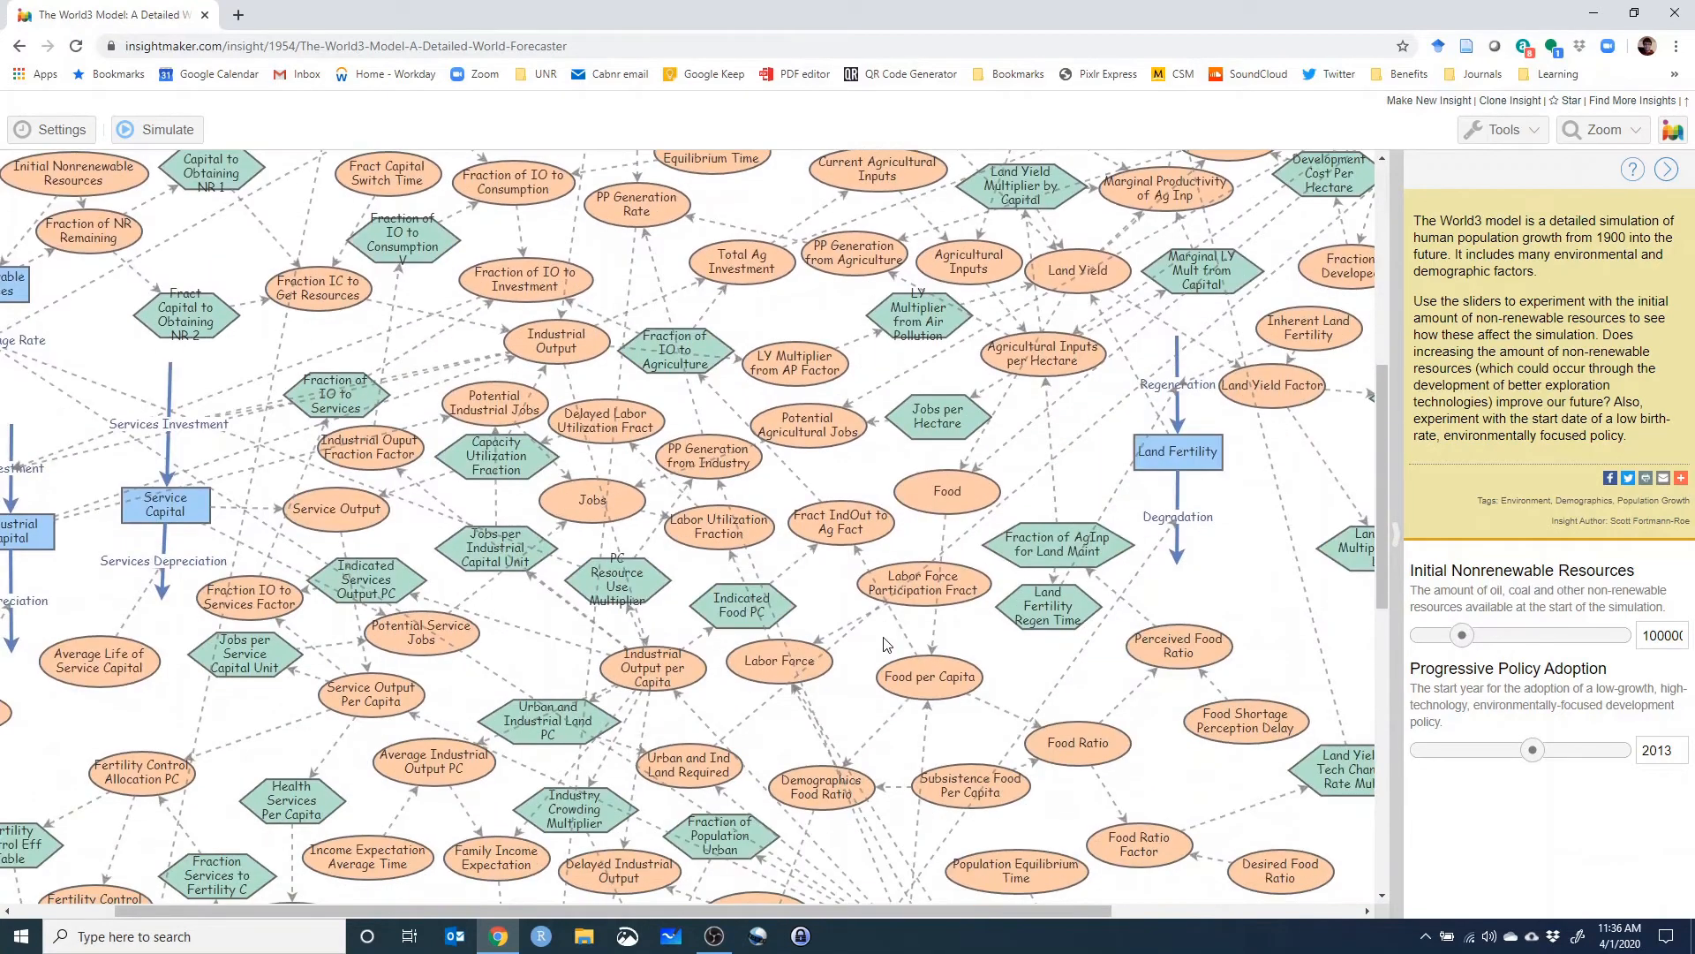
scroll(887, 644, "down", 7)
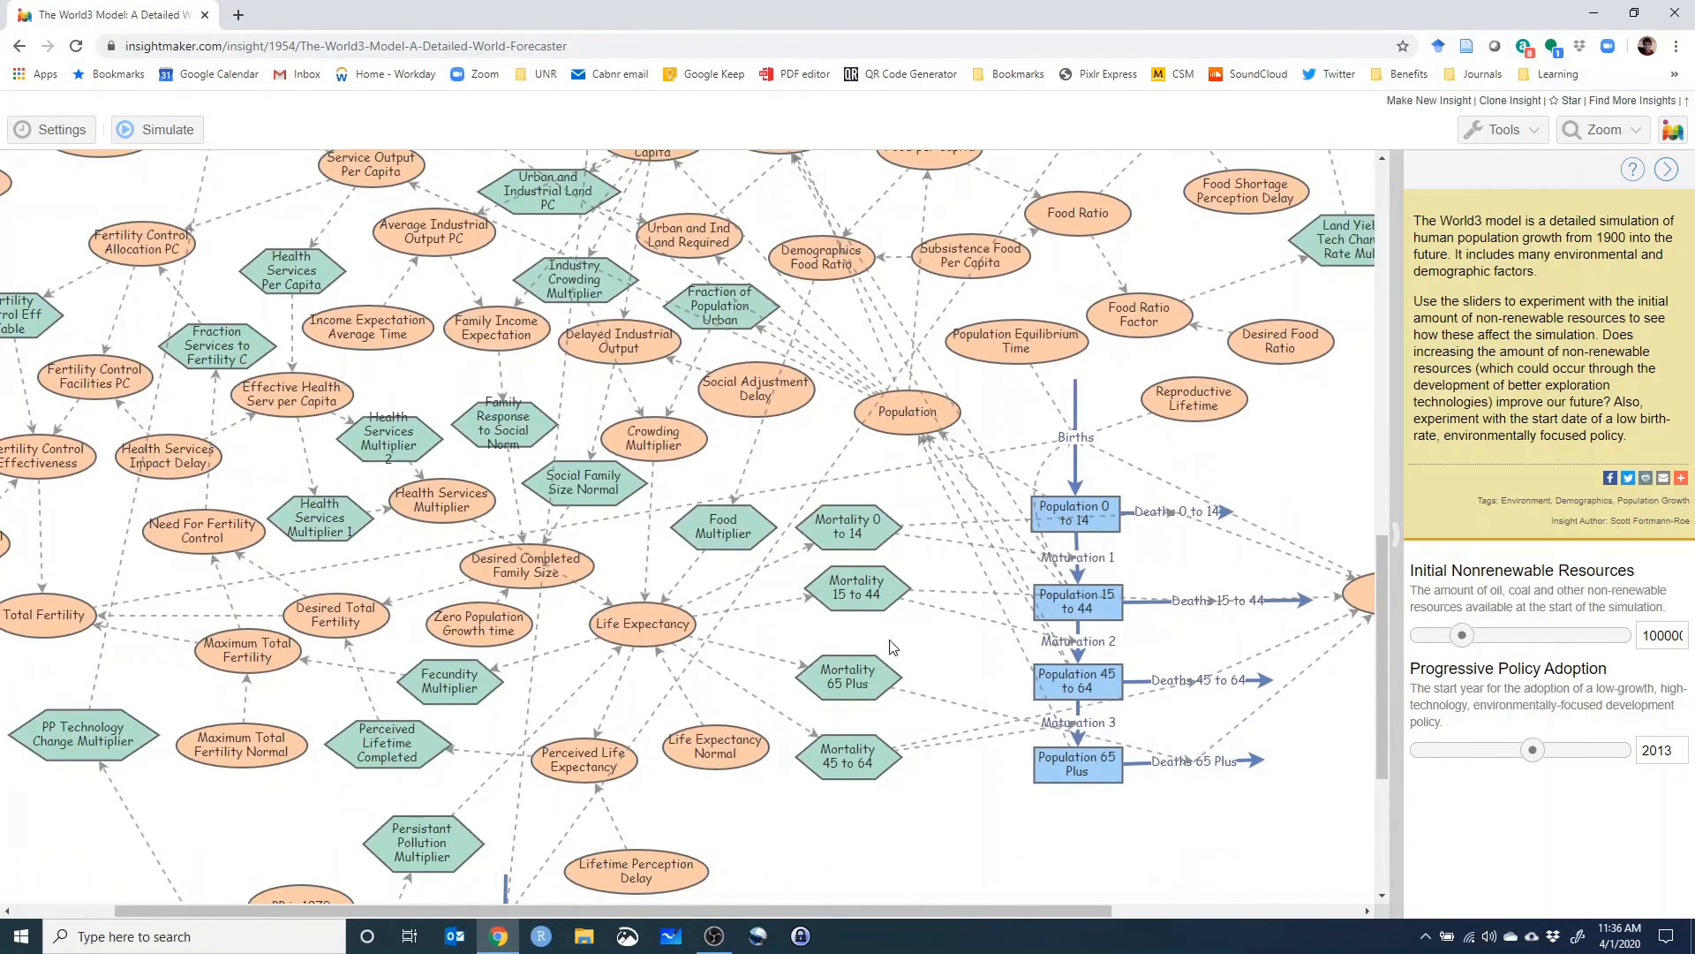
left_click_drag(585, 910, 483, 910)
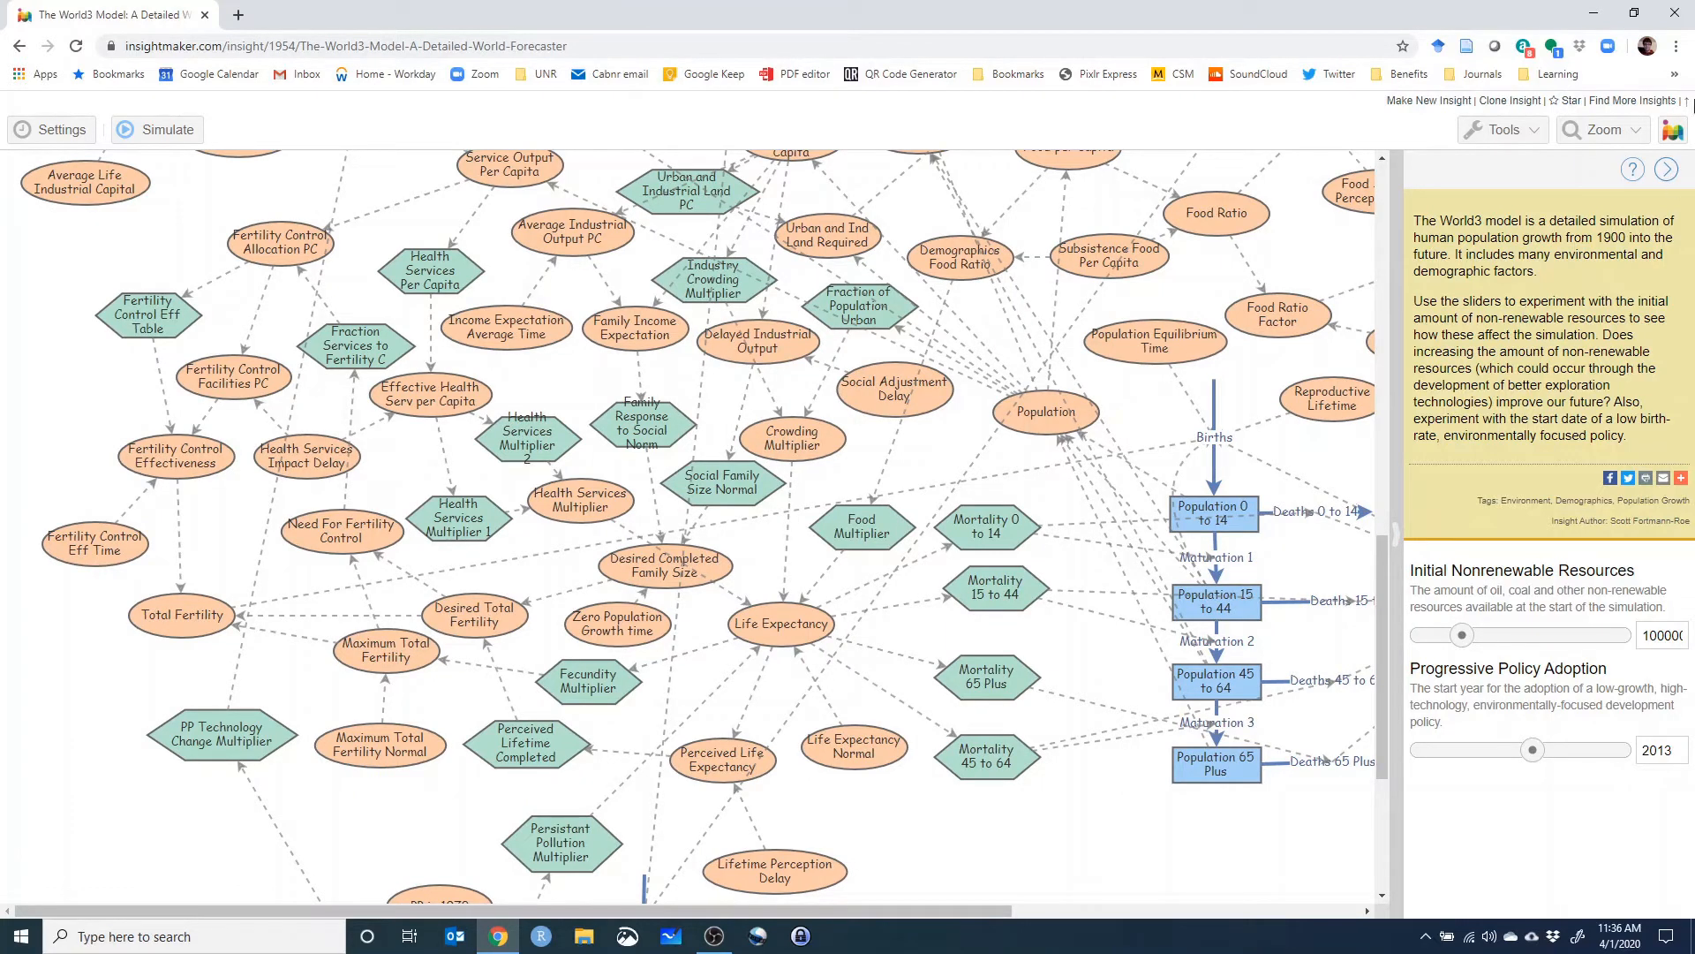
left_click_drag(1382, 639, 1378, 208)
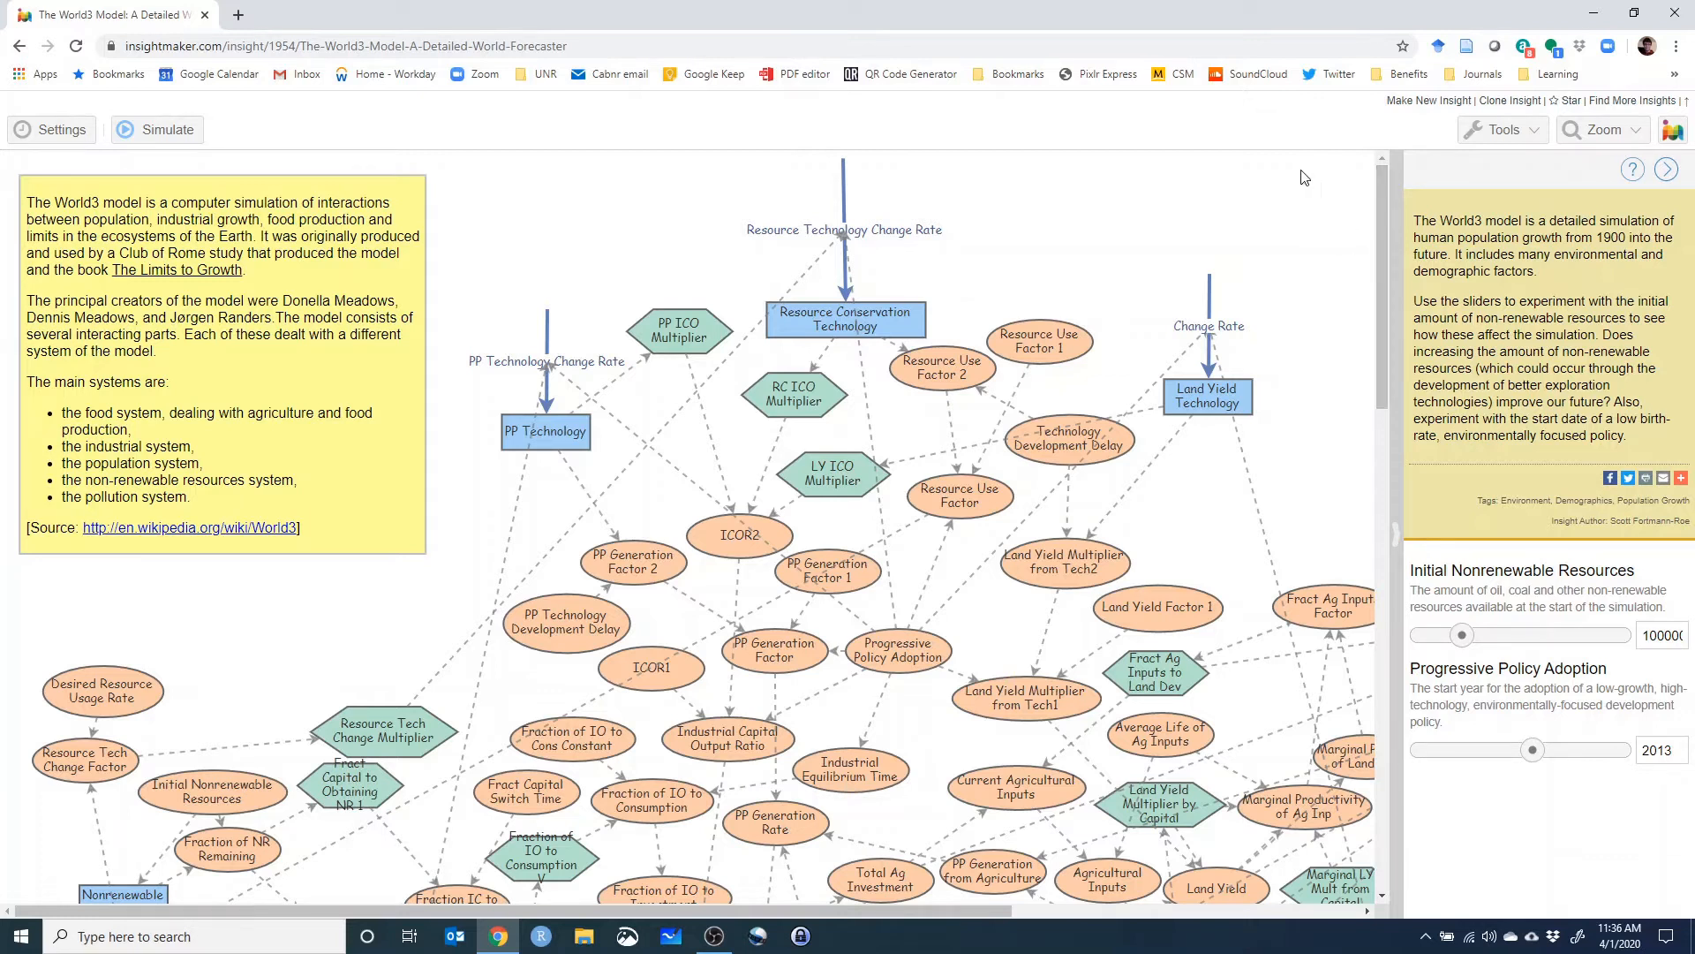
Simulate the World3 model to examine its overview graph, then close the results and return to the search results.
left_click(166, 133)
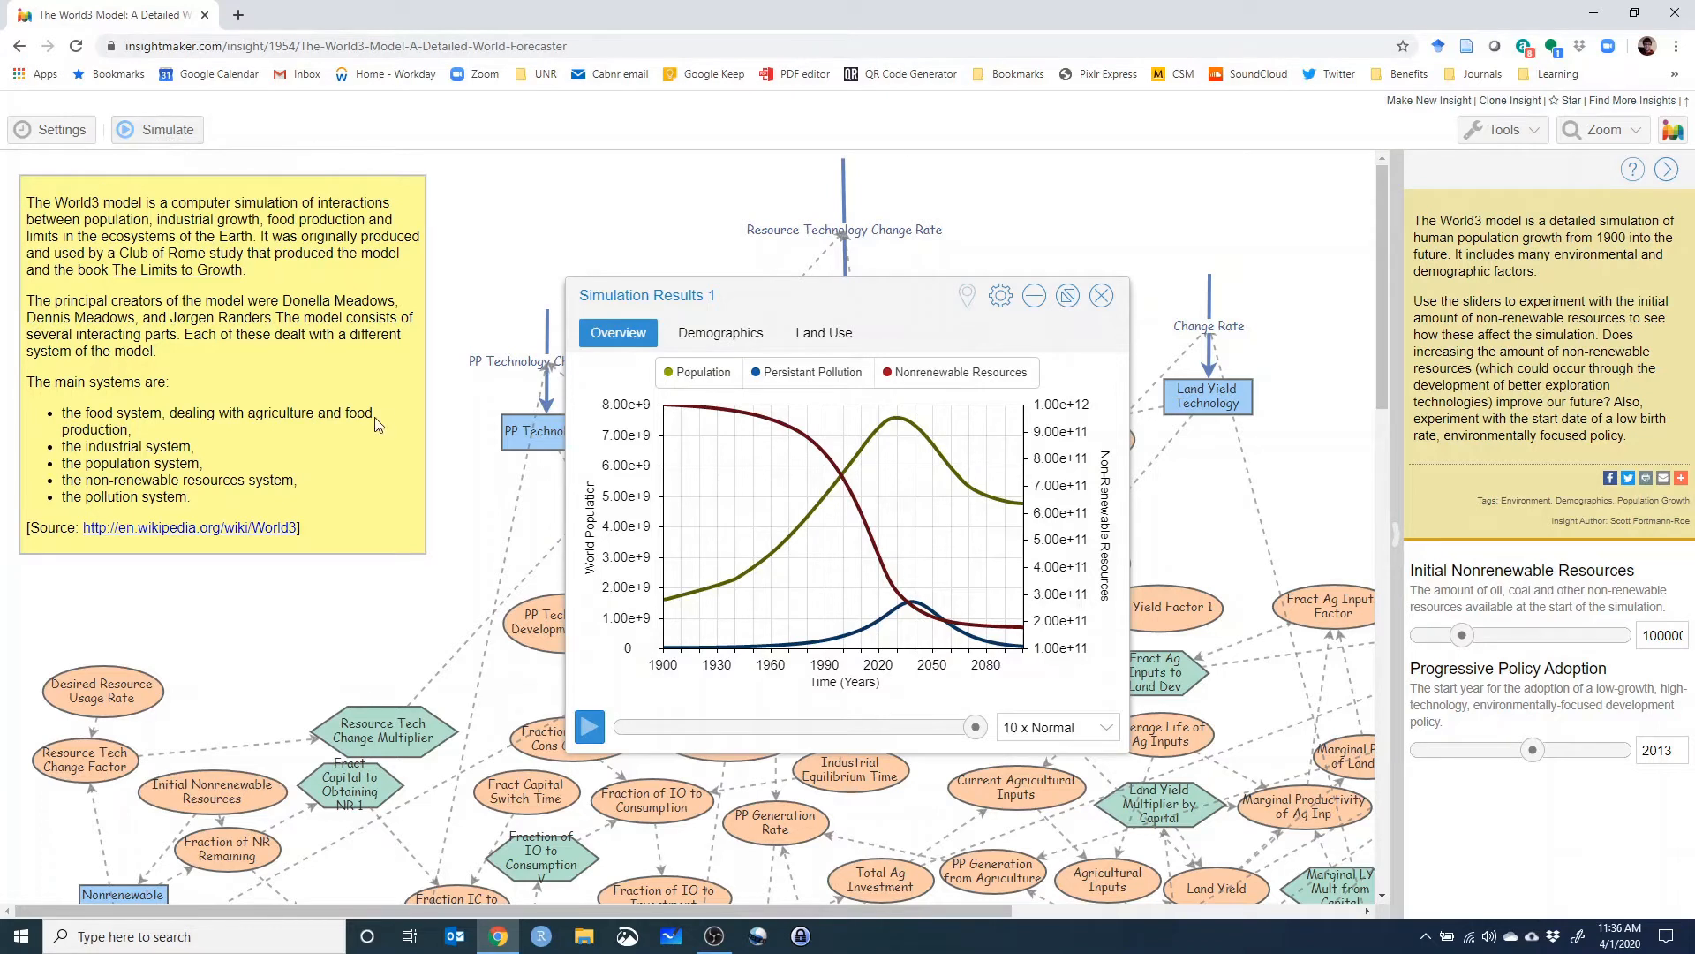
mouse_move(751, 420)
left_click_drag(882, 289, 928, 216)
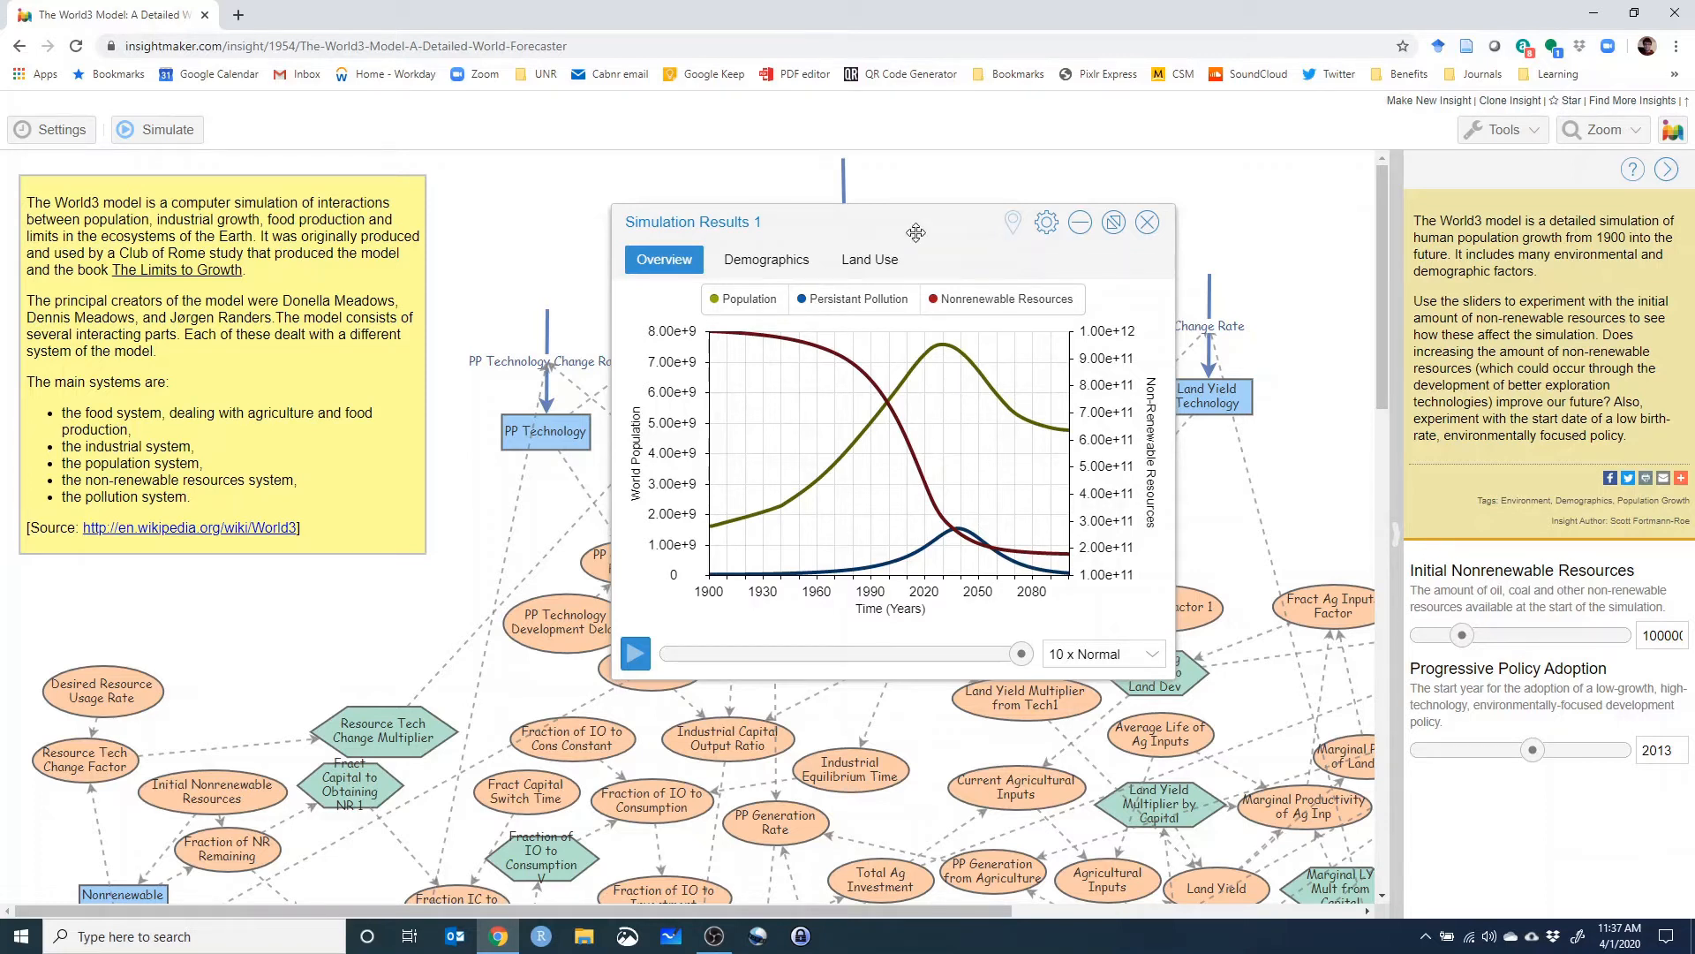
left_click(1147, 222)
left_click(19, 48)
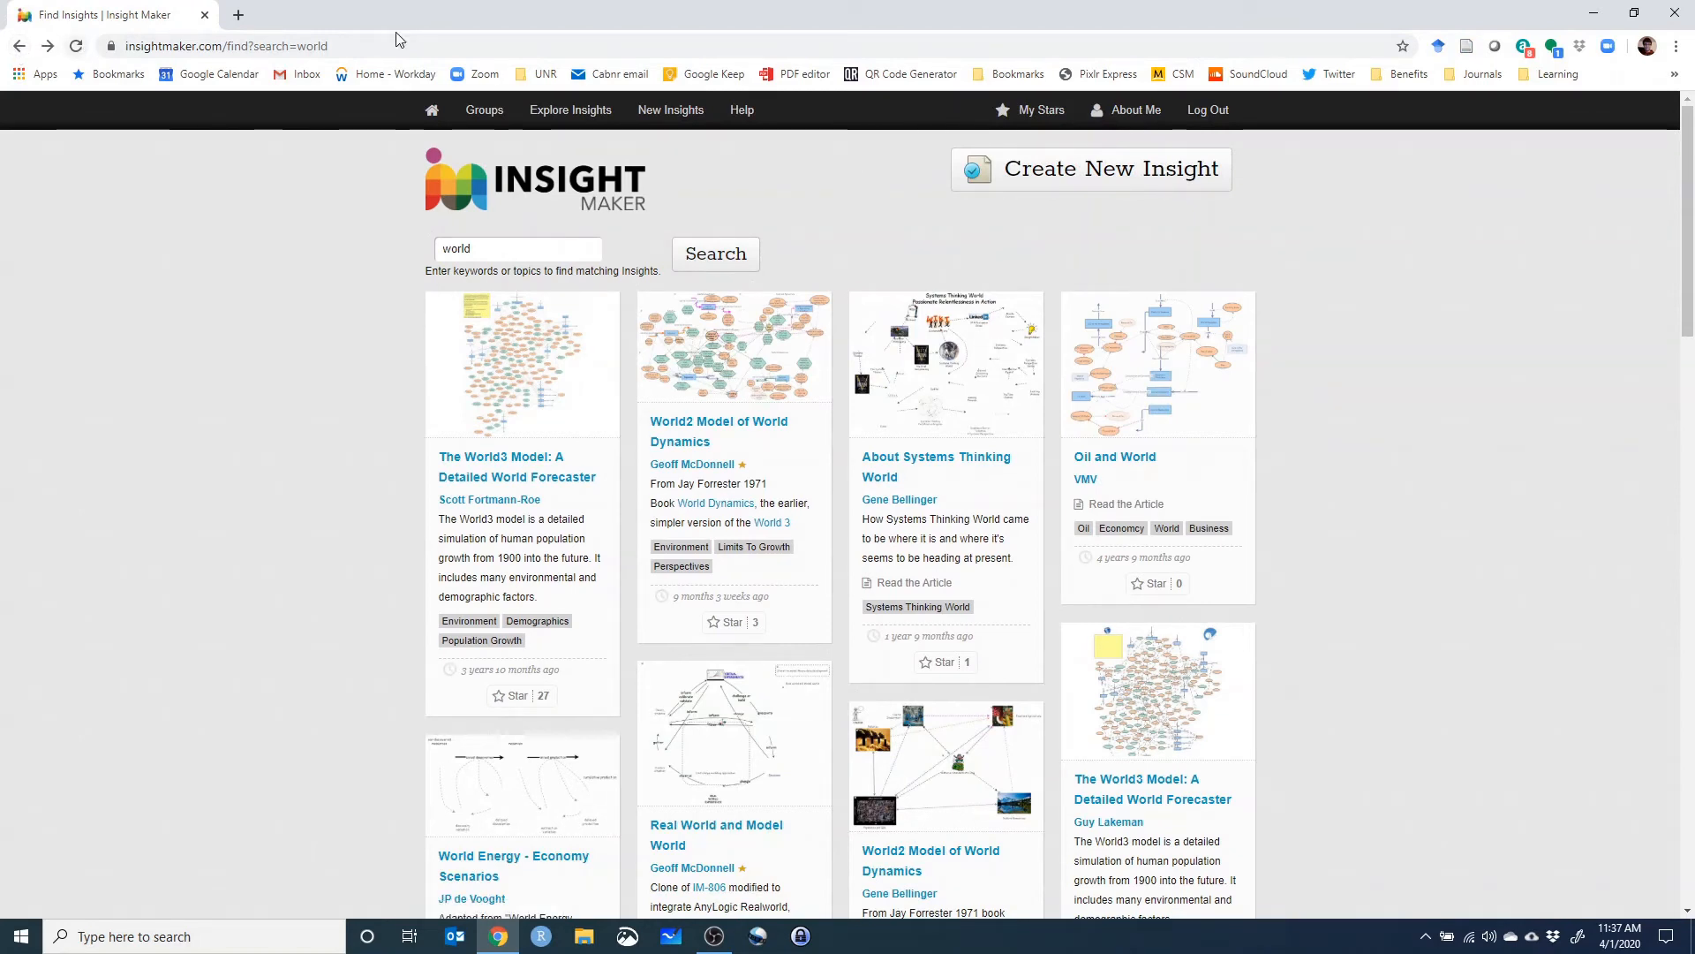
Create a new insight and clear the demo model from its canvas.
left_click(1092, 172)
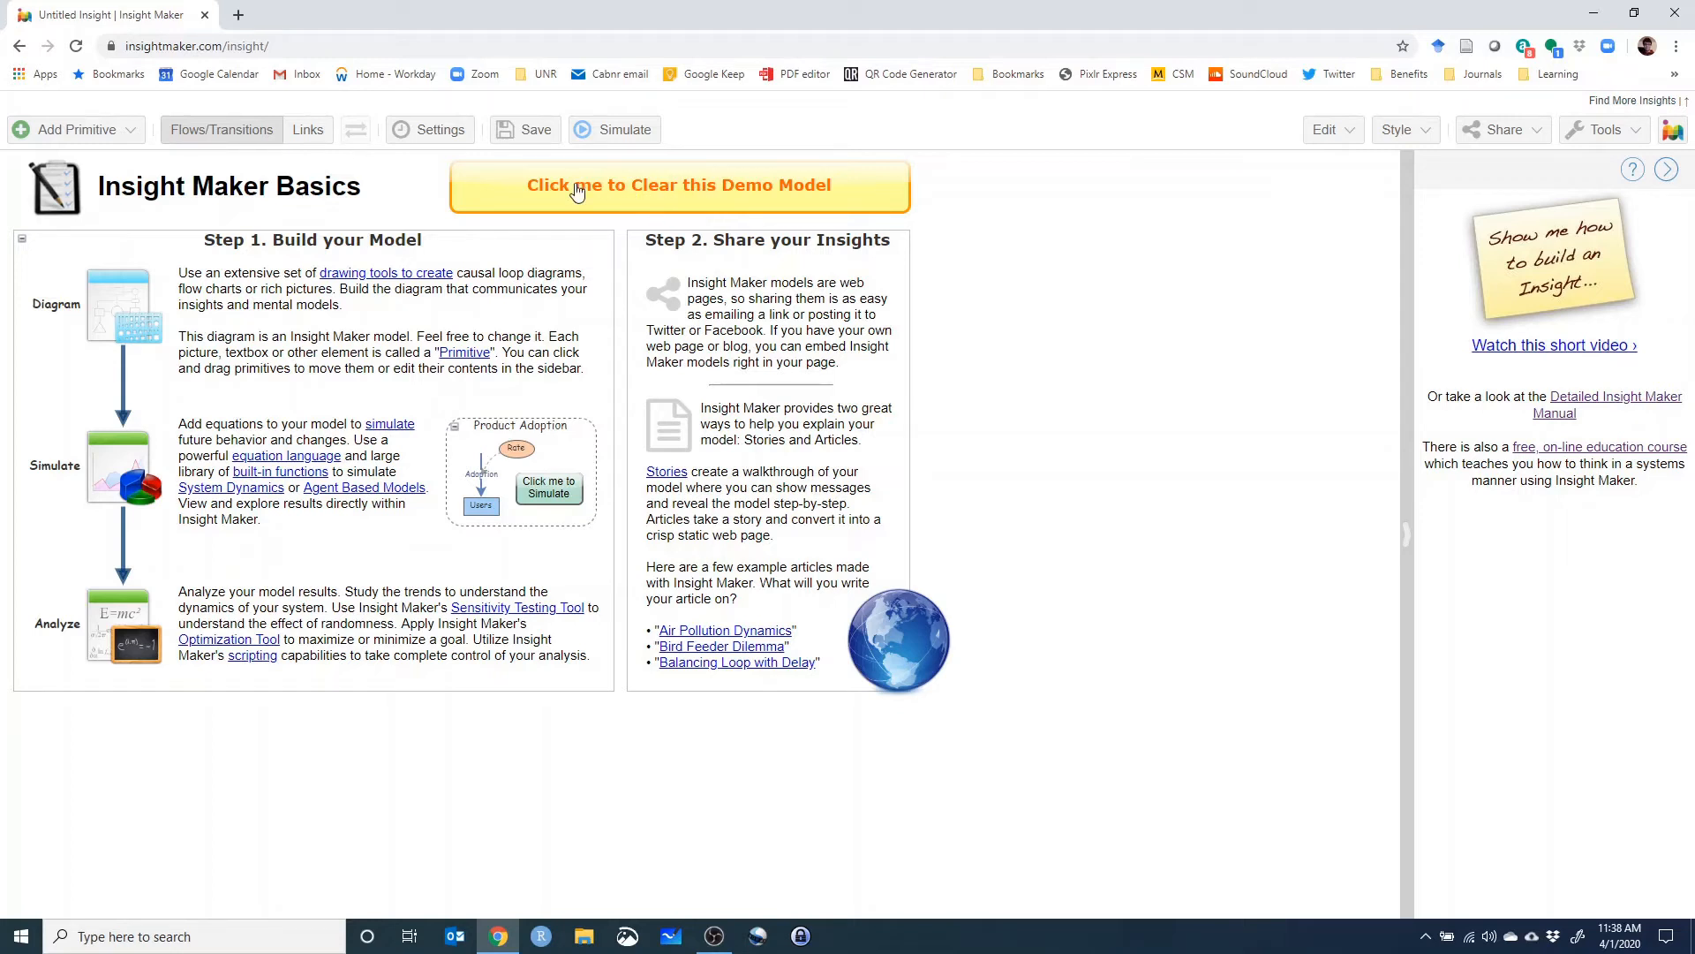
left_click(647, 189)
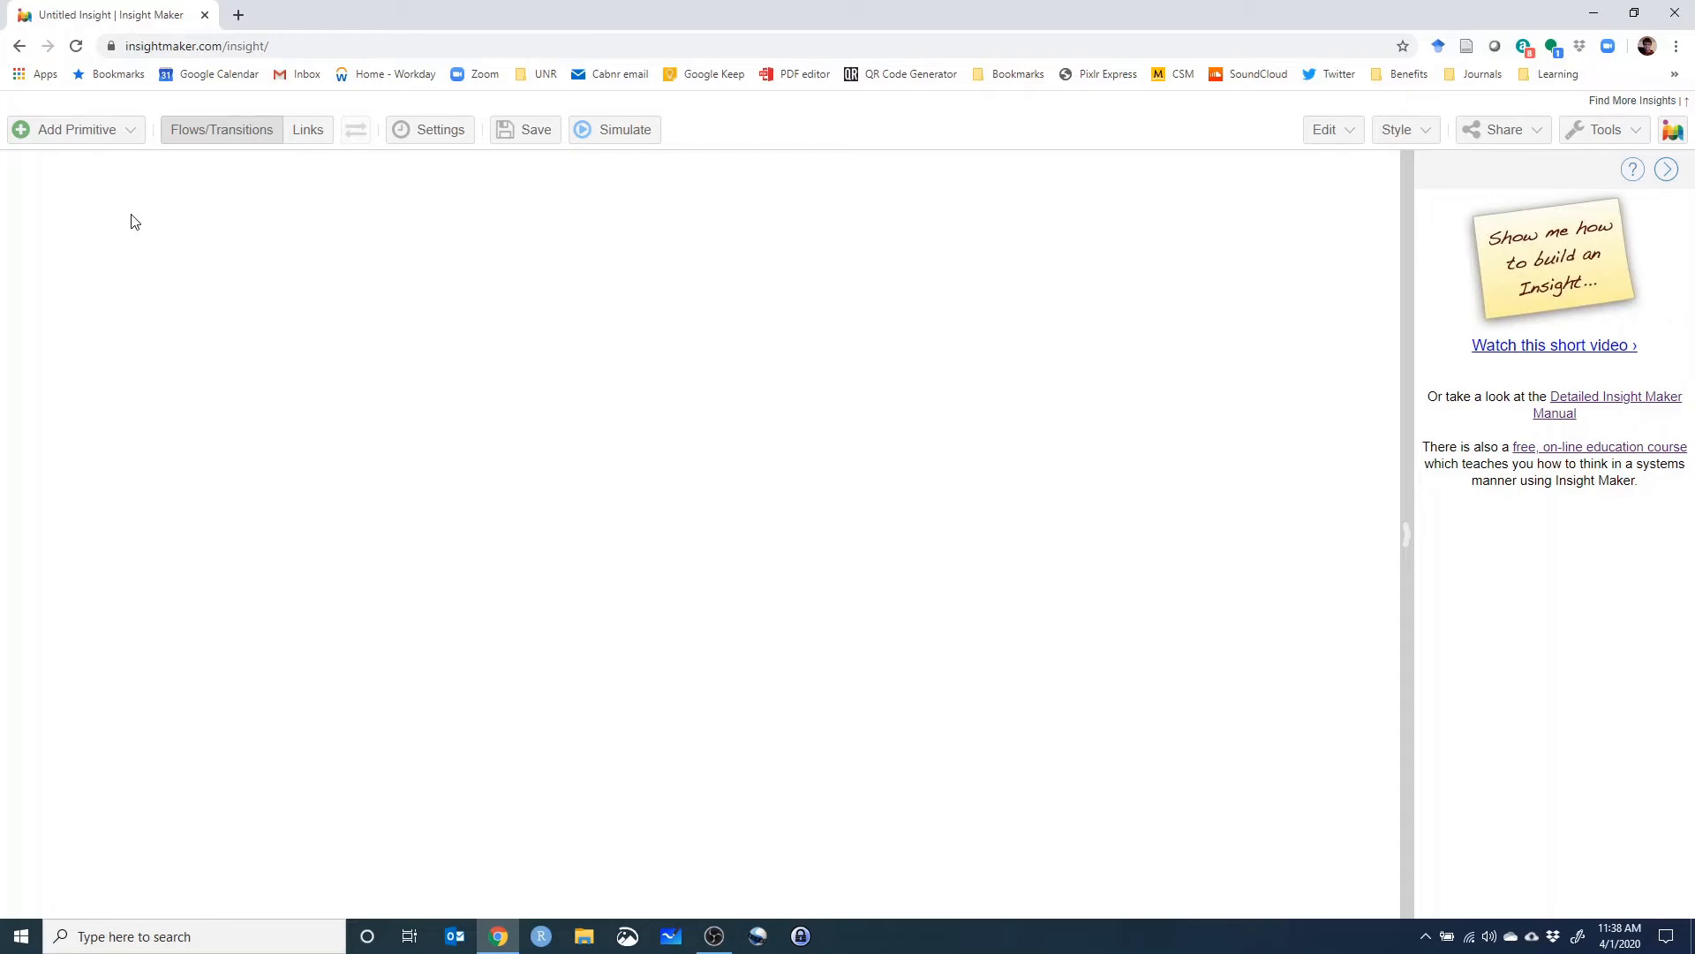
Add a stock named Stock #1 and place it left of the canvas centre, in the upper half.
left_click(92, 140)
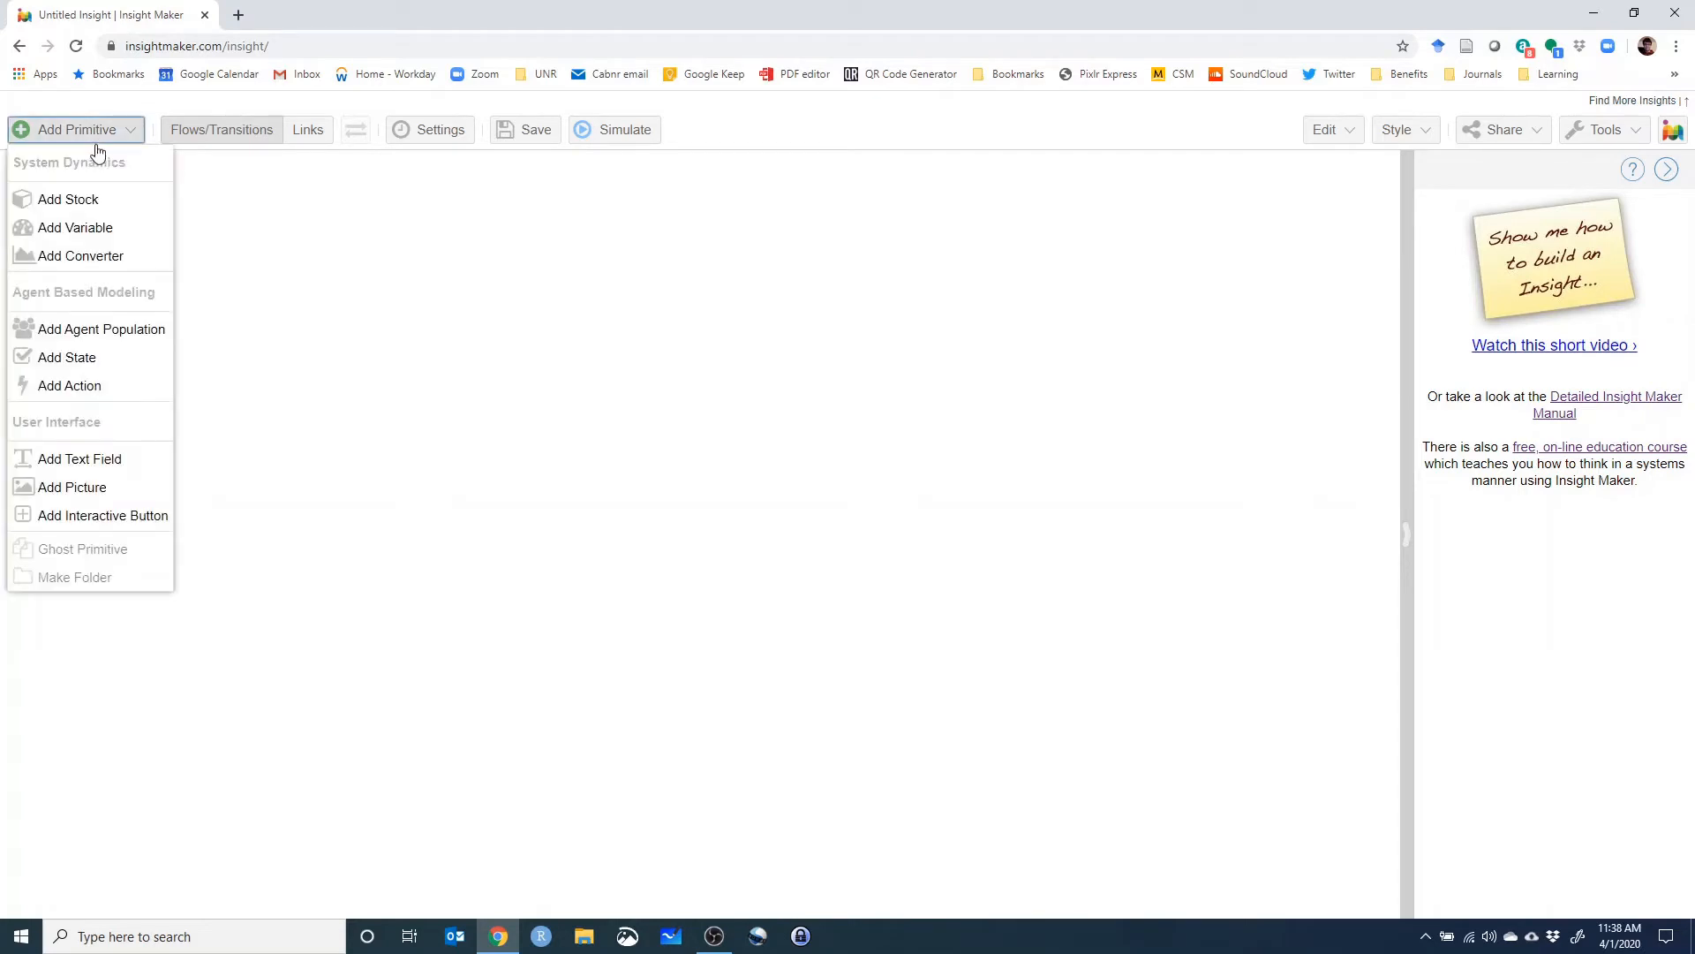
left_click(77, 200)
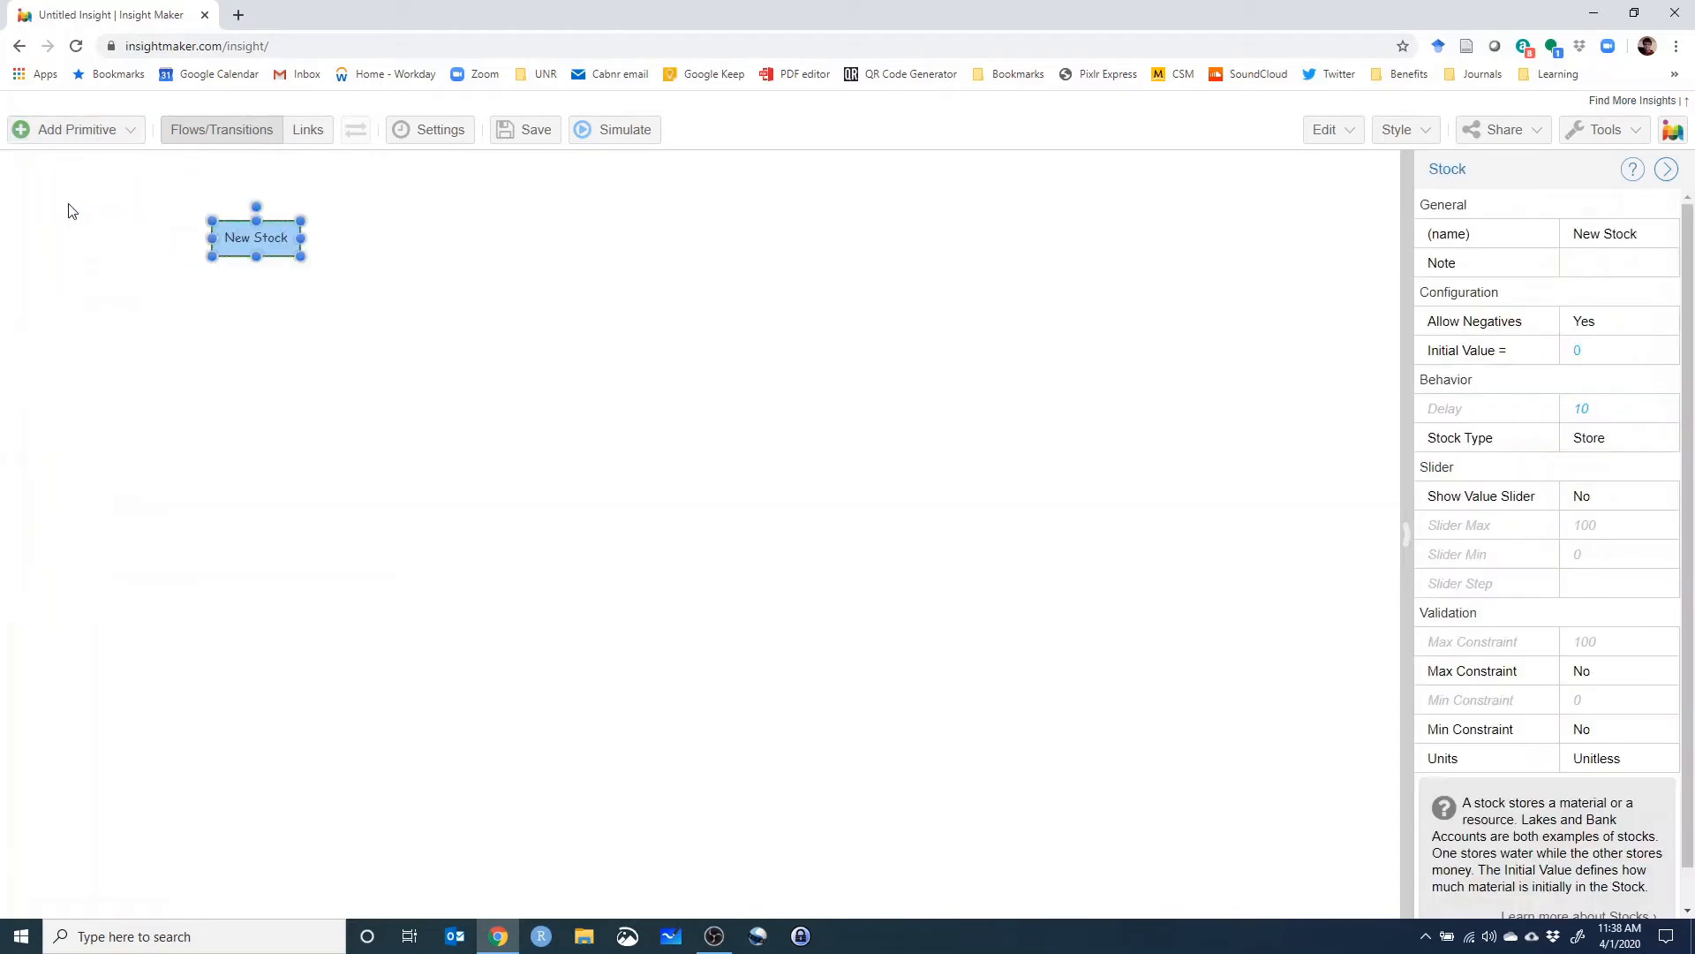
left_click_drag(267, 234, 743, 436)
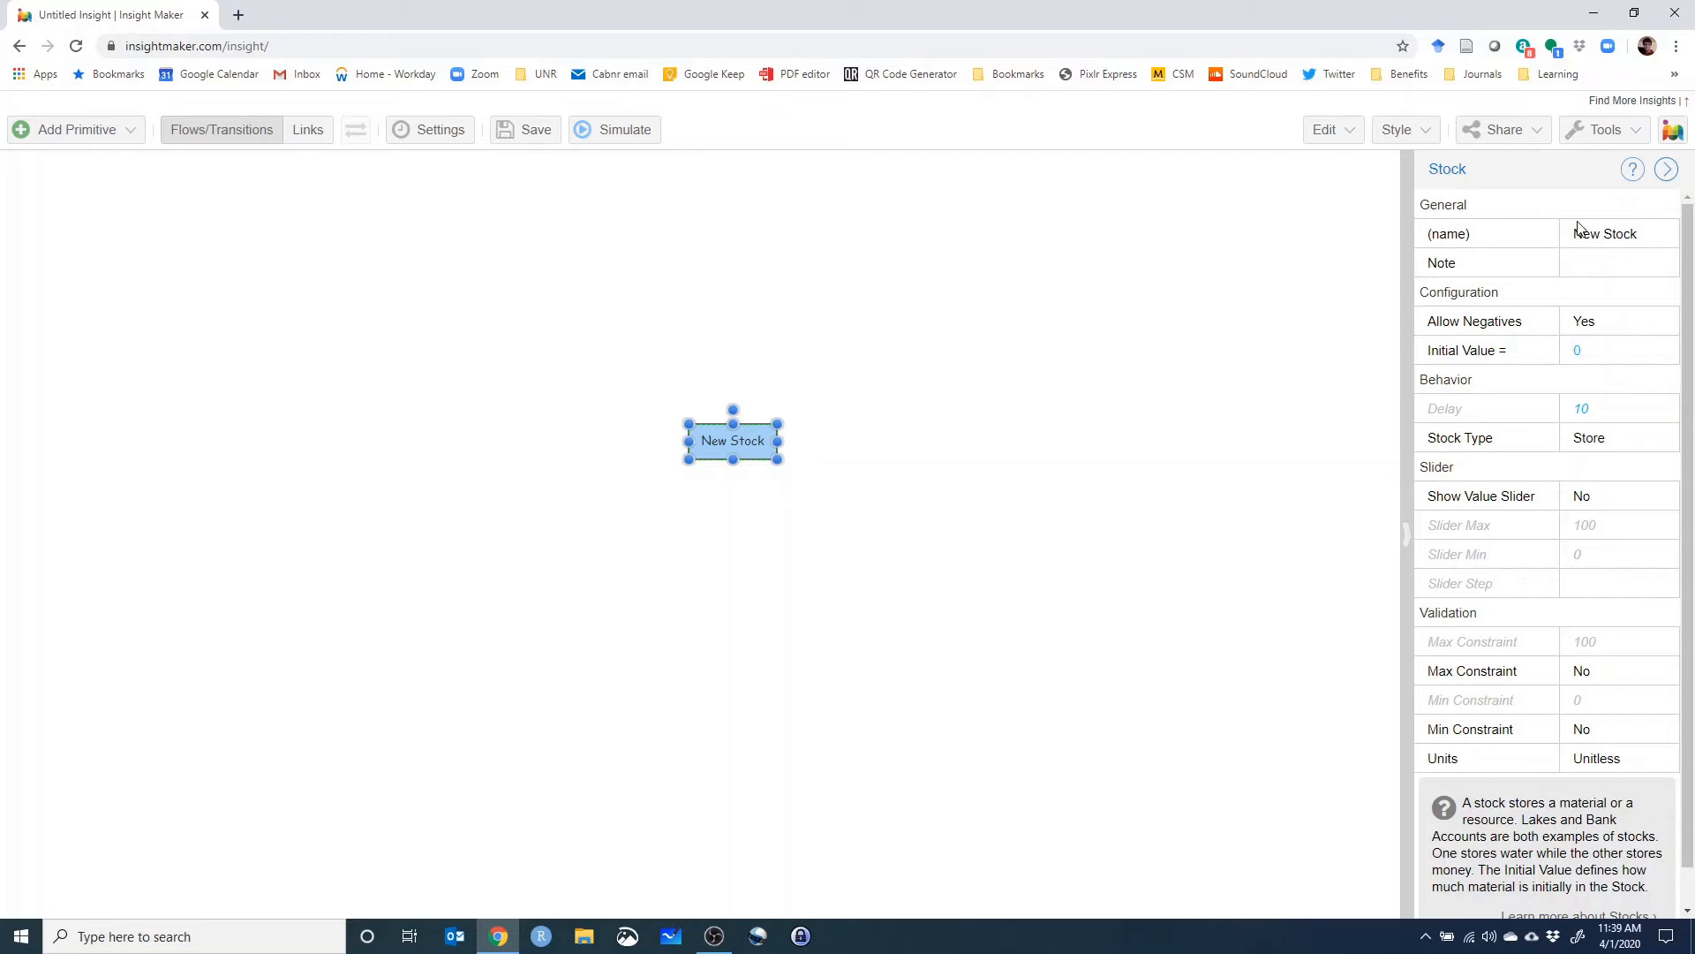
left_click(1603, 245)
type("Stock #1")
key("Return")
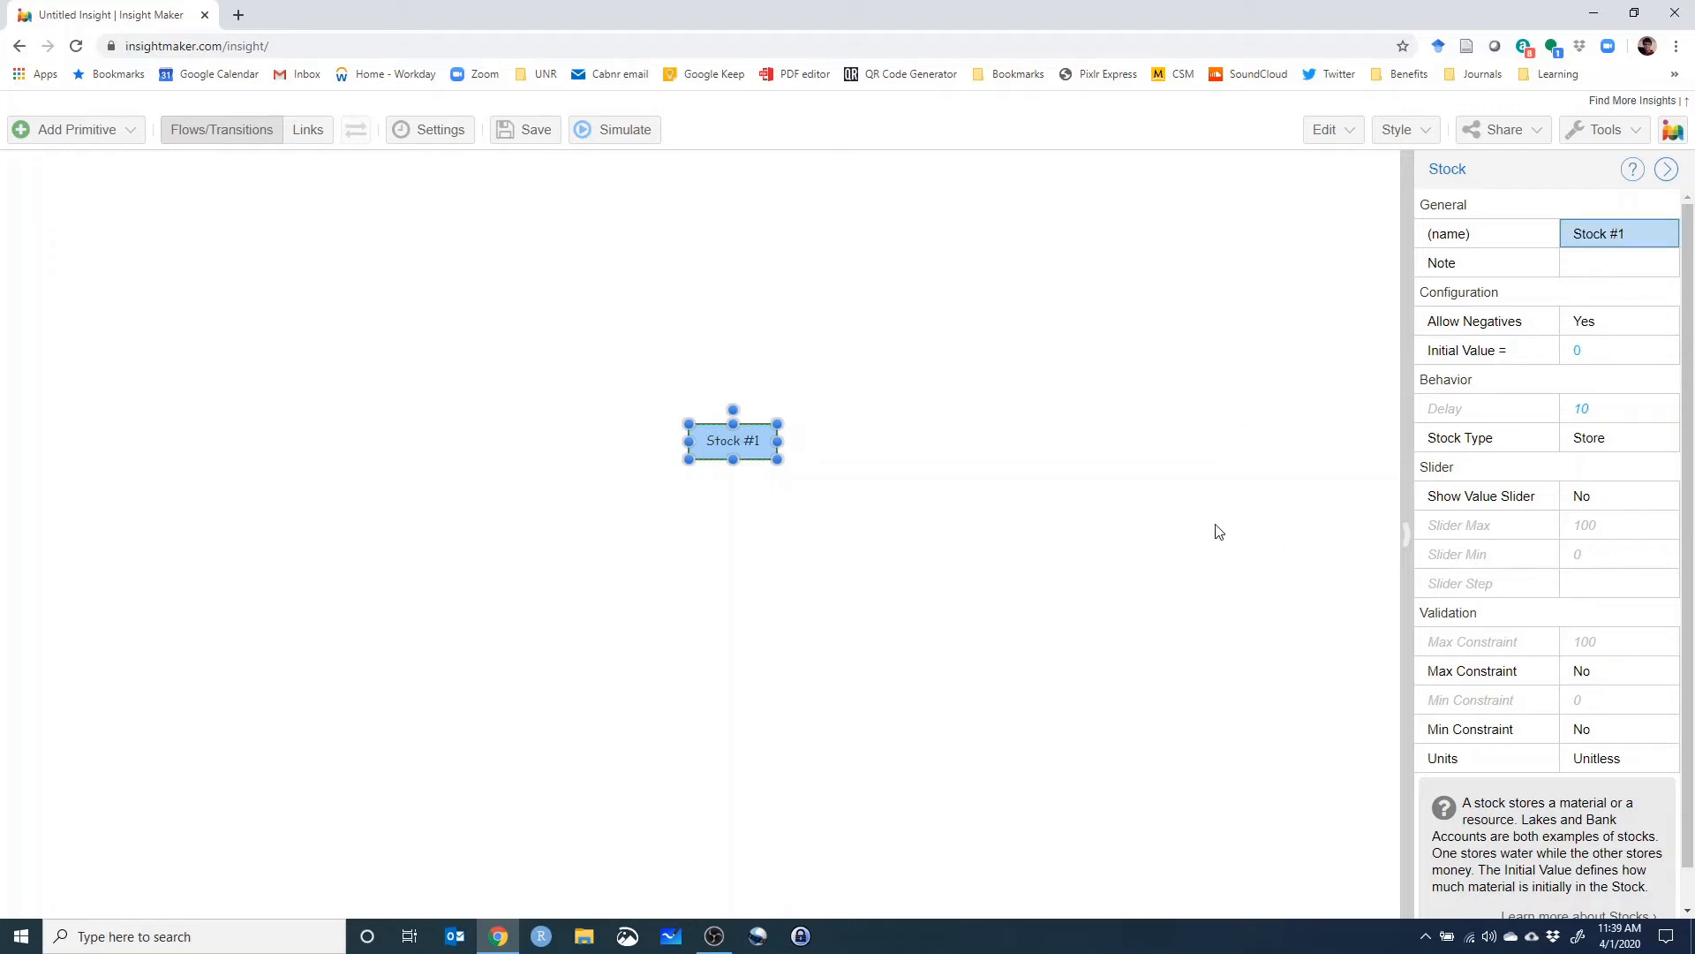
left_click_drag(630, 386, 846, 524)
left_click_drag(739, 441, 594, 432)
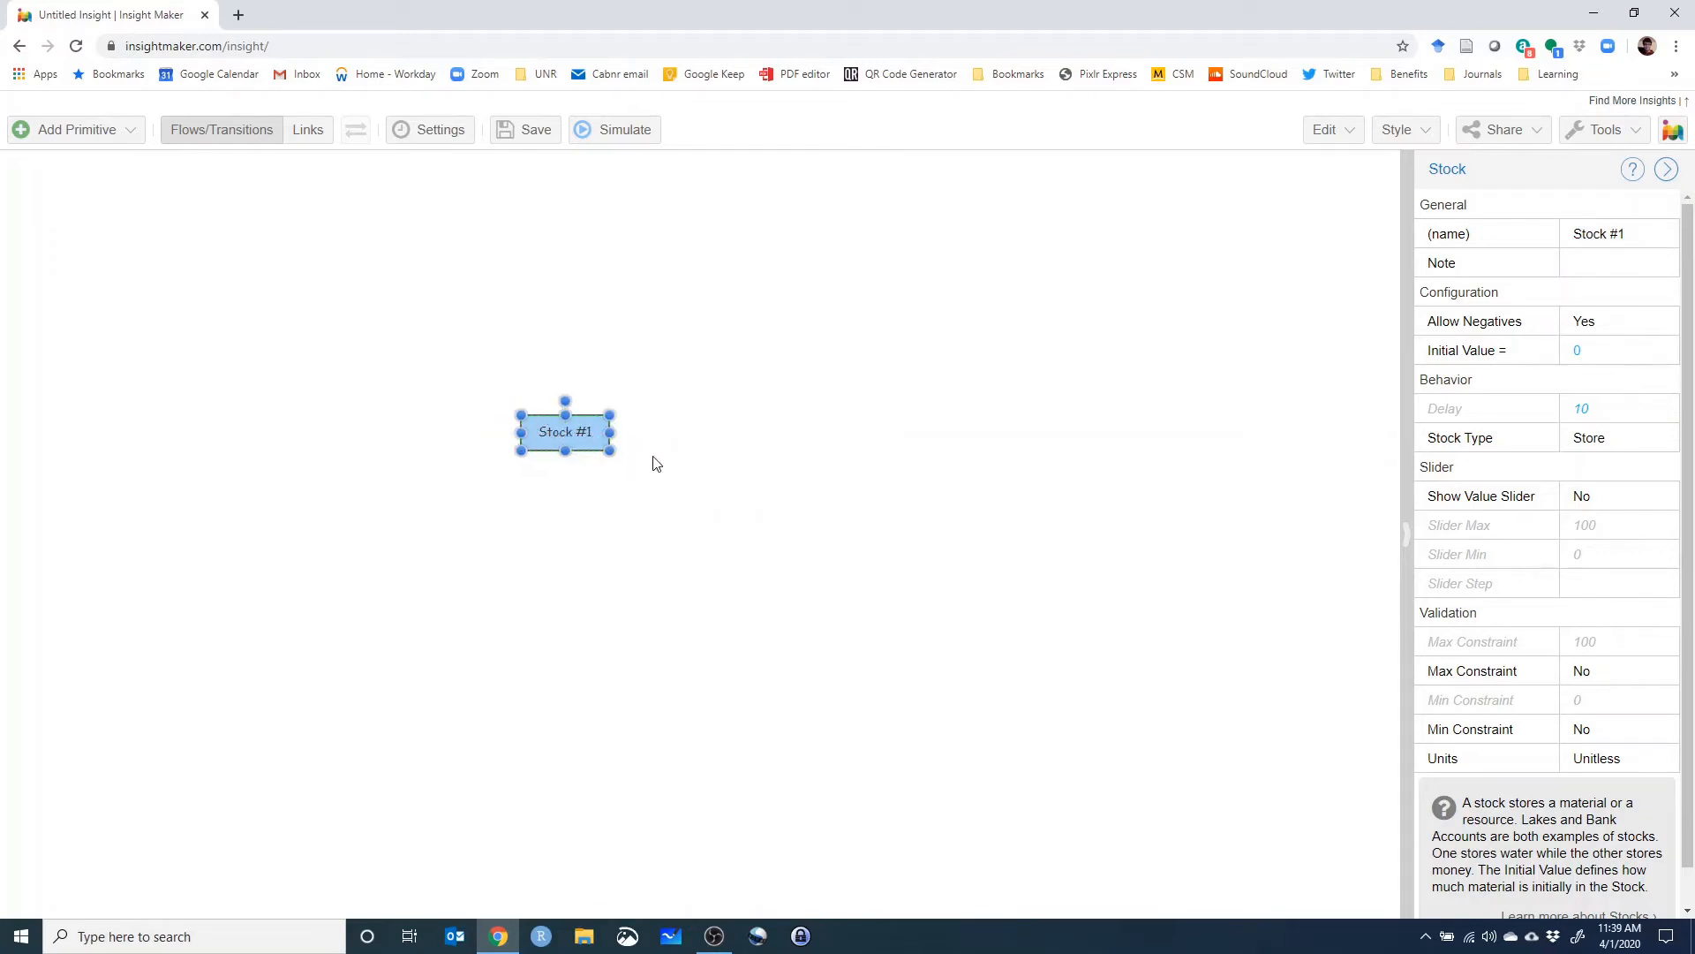
Set the initial value of Stock #1 to 10.
left_click(1598, 349)
left_click(533, 428)
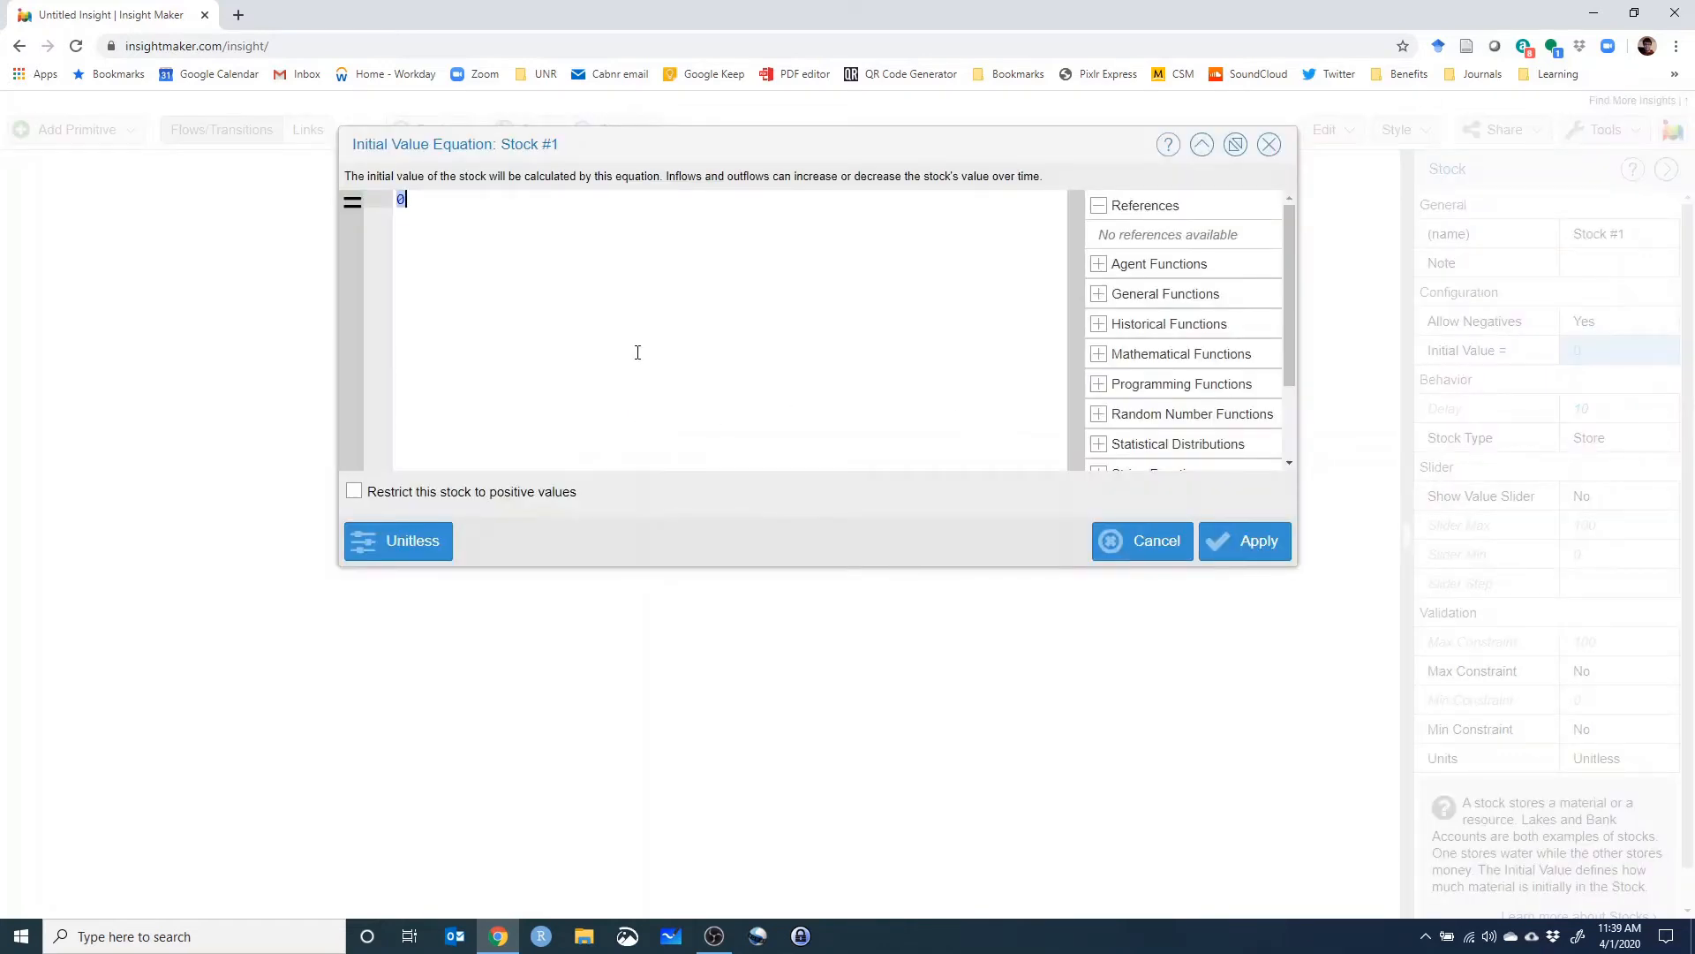
left_click(1269, 144)
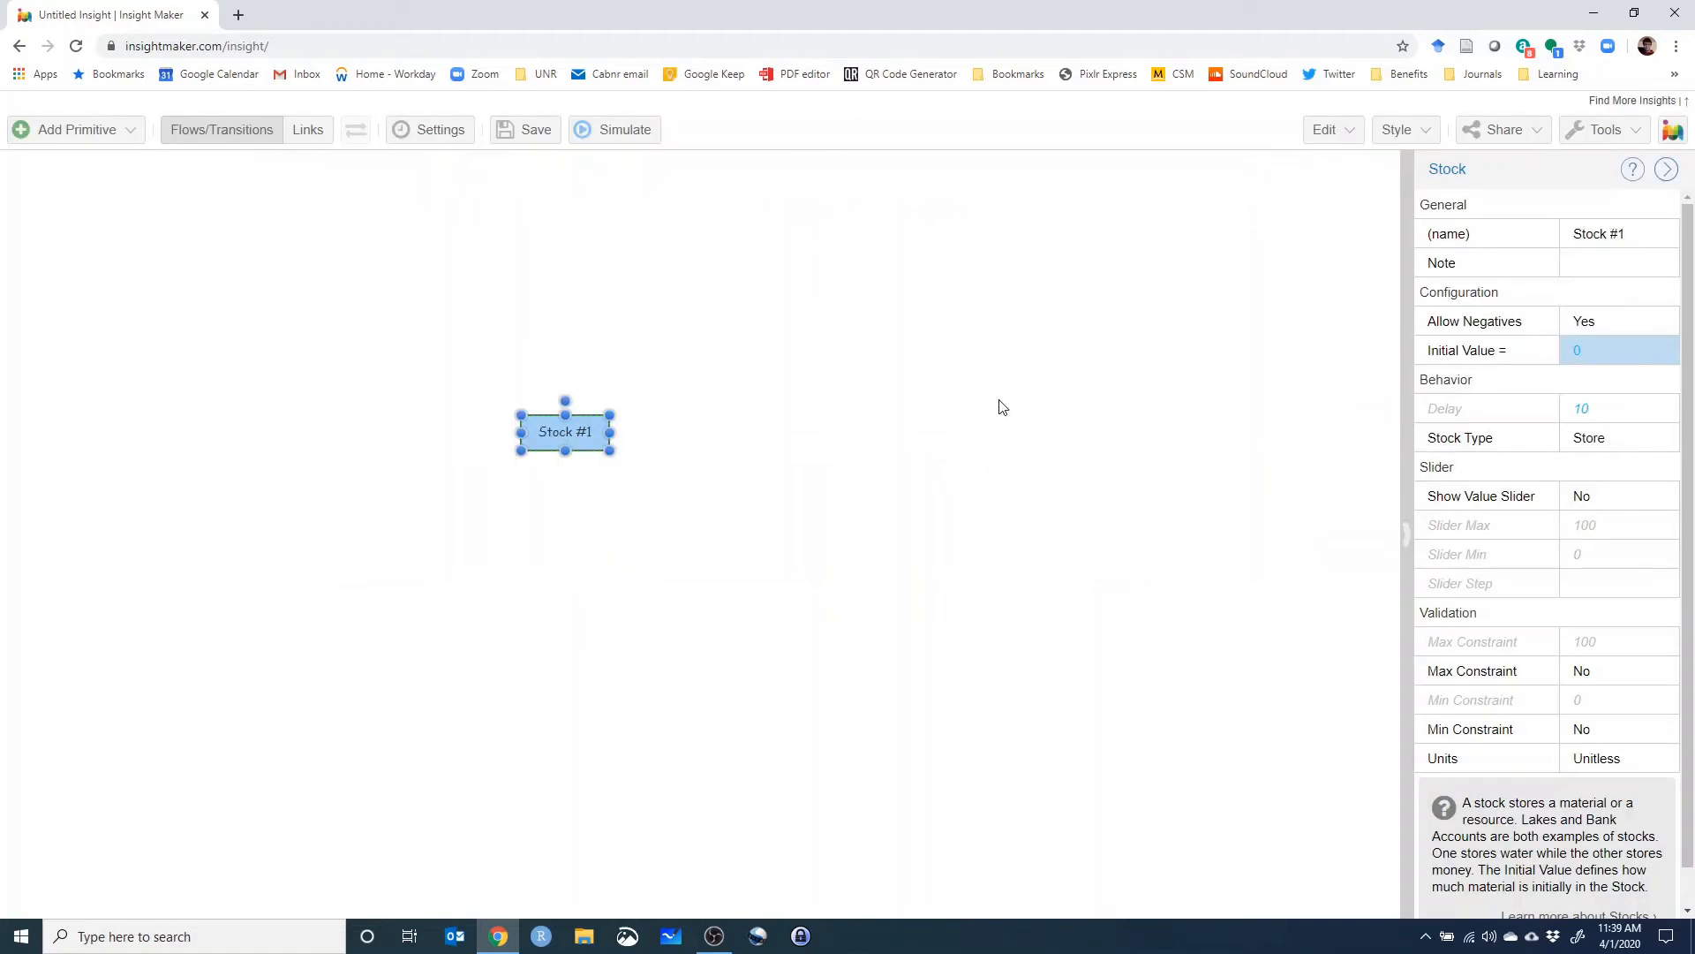
left_click(531, 431)
type("1")
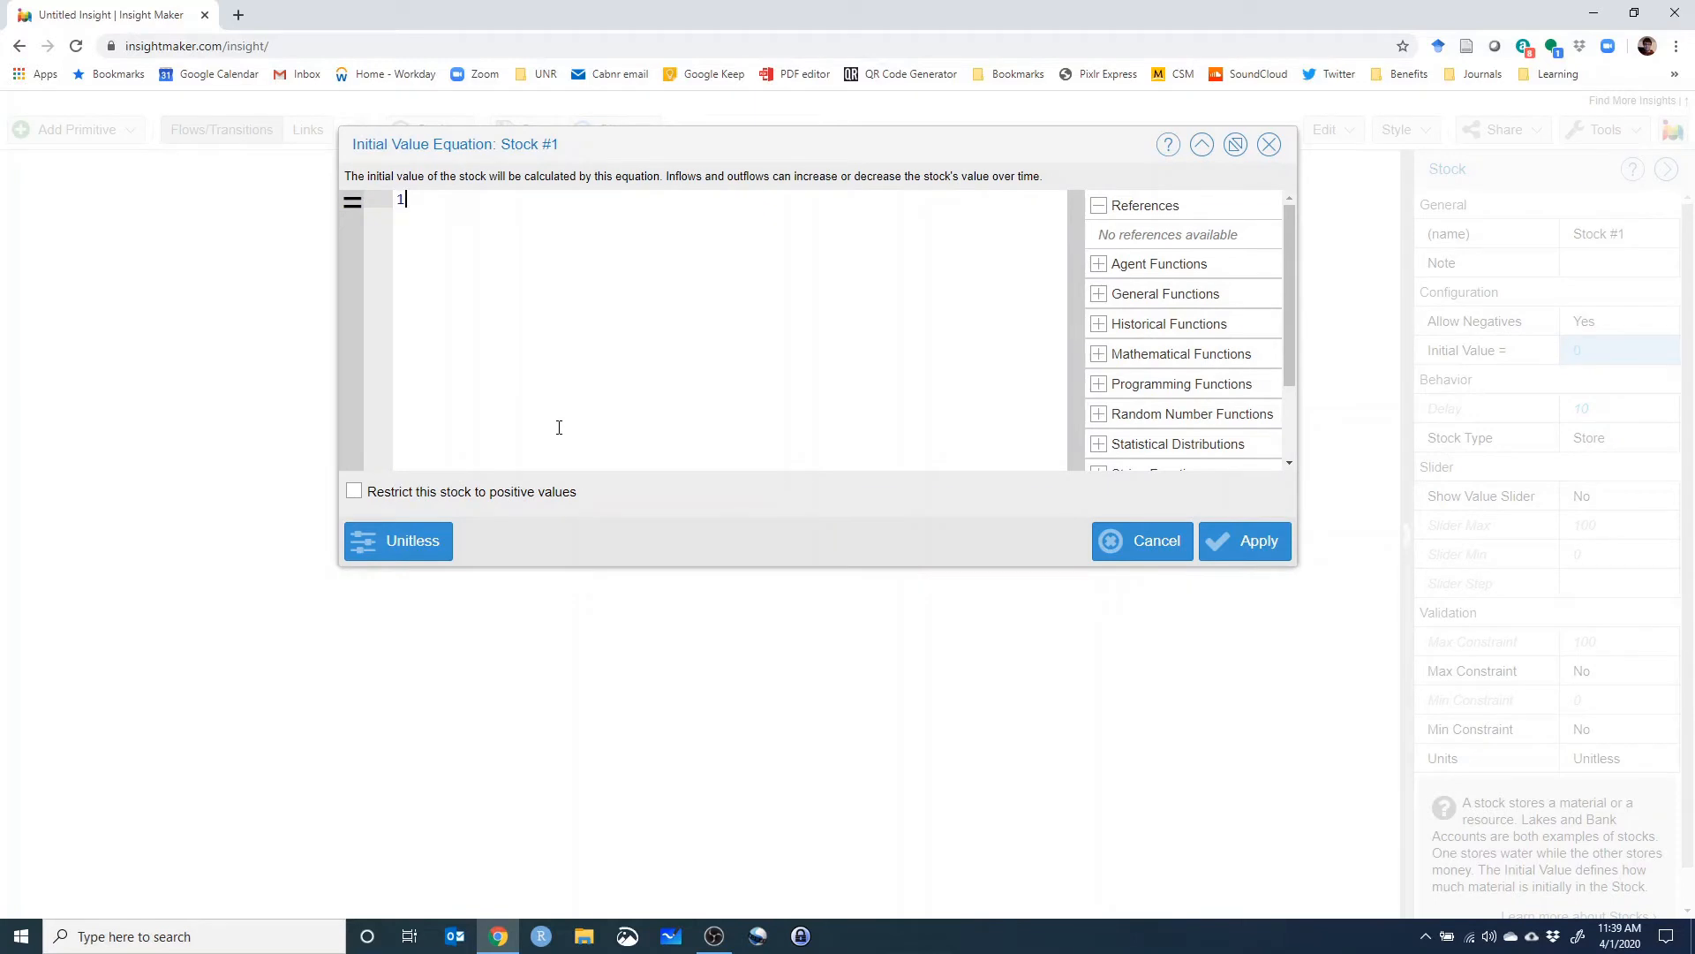
type("0")
left_click(1254, 542)
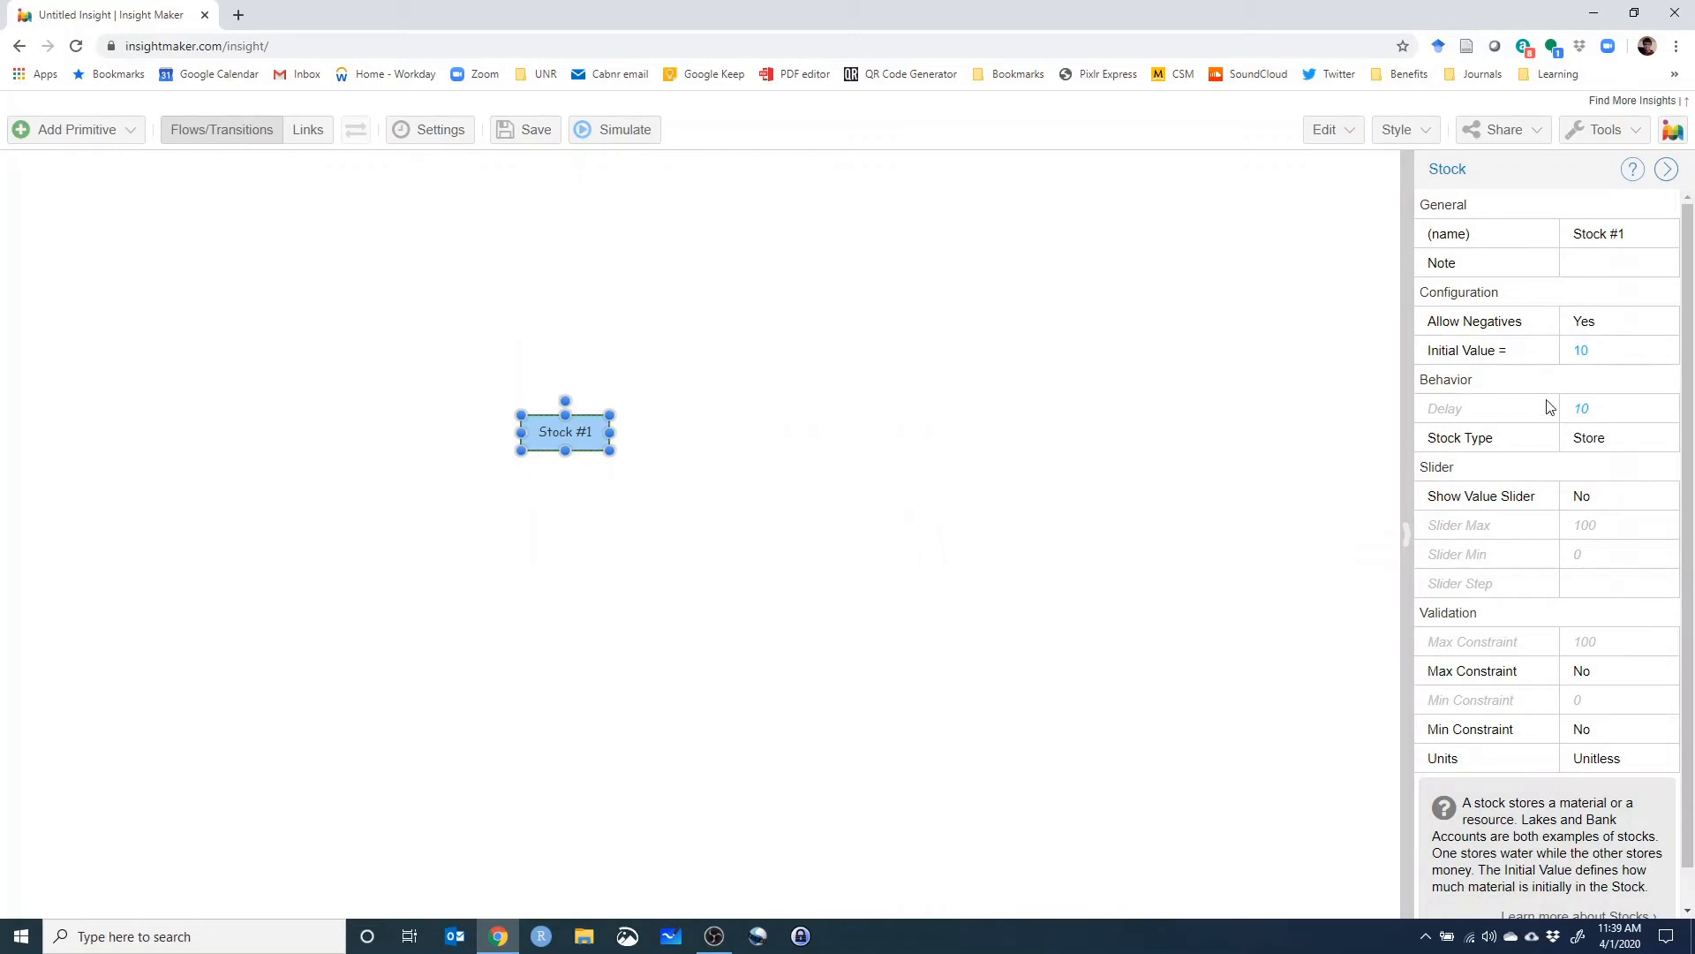
left_click(1602, 353)
type("1")
key("alt+Tab")
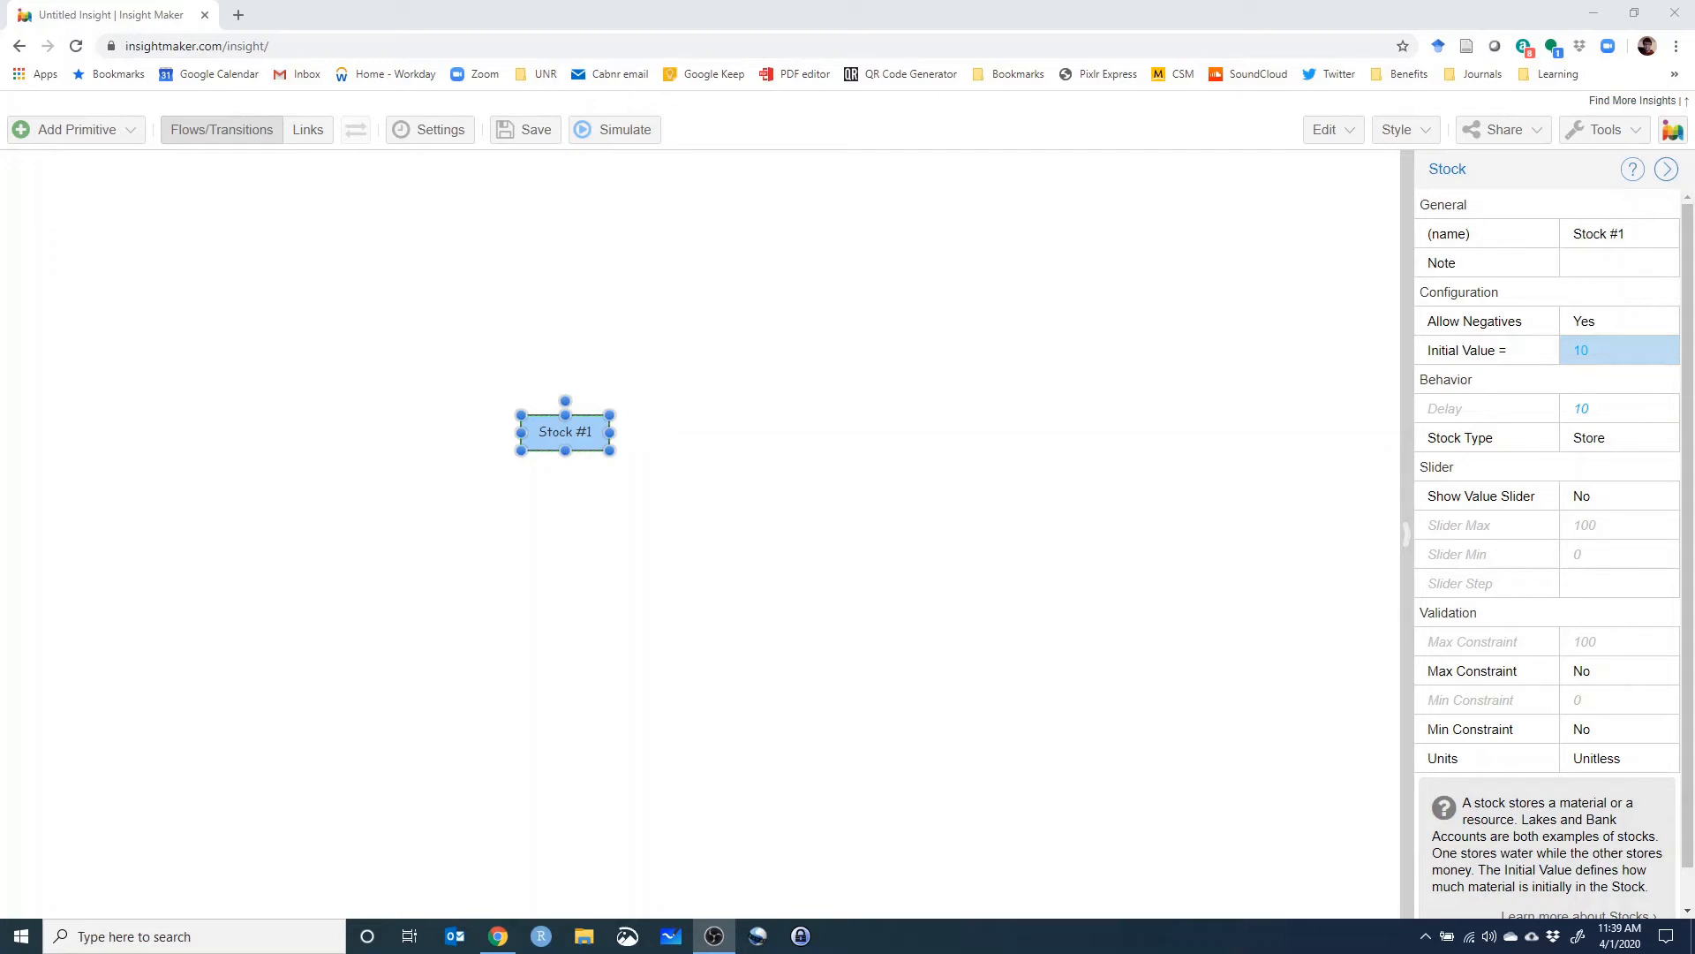
Add a second stock level with Stock #1 on its right side and name it Stock #2.
left_click(78, 131)
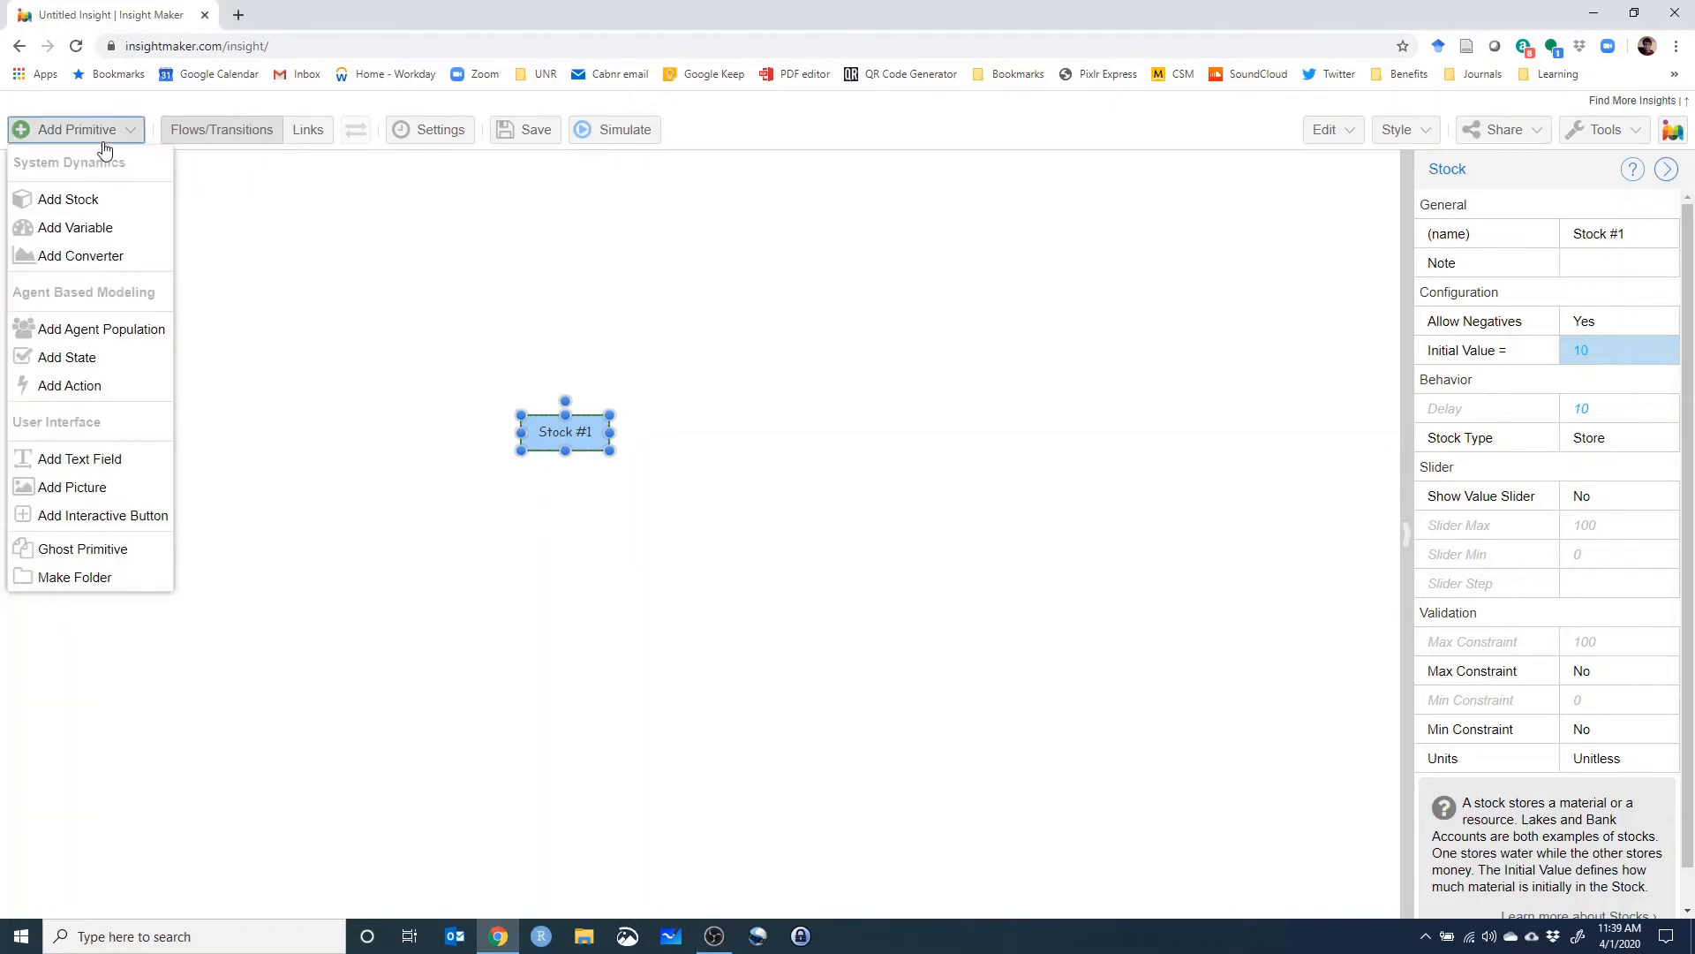
left_click(78, 199)
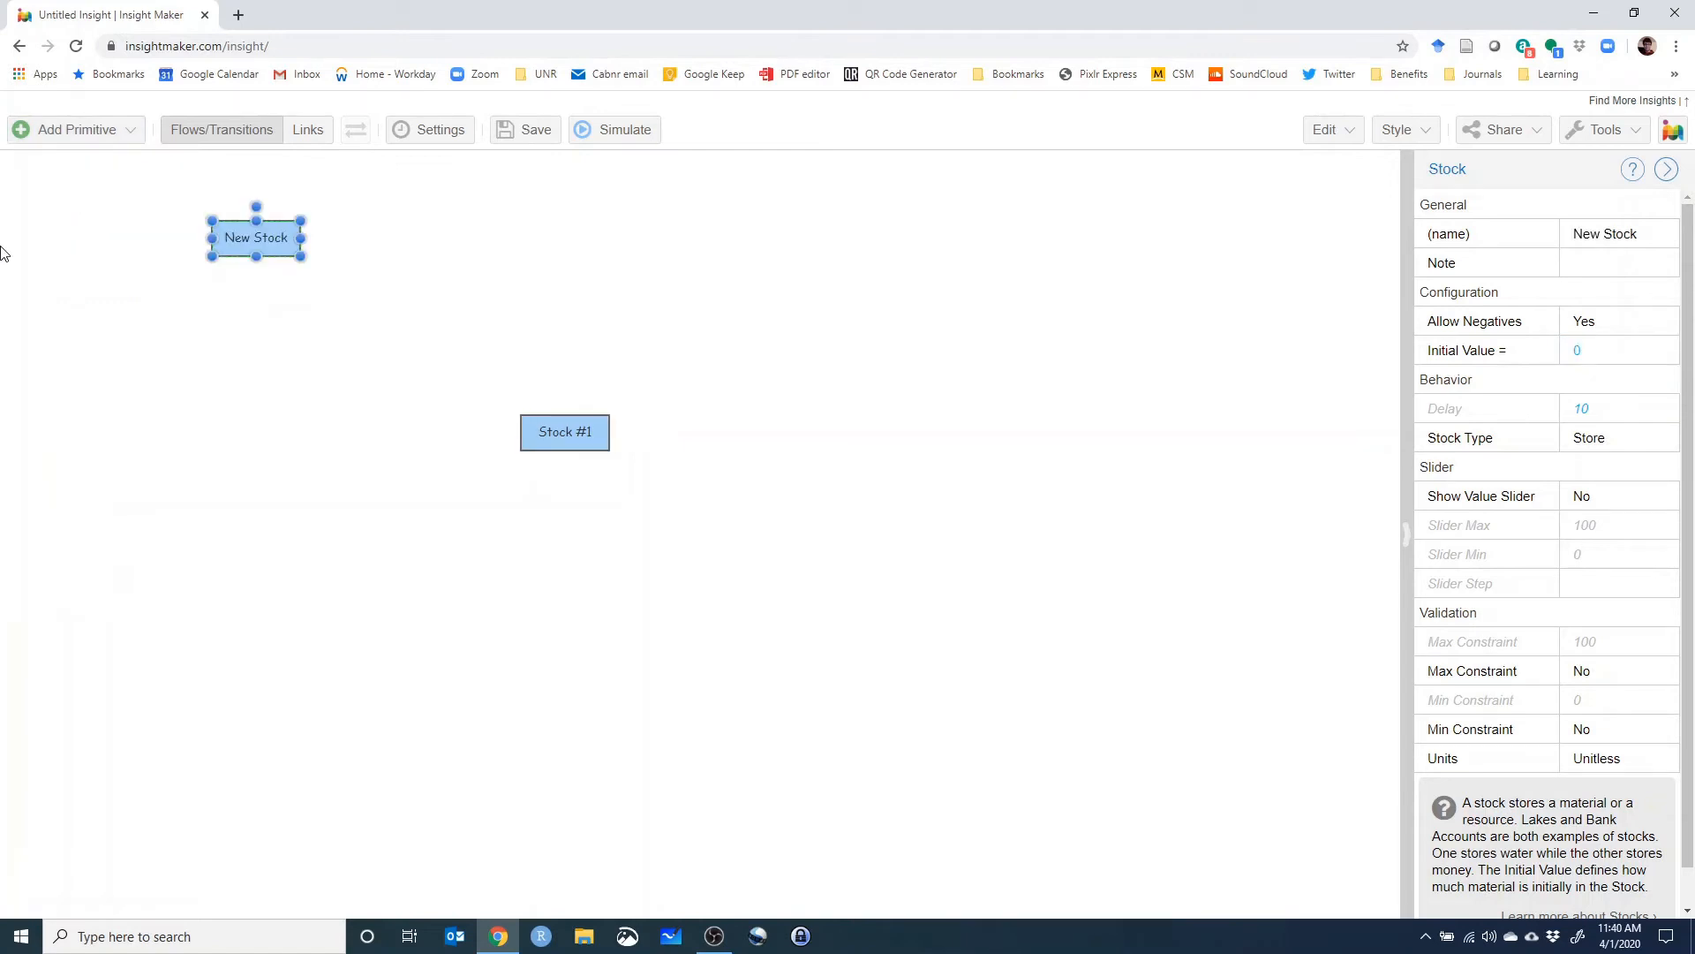
left_click_drag(296, 242, 830, 433)
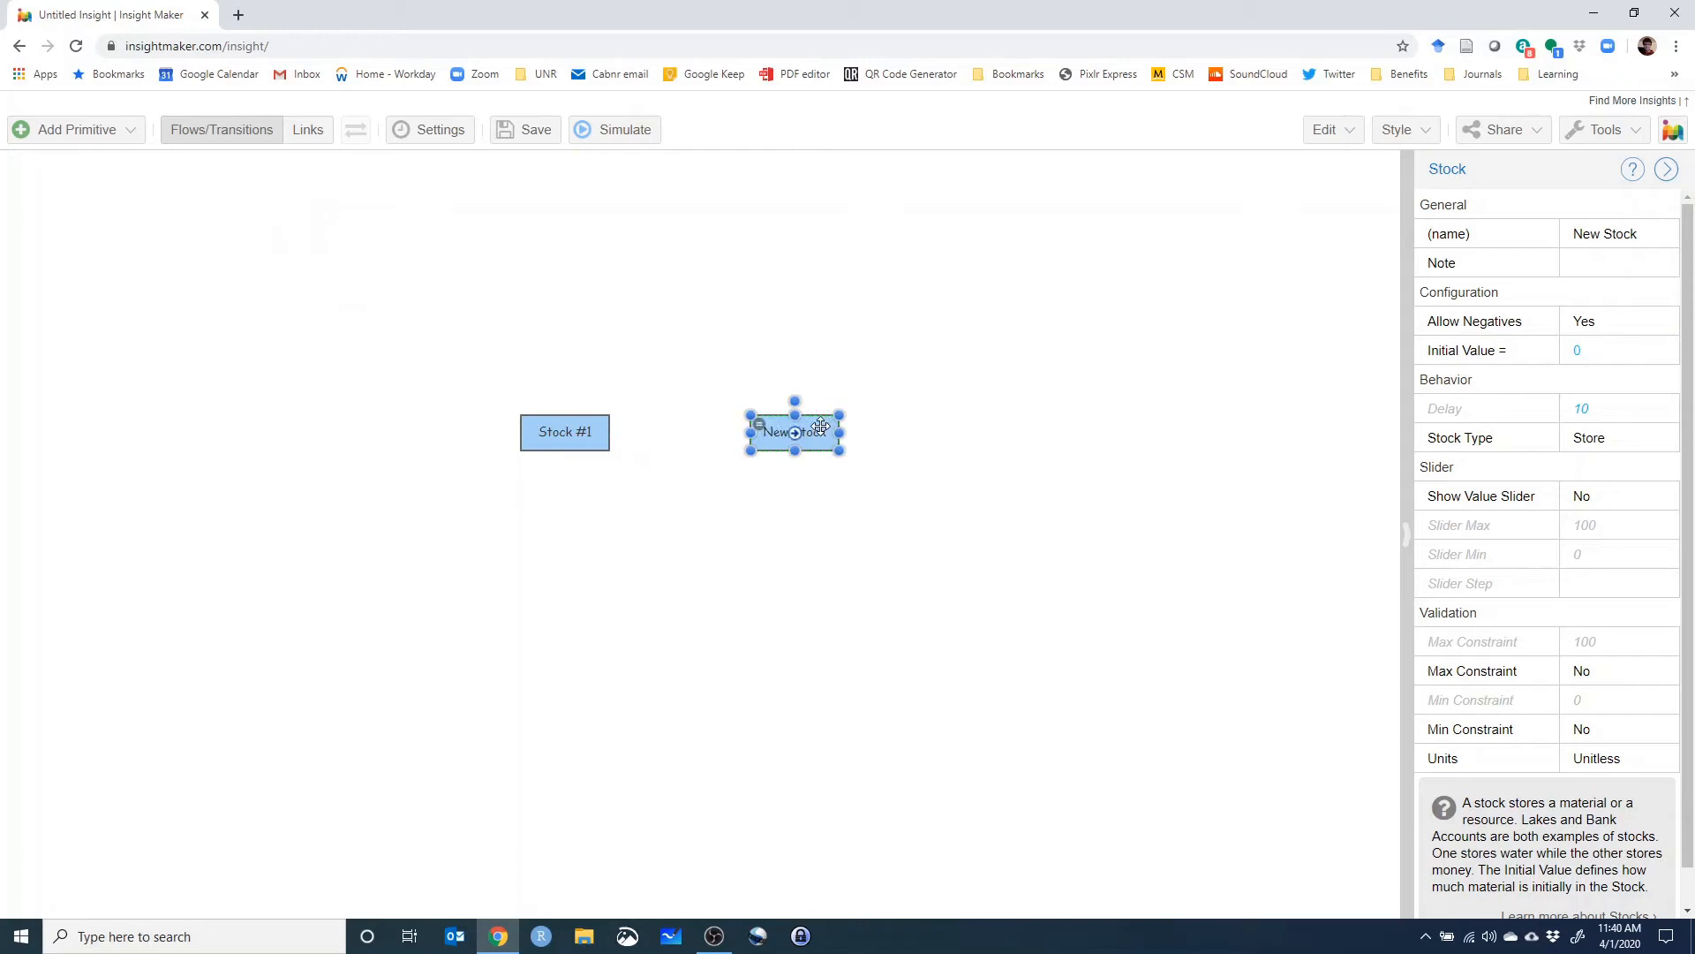
left_click(1621, 228)
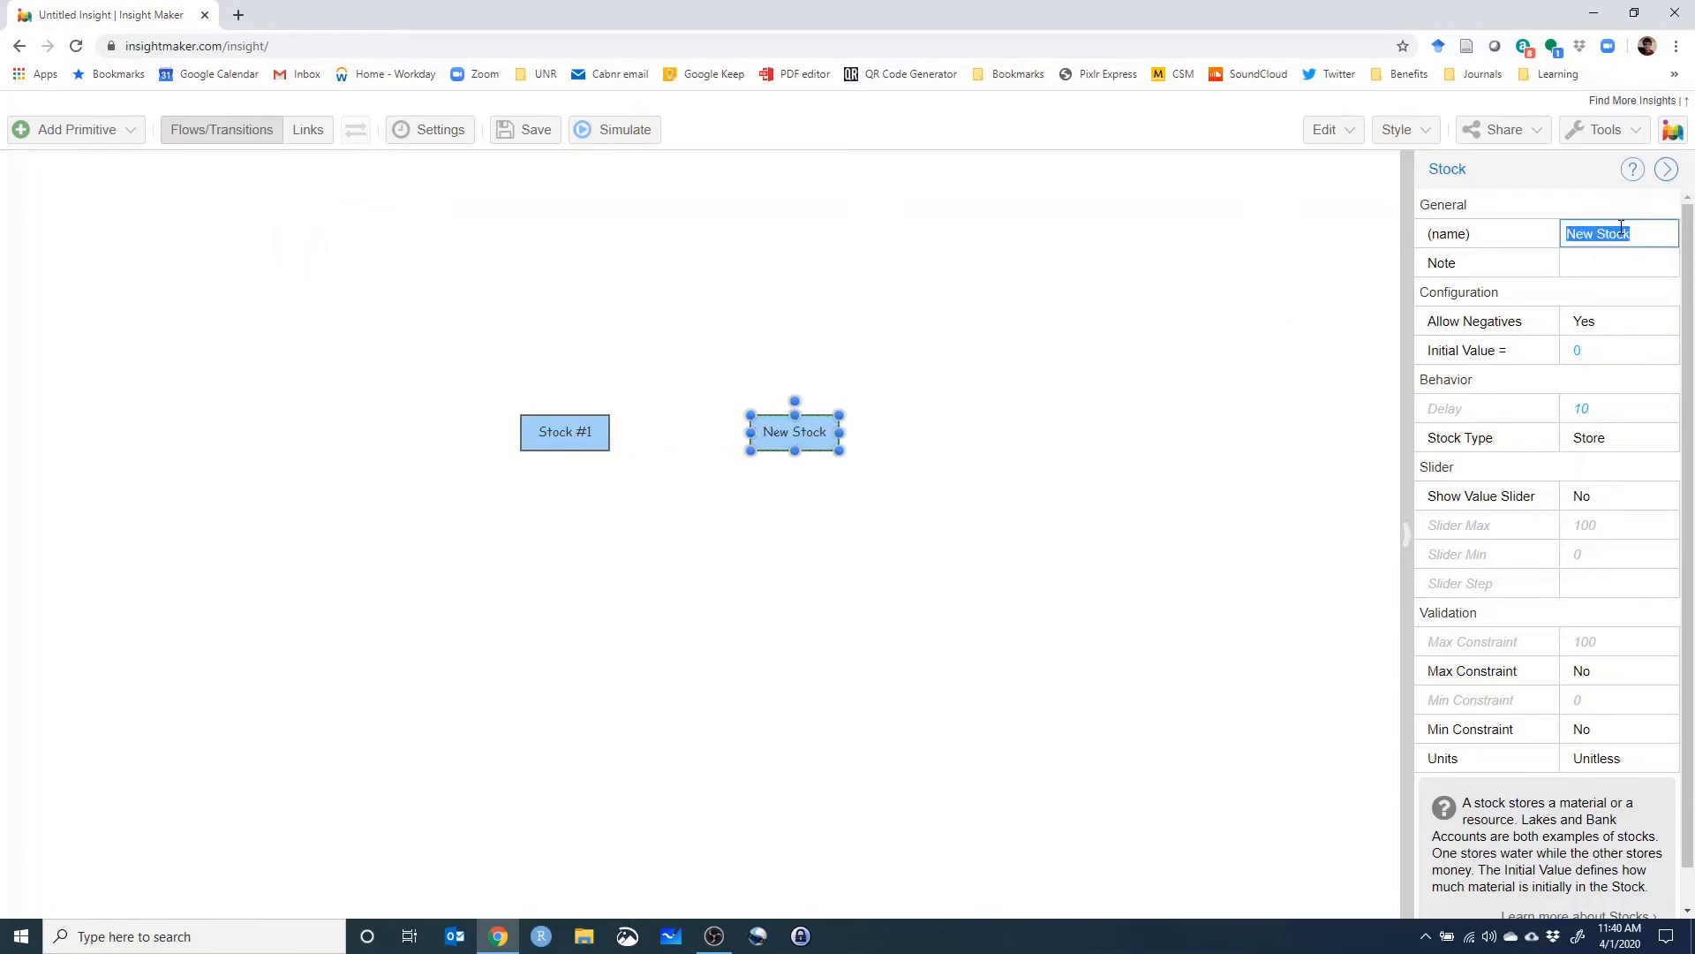
key("BackSpace")
type("Stock")
left_click(1102, 418)
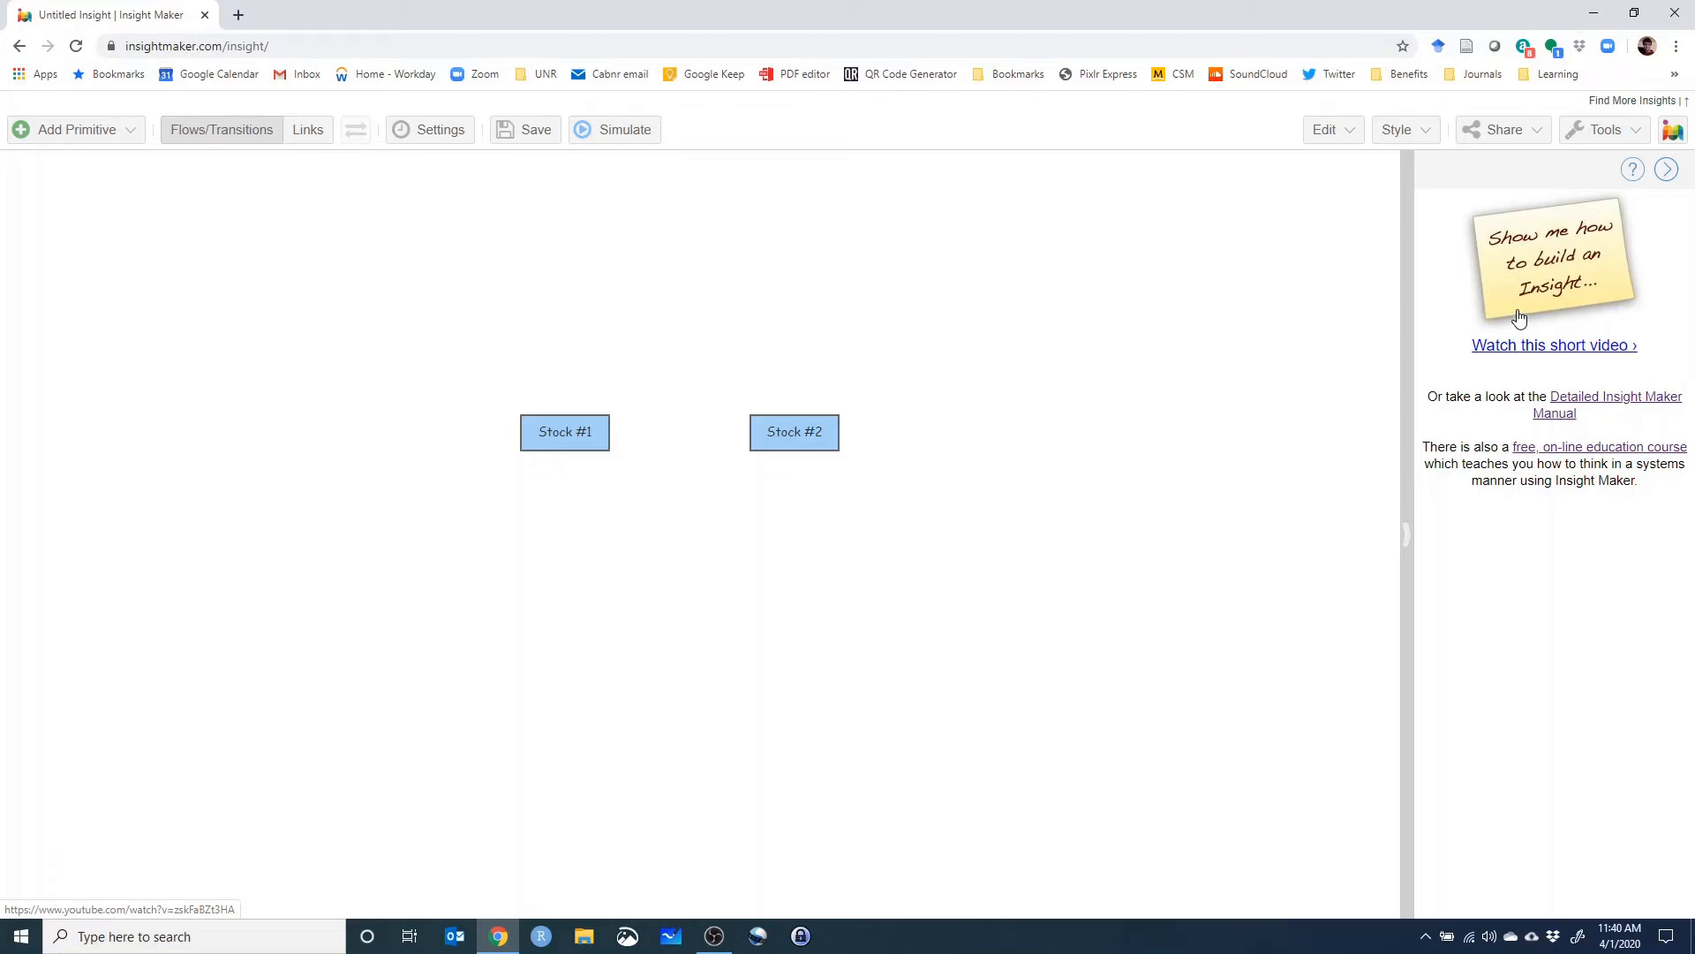
Connect Stock #1 to Stock #2 with a flow that runs from the first stock into the second.
left_click(820, 435)
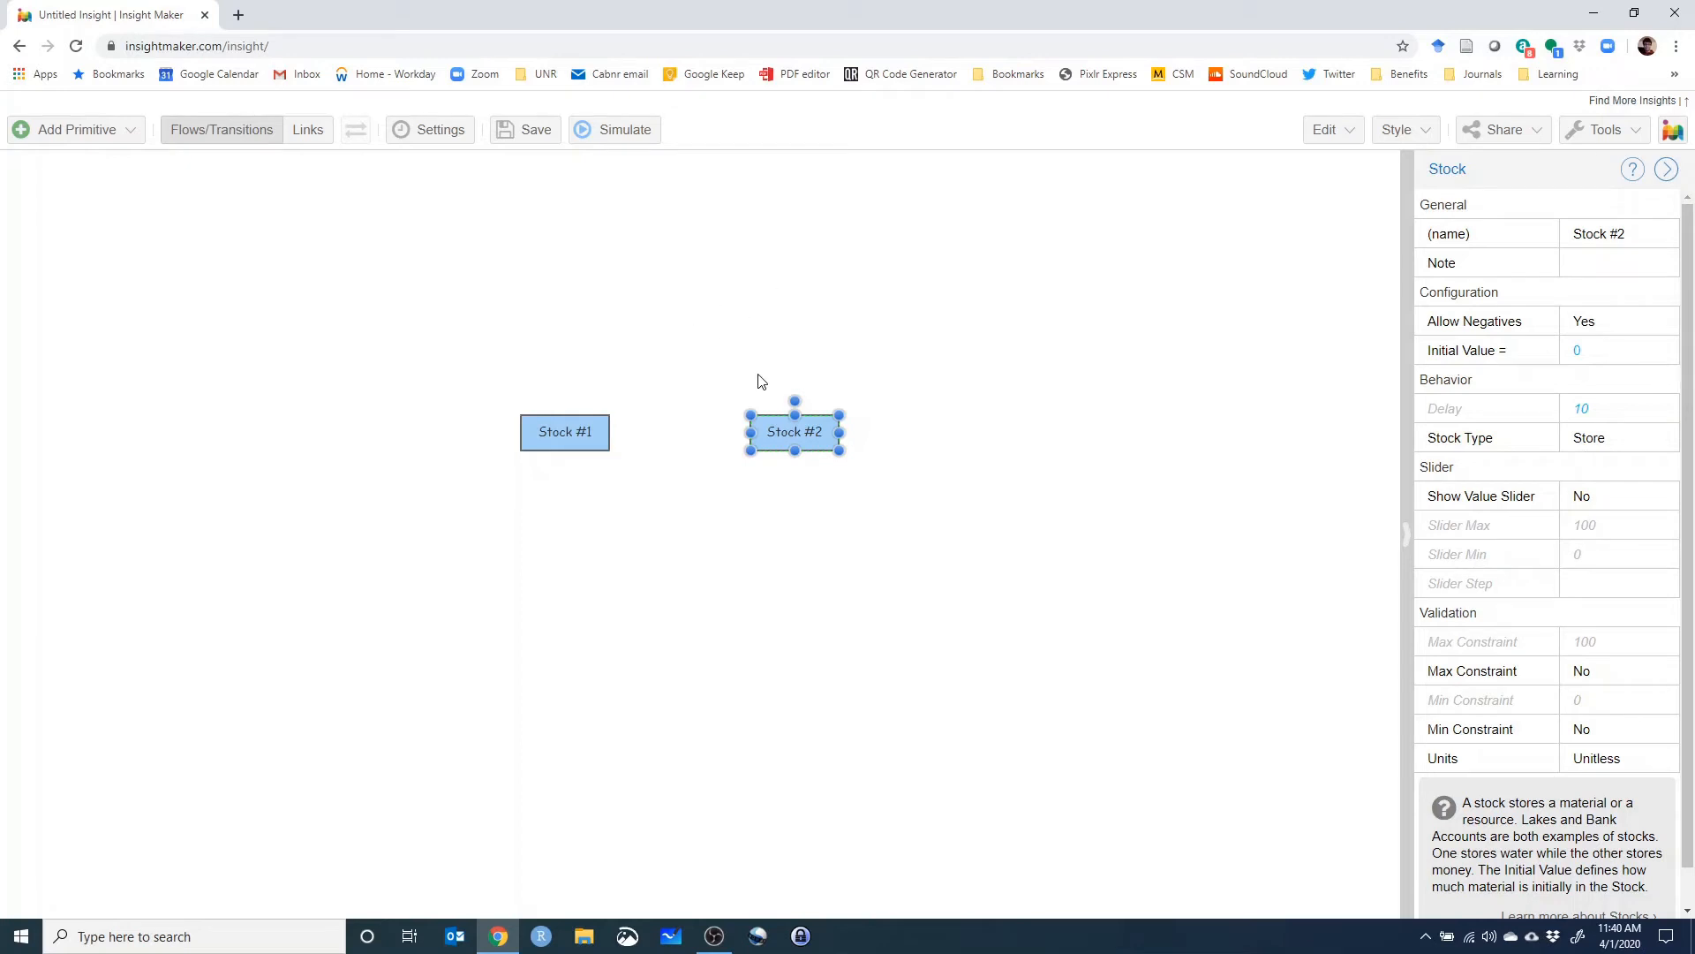
left_click(574, 438)
left_click(830, 440)
mouse_move(527, 432)
left_click(217, 131)
left_click_drag(568, 437, 757, 434)
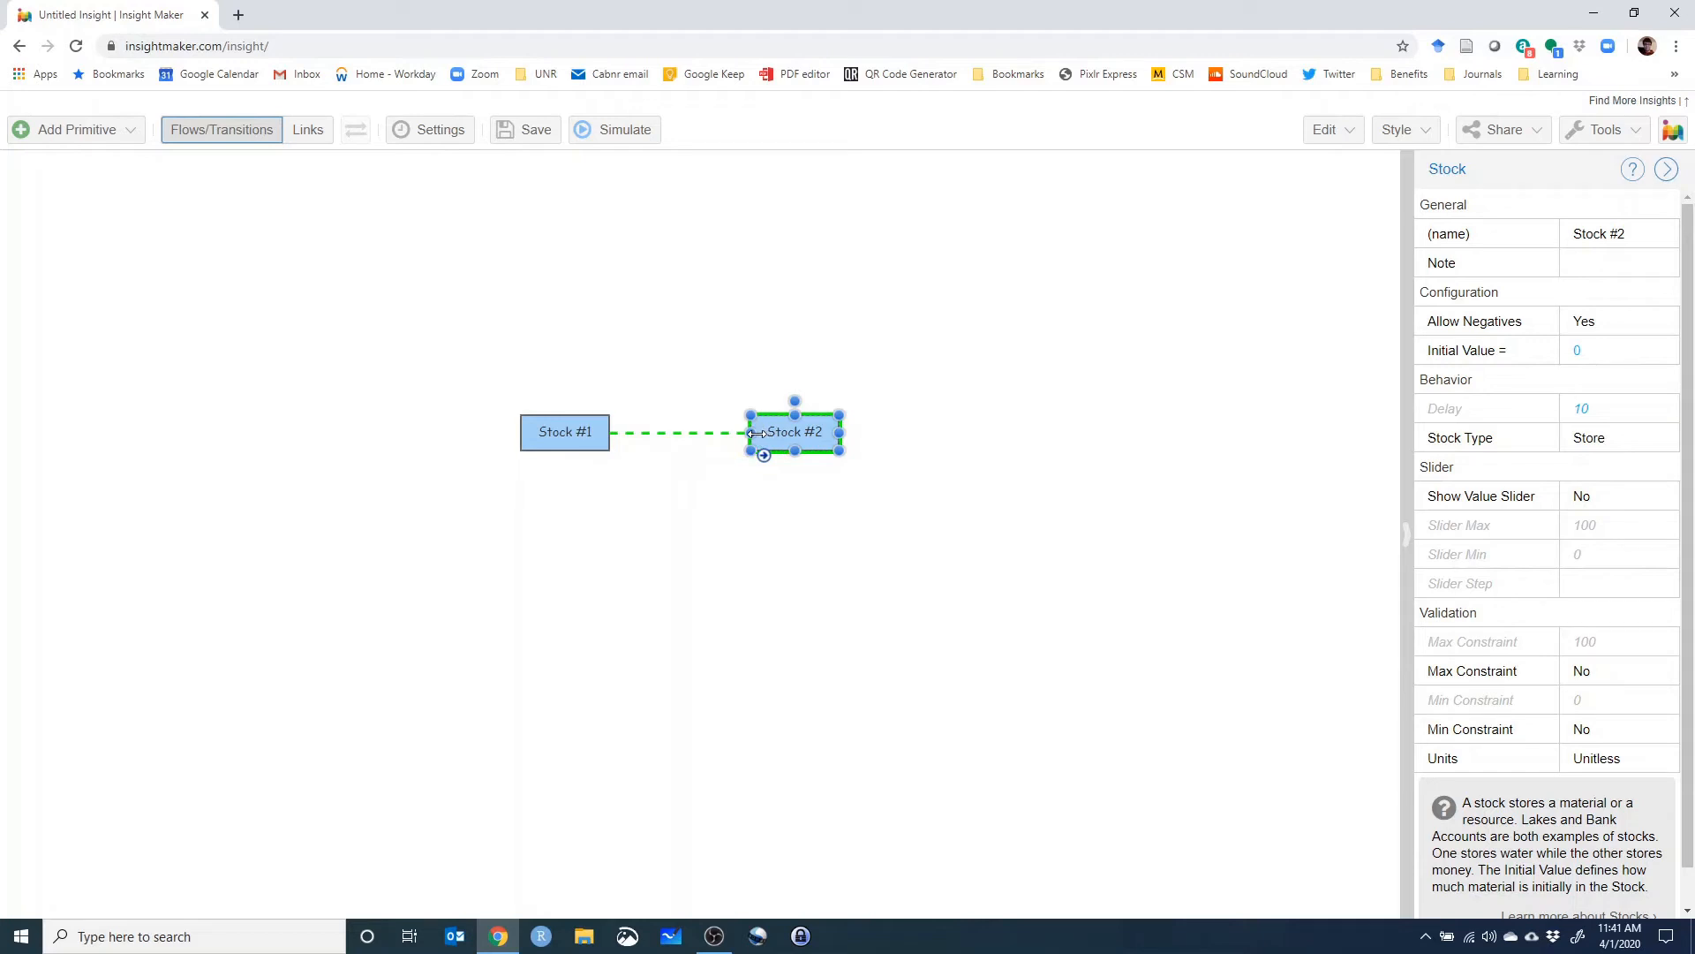
left_click_drag(756, 434, 755, 433)
left_click_drag(755, 434, 754, 433)
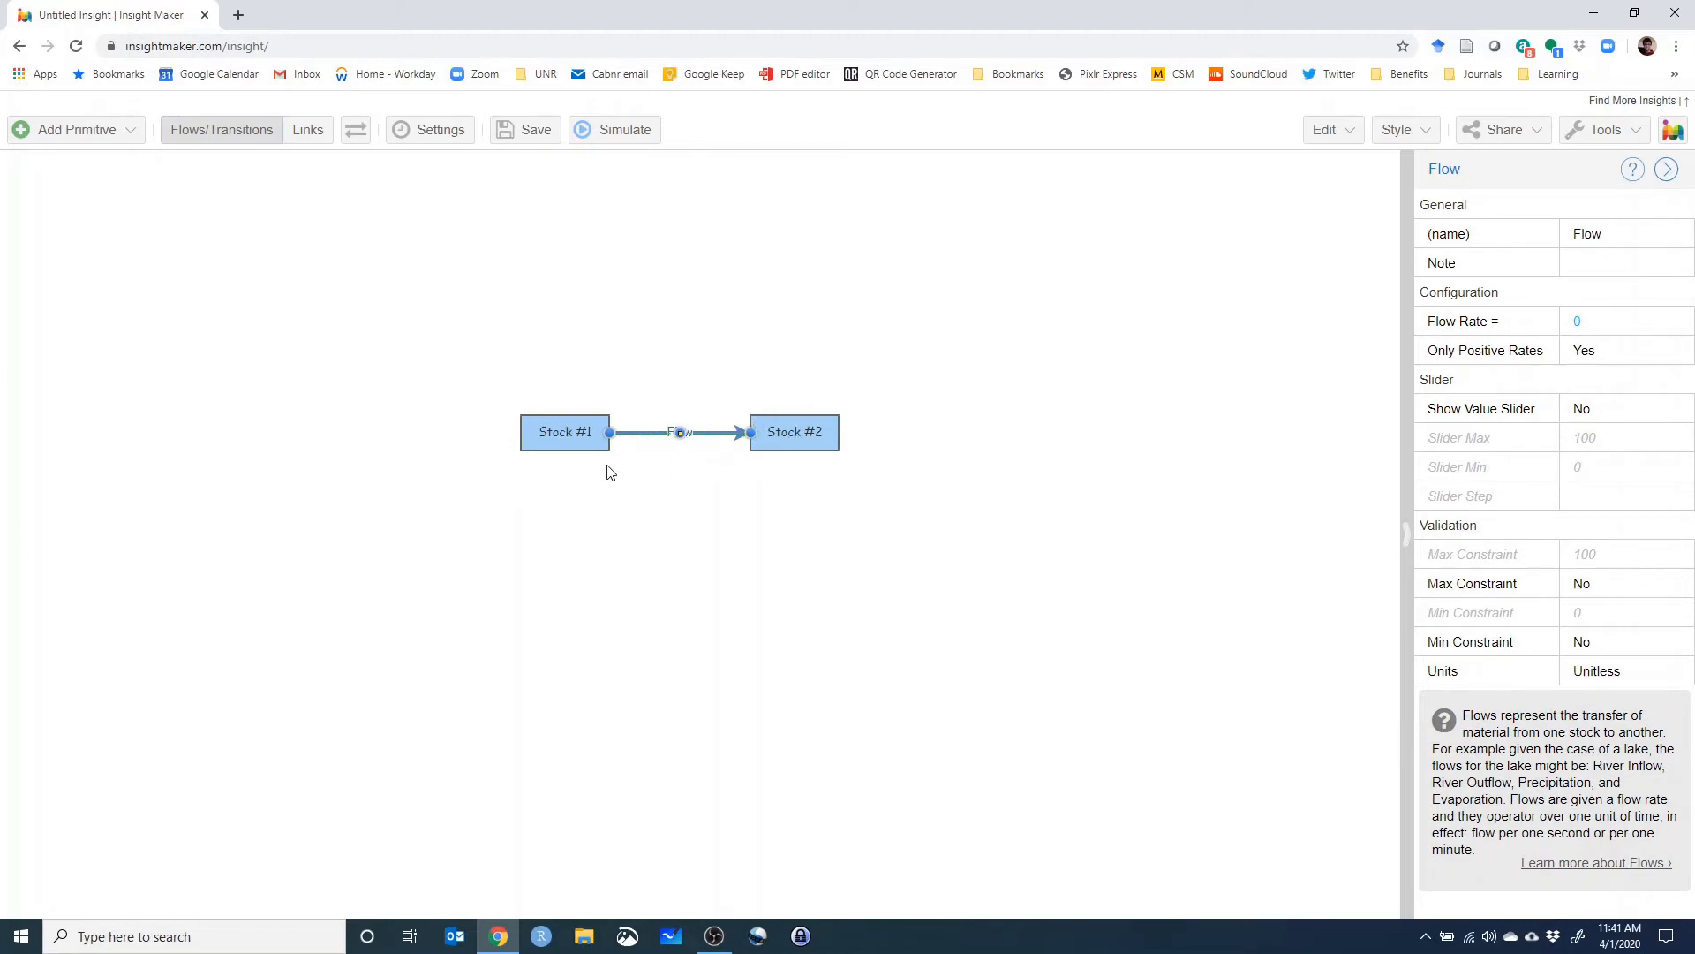
Set the rate of the flow between the two stocks to 0.5, keeping it restricted to positive rates.
left_click(569, 433)
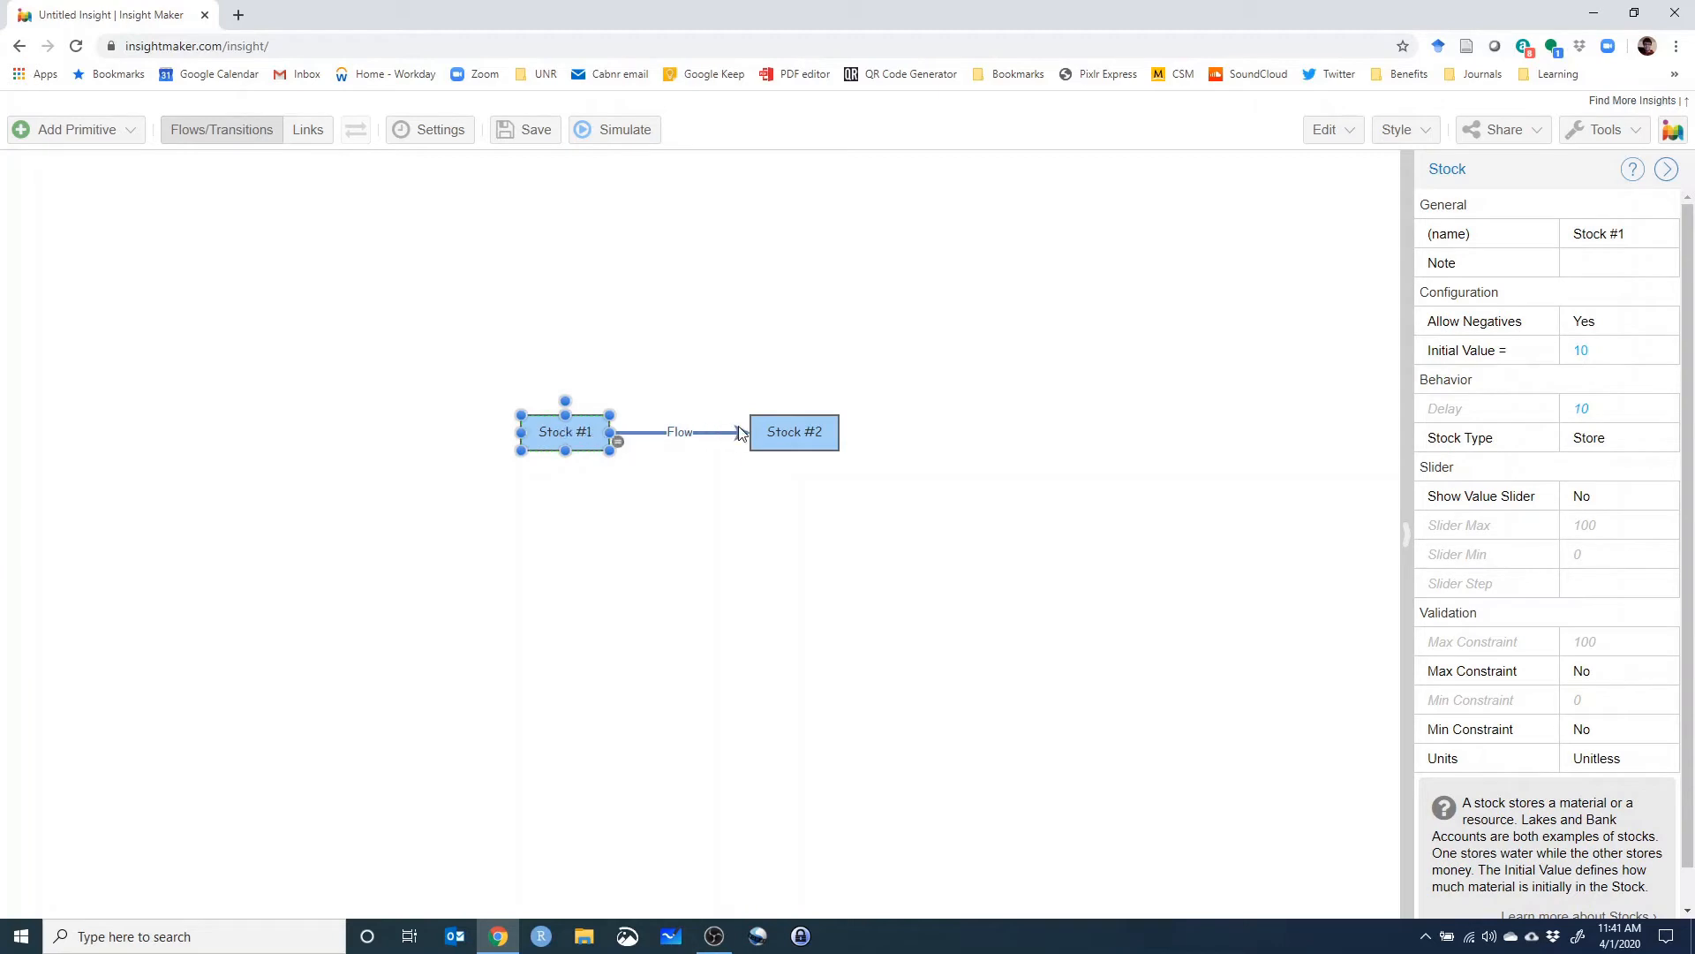
left_click(813, 438)
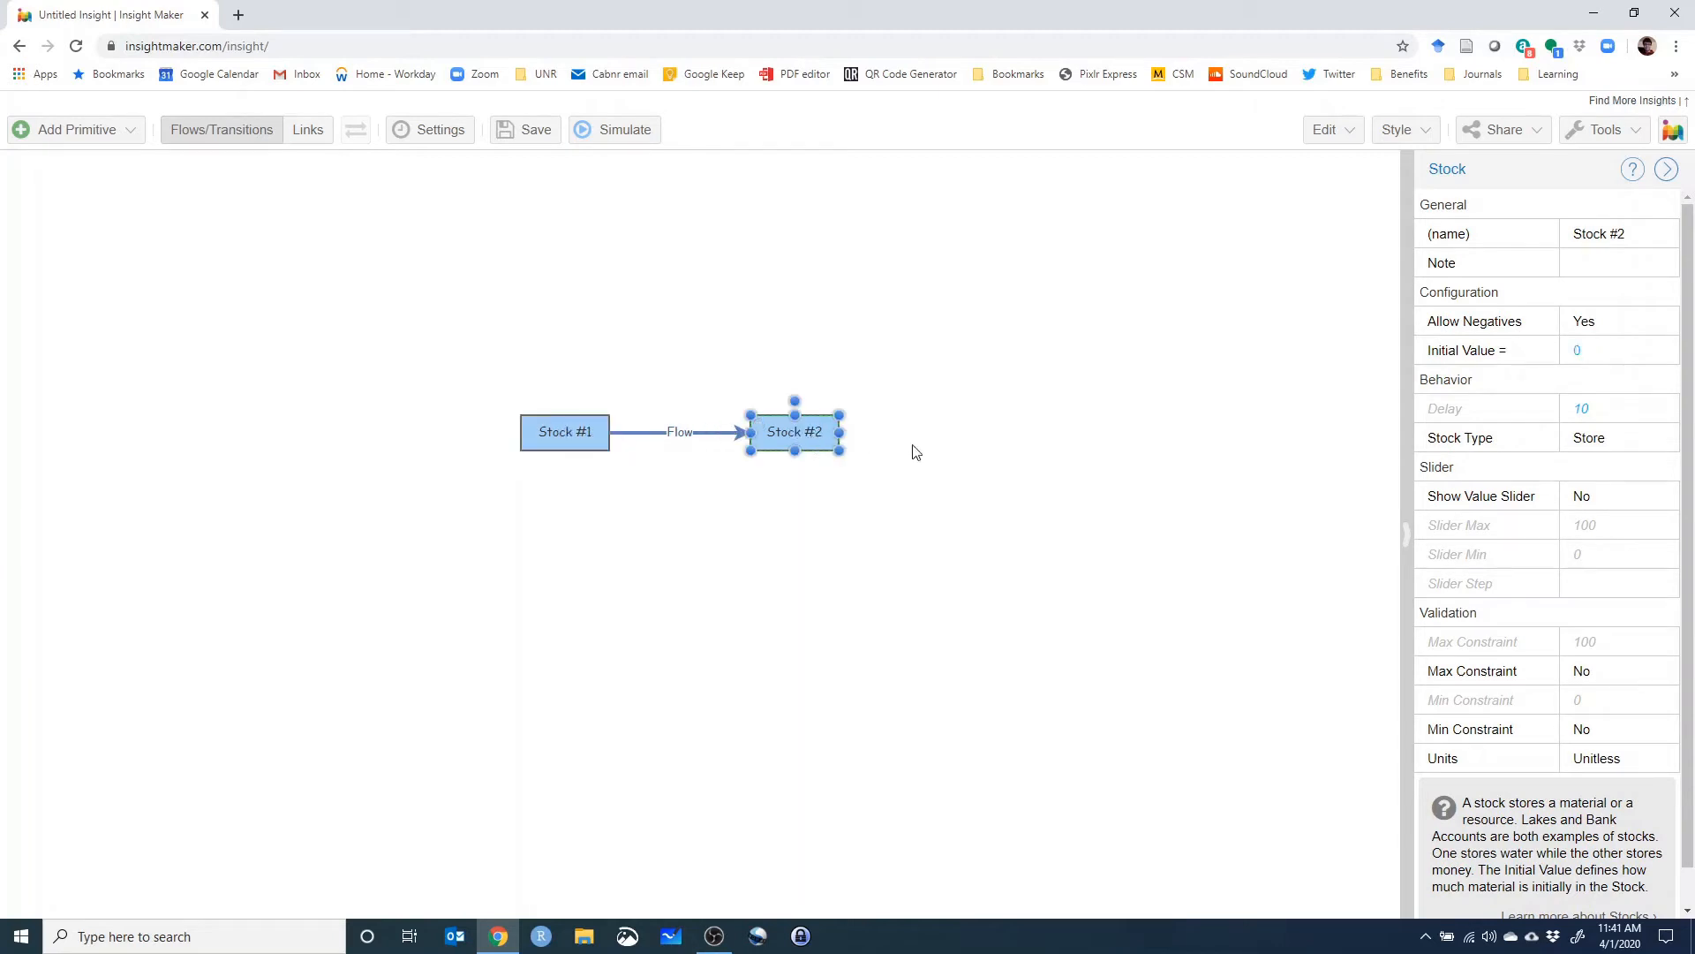
left_click(712, 434)
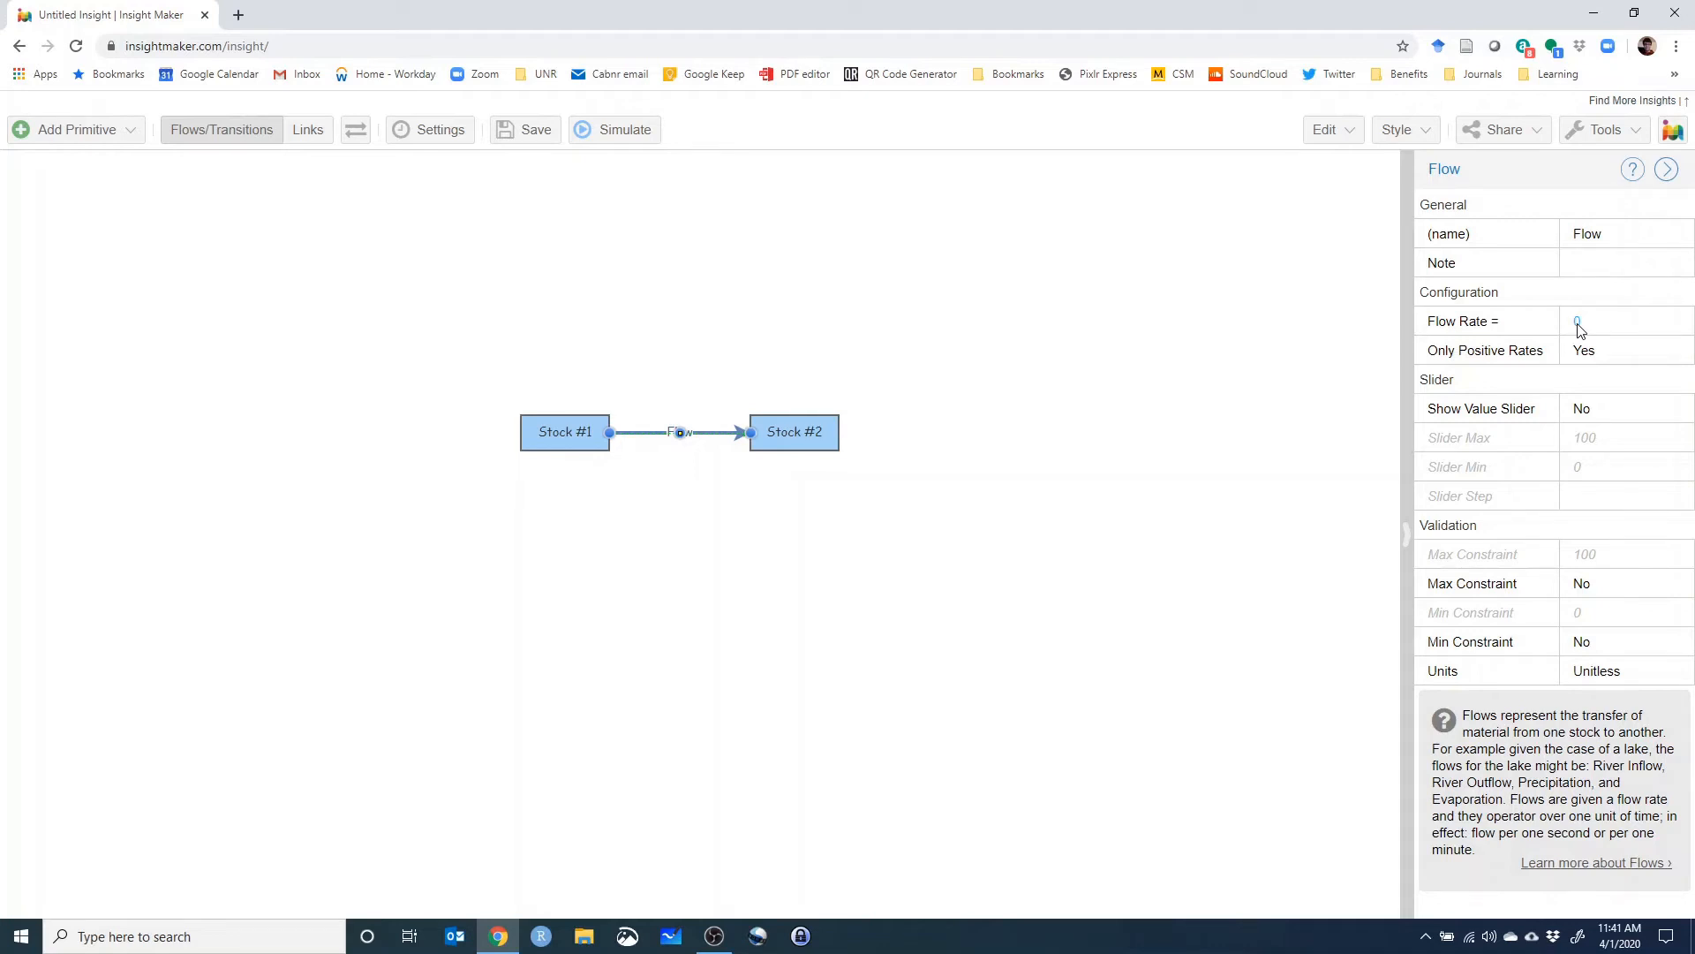
left_click(615, 443)
left_click(428, 195)
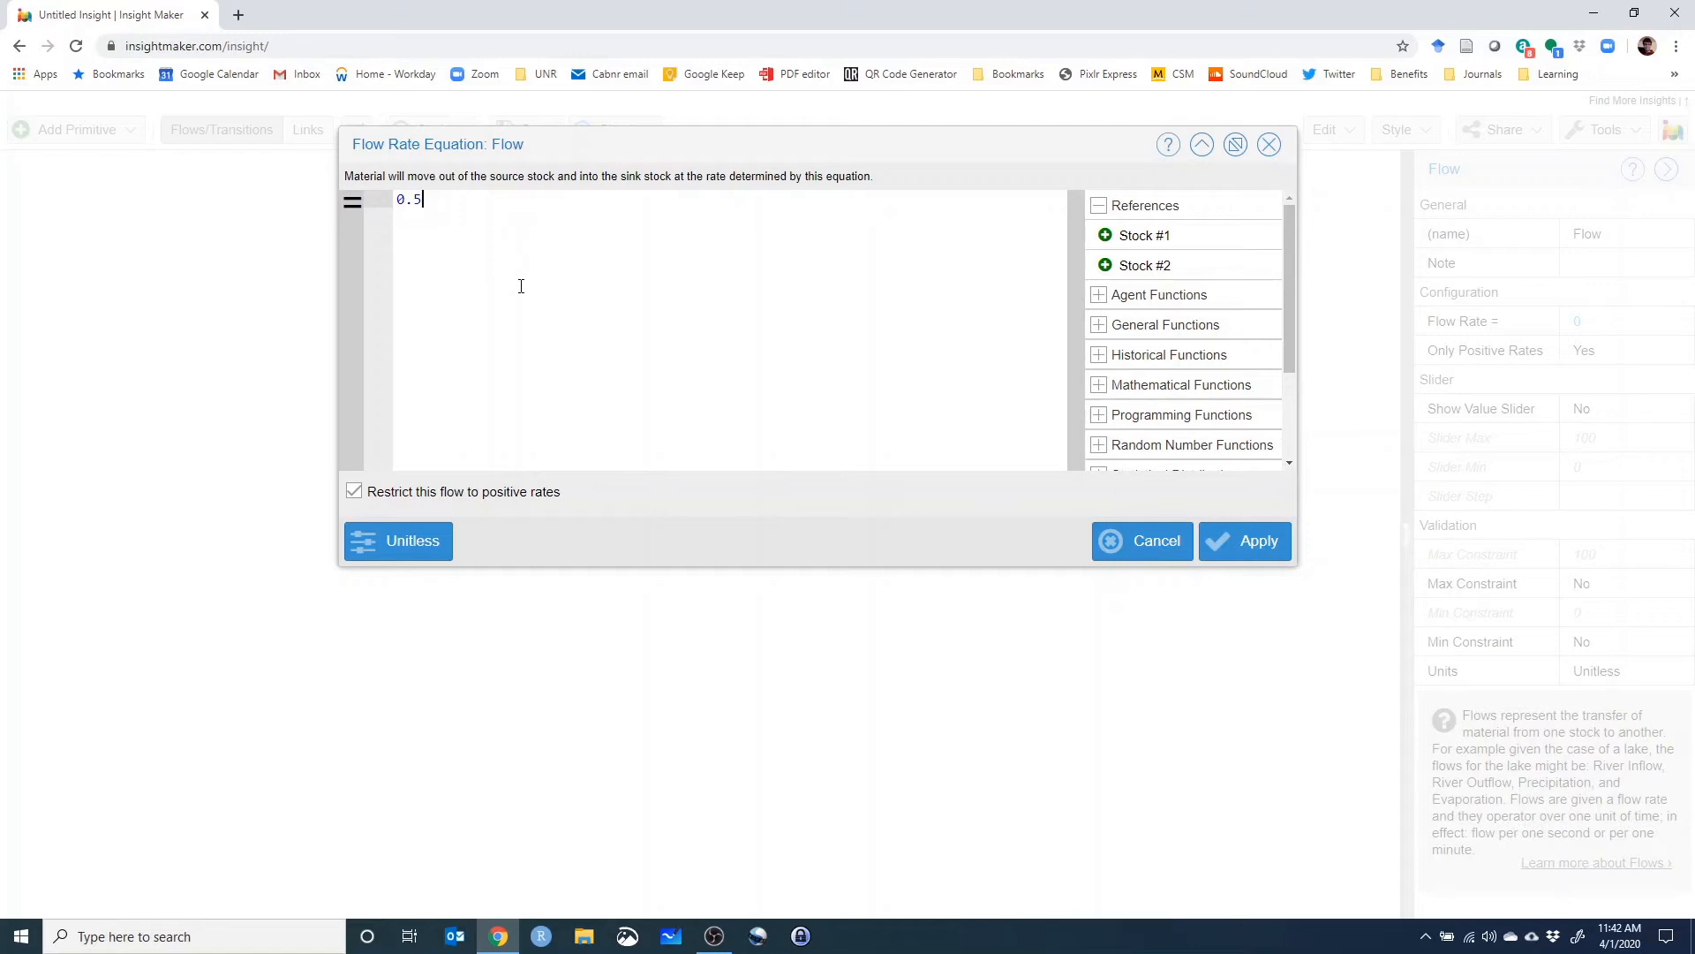
left_click(1252, 544)
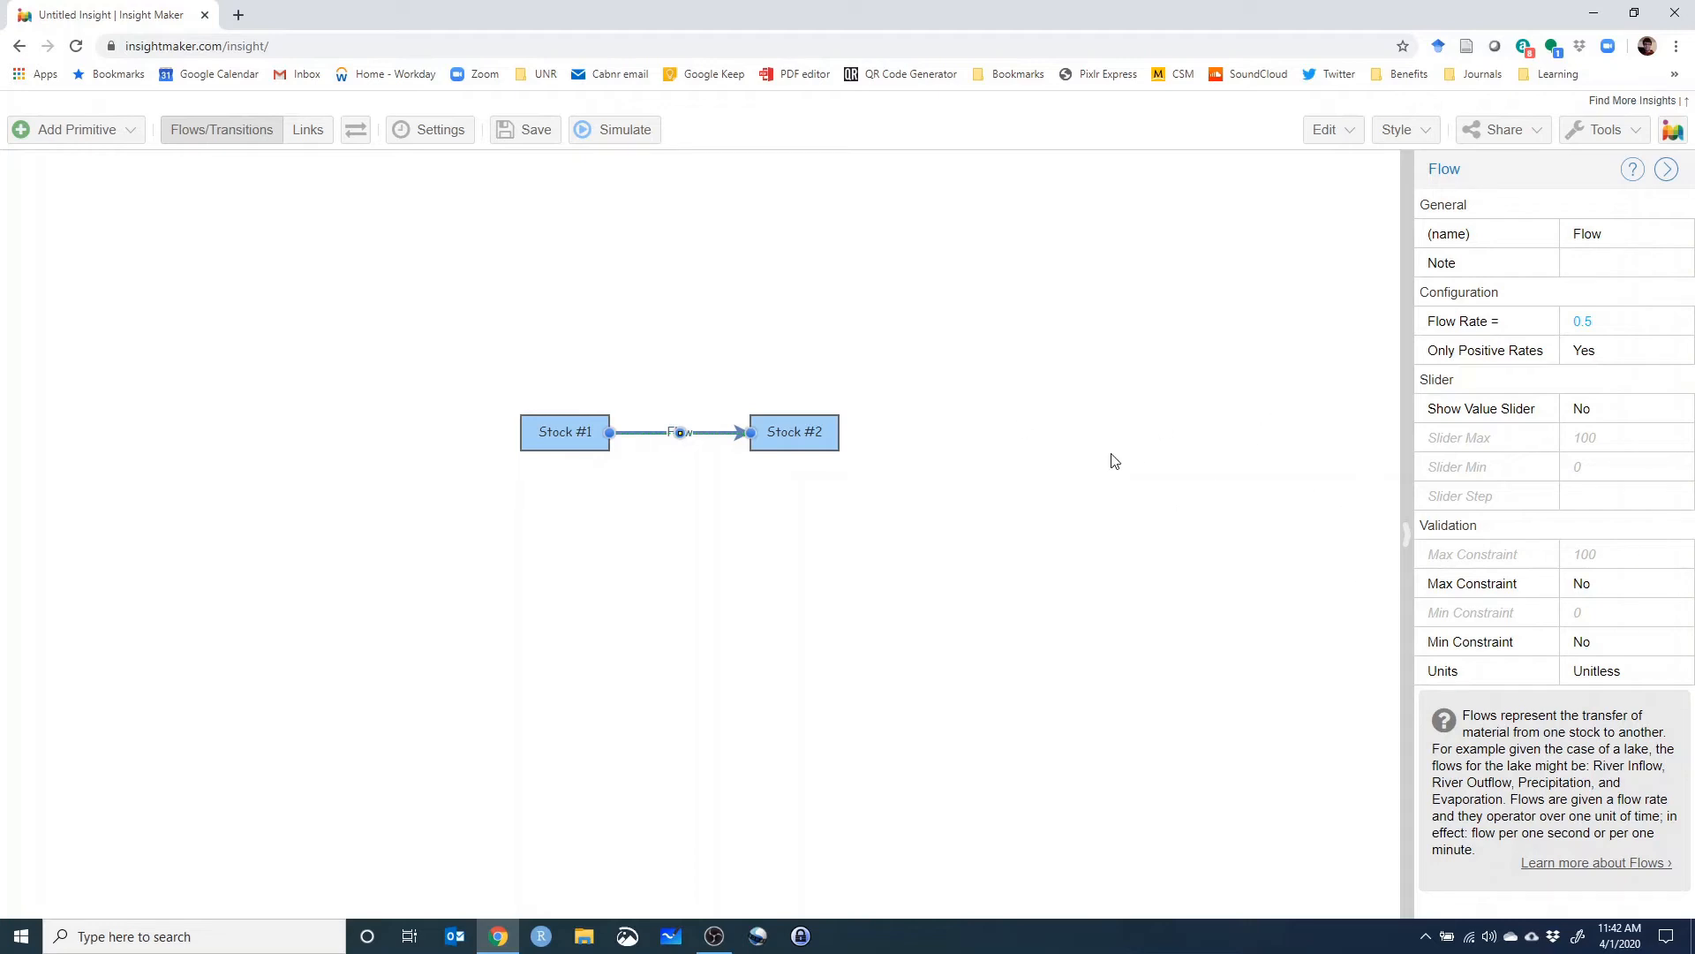
Simulate the two-stock model to examine how both stocks change over time, and close the results.
left_click(624, 130)
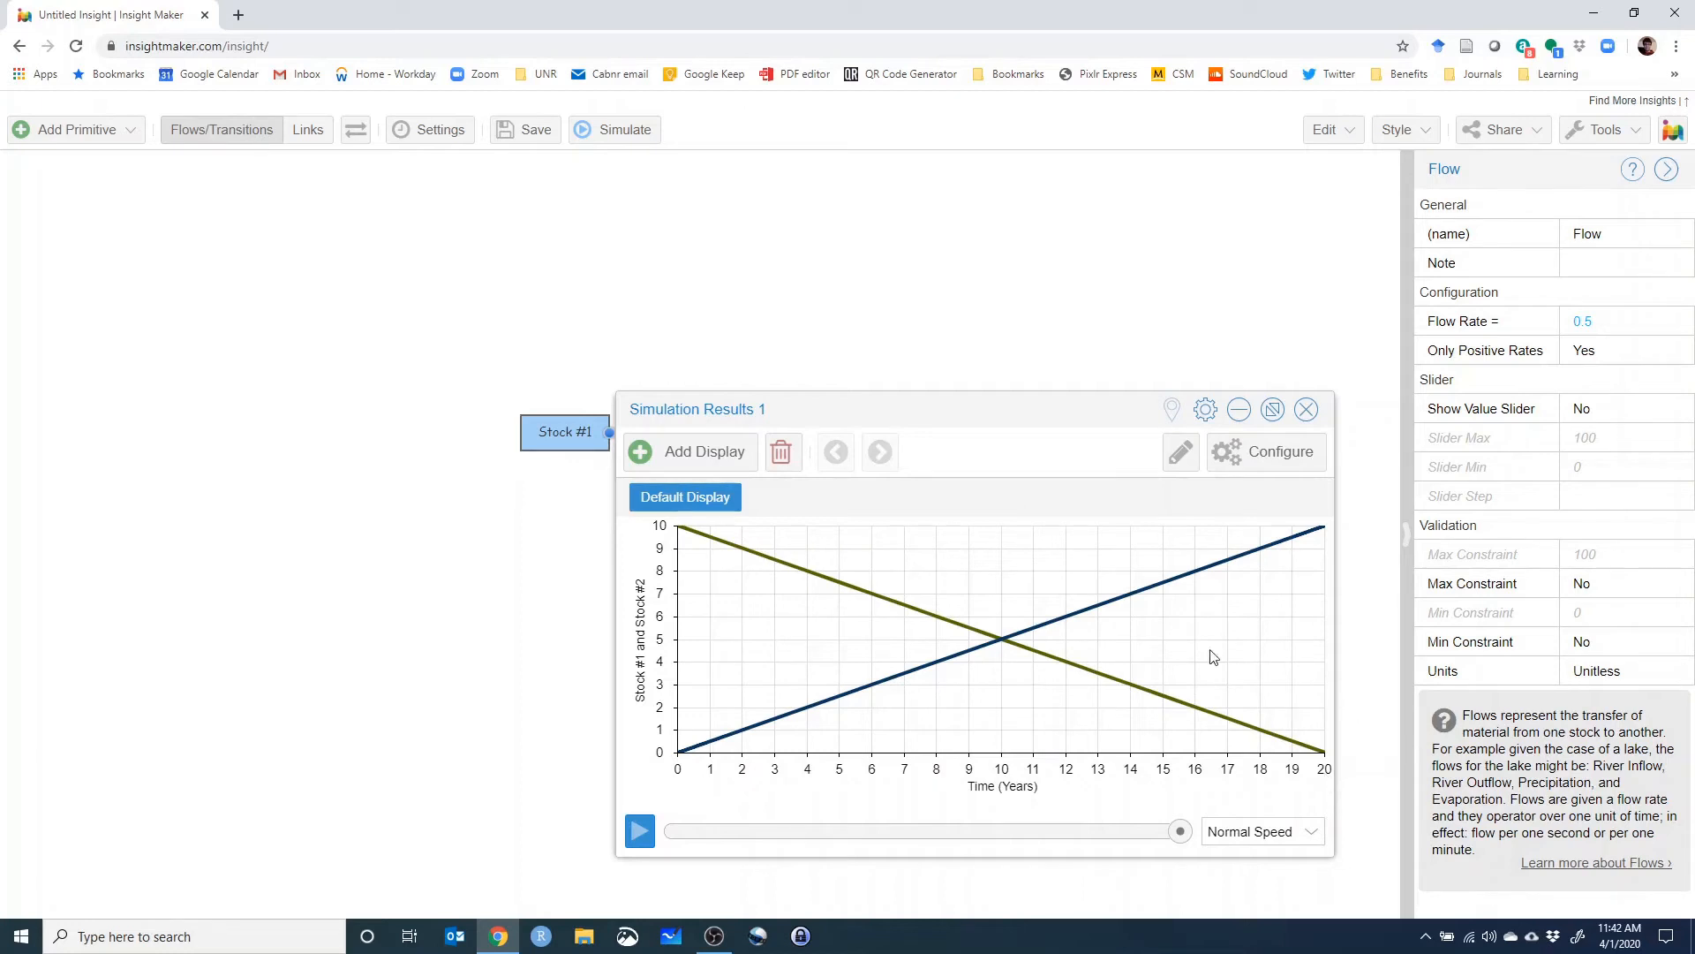
left_click_drag(958, 406, 925, 286)
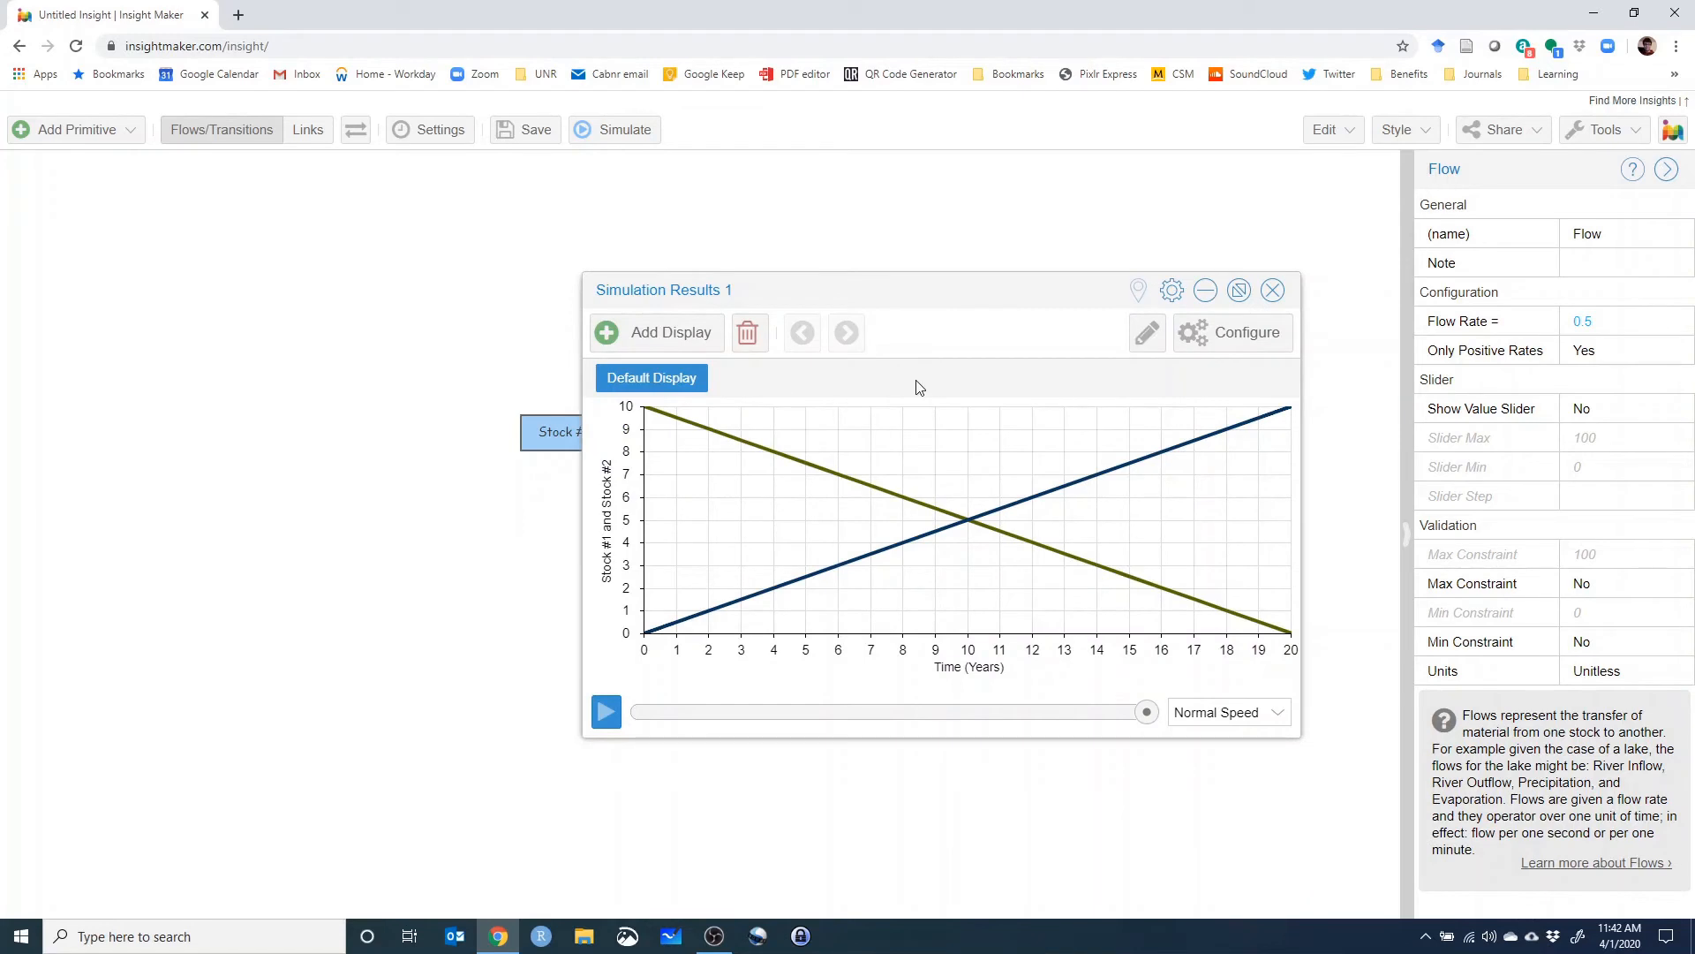
left_click(1272, 292)
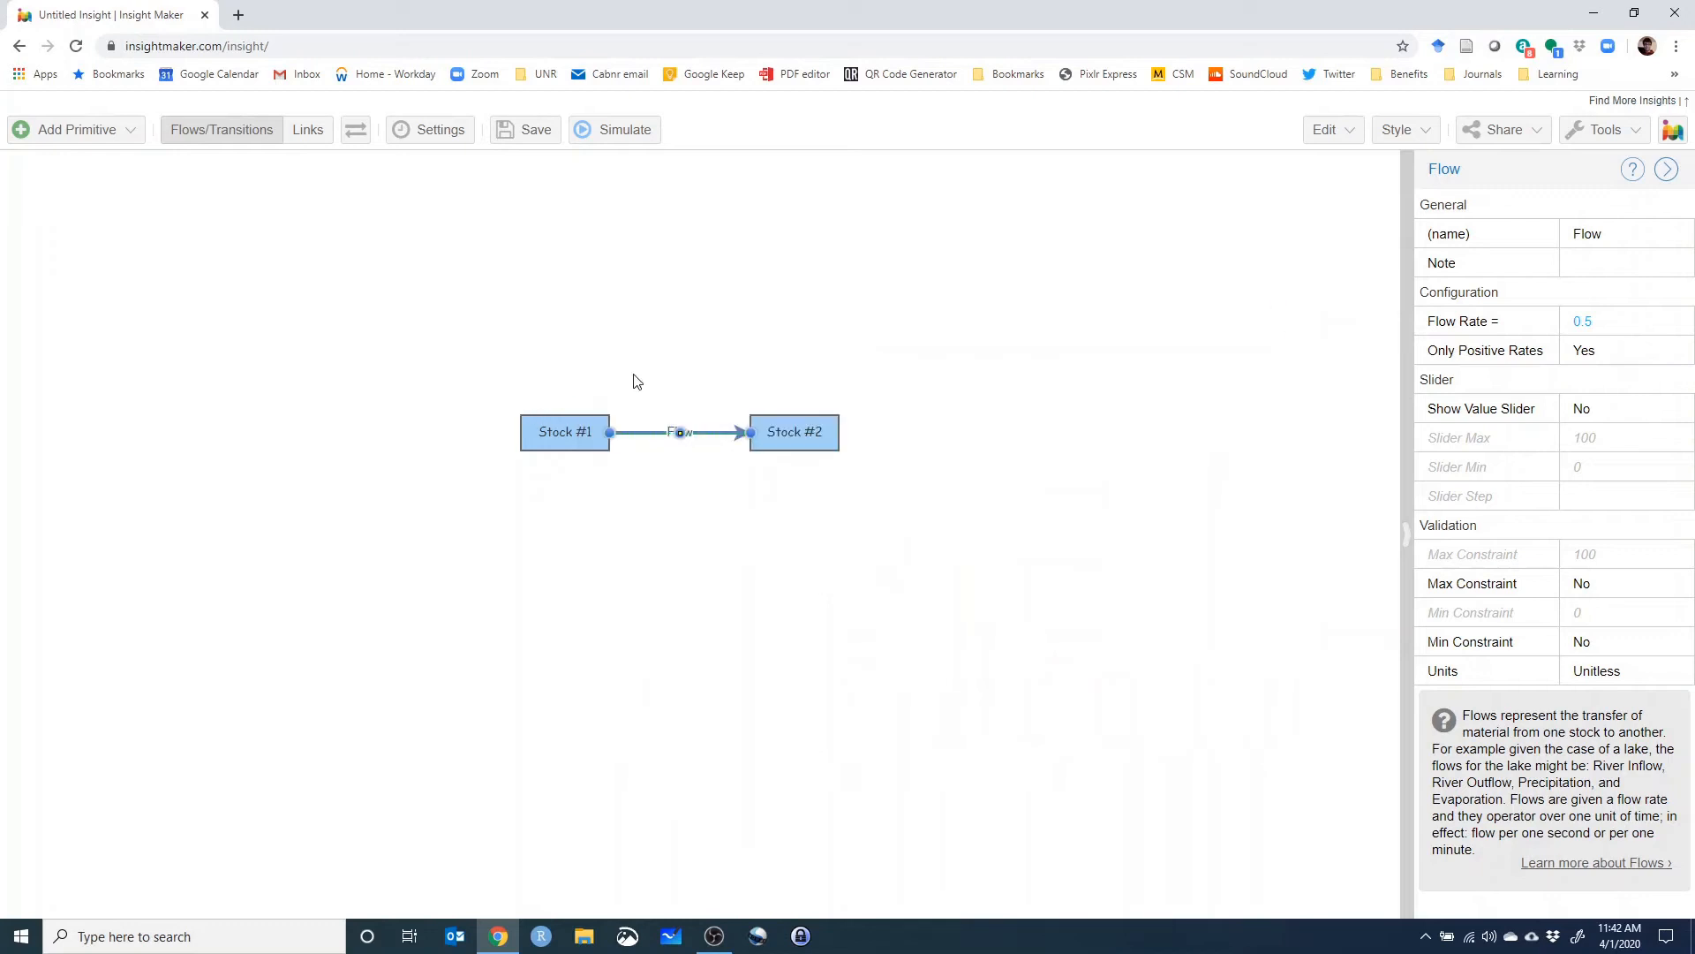
Set the simulation length to 50 years and simulate the model to view the stocks over the longer period.
left_click(438, 134)
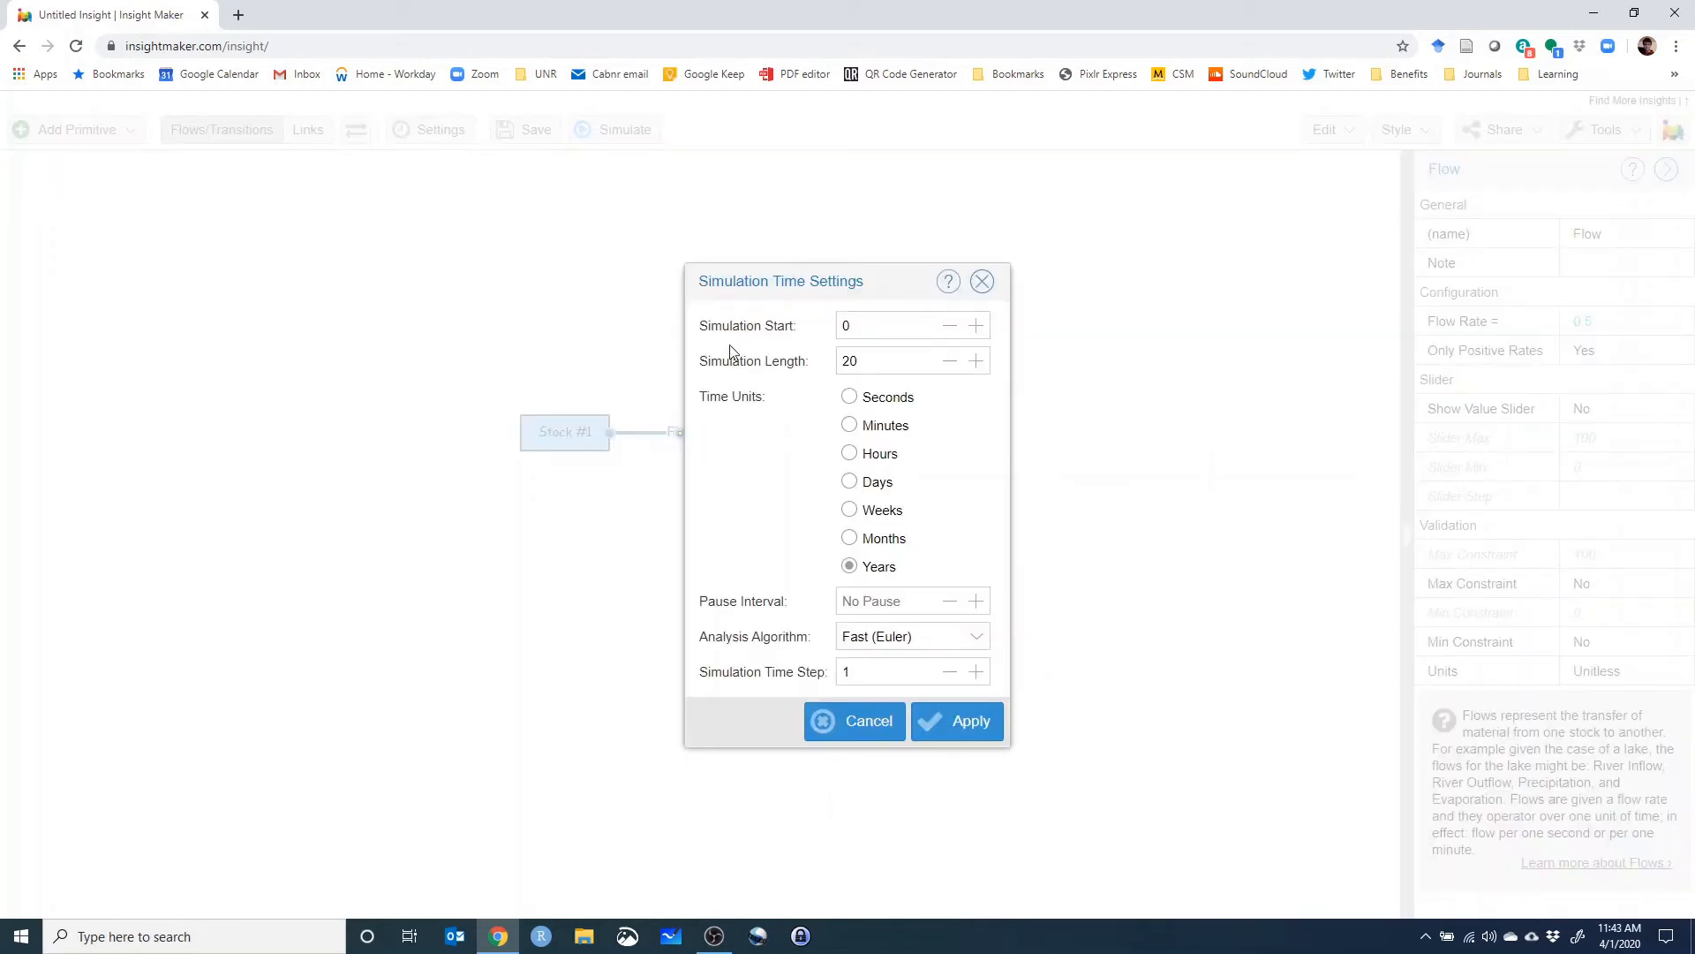
left_click_drag(695, 359, 796, 366)
left_click(900, 358)
type("50")
left_click(855, 567)
left_click(965, 726)
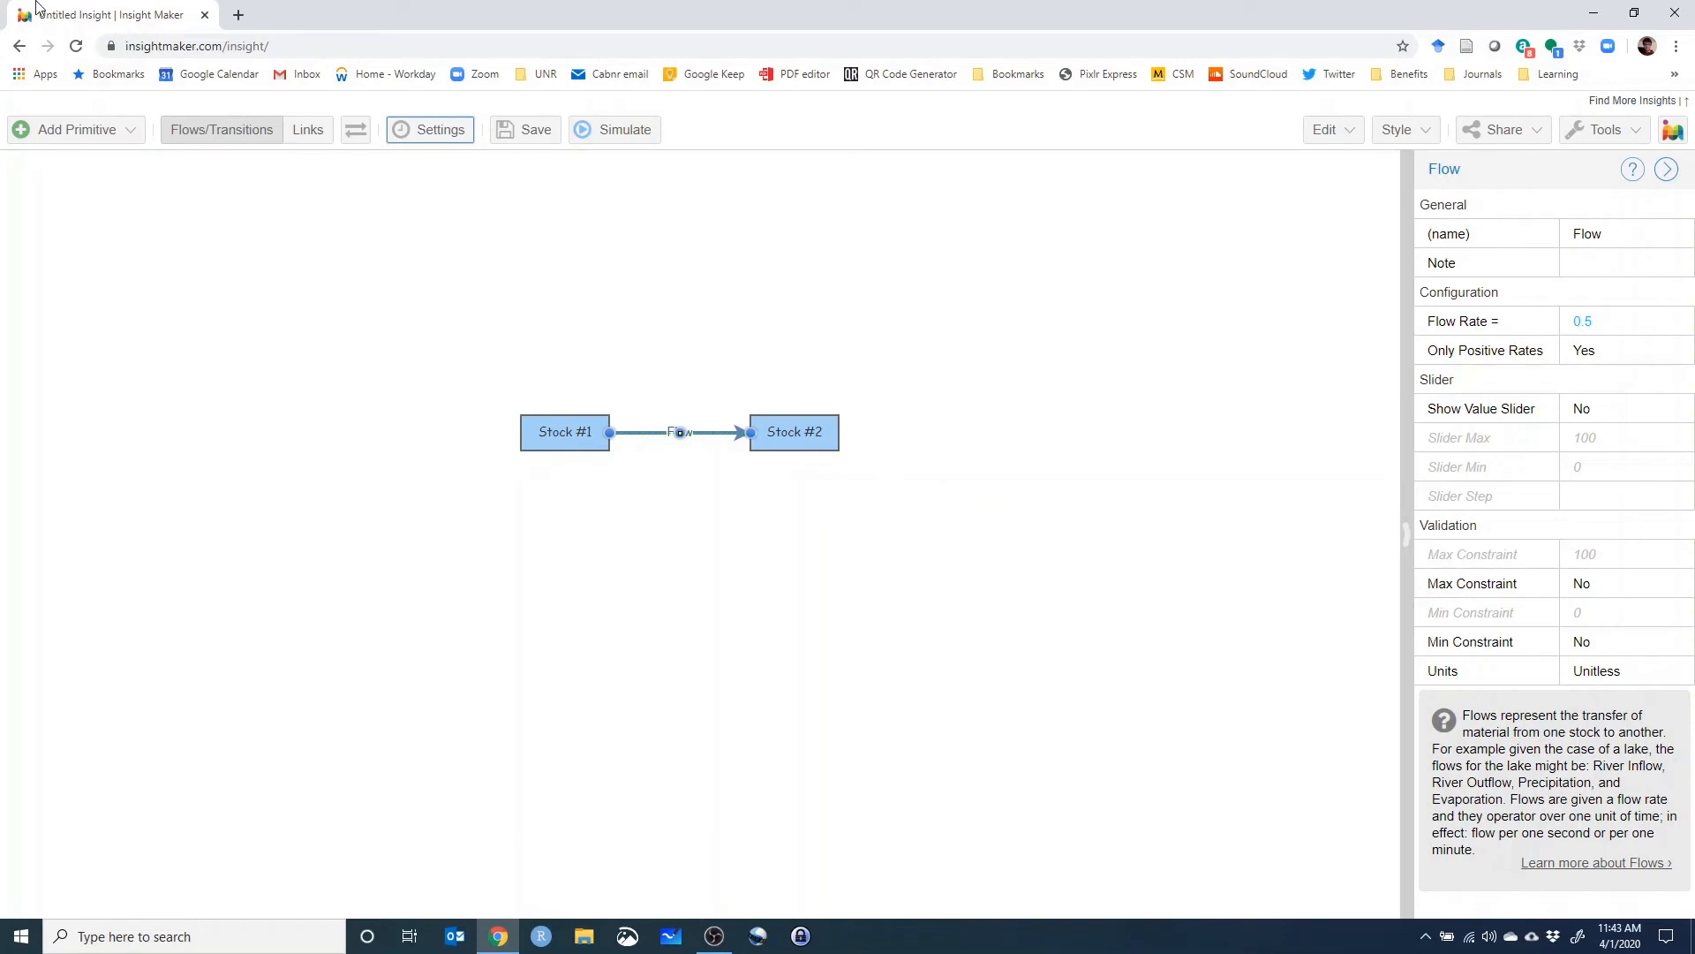
left_click(621, 133)
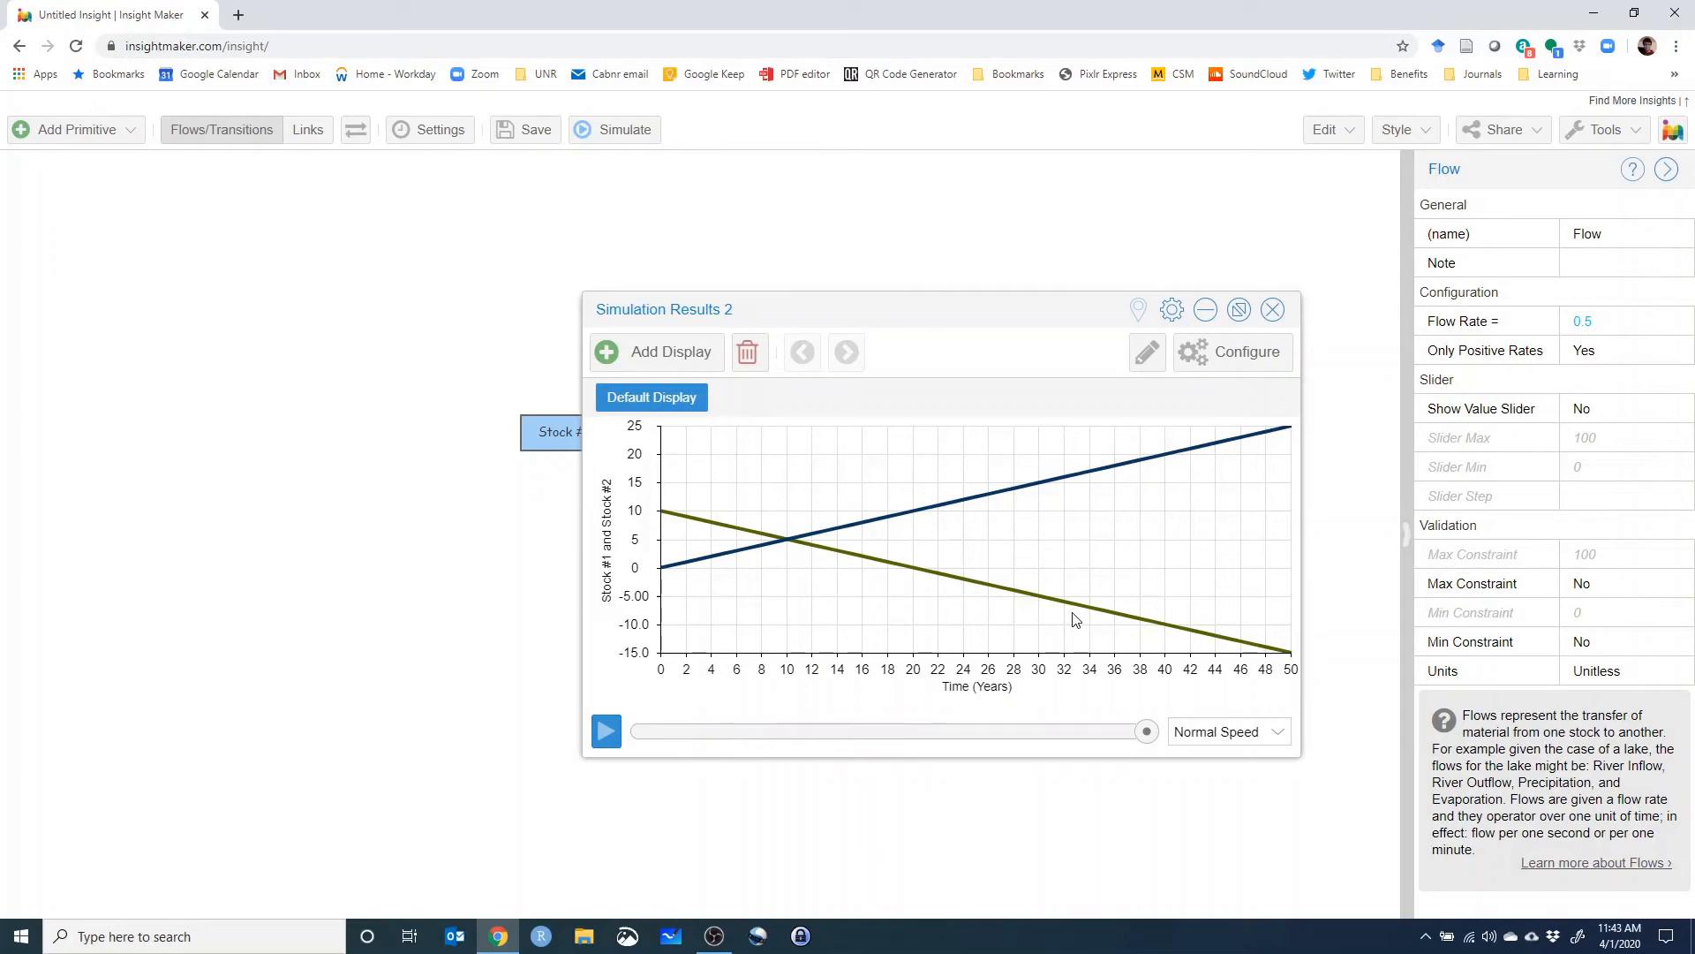
left_click(1273, 309)
Disallow negative values for Stock #1.
left_click(568, 435)
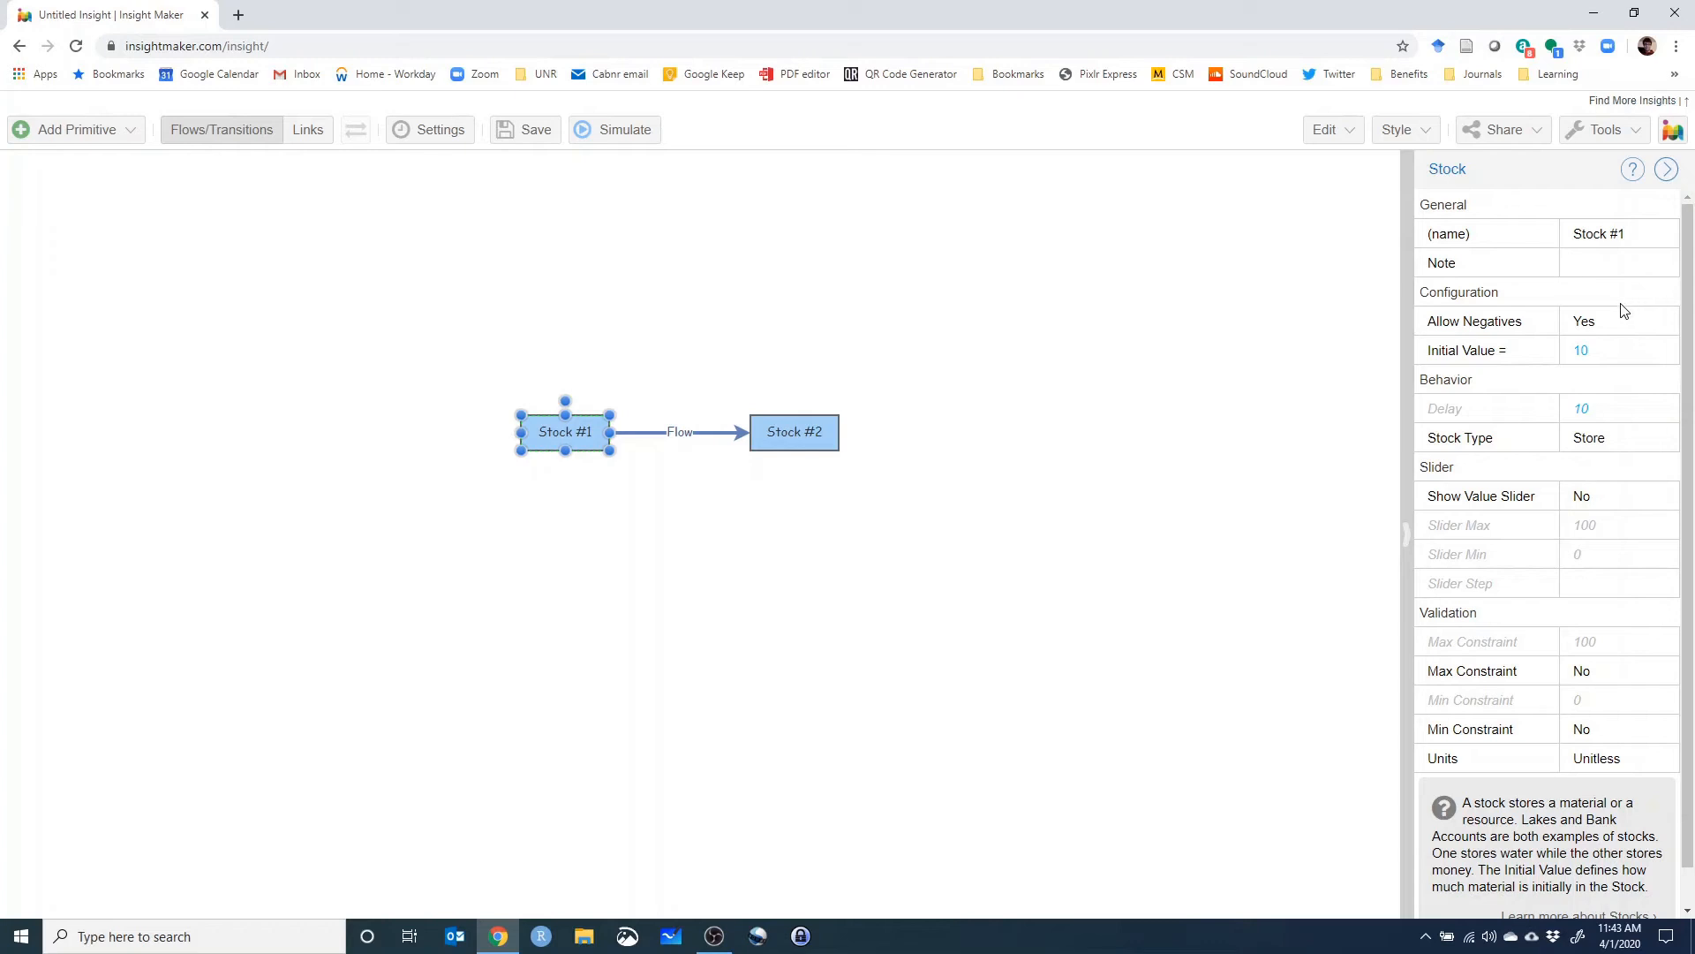
left_click(1597, 324)
left_click(1645, 323)
left_click(1641, 350)
Disallow negative values for Stock #2.
left_click(795, 432)
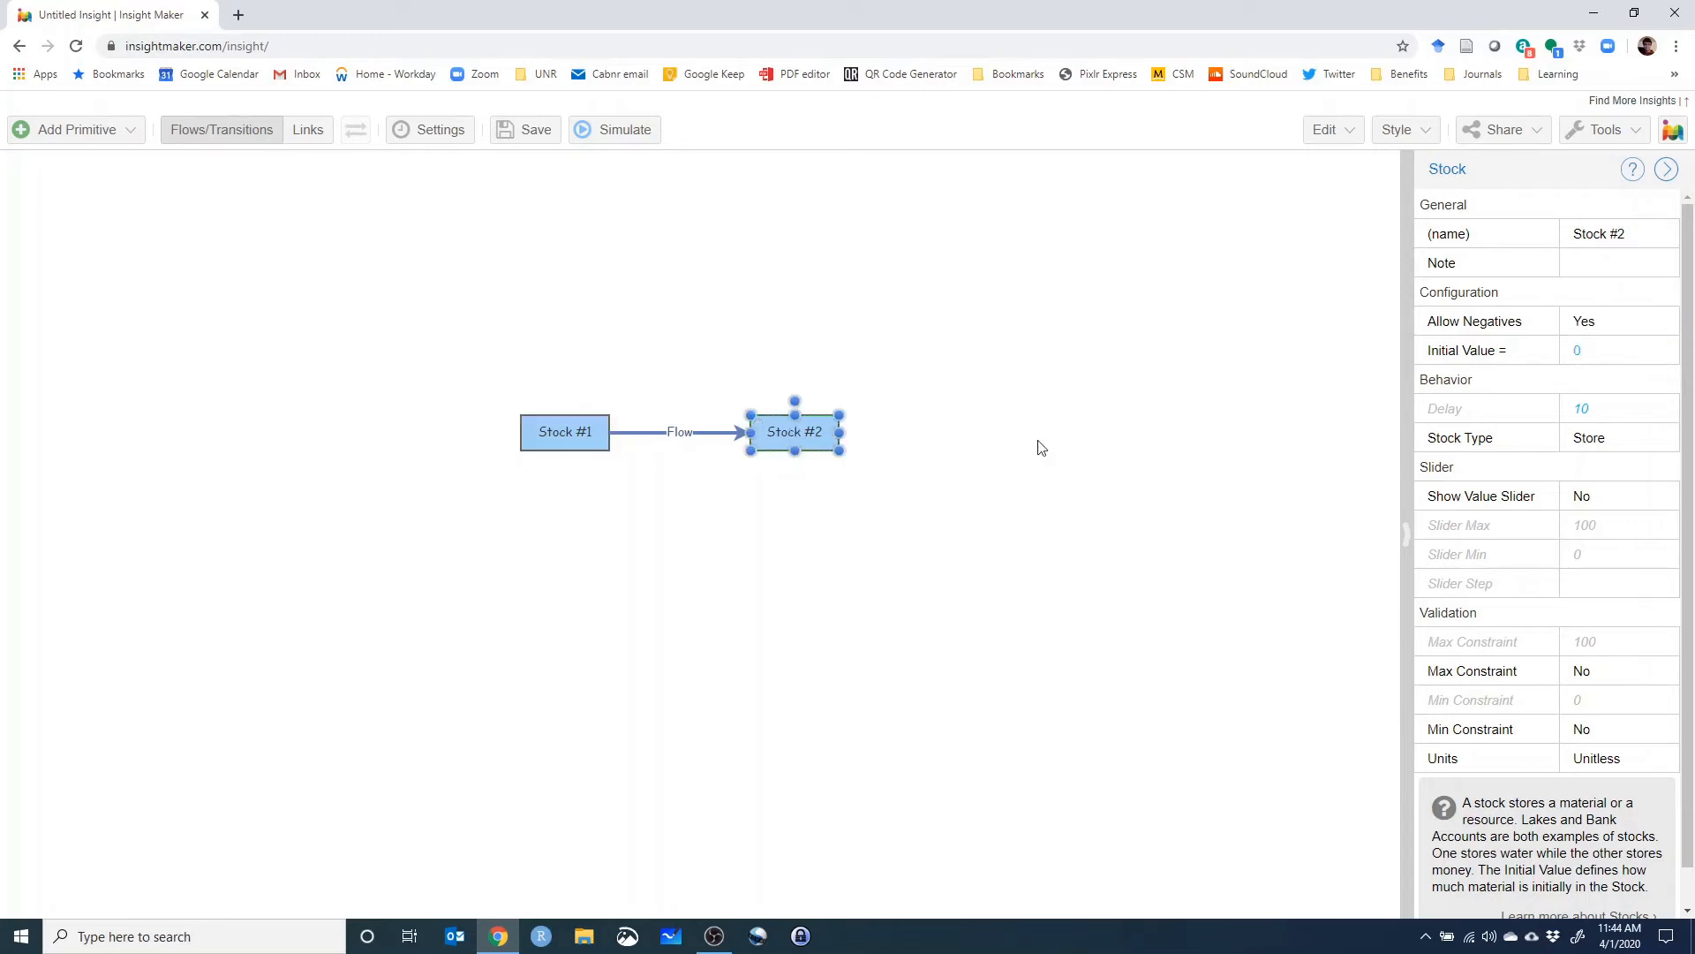
left_click(1592, 328)
left_click(1665, 321)
left_click(1602, 358)
left_click(1289, 444)
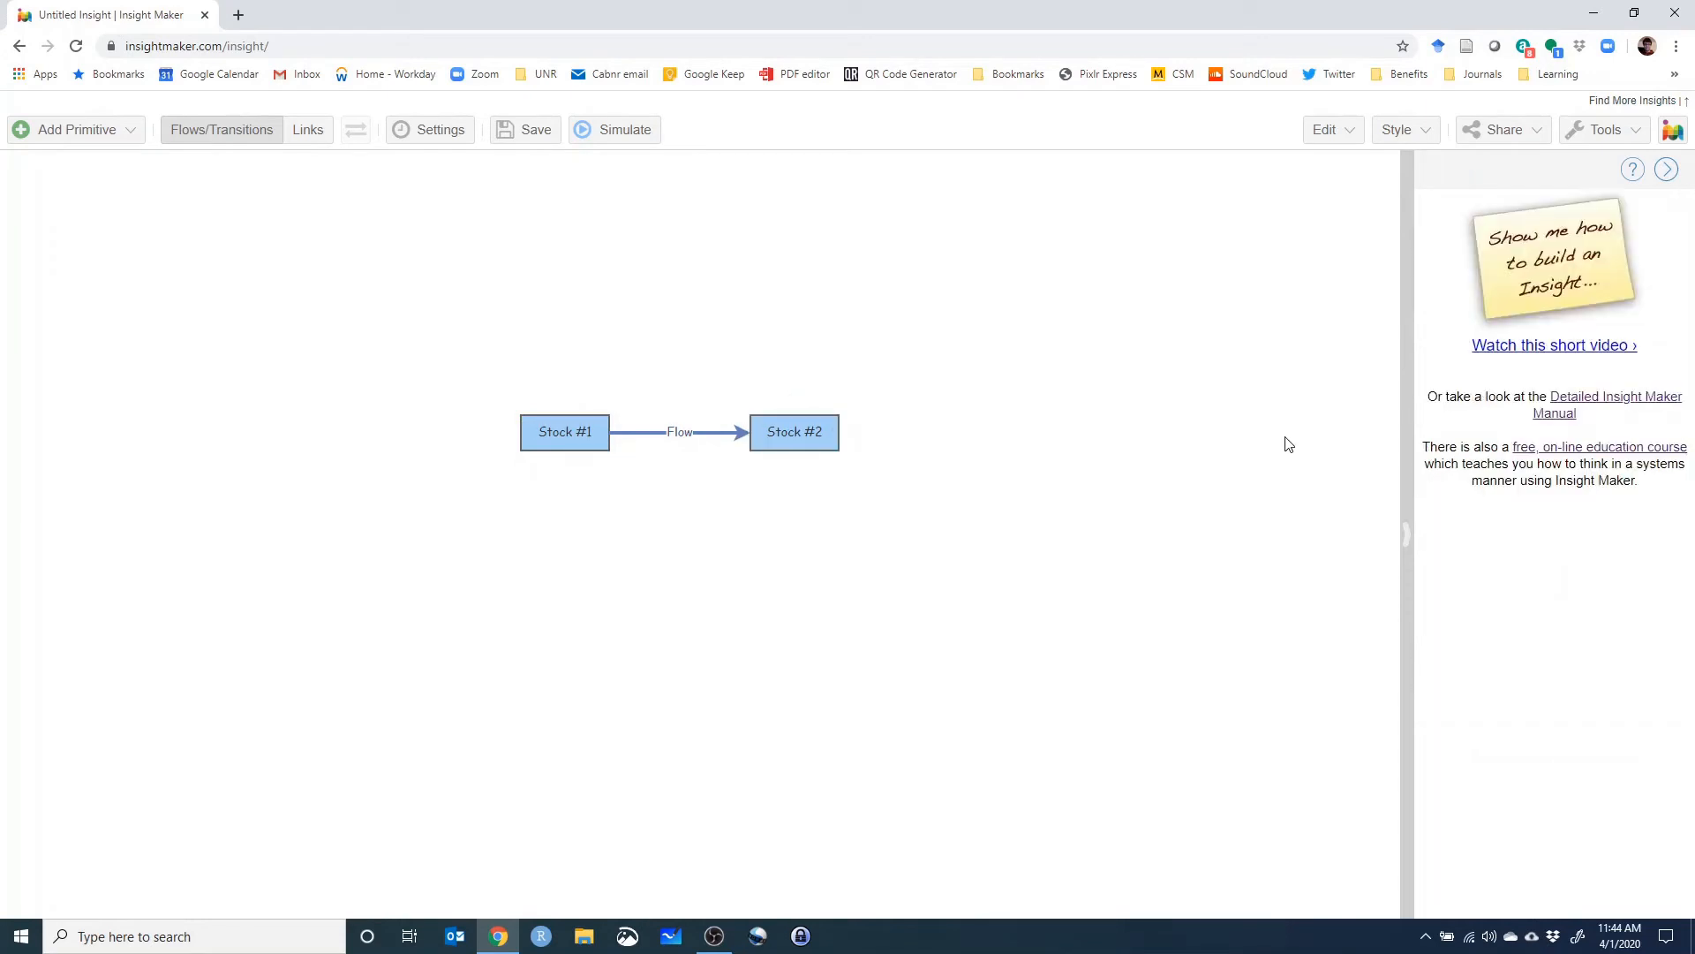
Check the negatives setting of Stock #2, simulate the model to view the non-negative stocks, and close the results.
mouse_move(795, 442)
left_click(824, 426)
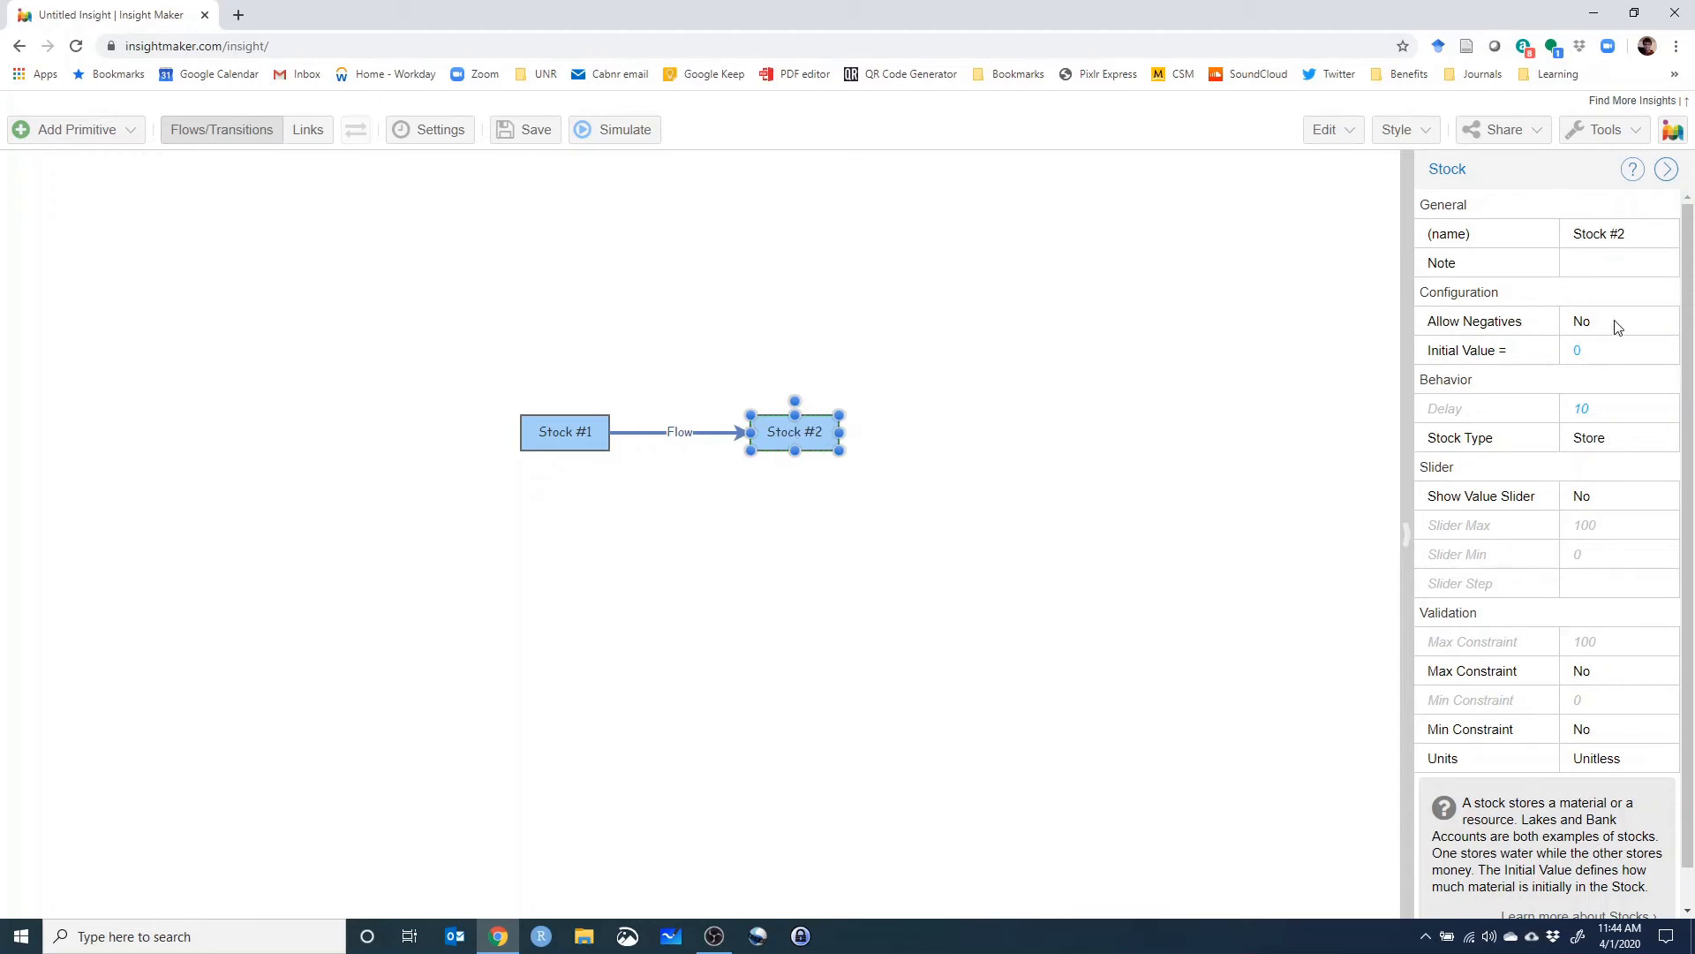
left_click(1335, 364)
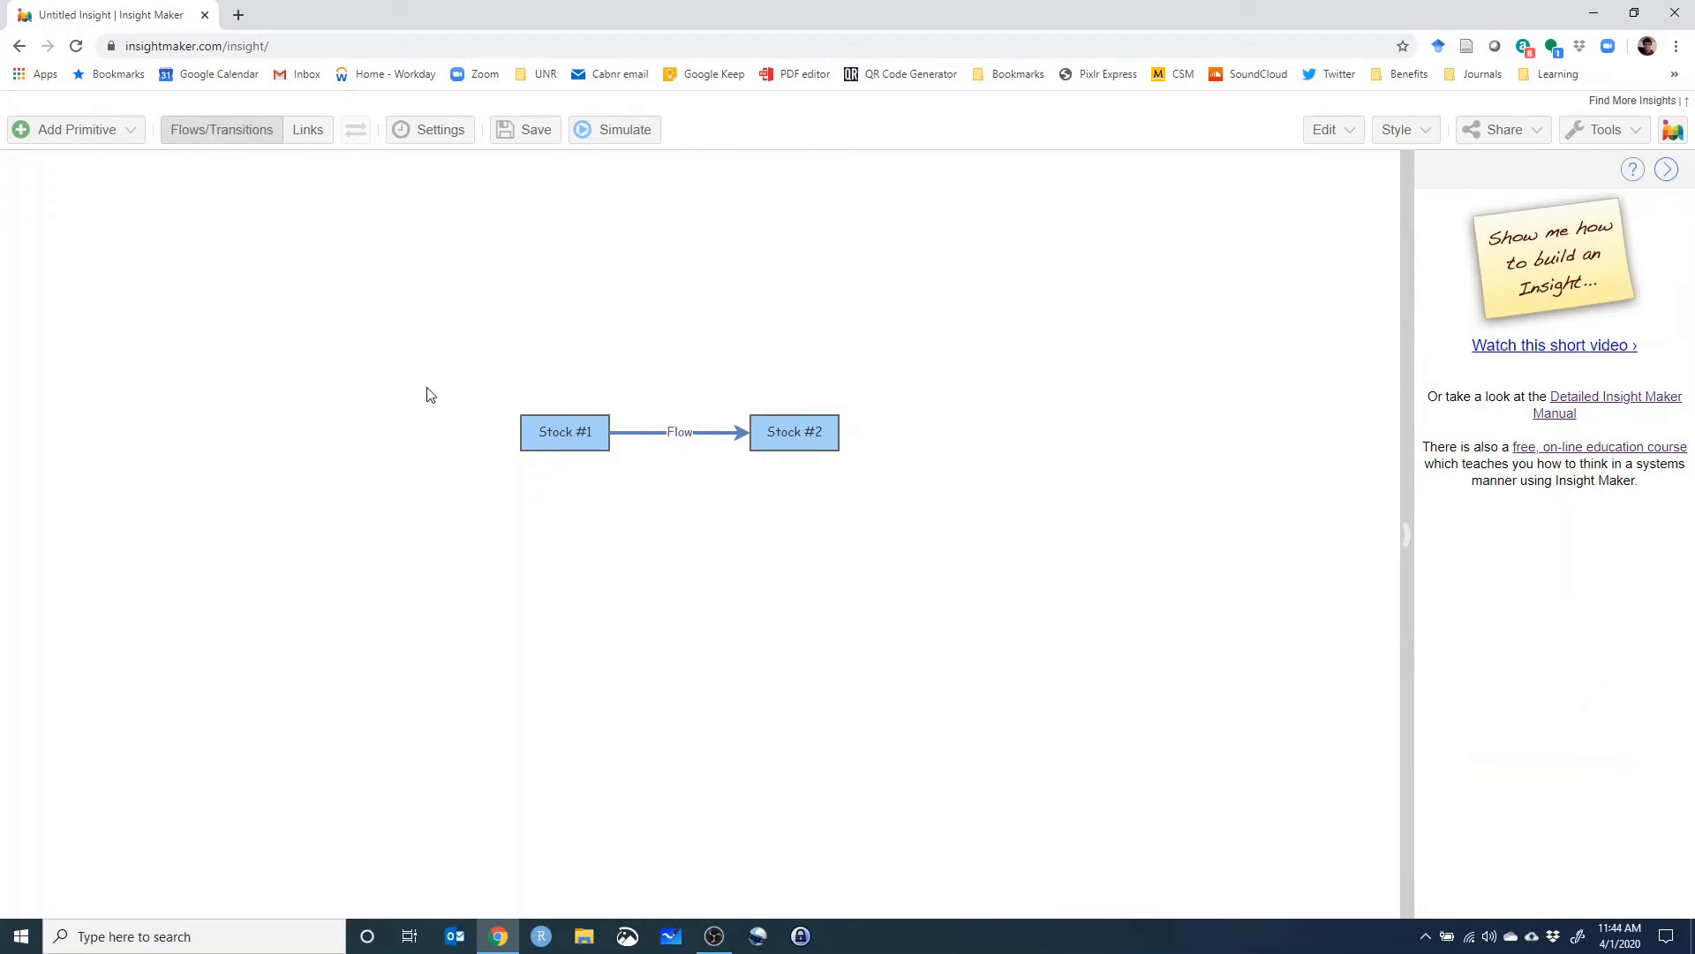
left_click(835, 429)
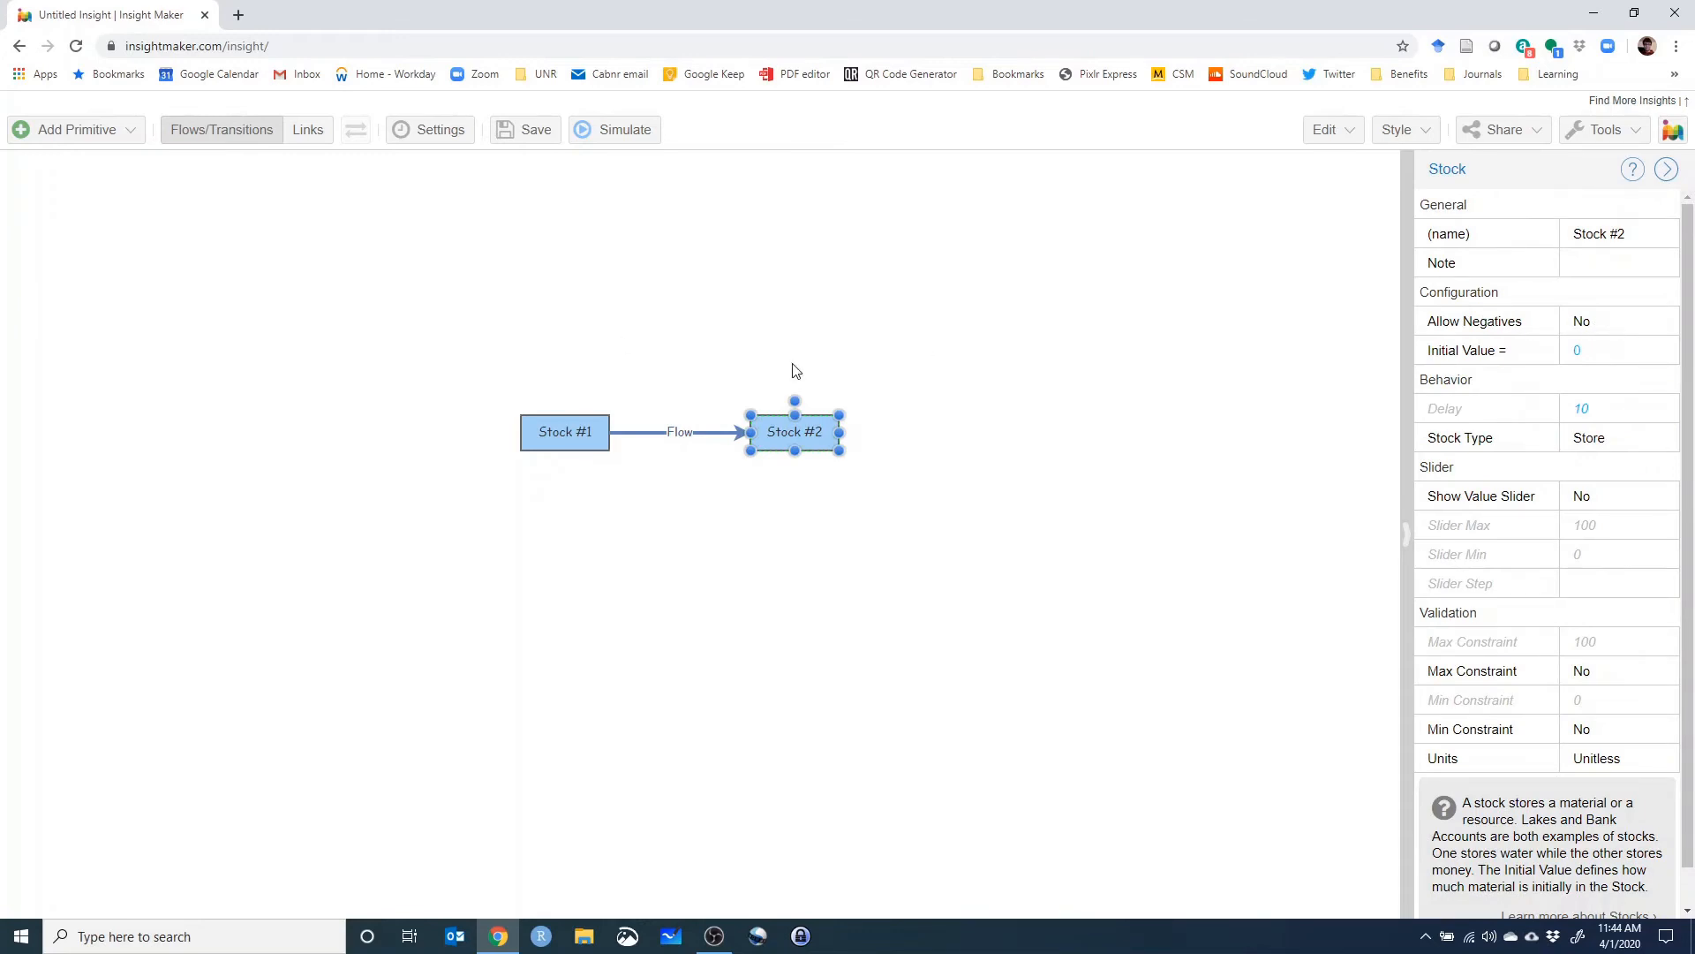
left_click(847, 364)
left_click(605, 132)
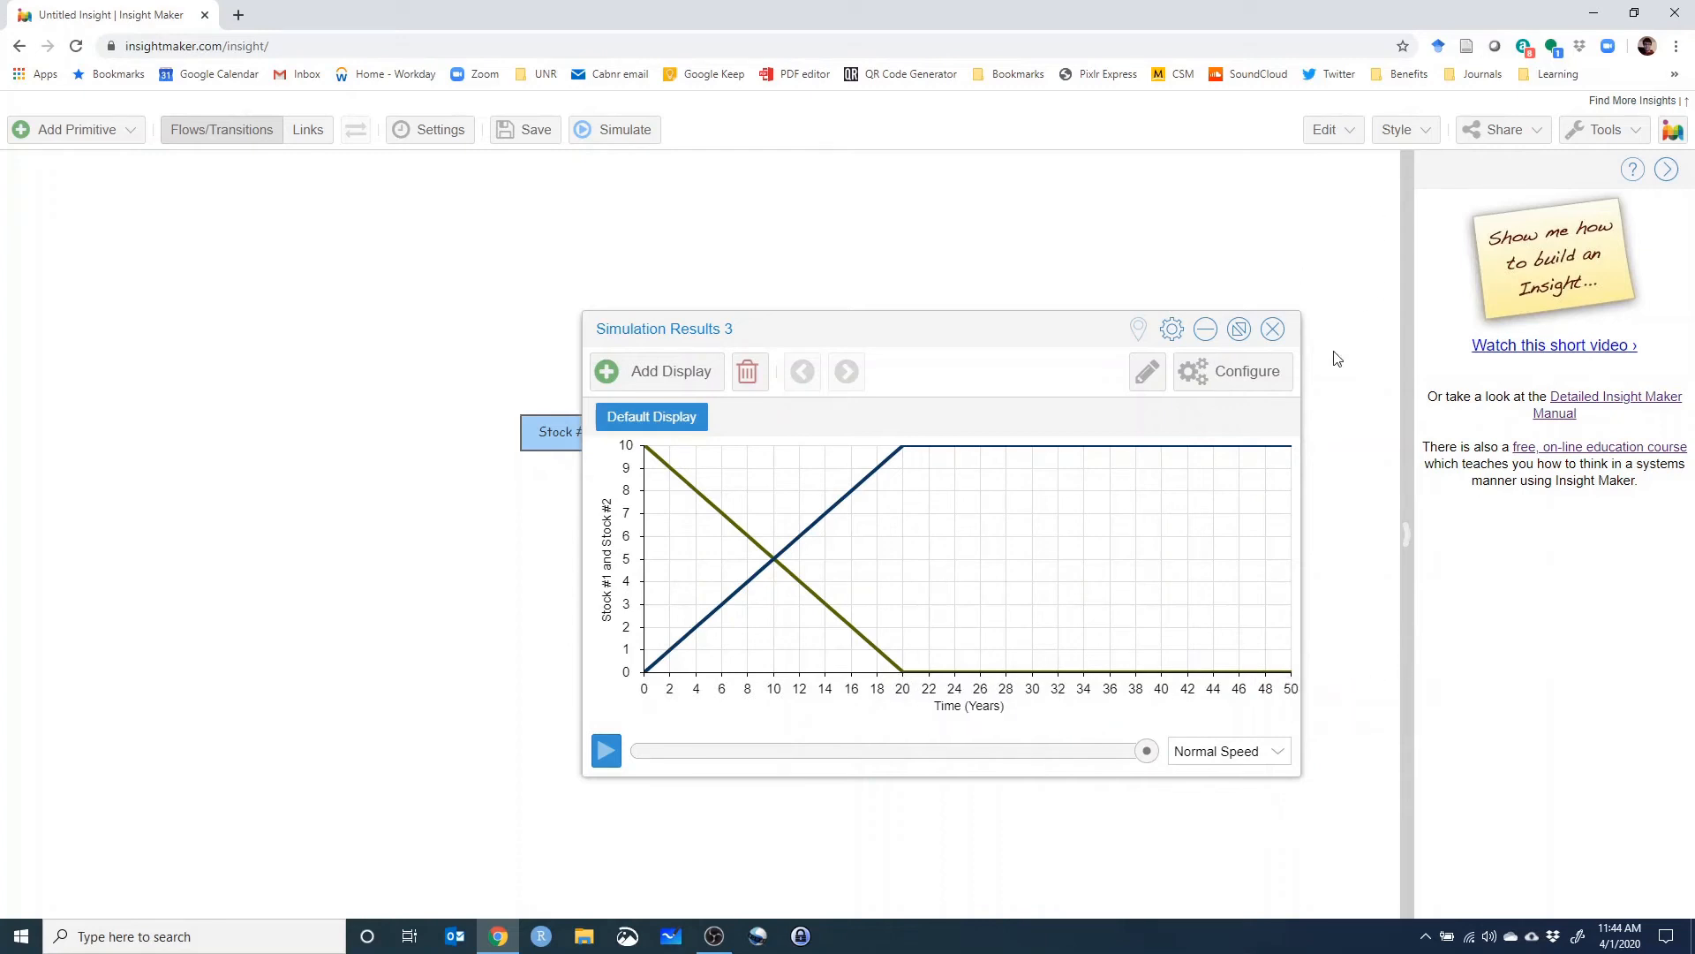
left_click(1272, 332)
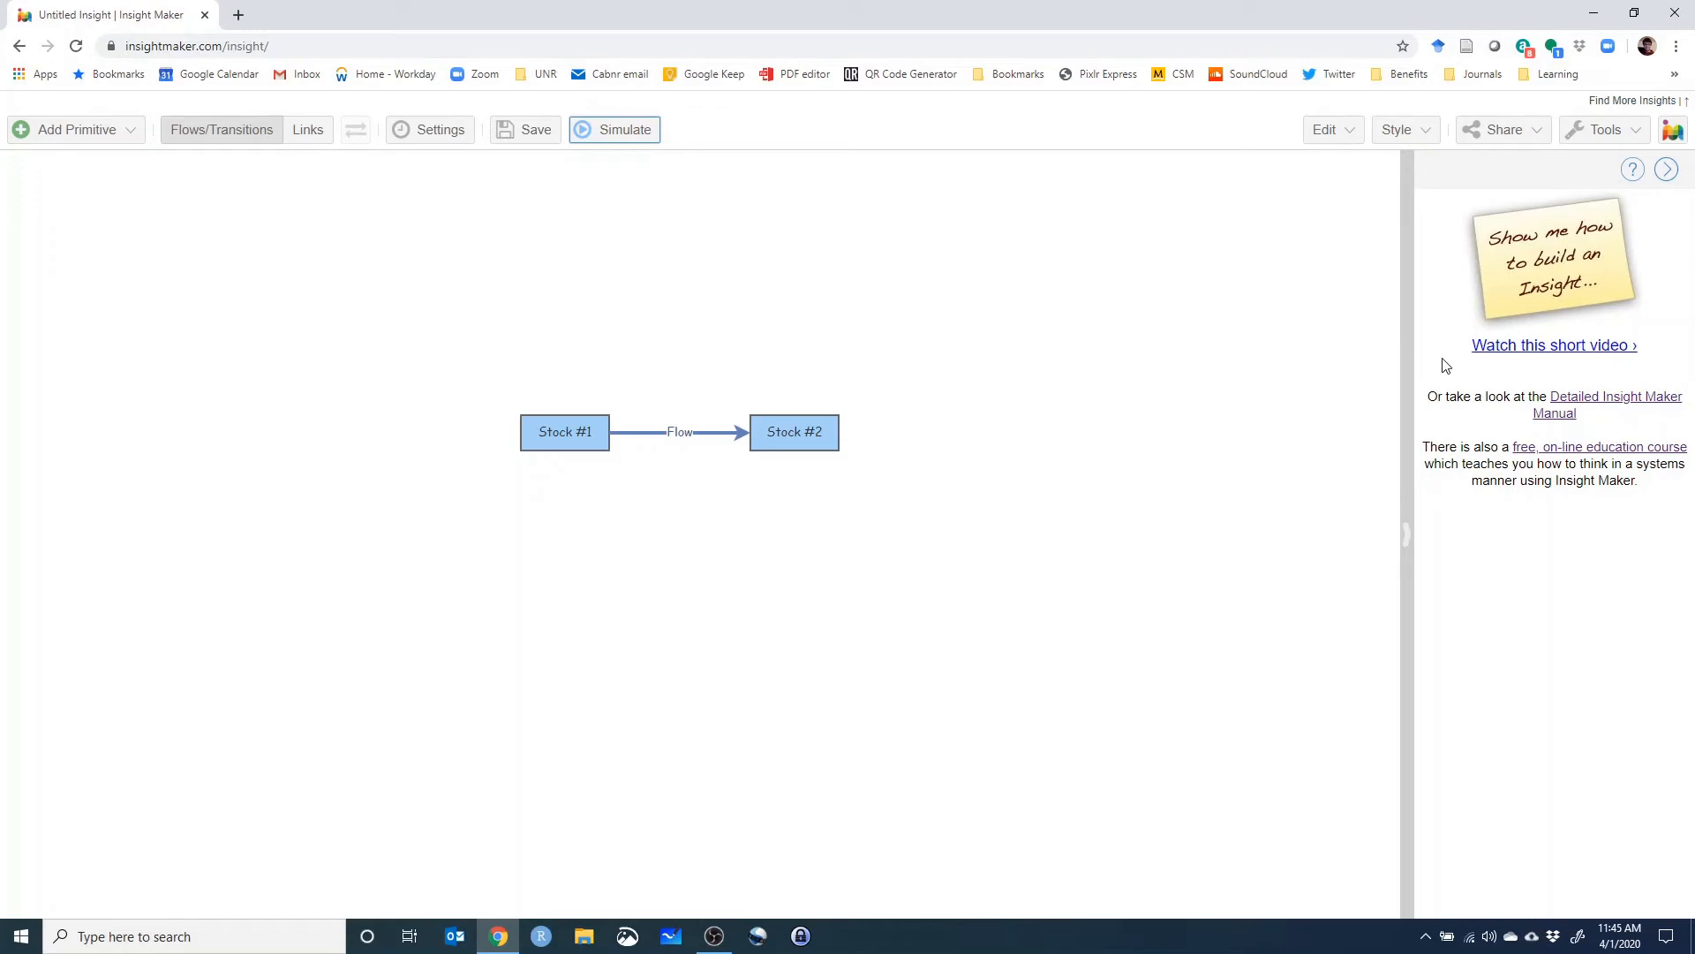
Delete Stock #2 and move Stock #1 with its attached flow slightly up and toward the middle of the canvas.
left_click(830, 441)
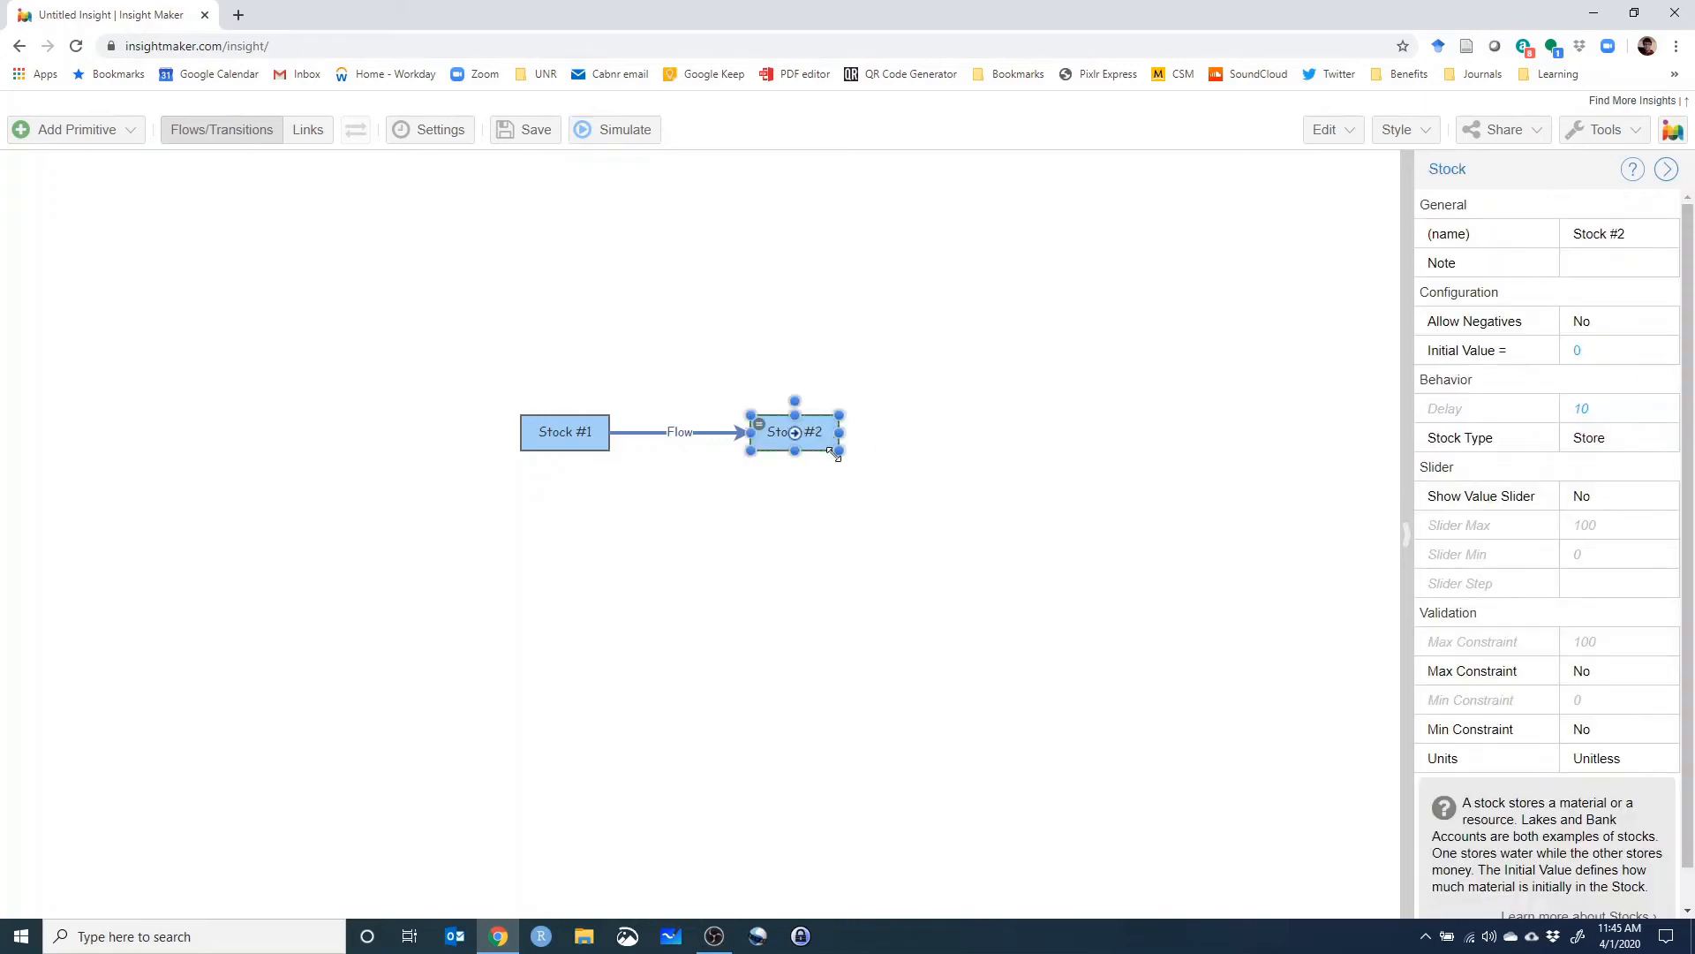
key("Delete")
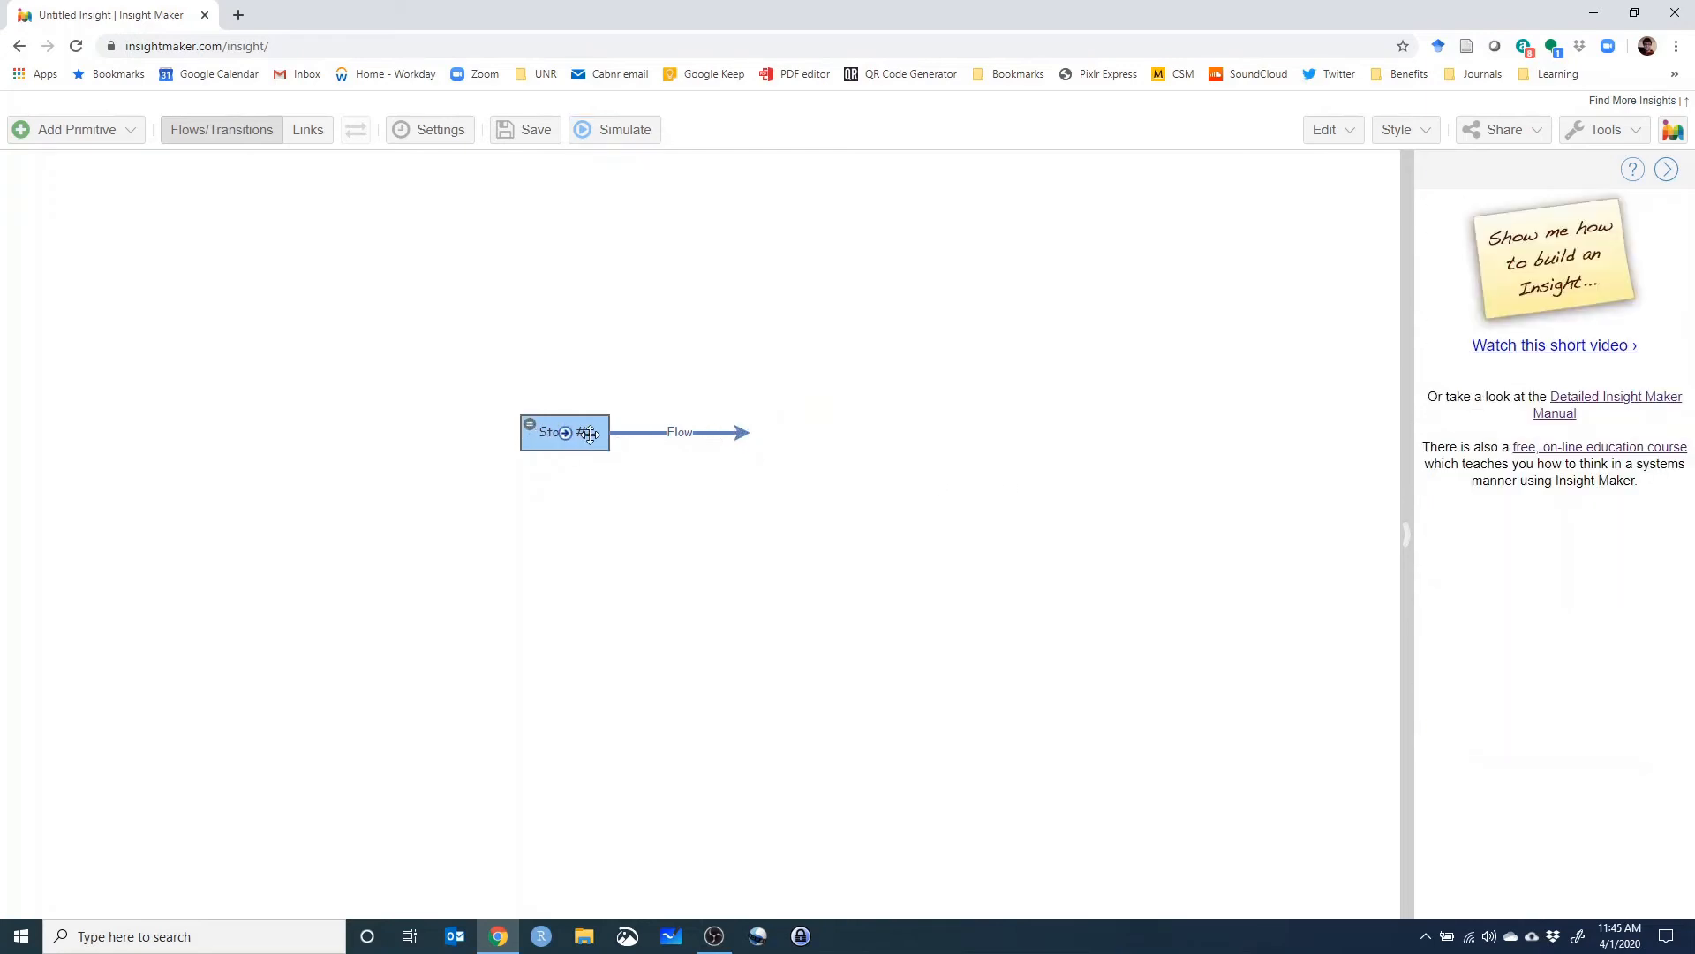
left_click_drag(488, 387, 797, 525)
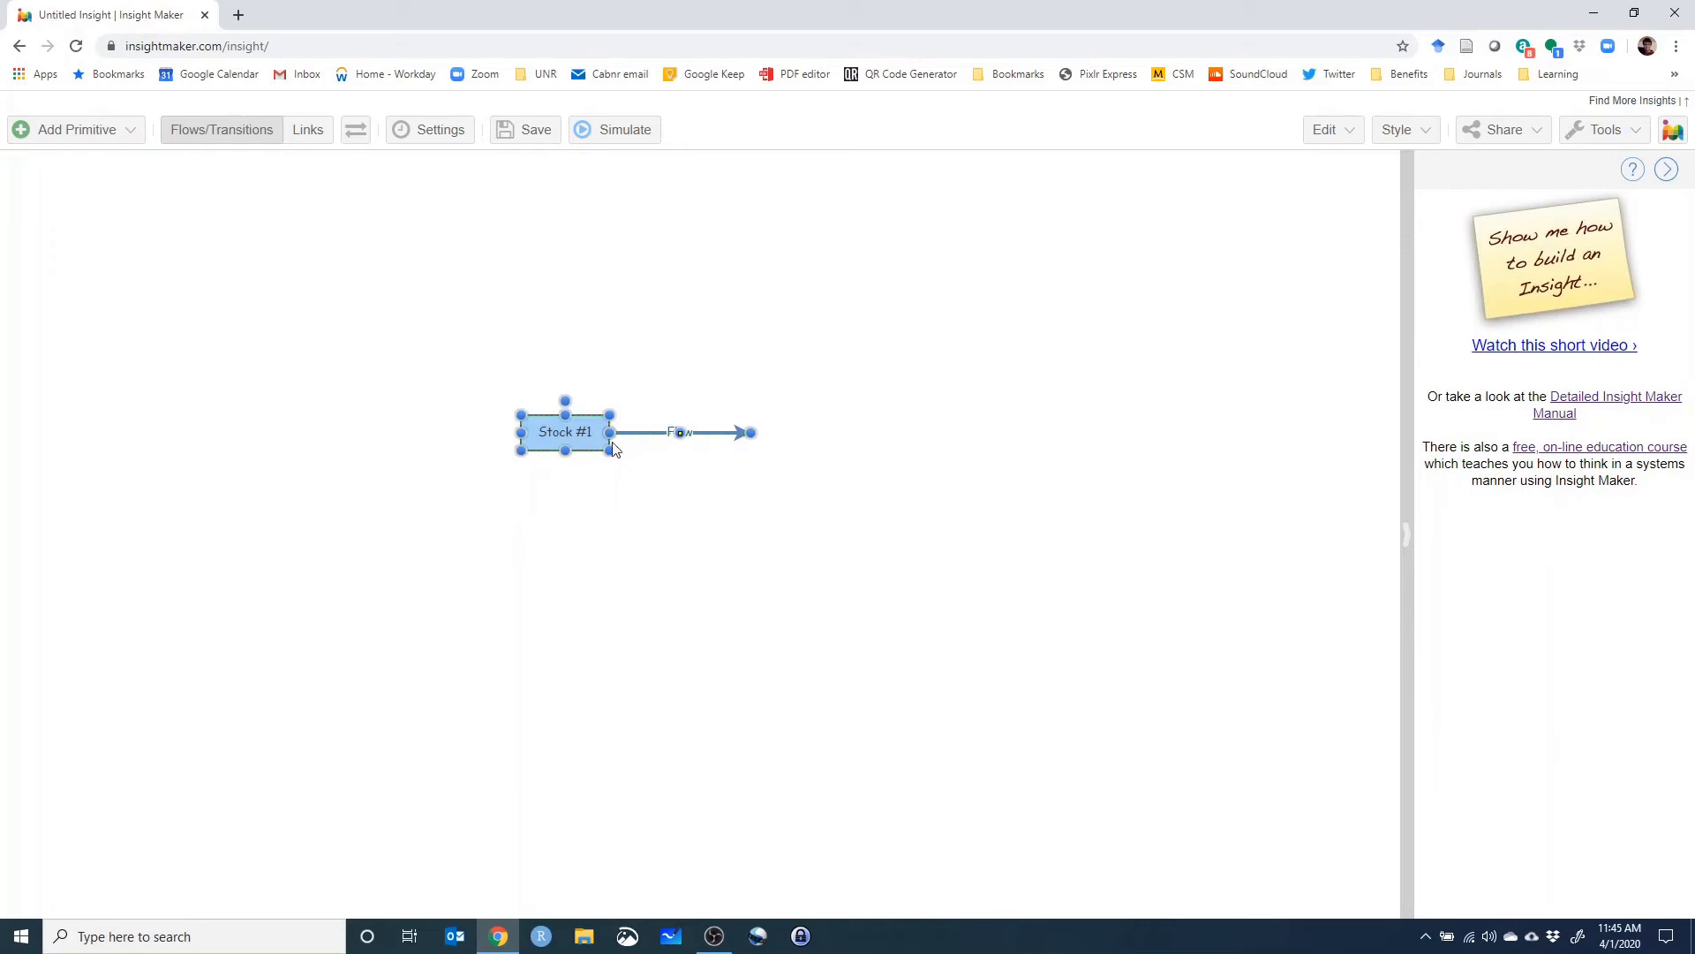
left_click_drag(581, 441, 678, 428)
Rename the remaining stock, Stock #1, as Squirrels.
left_click(679, 429)
left_click(732, 552)
left_click(679, 421)
left_click(1660, 231)
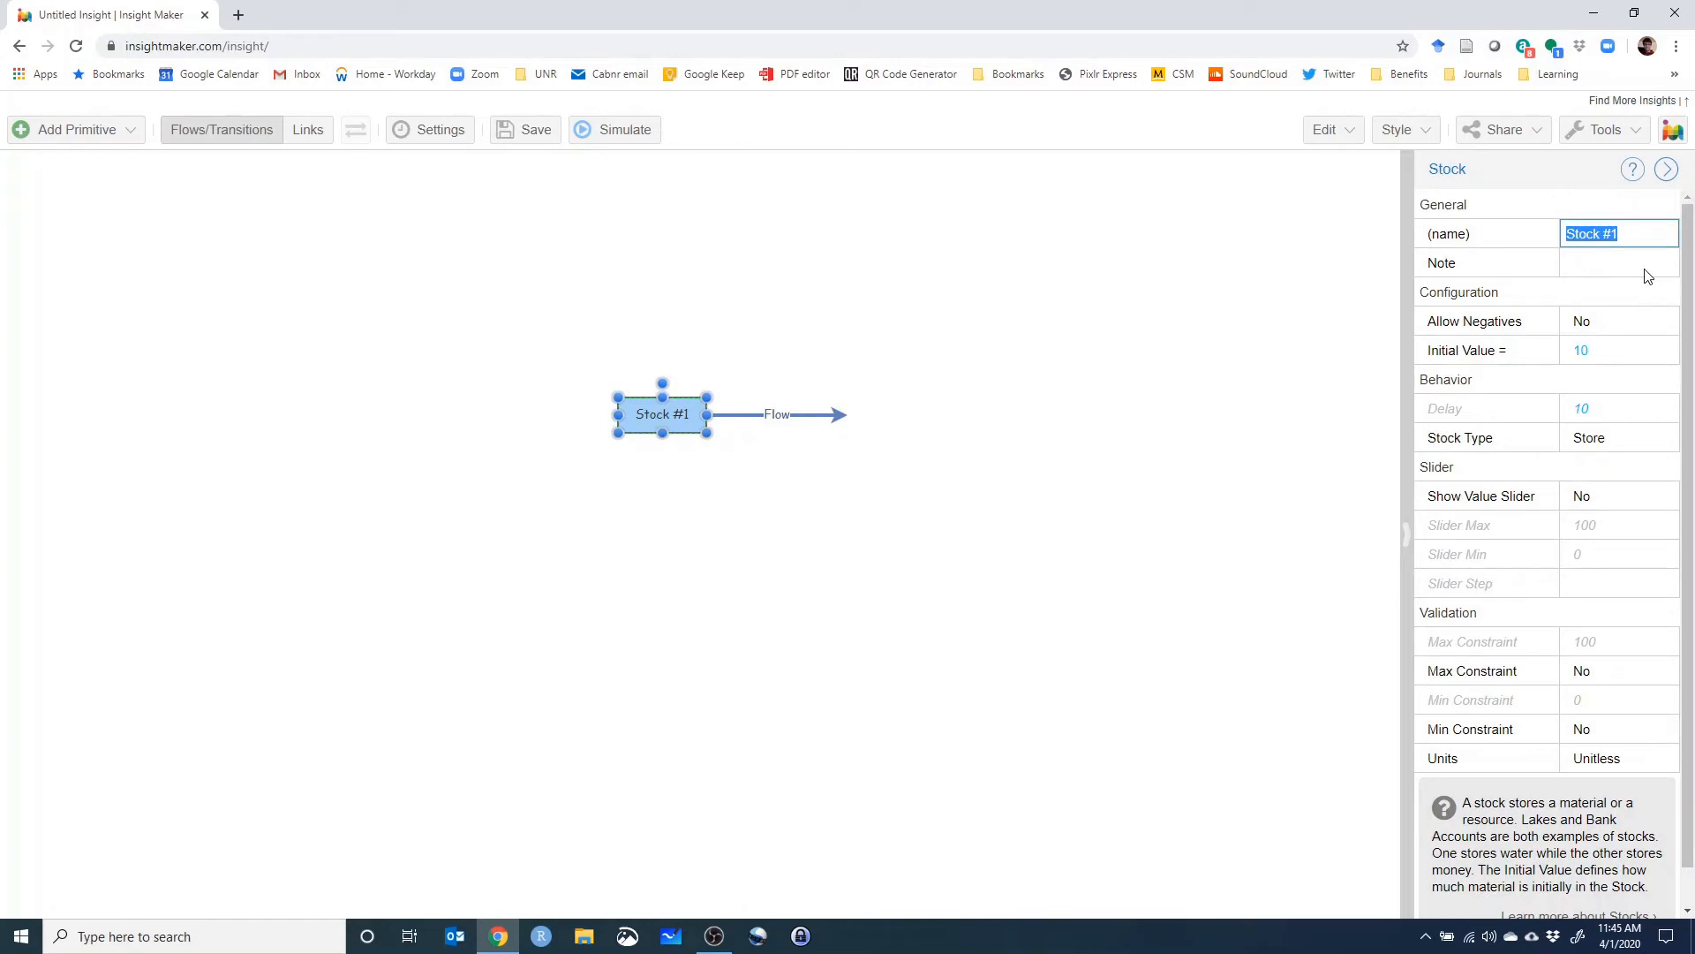
type("Squirrels")
left_click(1127, 303)
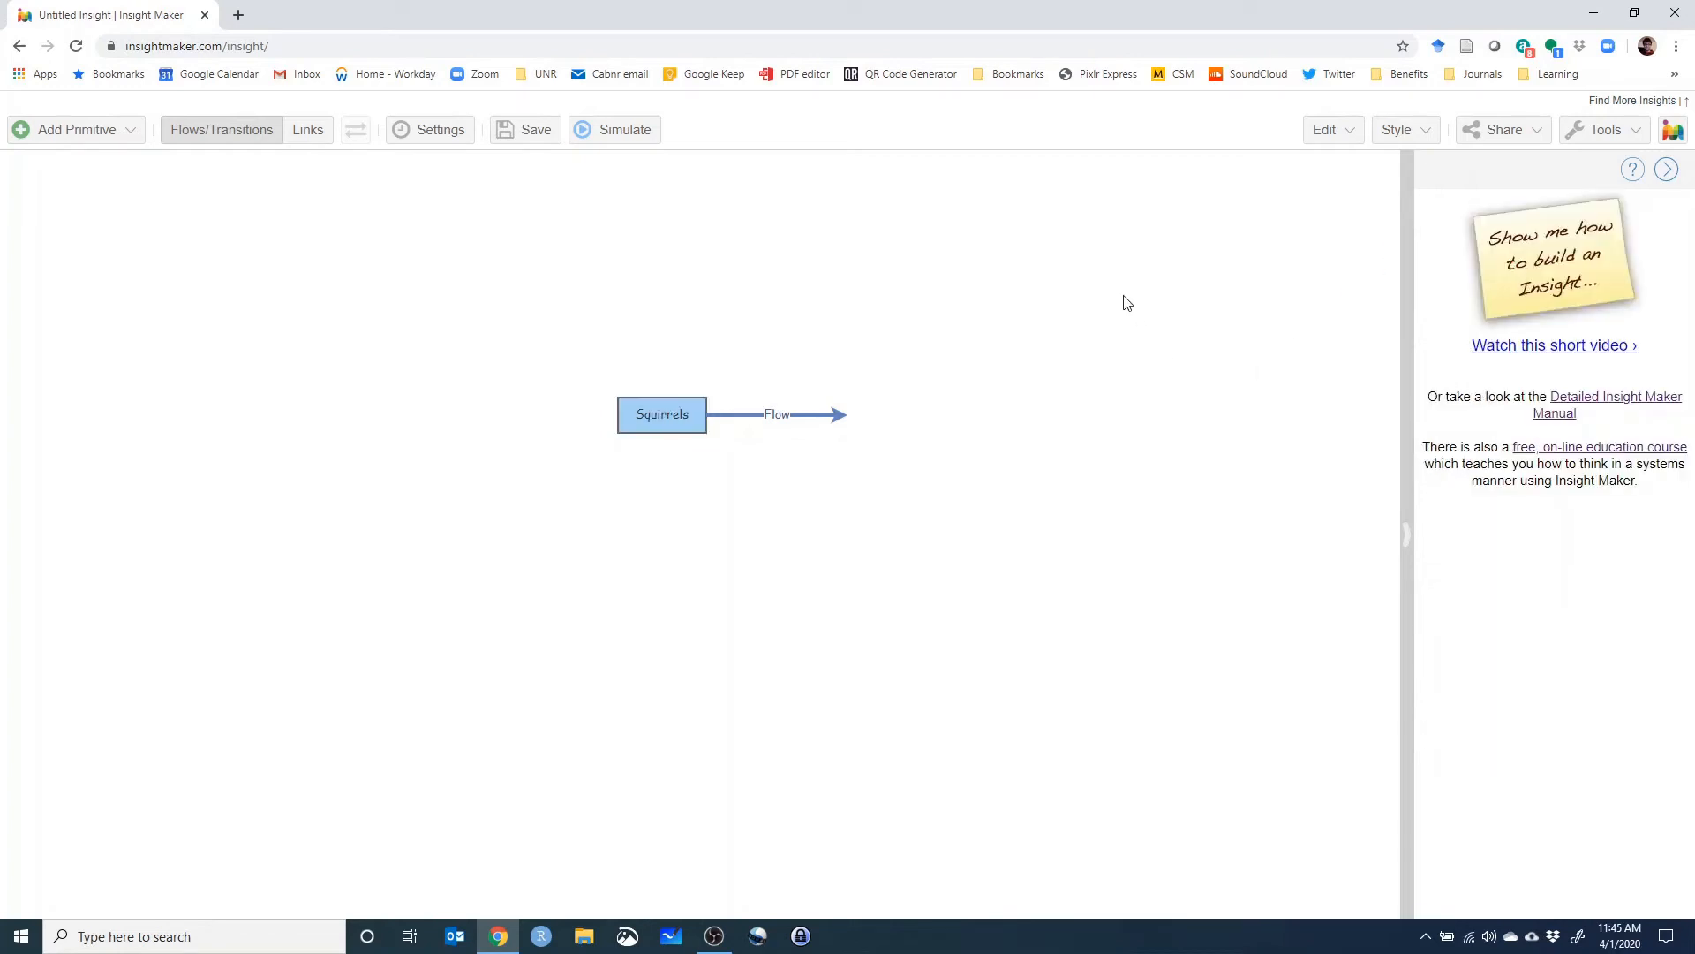
Check the settings of the Squirrels stock and its outgoing flow, and set the flow rate to 1.
left_click(765, 413)
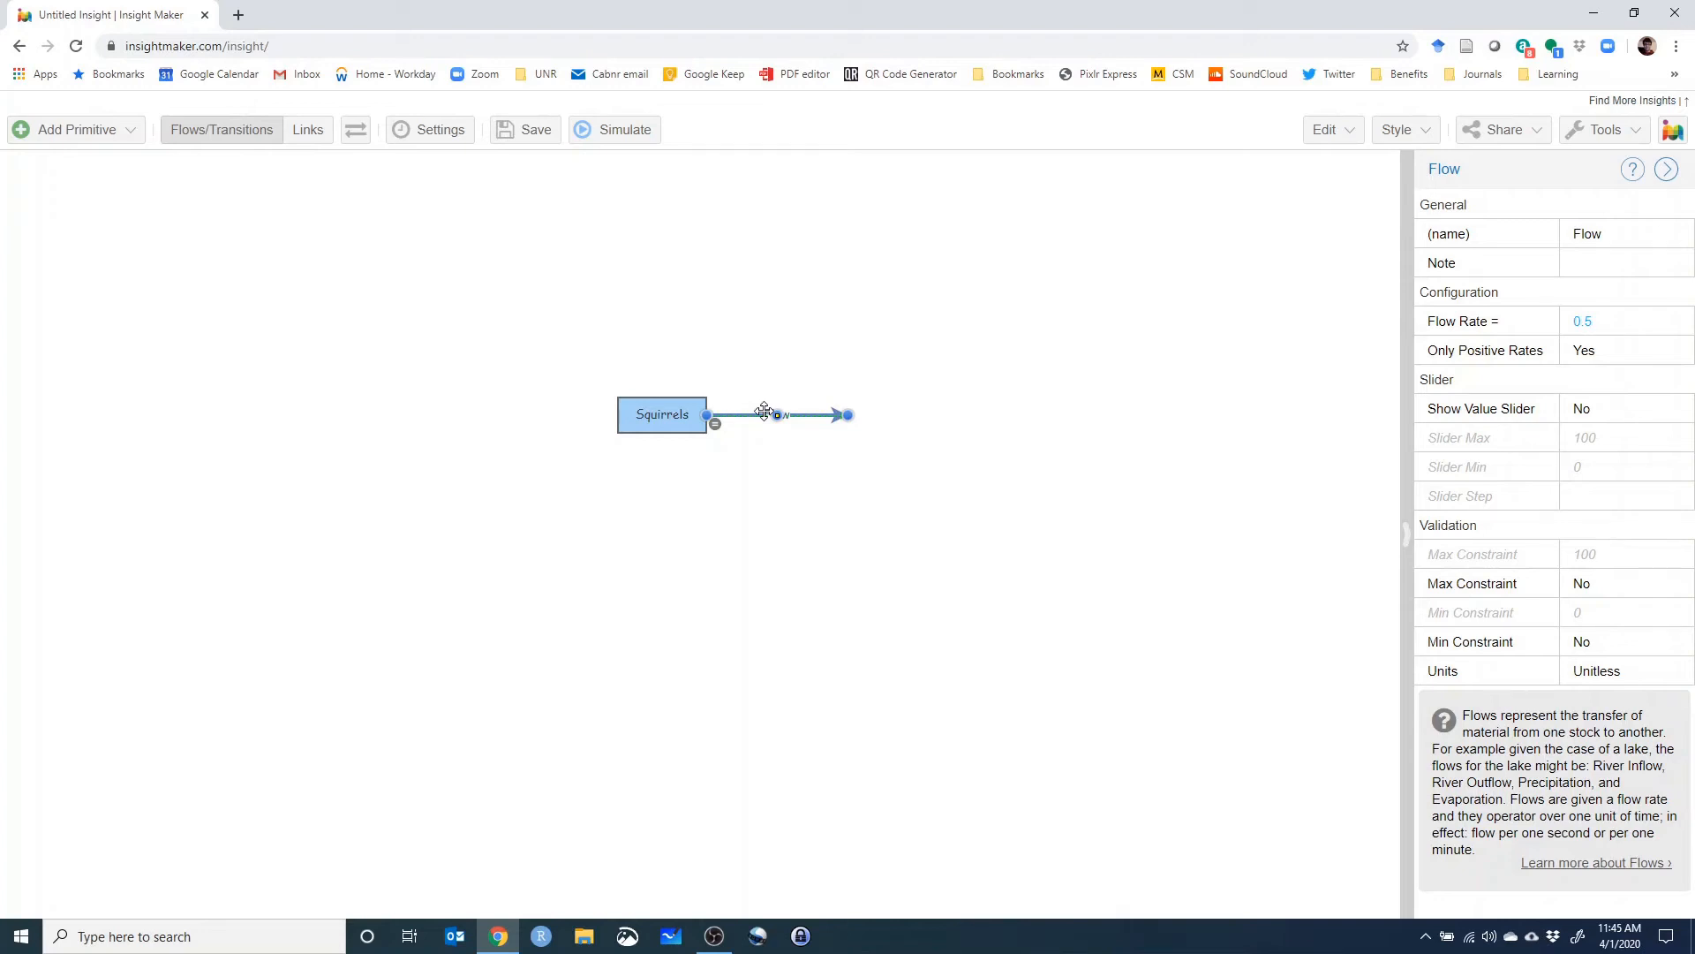
left_click(644, 410)
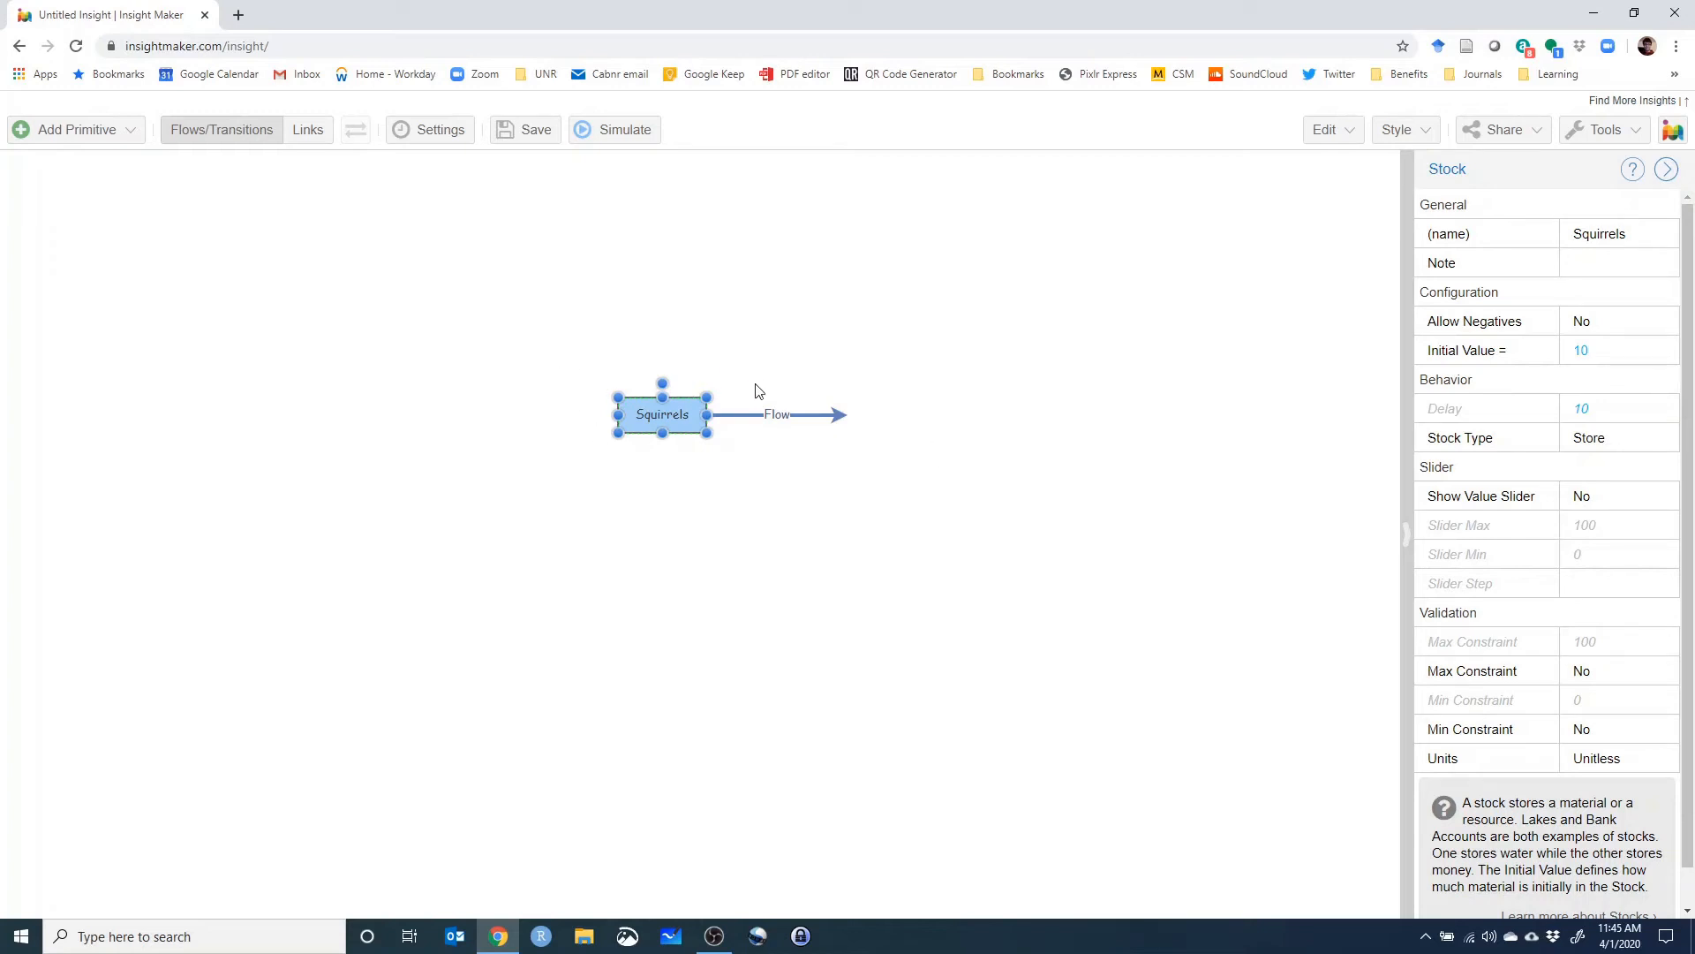
left_click(749, 415)
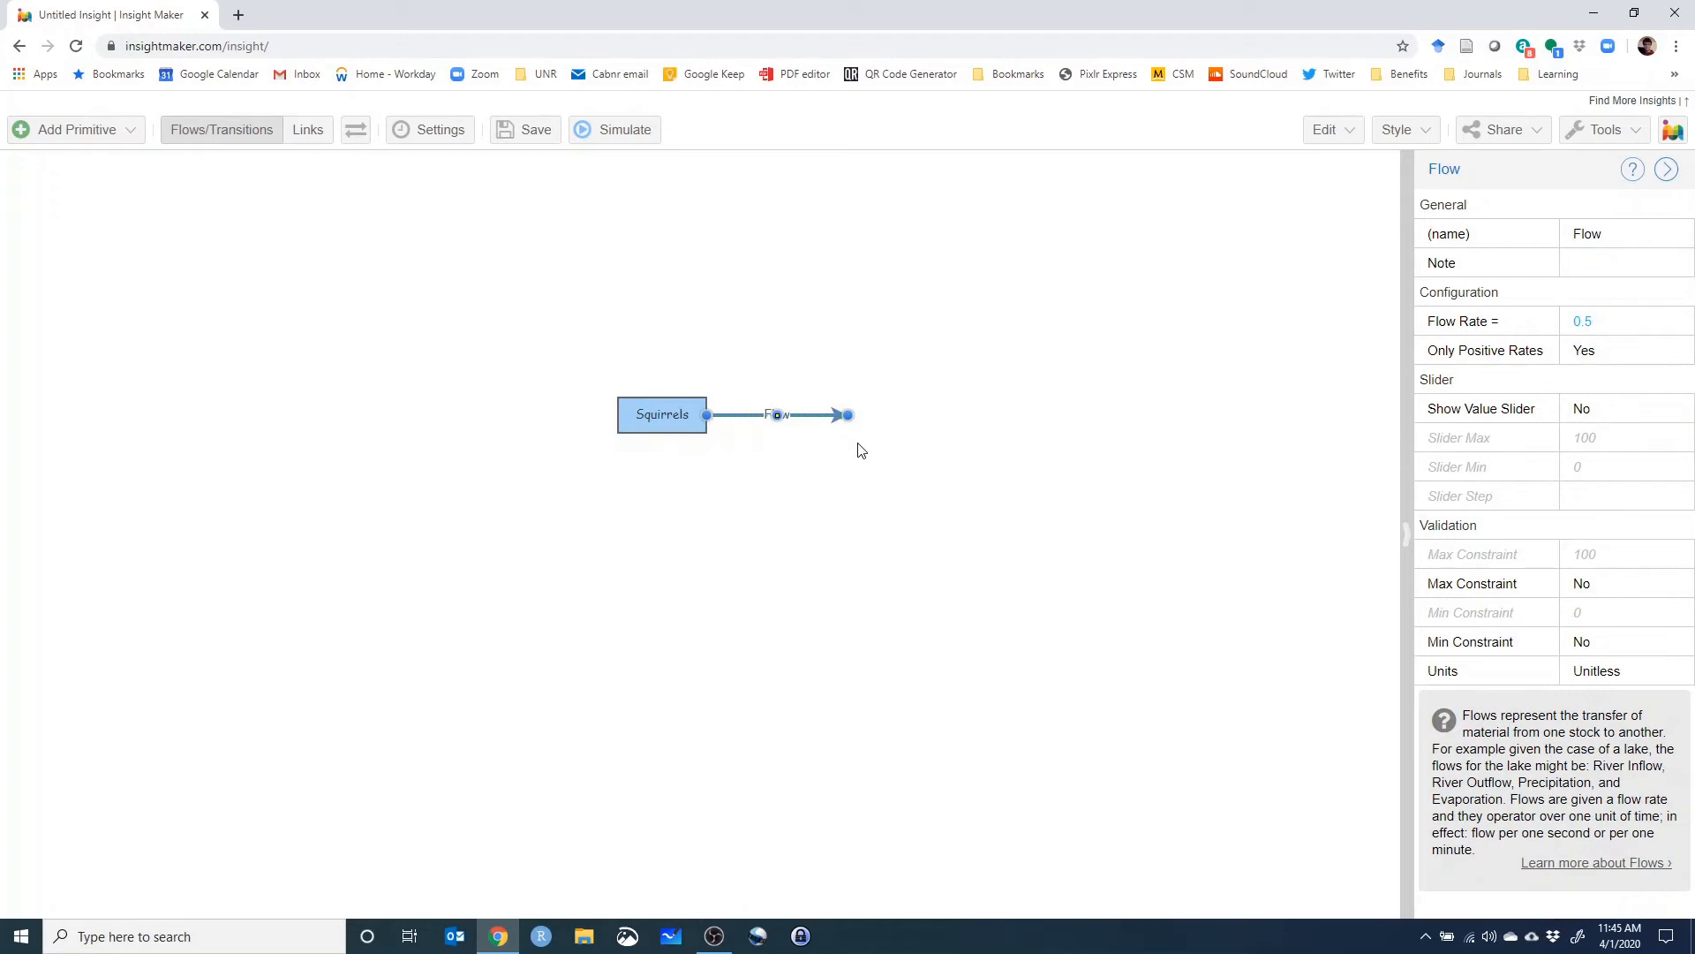
left_click(1612, 319)
type("1")
left_click(980, 463)
Rename the flow leaving the Squirrels stock as Deaths.
left_click(813, 414)
left_click(1607, 239)
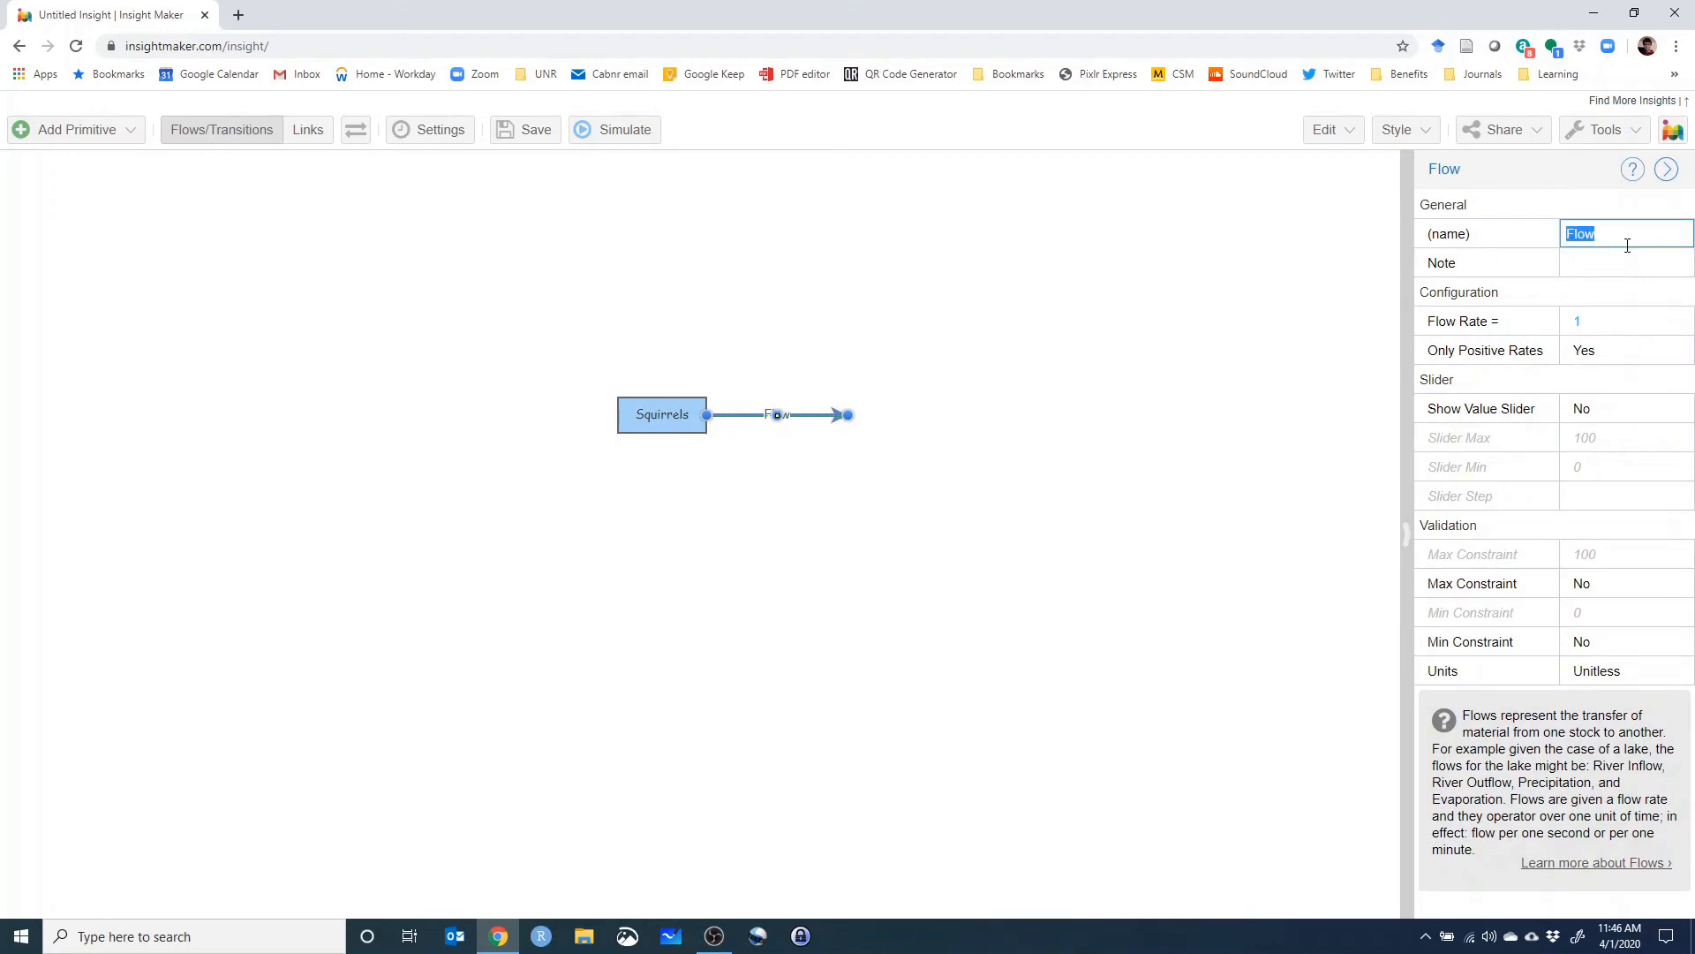
type("Deaths")
left_click(1078, 344)
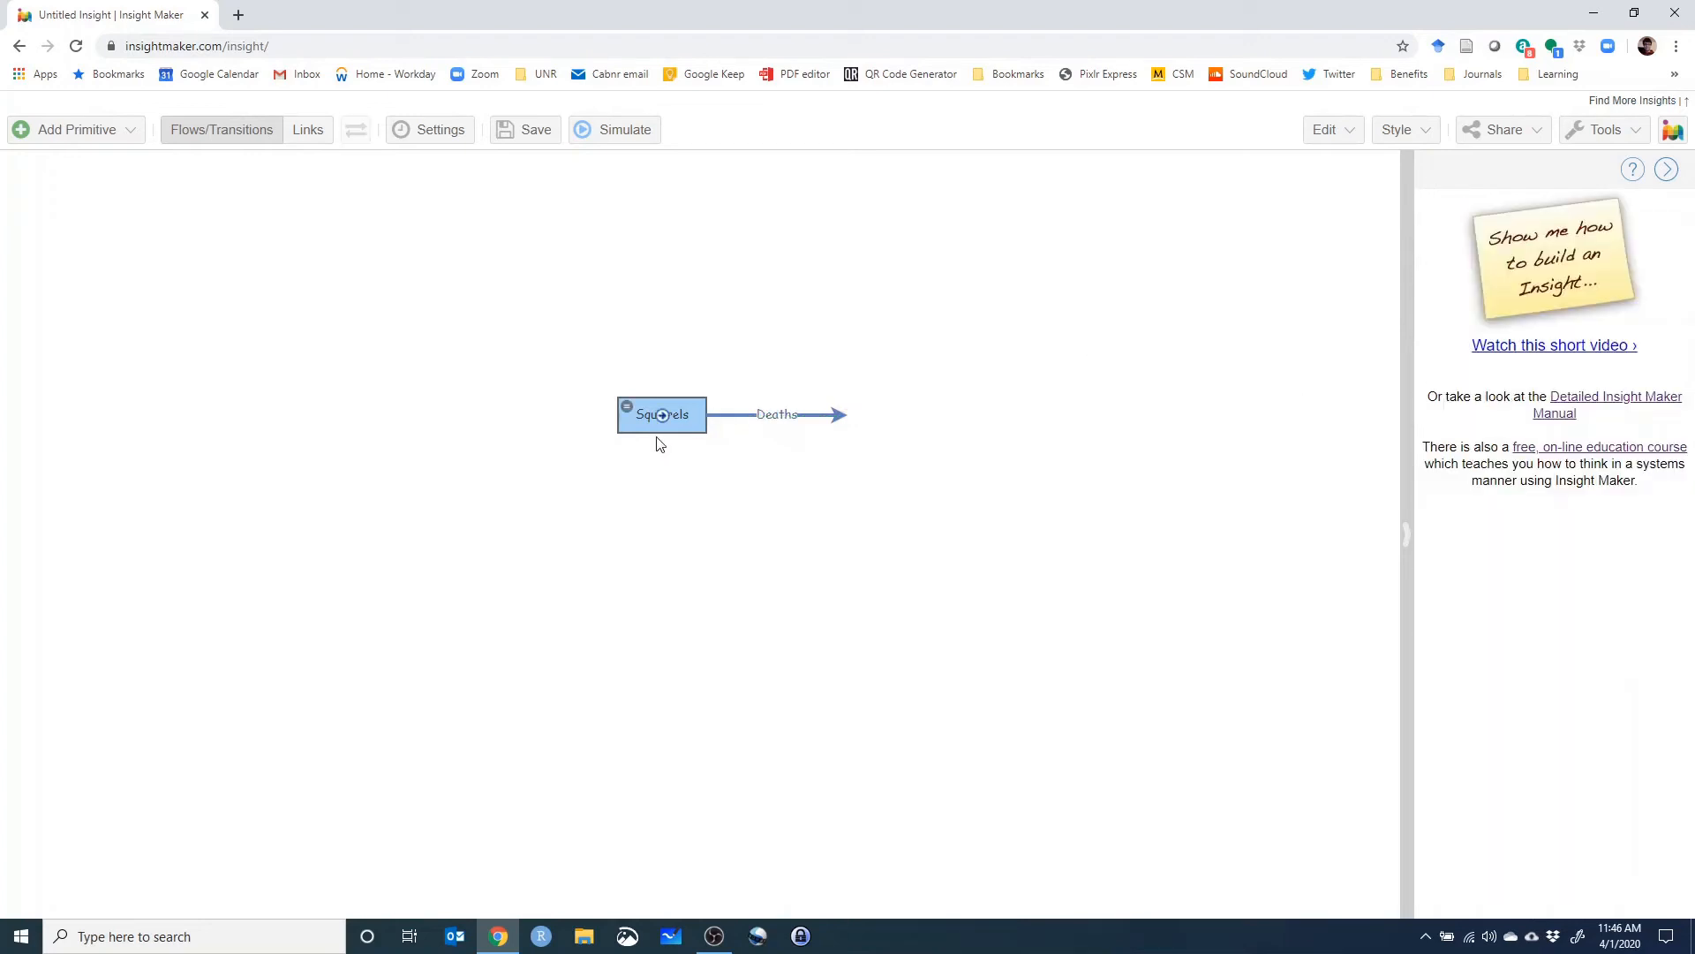
Check the Deaths flow's settings and set the initial value of the Squirrels stock to 100.
left_click(761, 416)
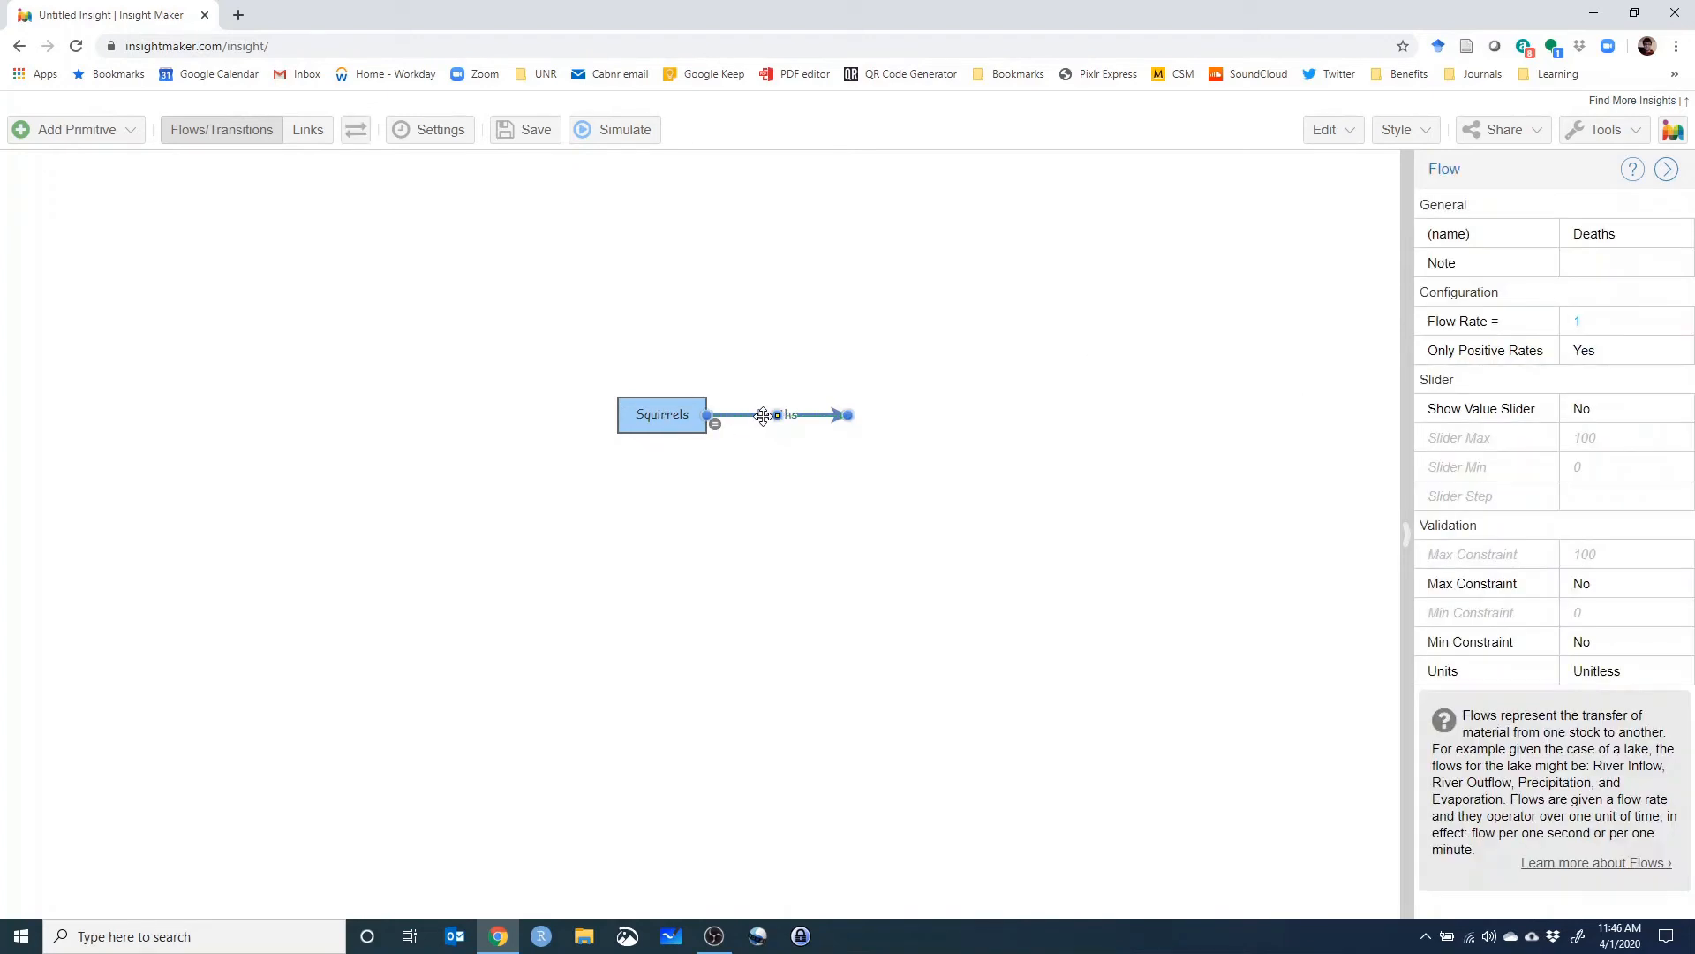
left_click(537, 373)
left_click(690, 406)
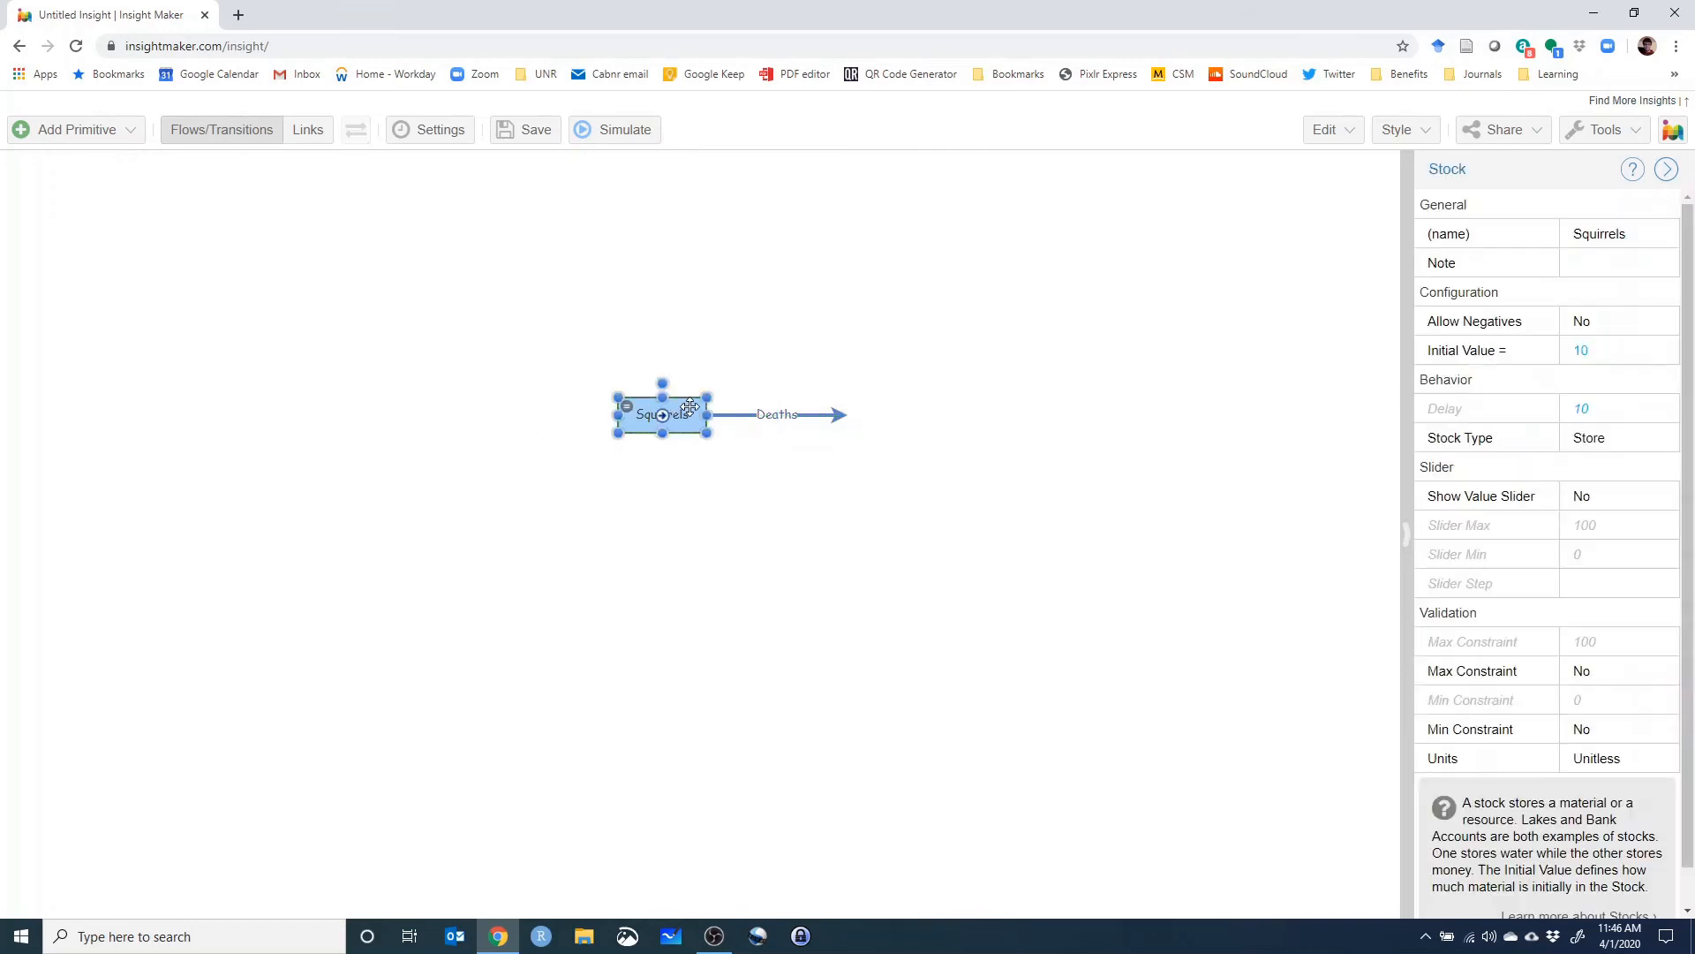
left_click(1595, 353)
type("100")
left_click(764, 574)
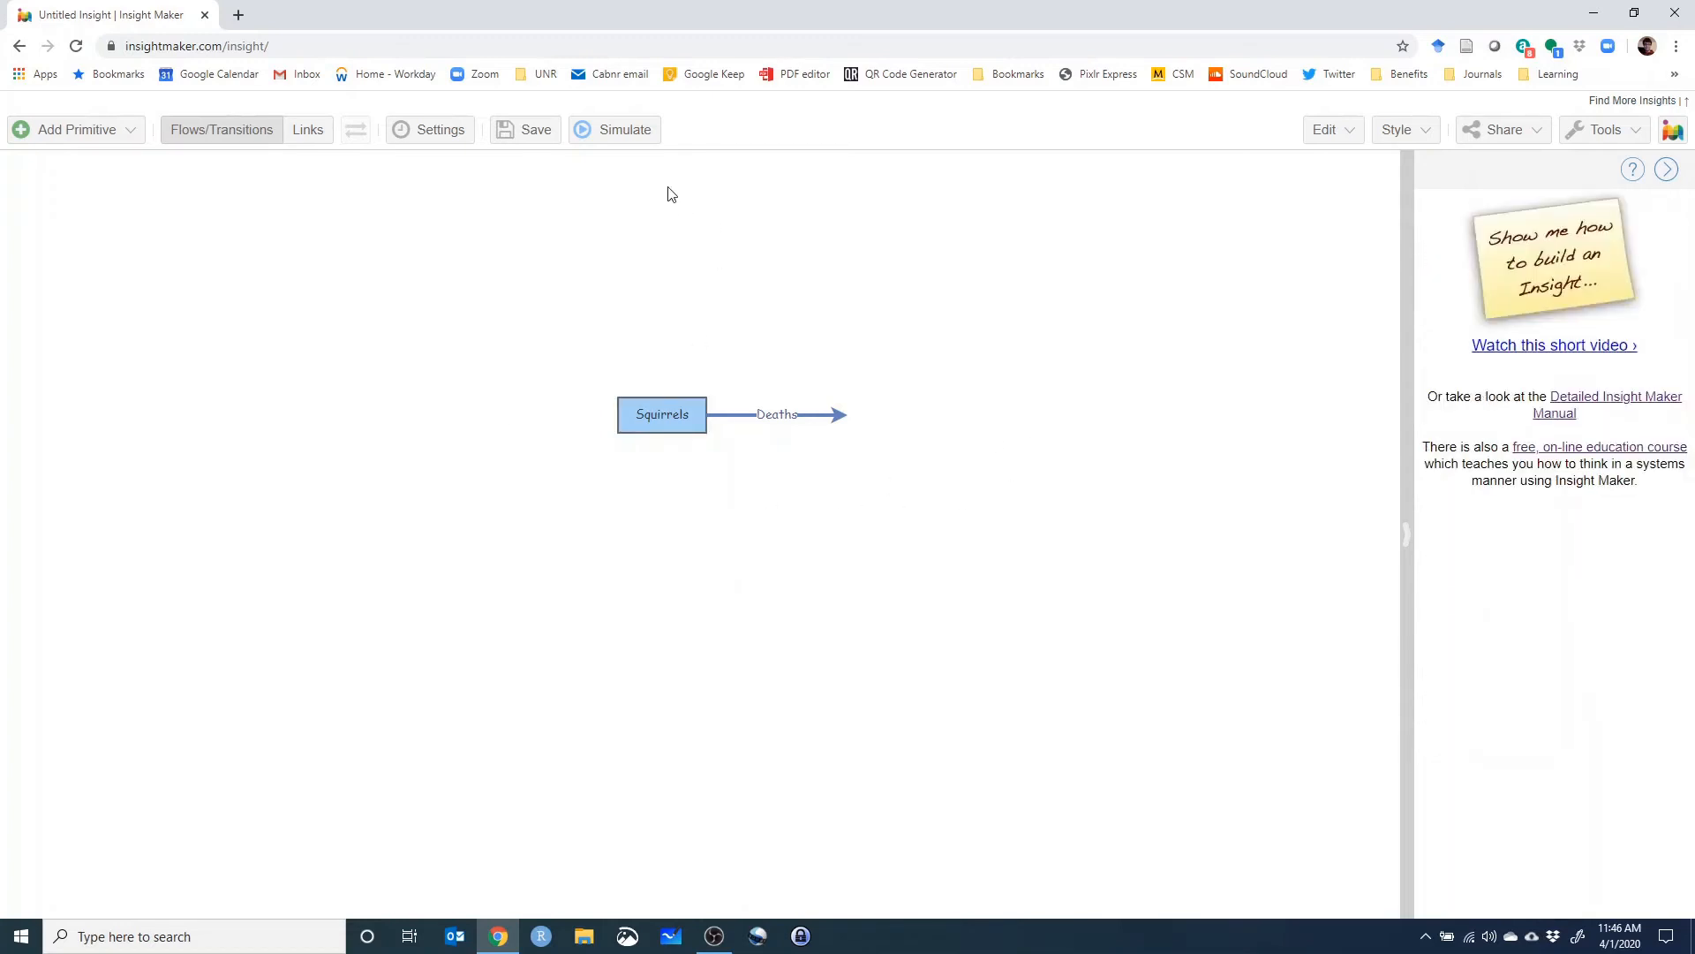
Simulate the model twice to examine the squirrel population over time under constant deaths, closing the results each time.
left_click(606, 140)
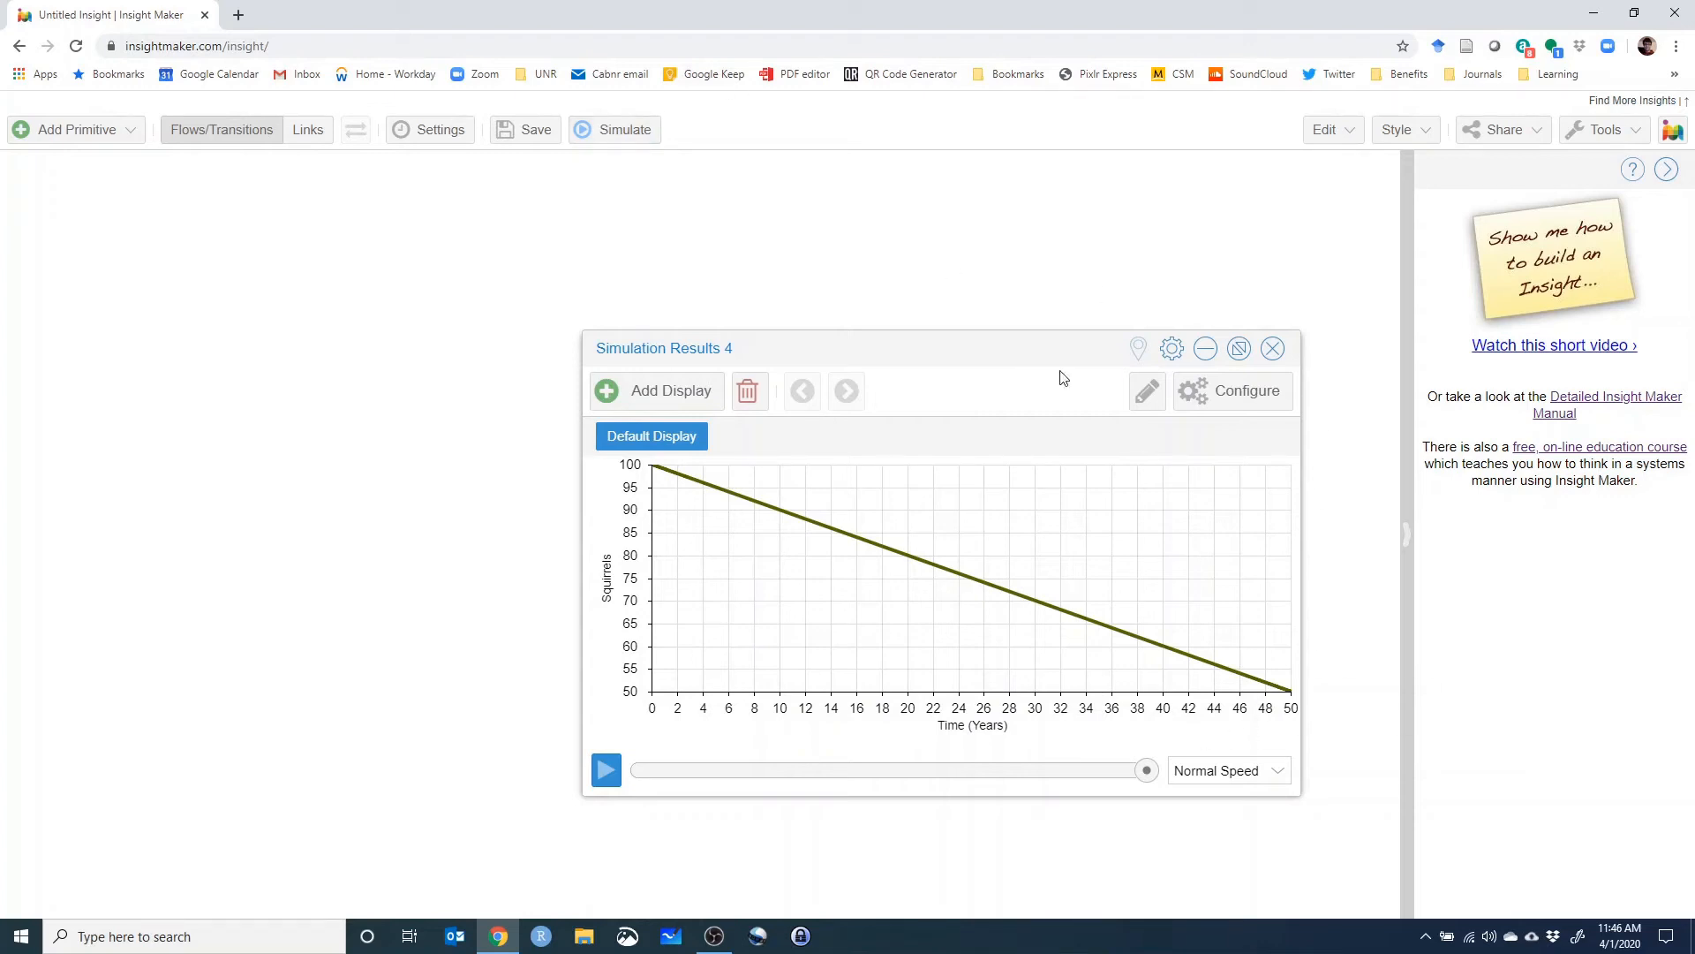
left_click_drag(1020, 333, 1034, 225)
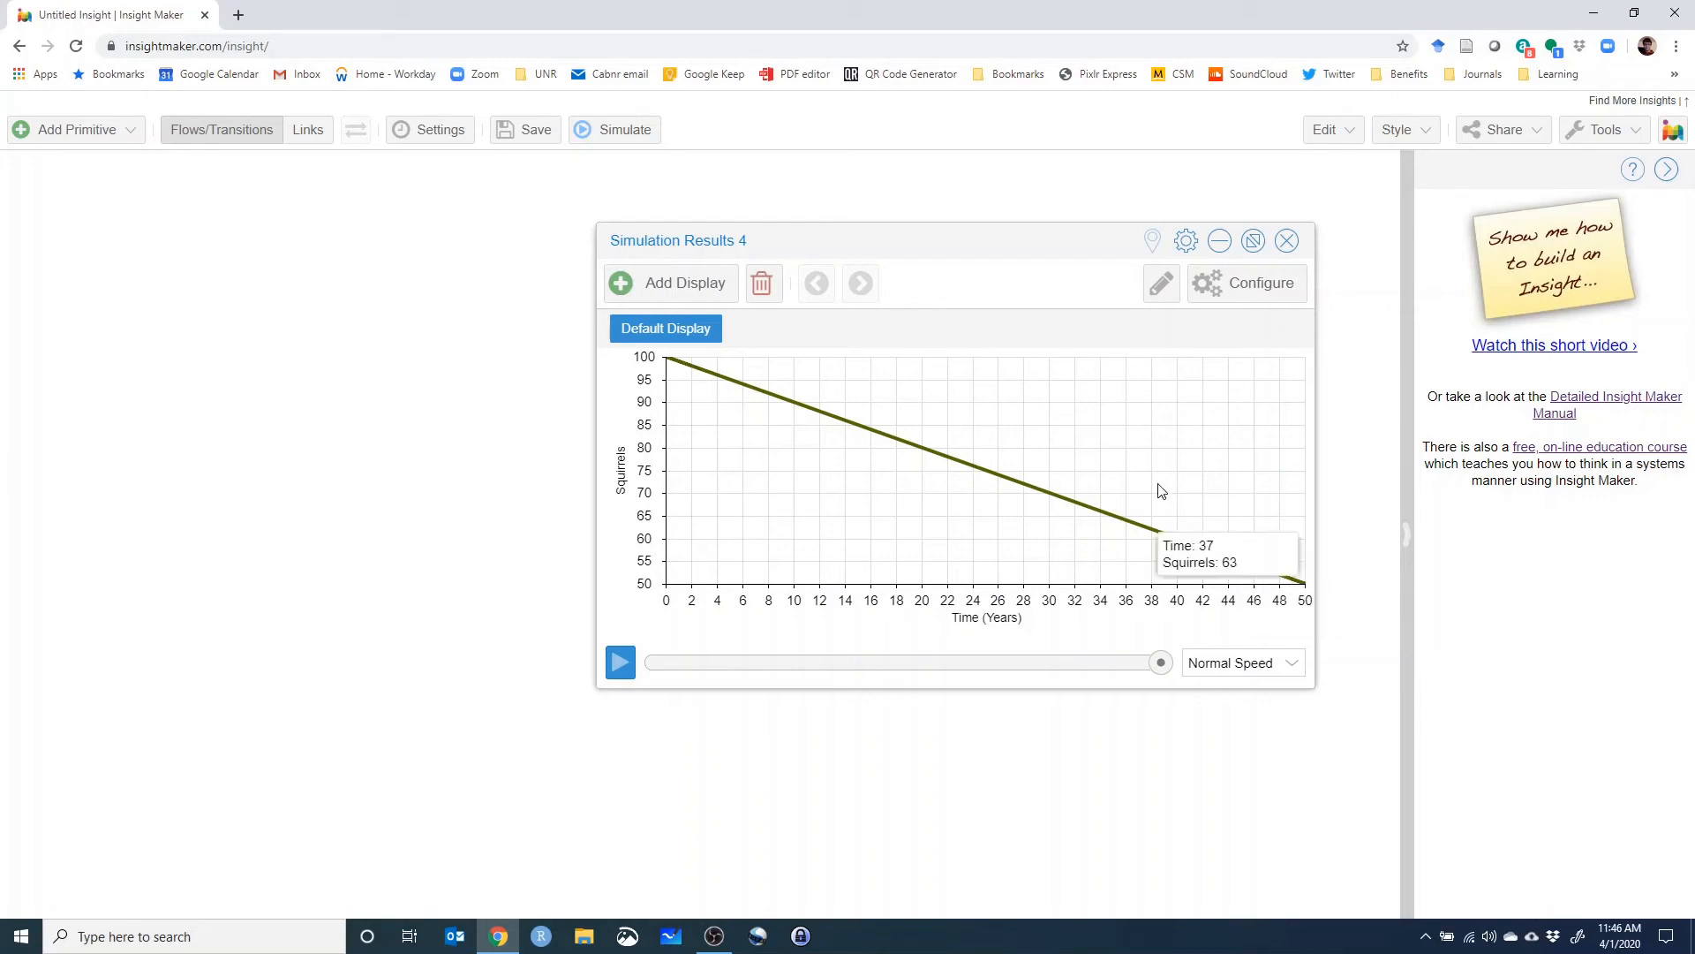
left_click(1287, 241)
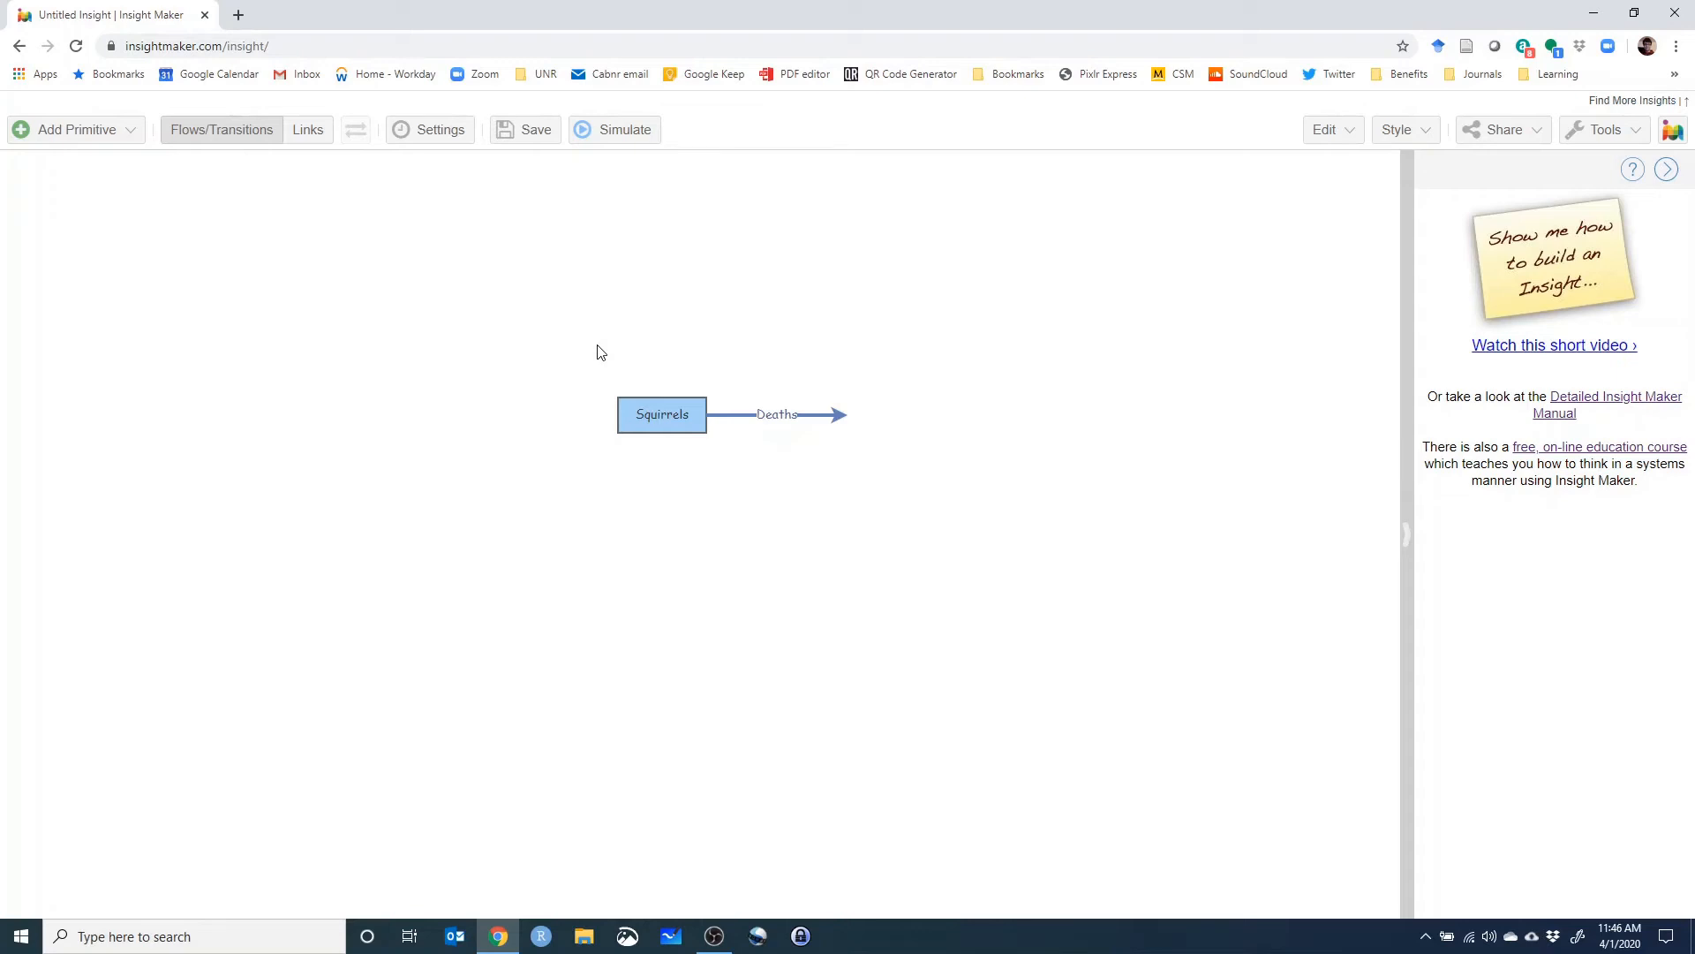
left_click(622, 130)
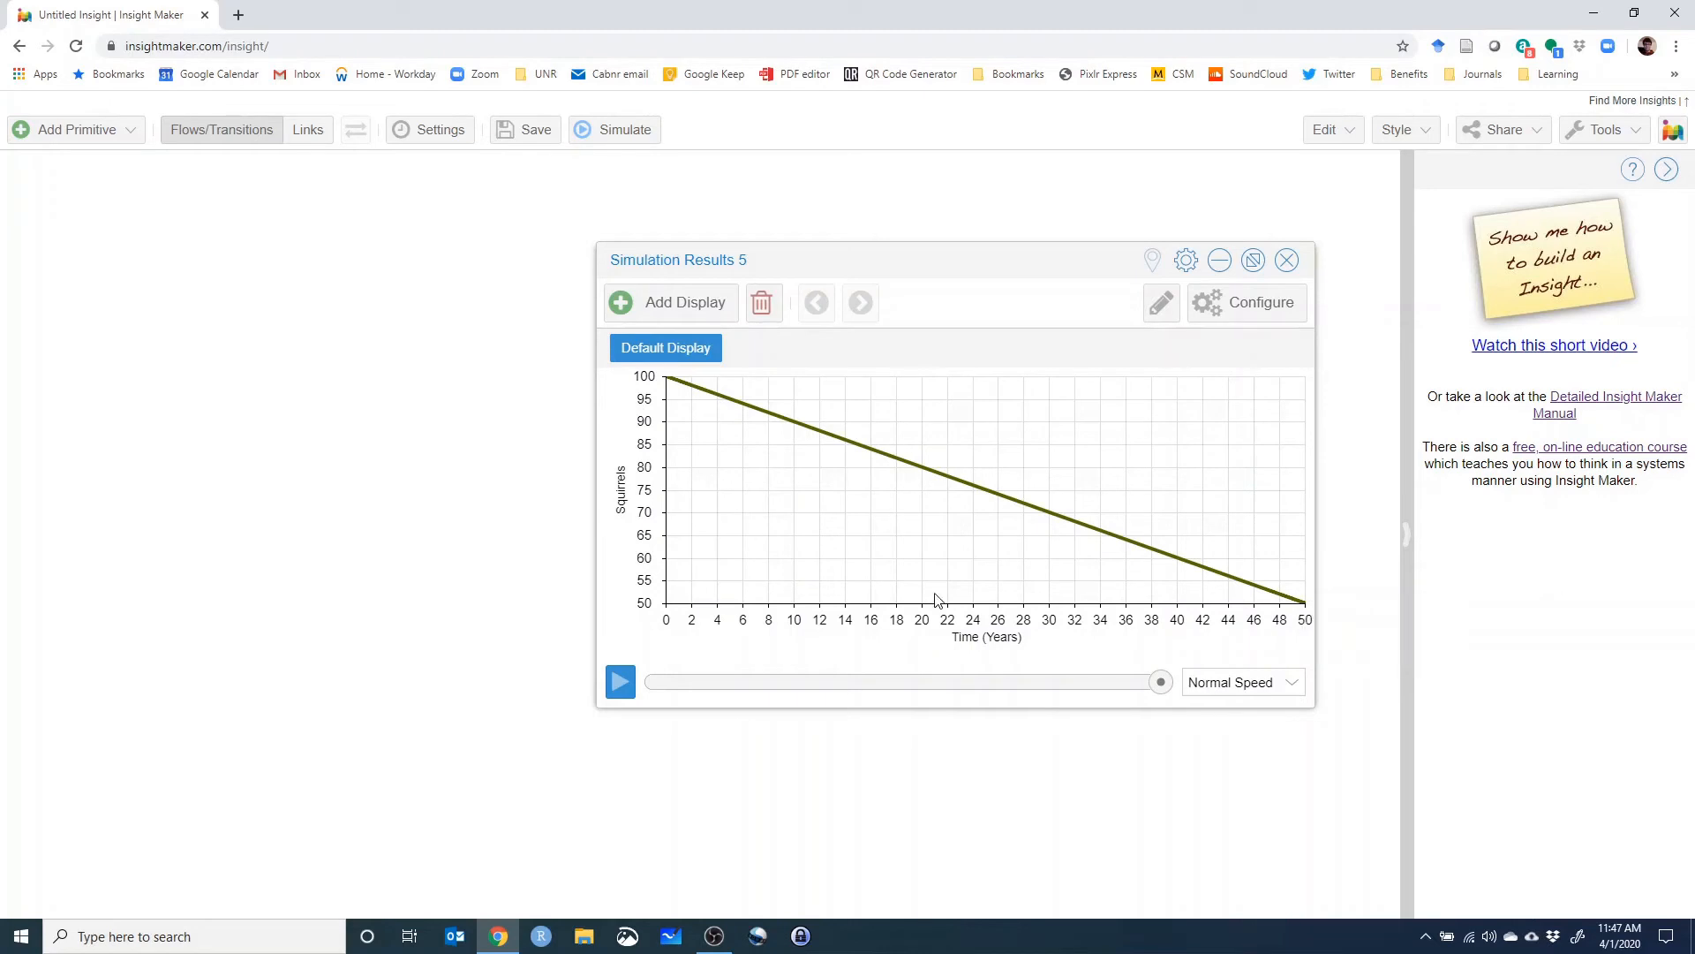
left_click(1286, 260)
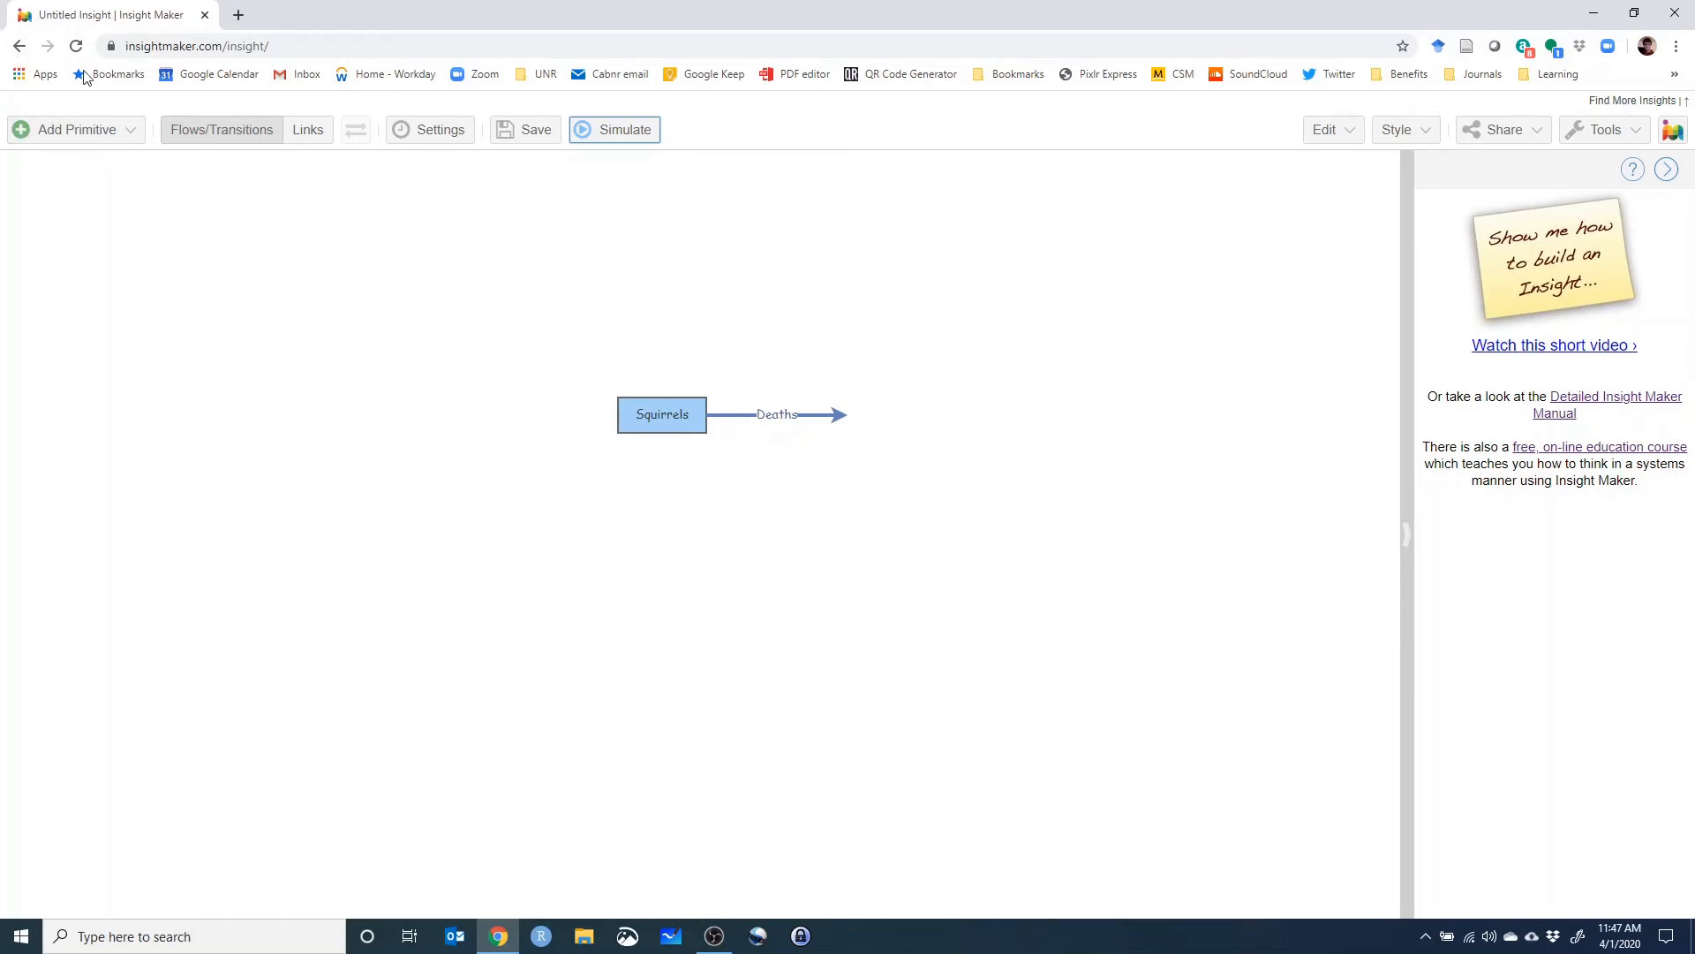
Add a variable above the Deaths flow and name it Death rate.
left_click(80, 129)
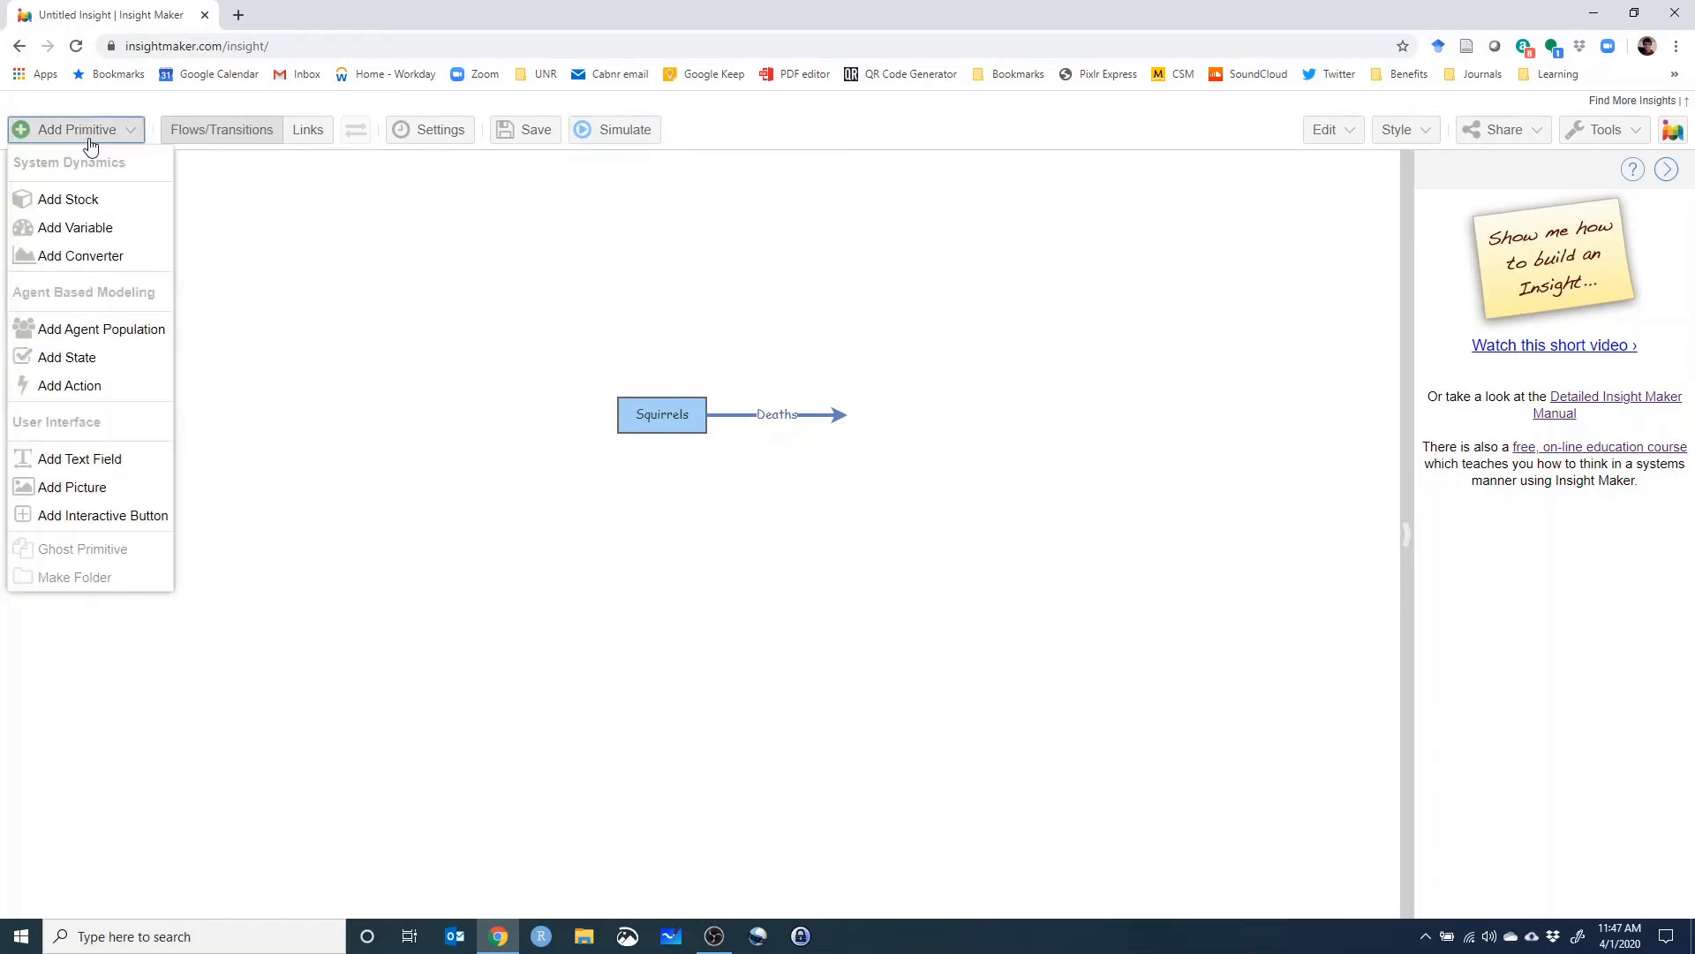
left_click(89, 228)
left_click(265, 242)
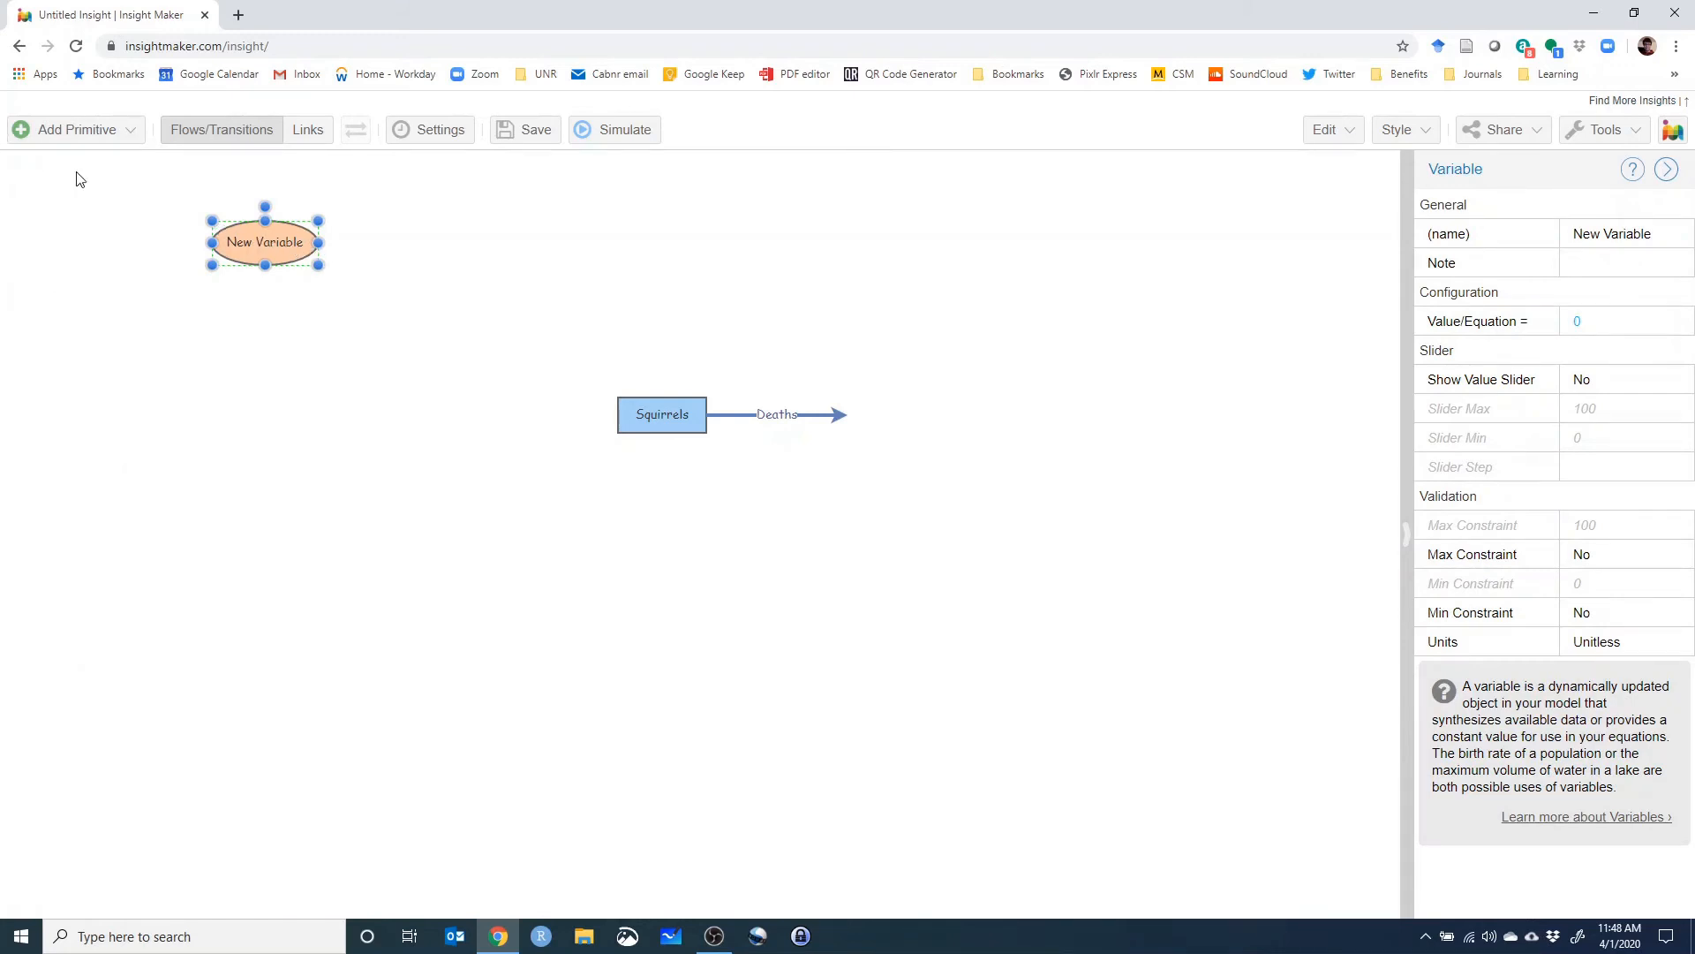
left_click_drag(279, 238, 773, 283)
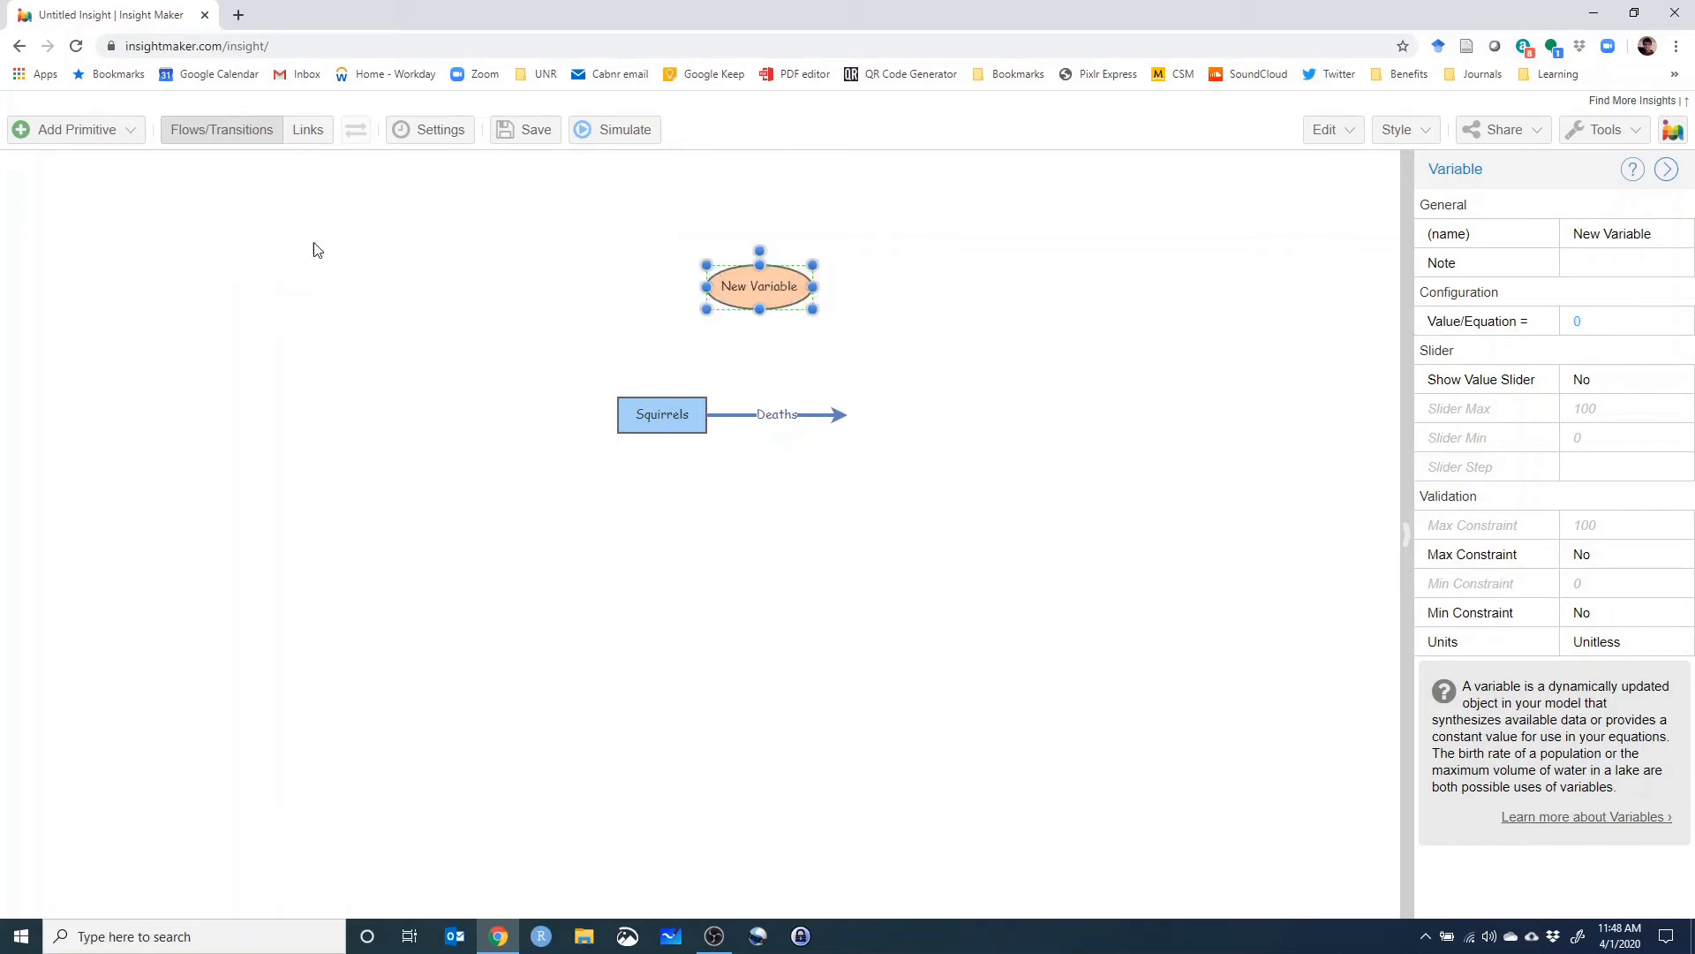
left_click(1633, 232)
type("Death rate")
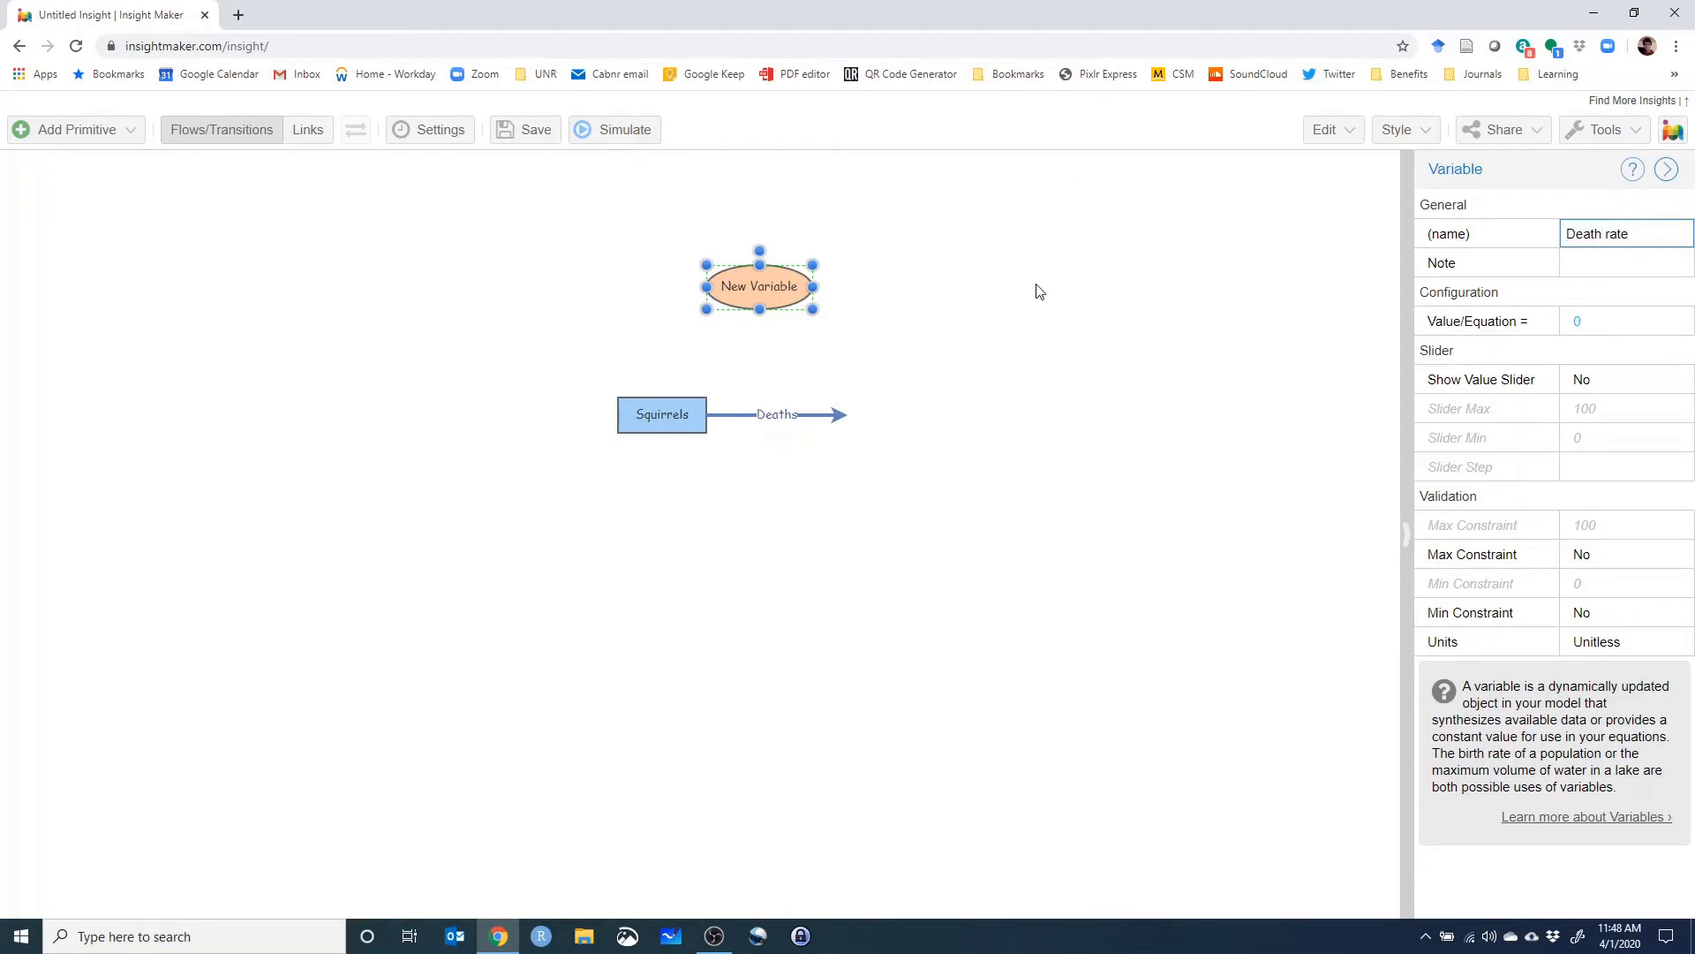
left_click(1108, 287)
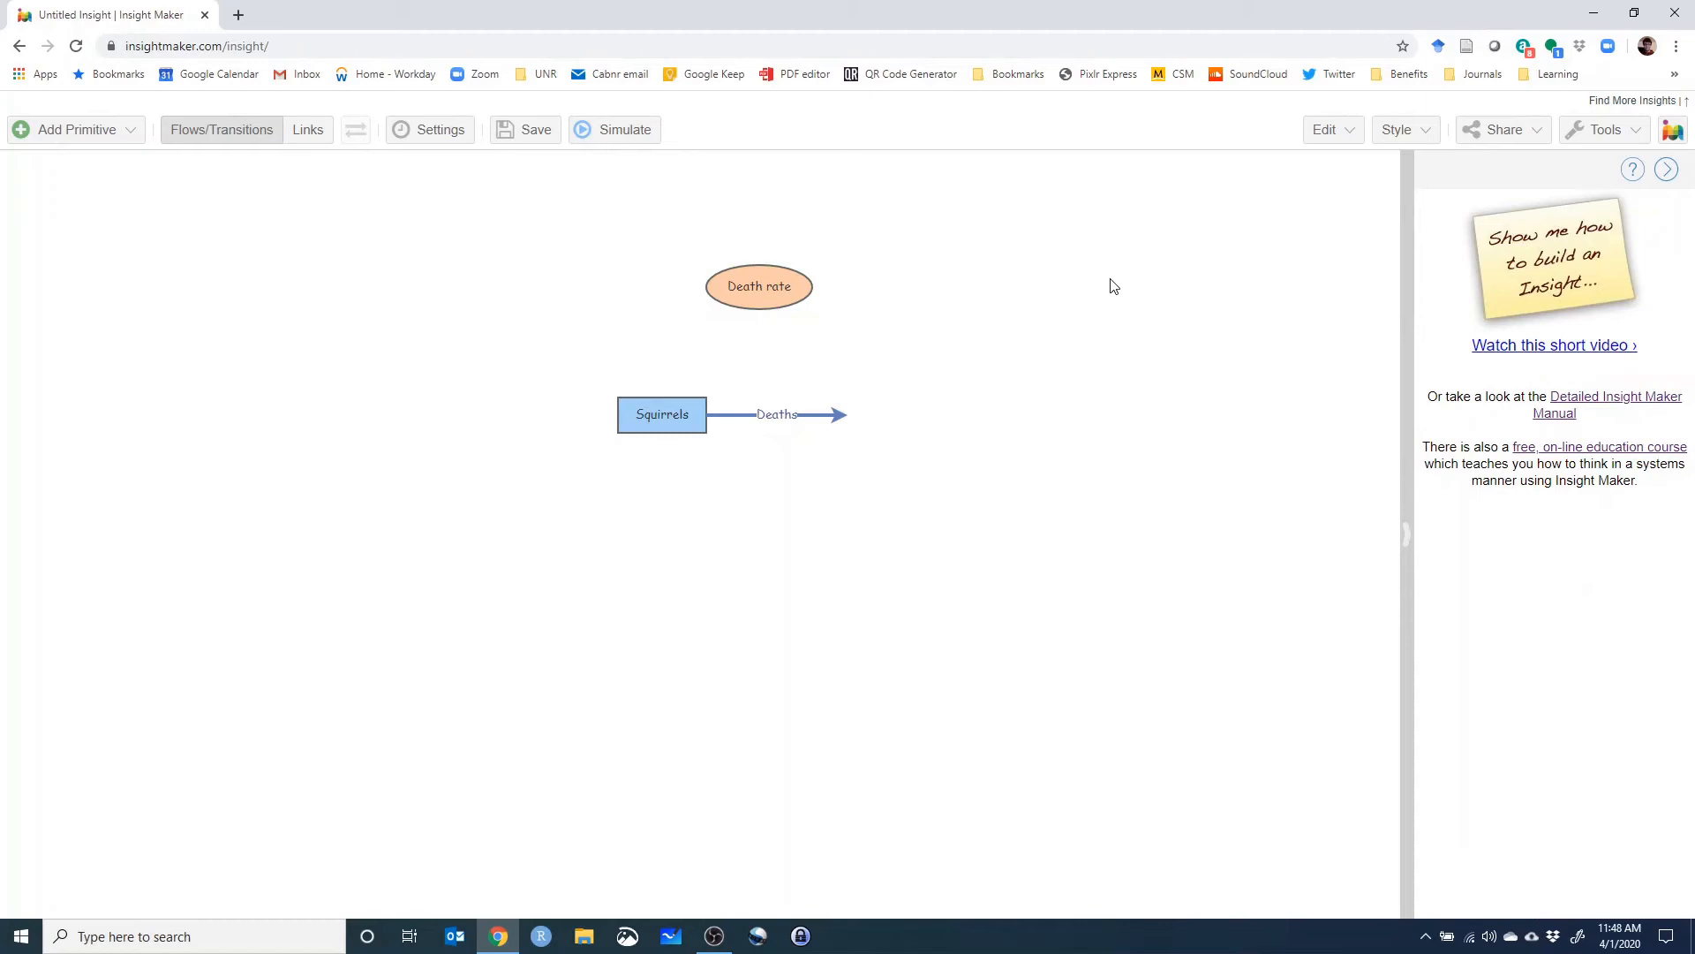
Shift the Death rate variable slightly away from the stock and draw a link from it to the Deaths flow.
left_click_drag(802, 283, 830, 275)
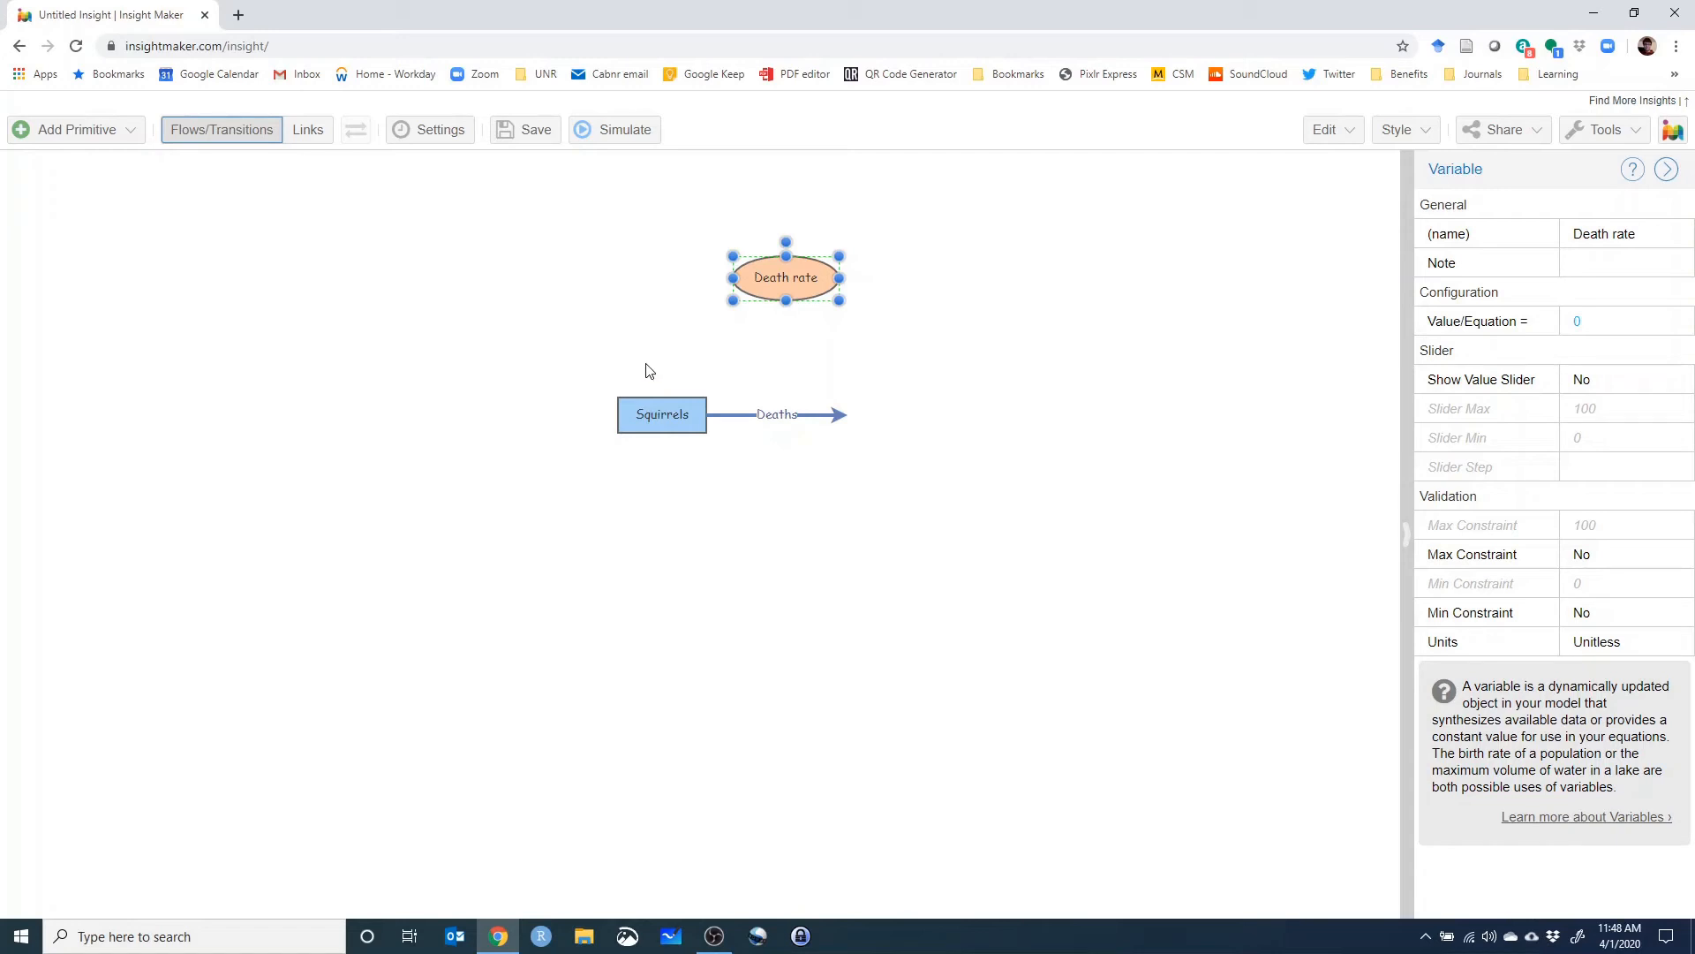
left_click_drag(816, 278, 843, 278)
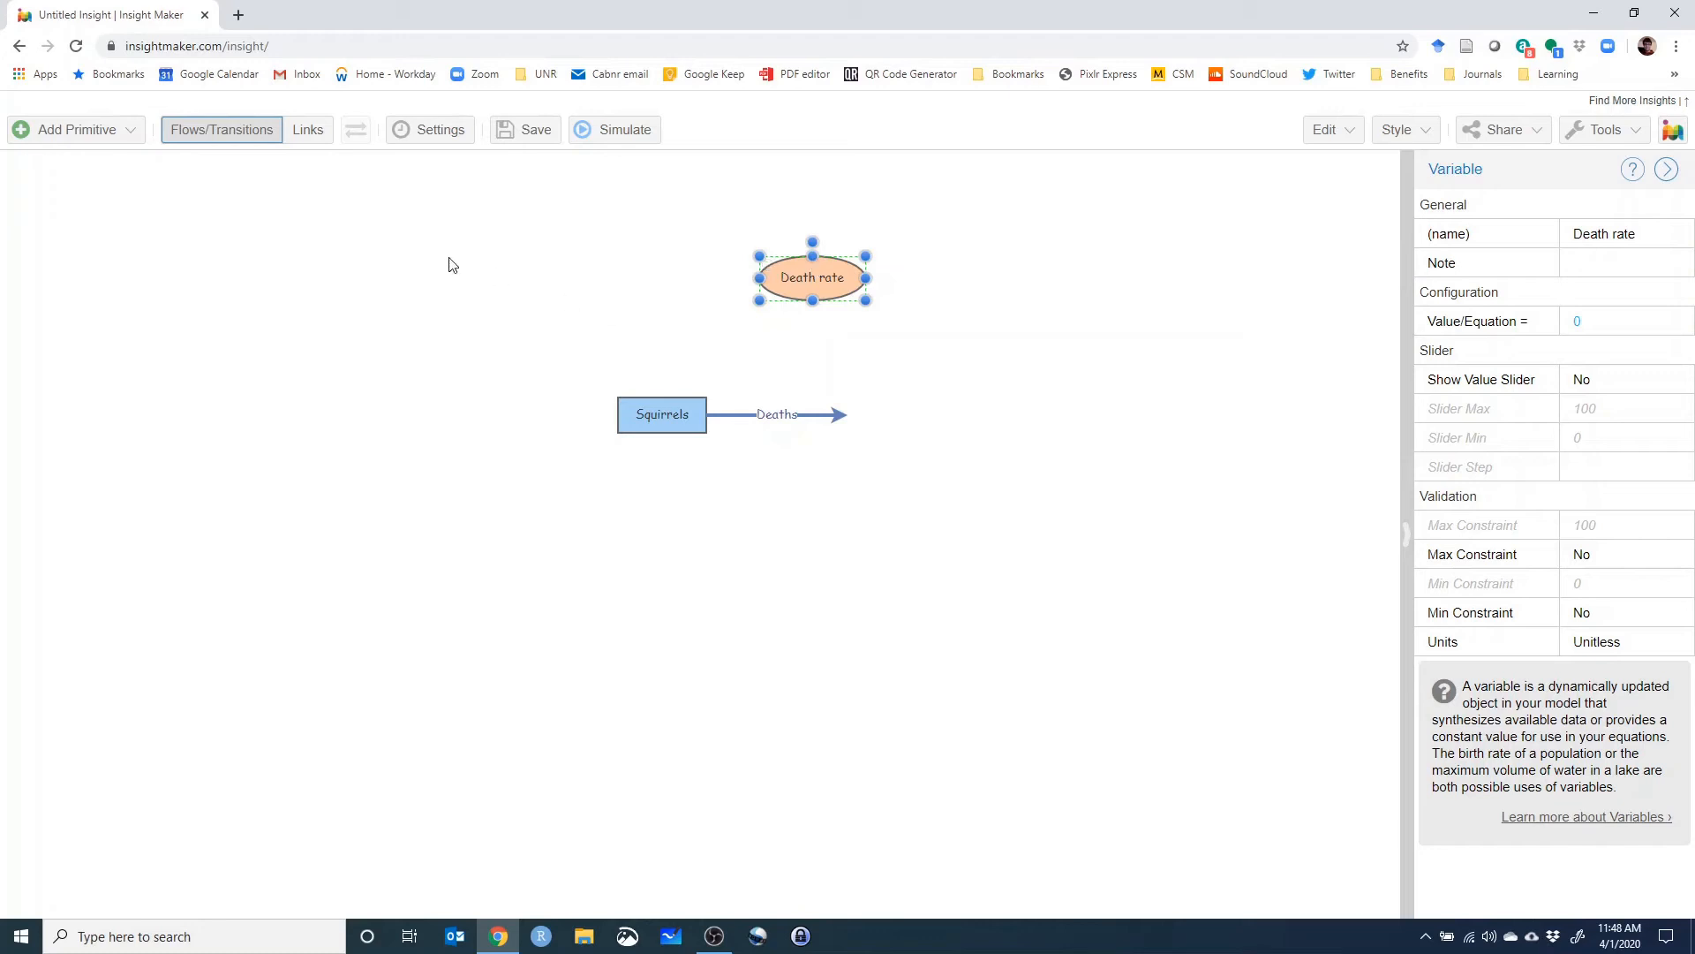
left_click(306, 132)
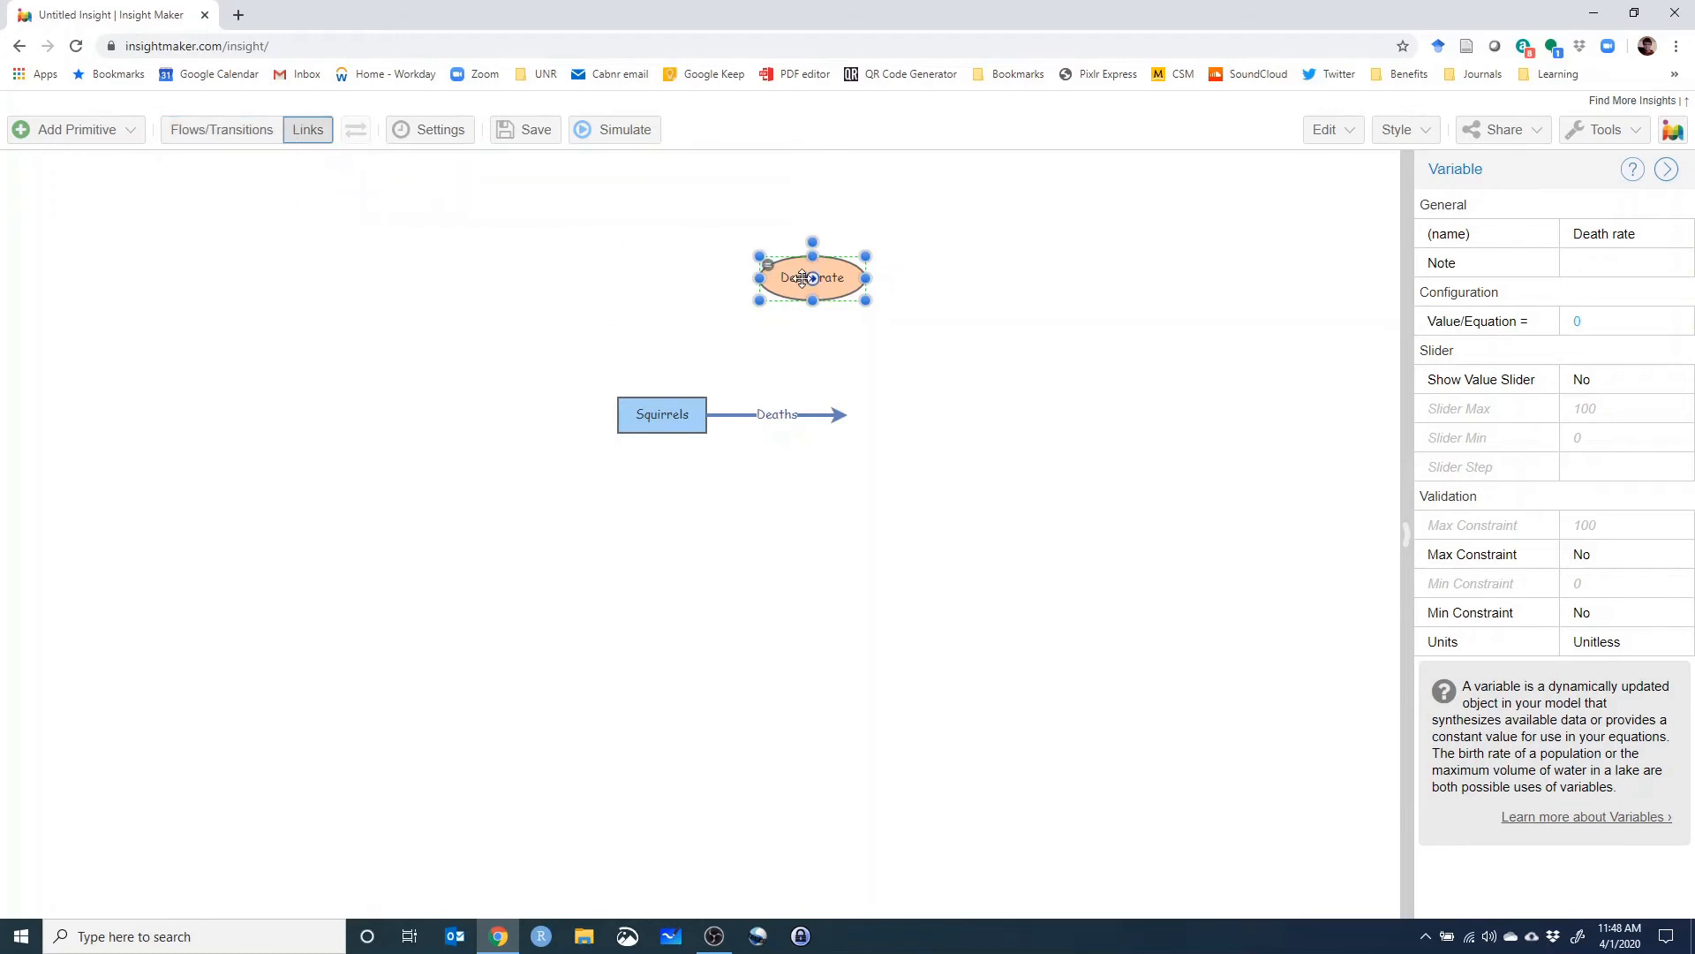
left_click_drag(810, 287, 792, 413)
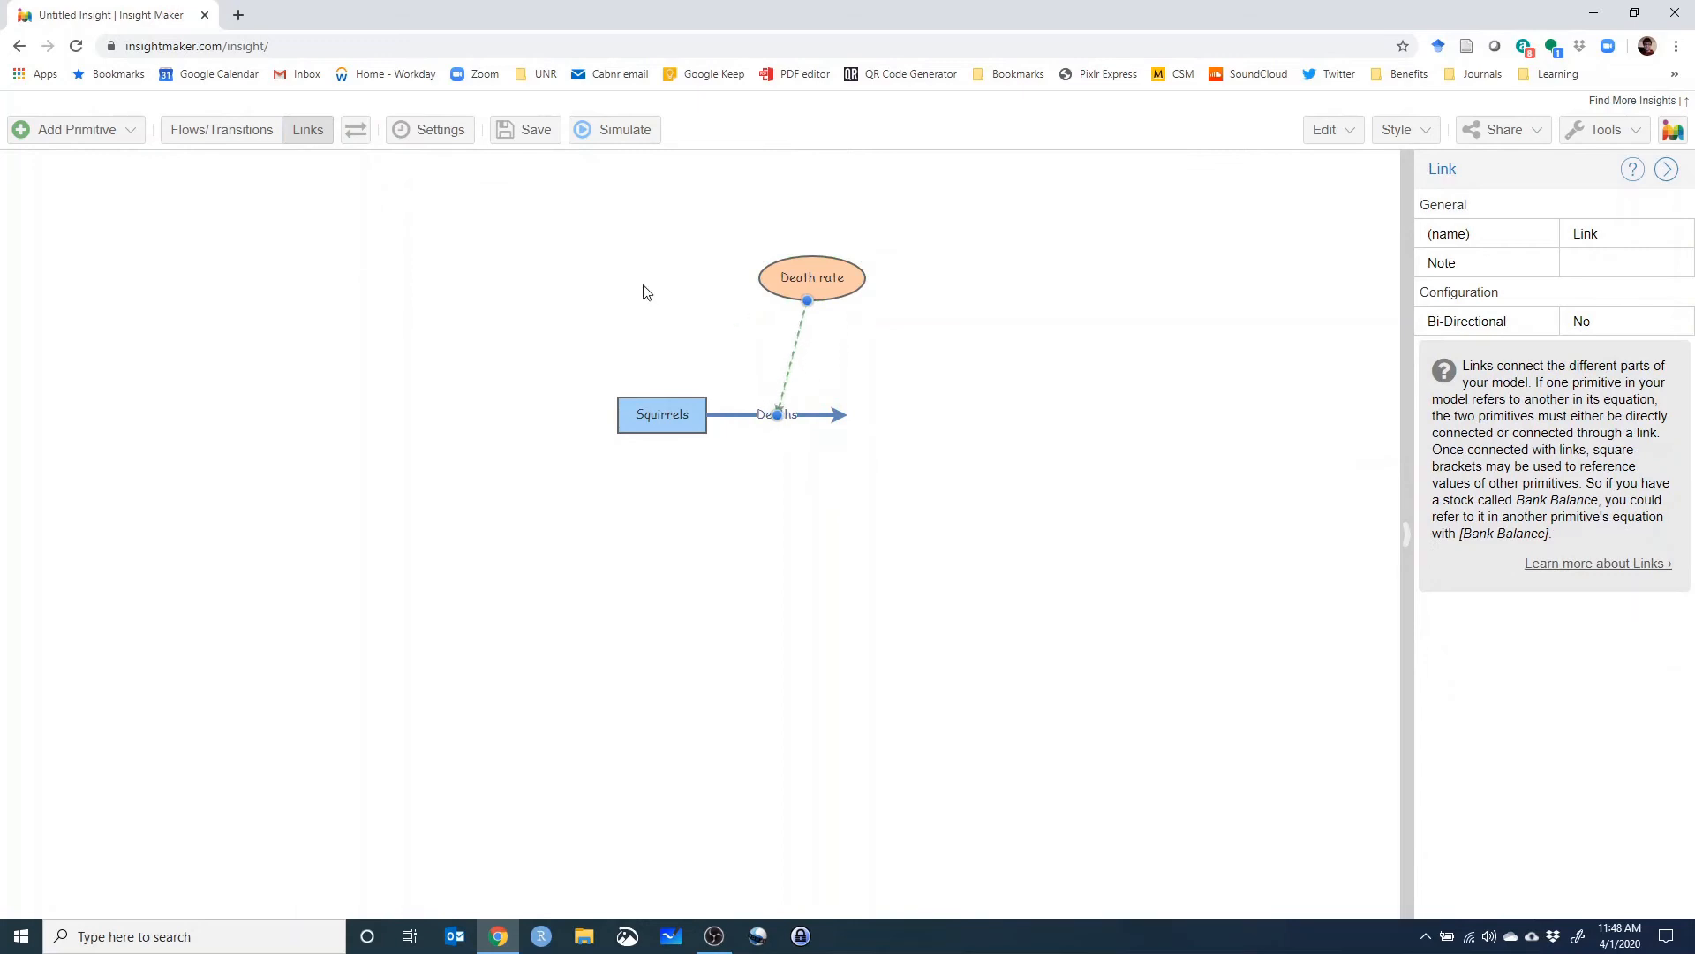
left_click(309, 134)
mouse_move(830, 298)
key("Print")
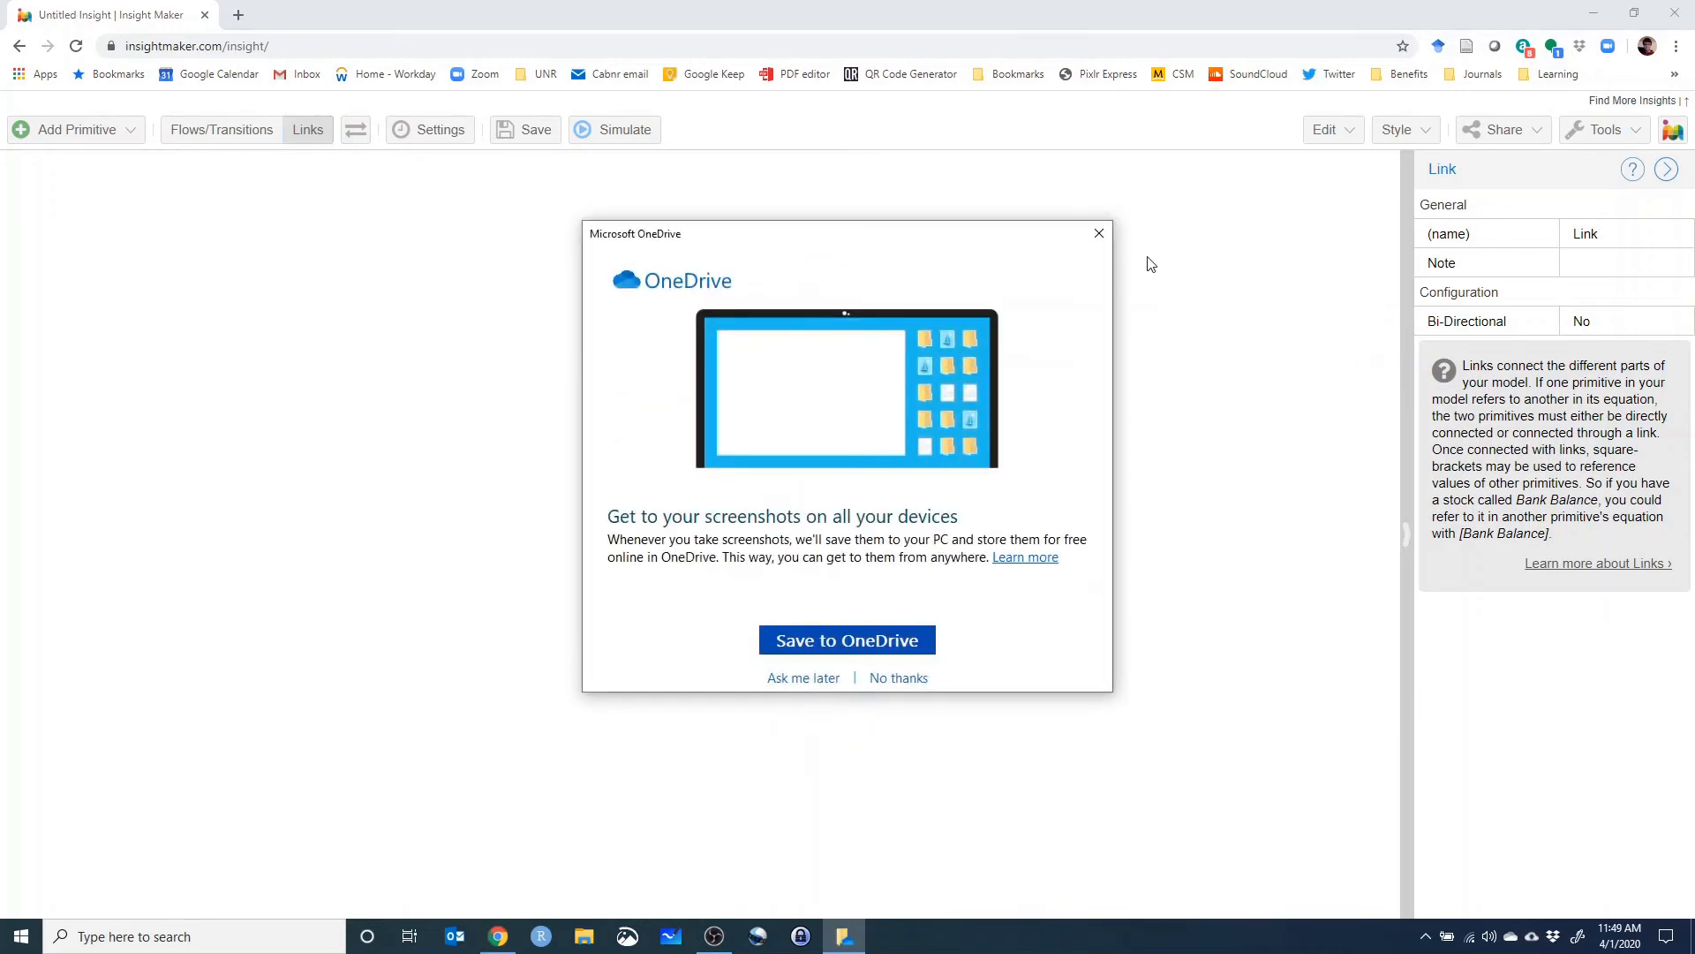
left_click(1100, 230)
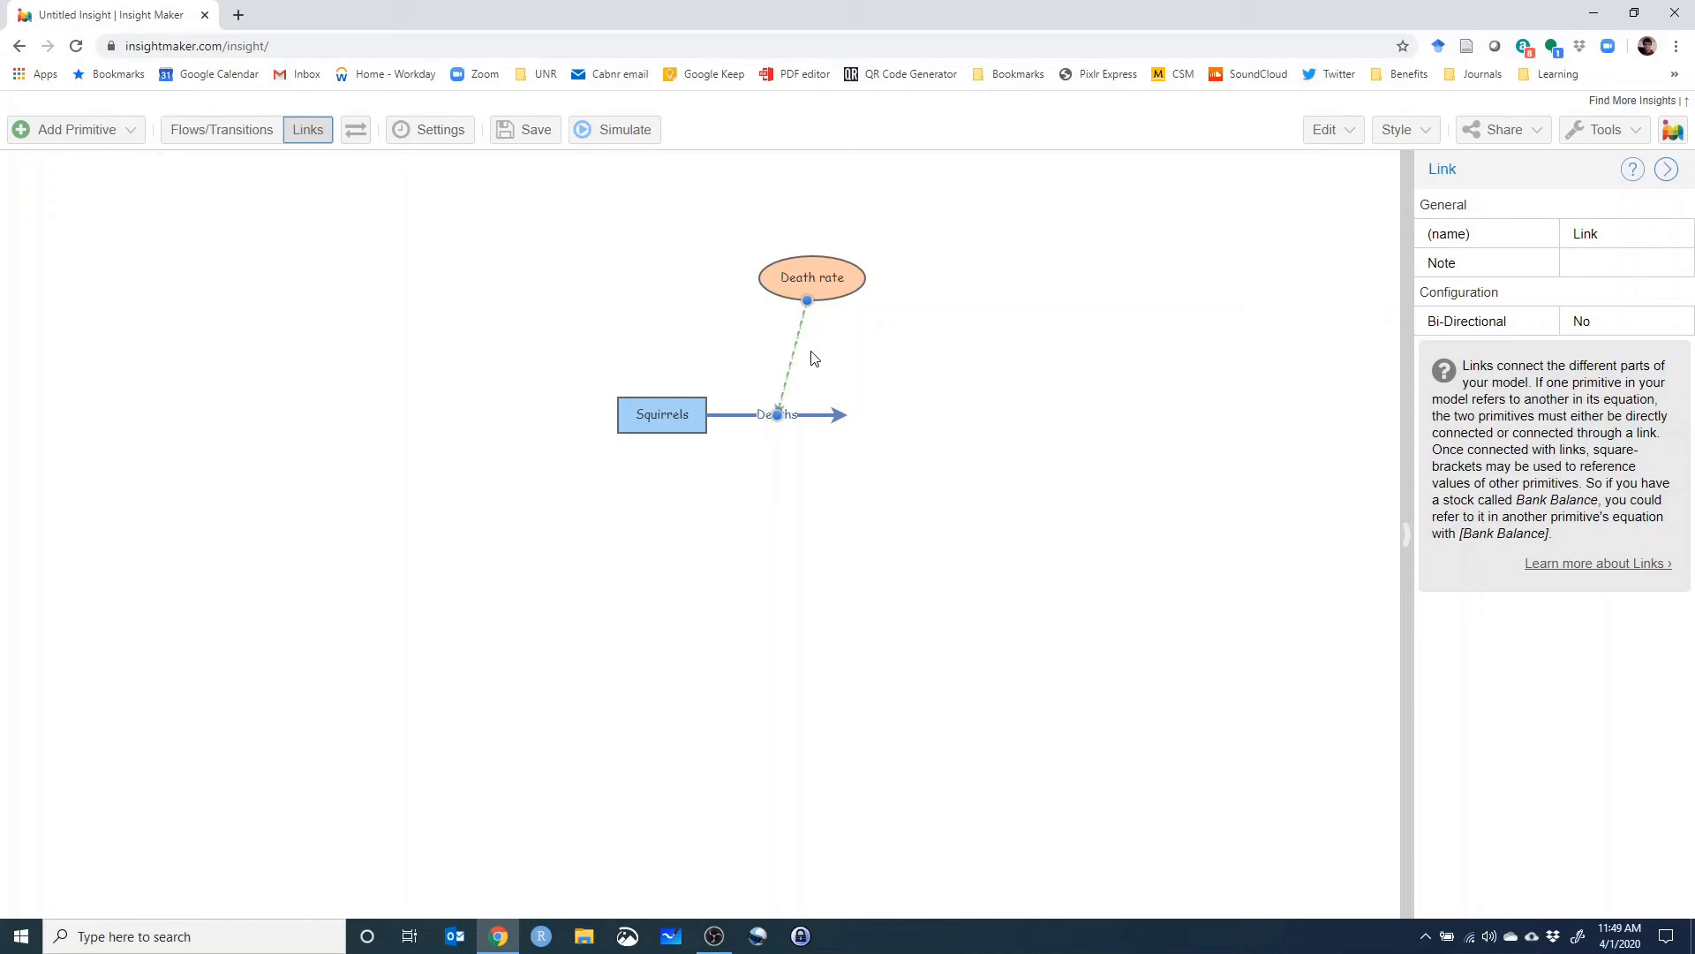
Select the link between Death rate and Deaths and draw it again from the variable to the flow.
left_click(769, 358)
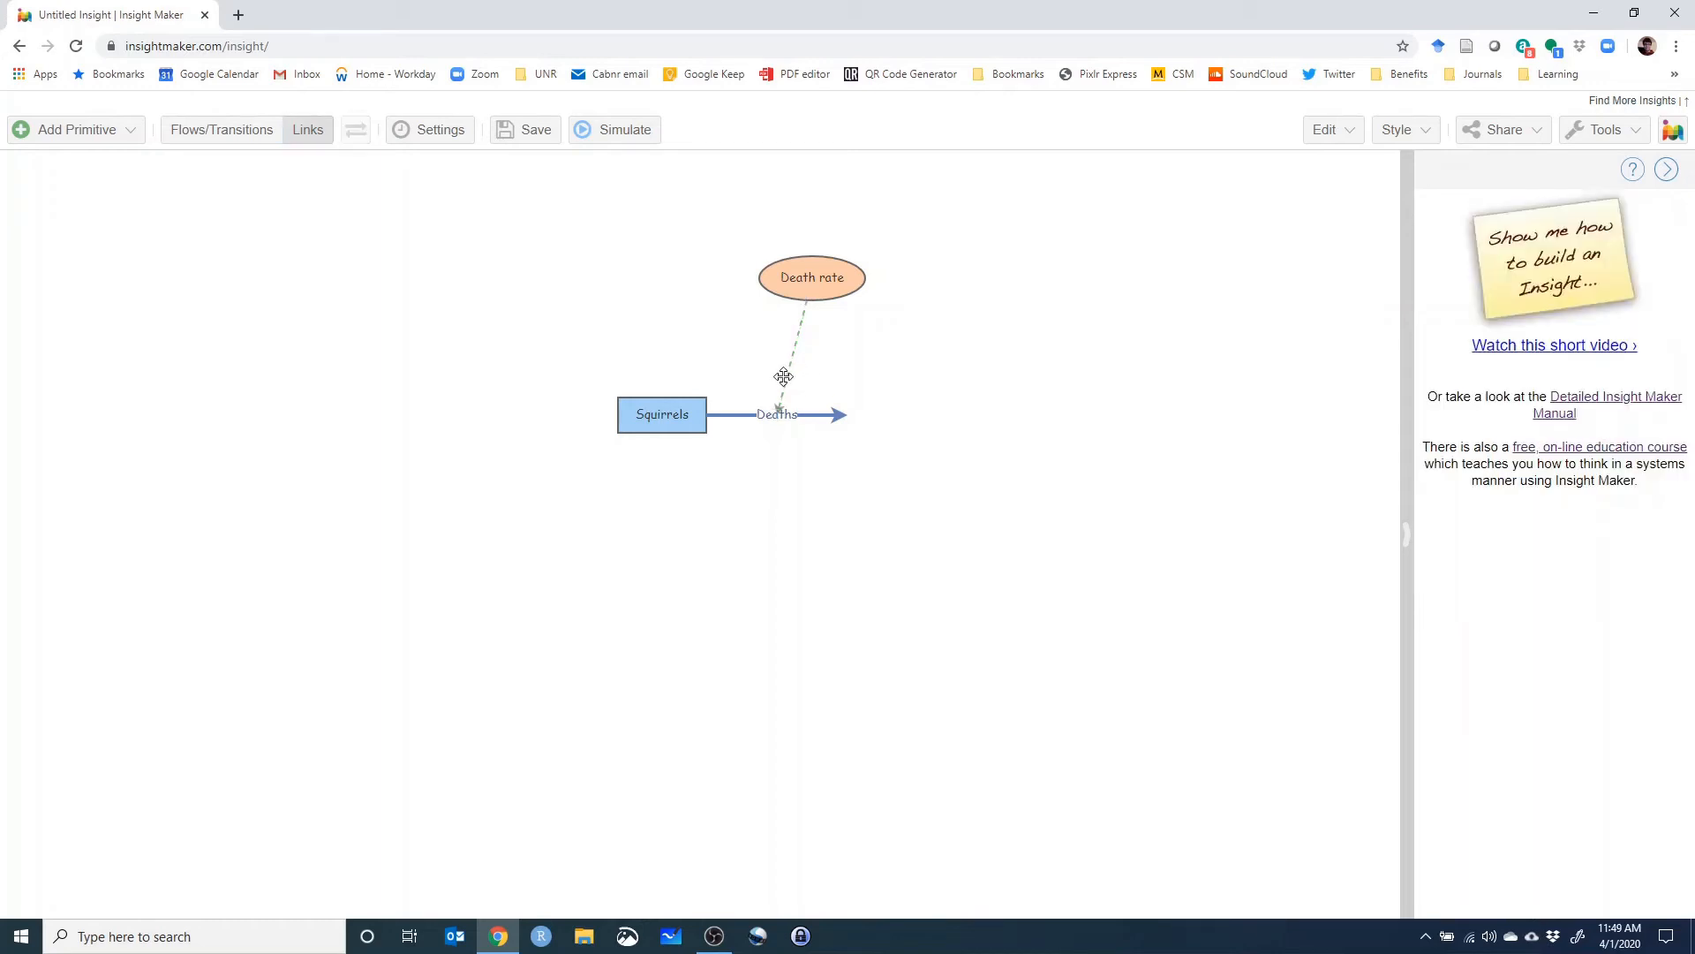
left_click(789, 376)
left_click(786, 390)
left_click(307, 130)
left_click_drag(812, 279, 793, 412)
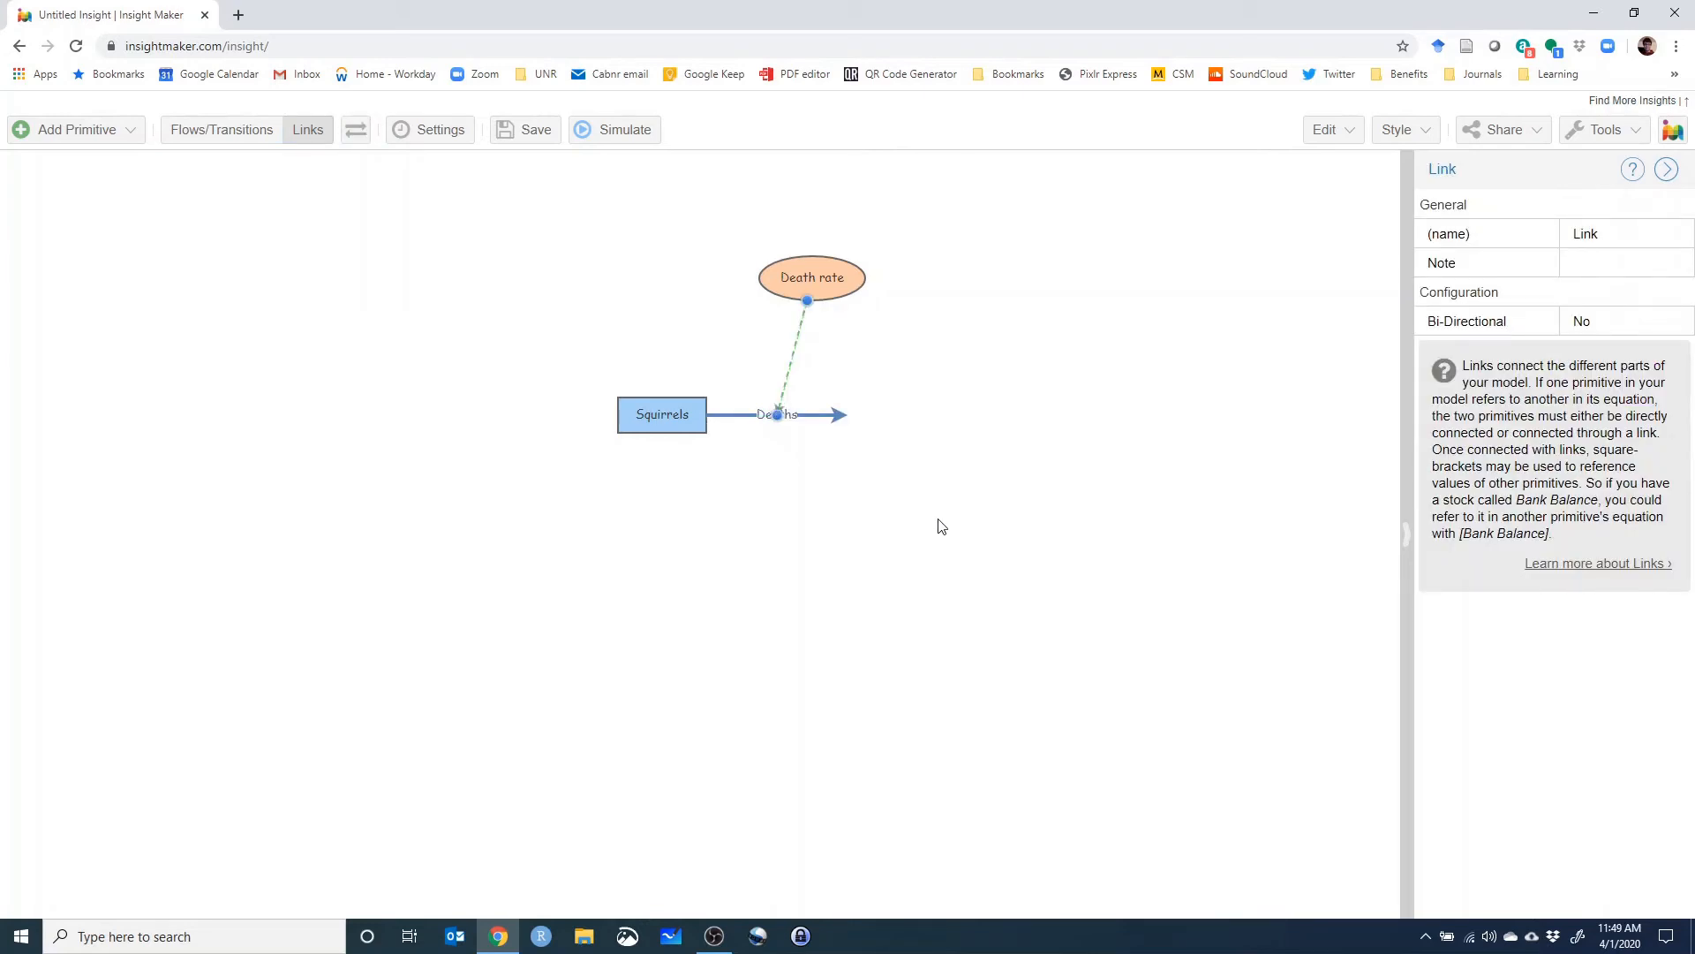
mouse_move(768, 274)
double_click(770, 276)
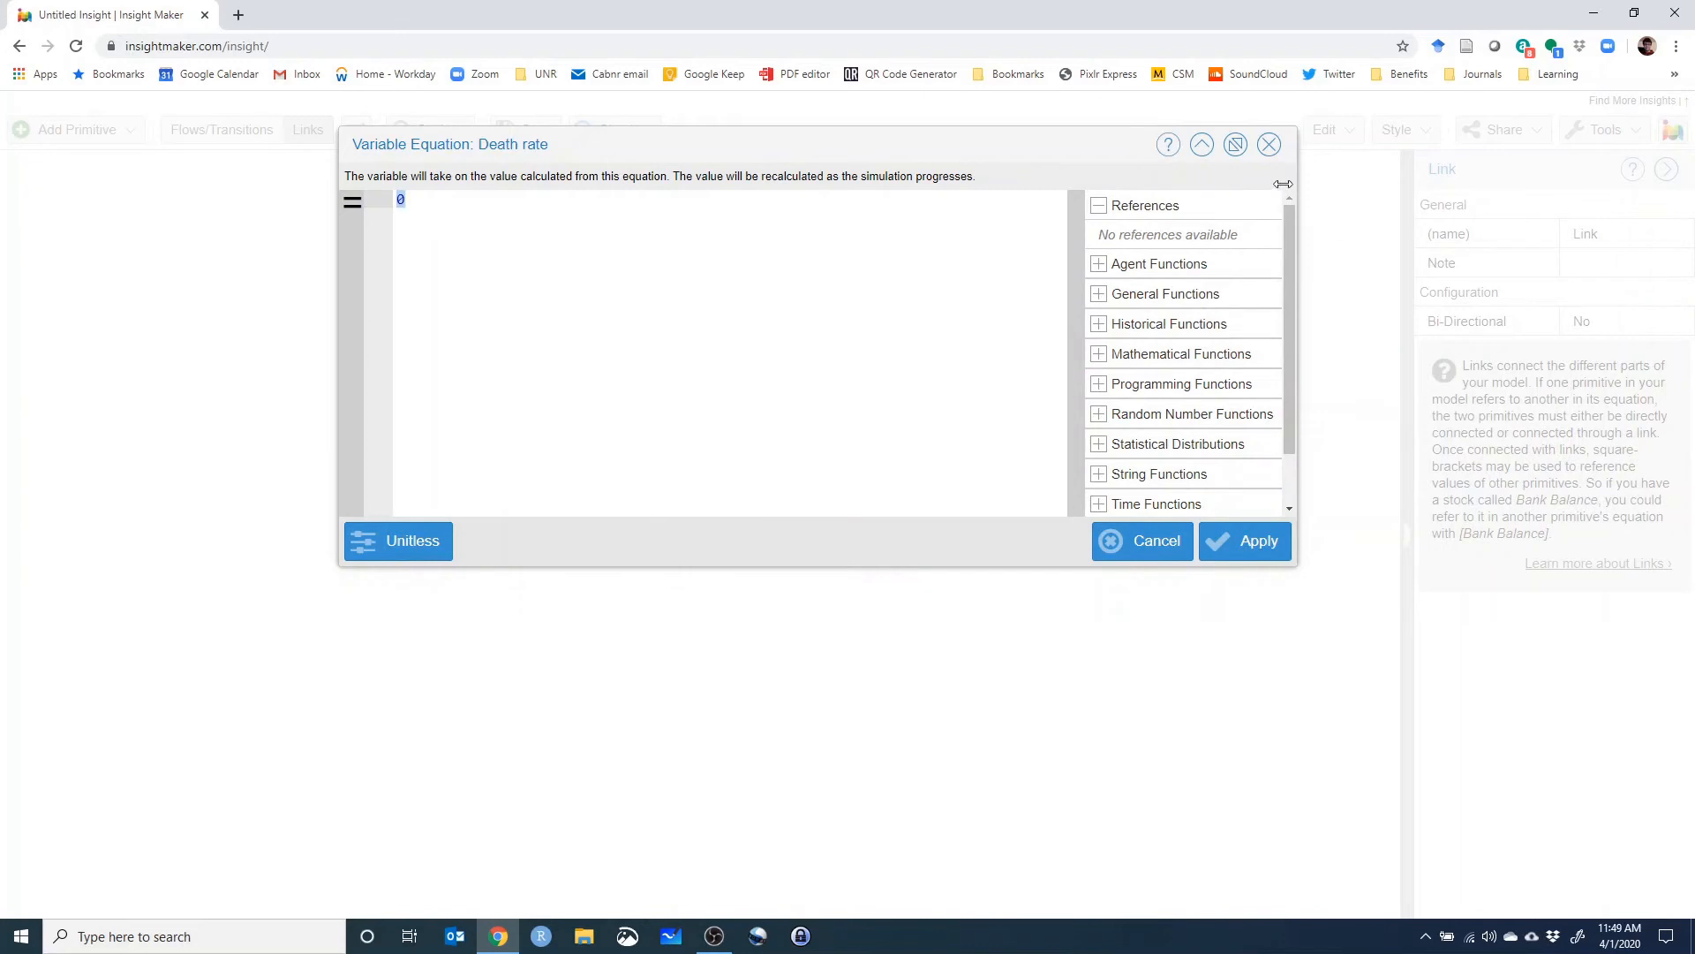
left_click(1269, 144)
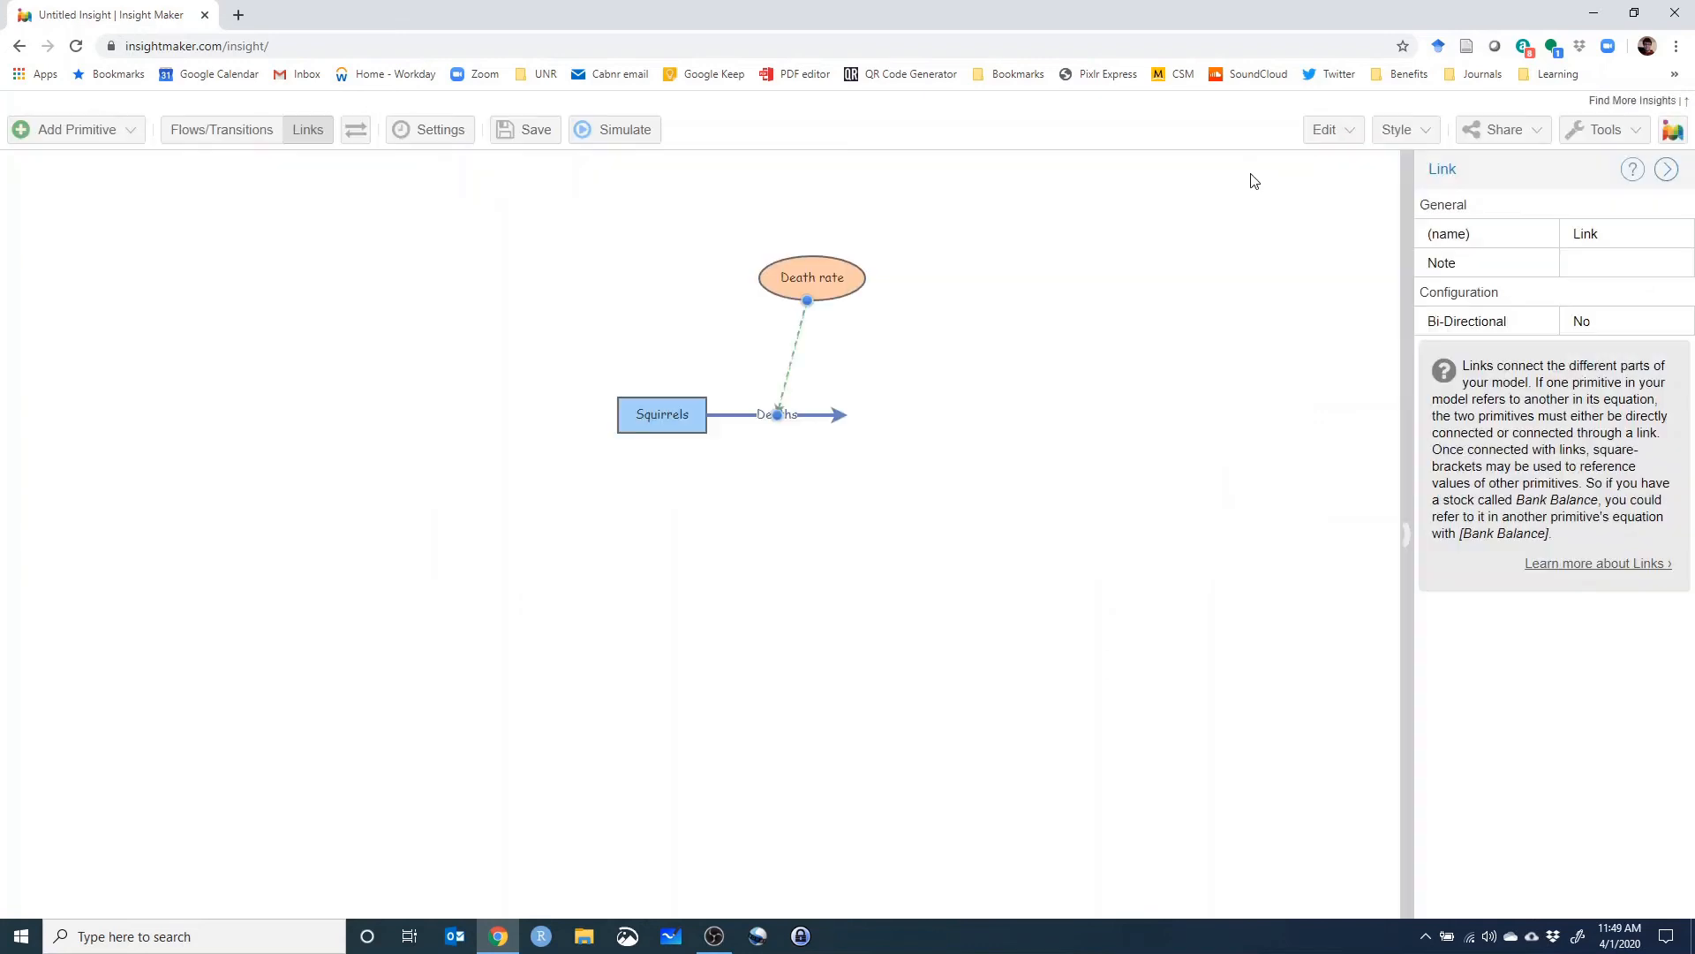
Set the equation of the Death rate variable to .15 and apply it.
double_click(768, 275)
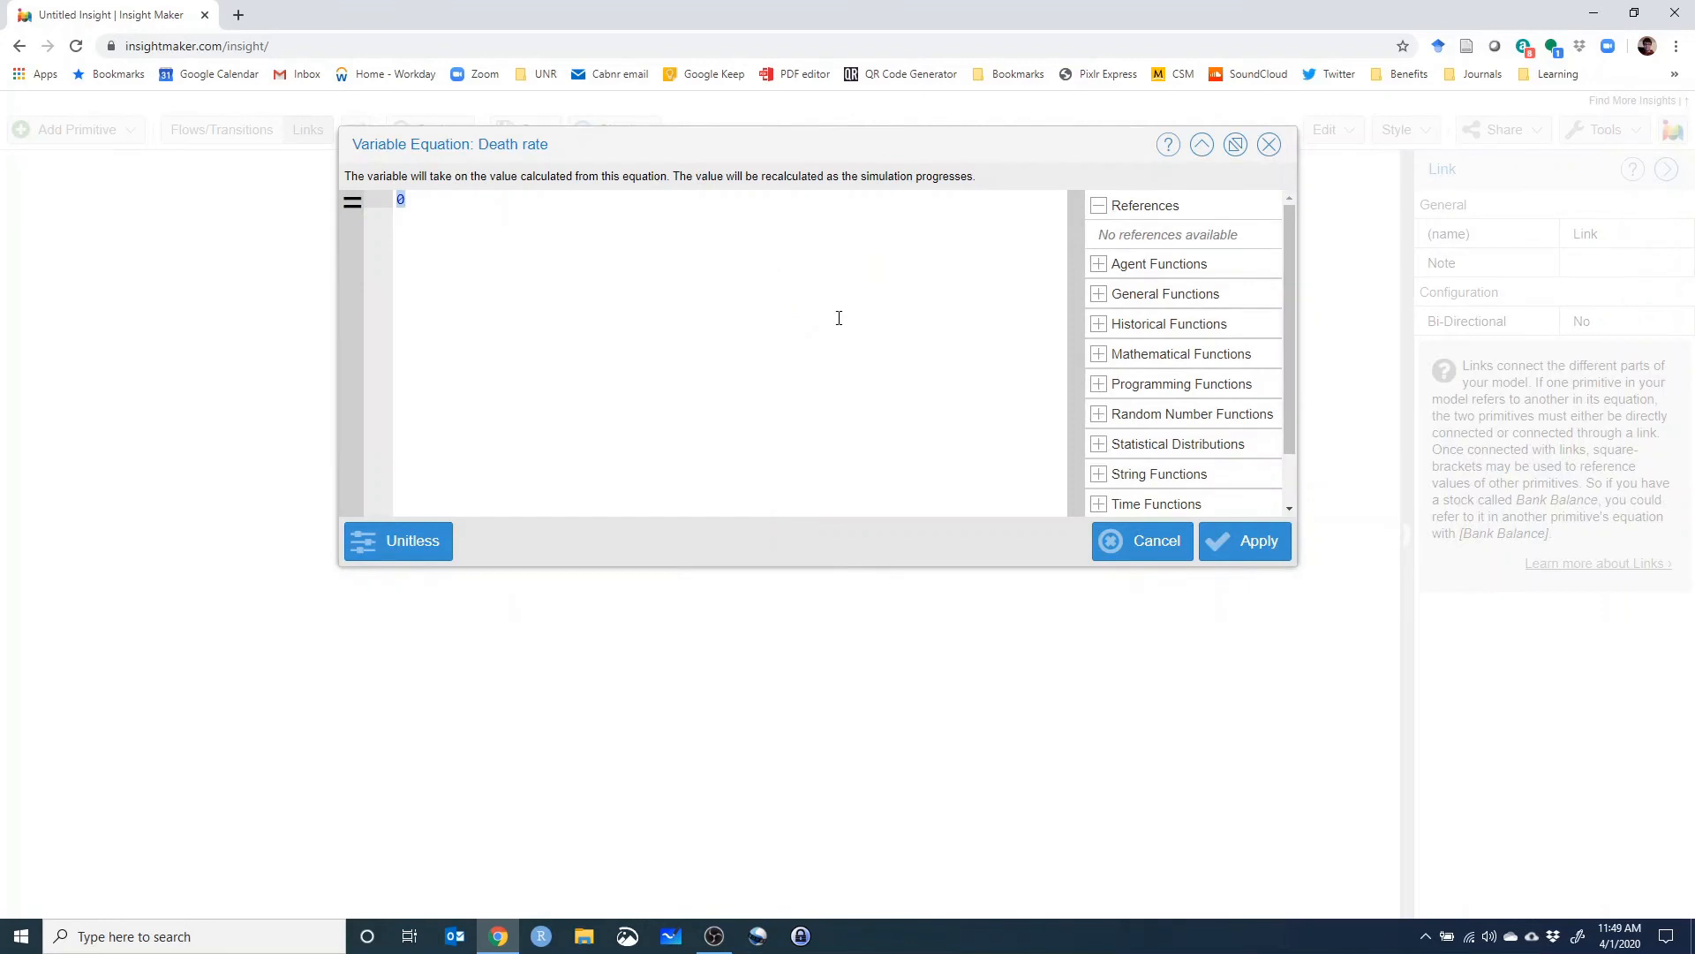
left_click(839, 318)
type(".15")
left_click(1225, 542)
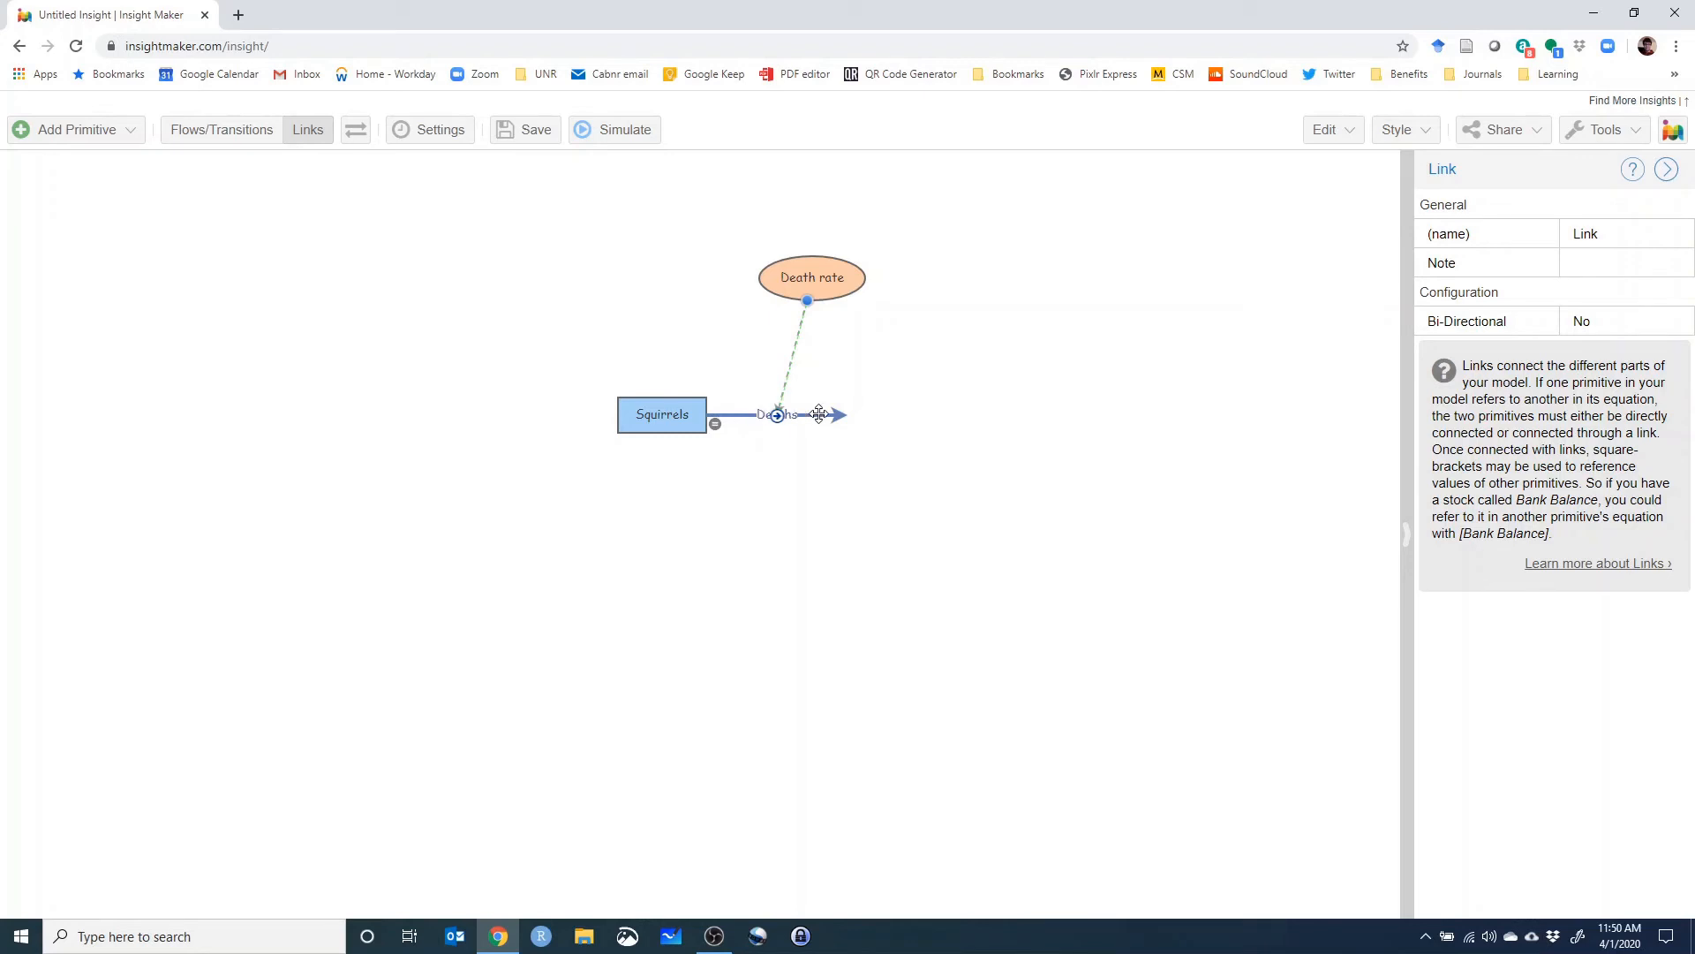
Set the flow rate of the Deaths flow to [Squirrels]*[Death rate] and apply it.
left_click(740, 414)
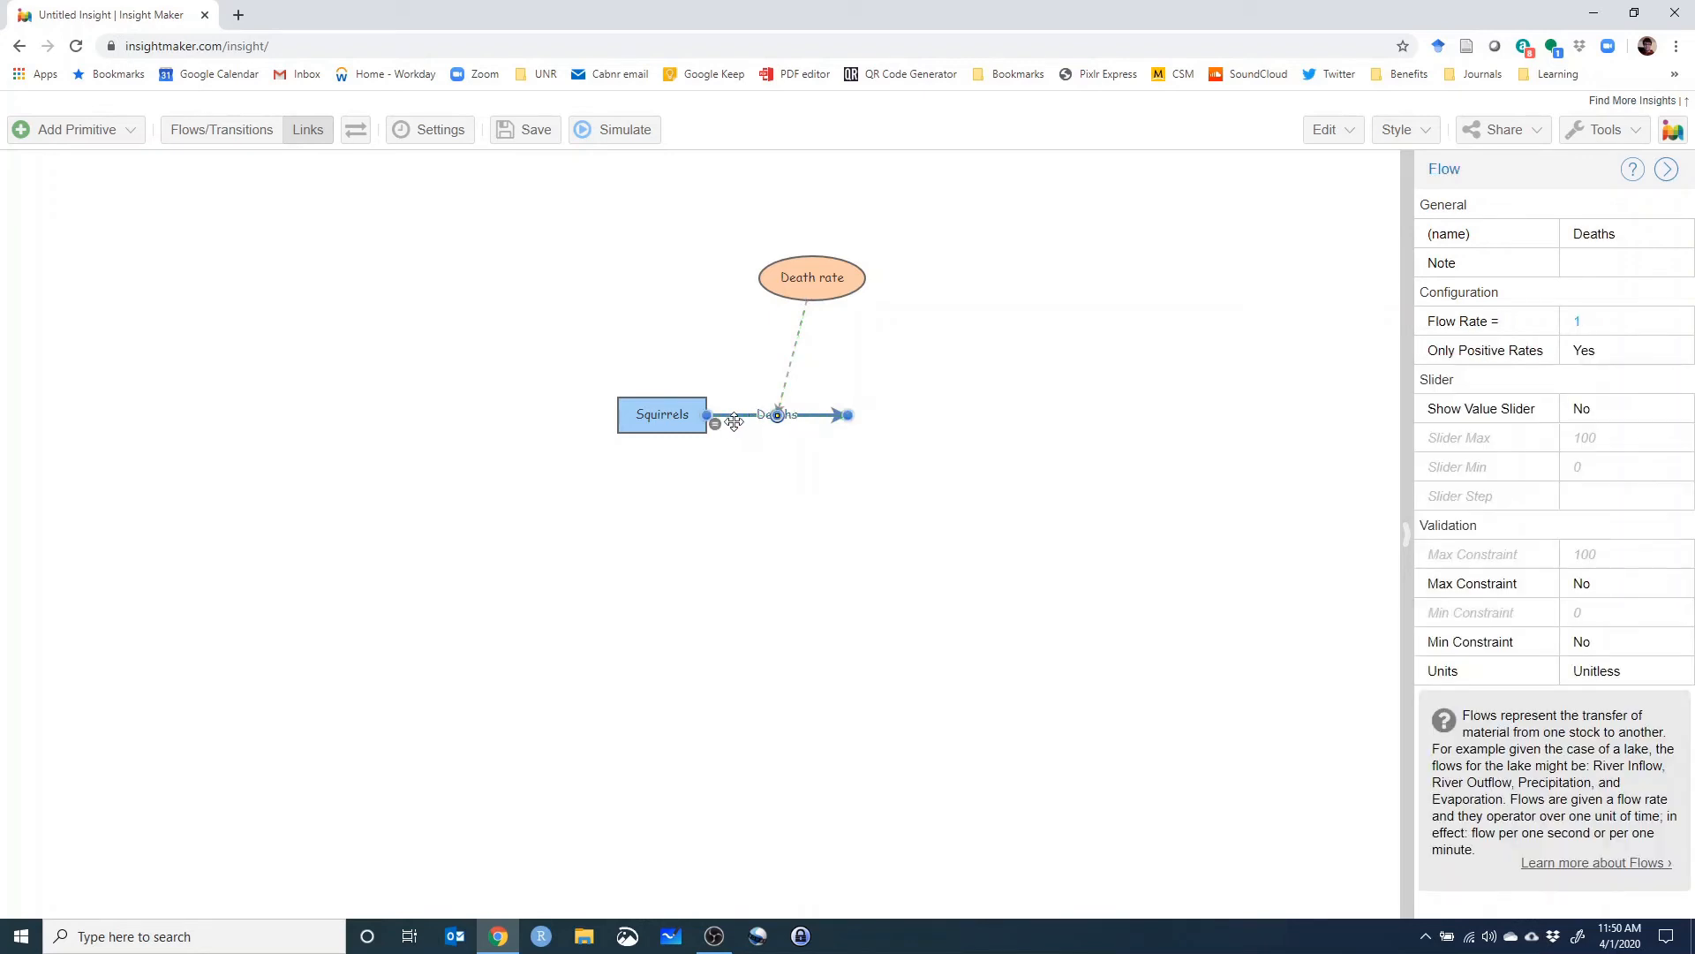
double_click(717, 423)
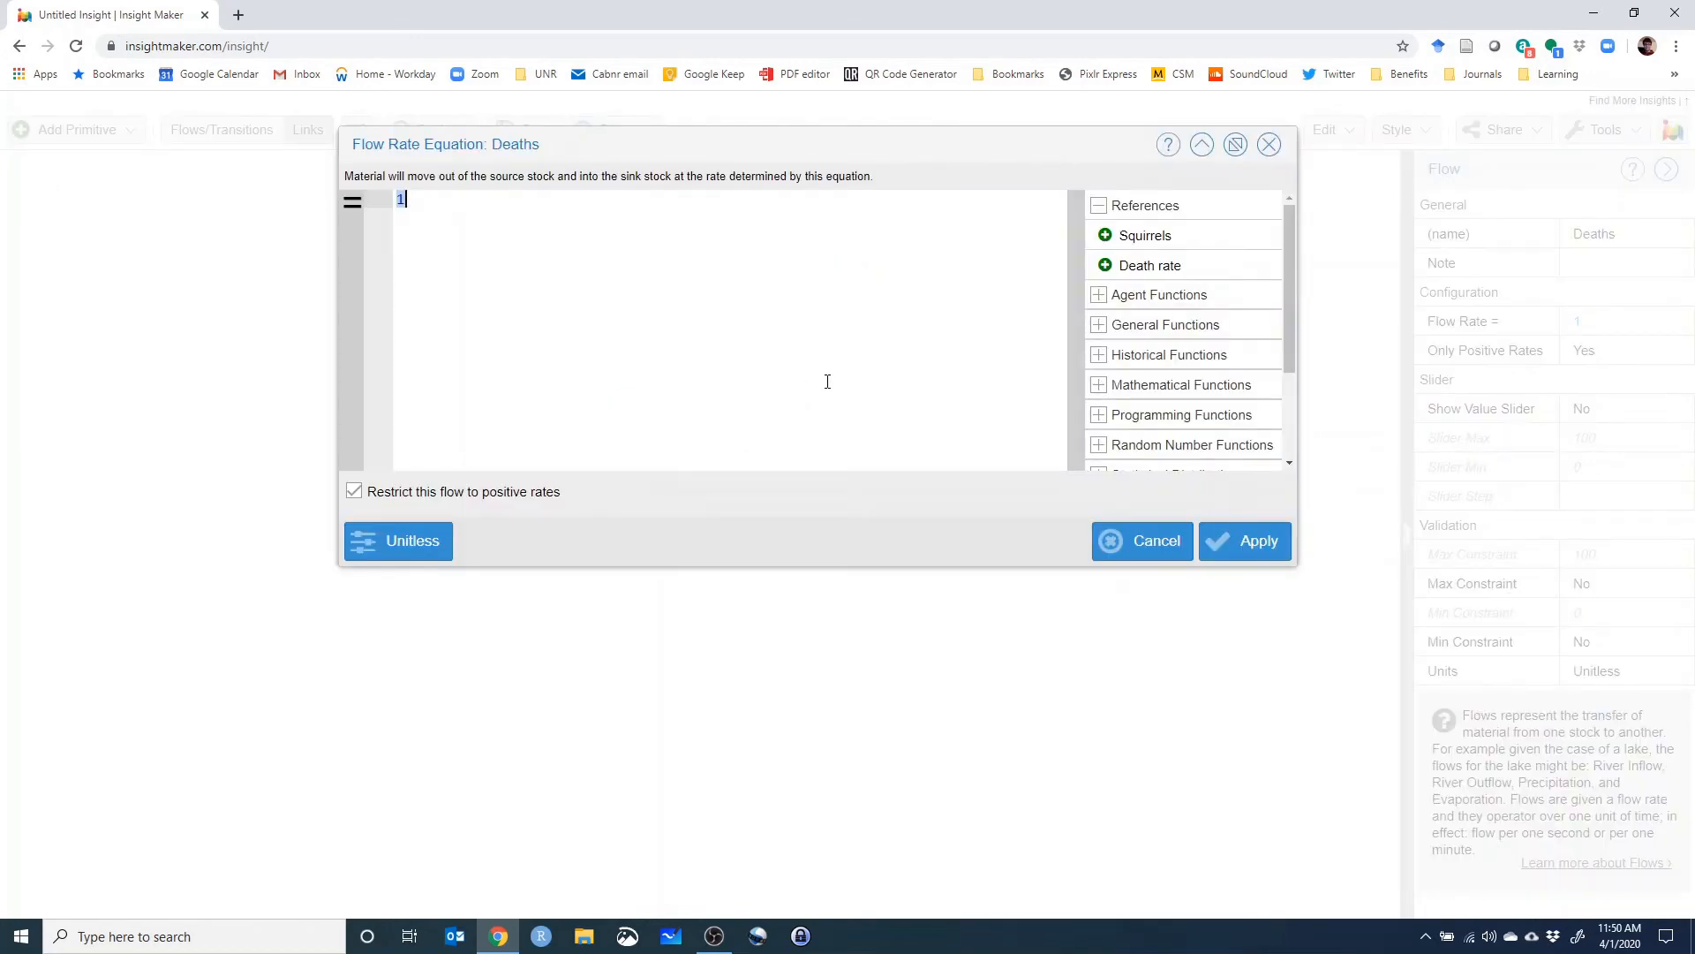
key("BackSpace")
left_click(1155, 239)
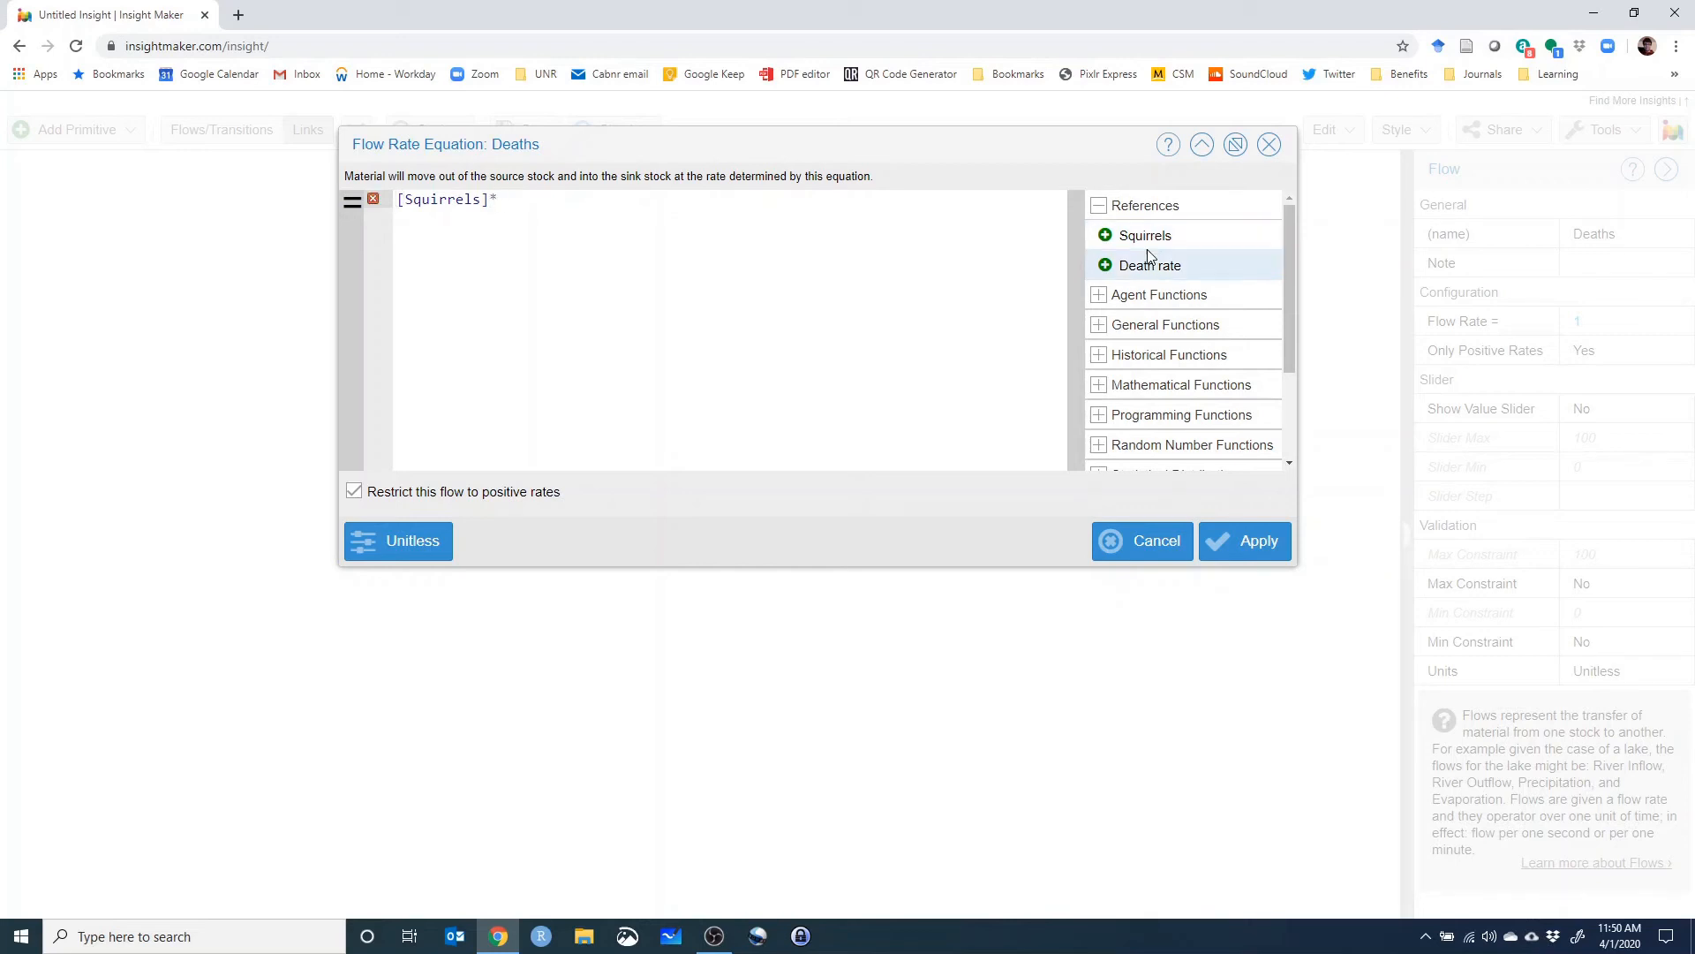
left_click(1140, 267)
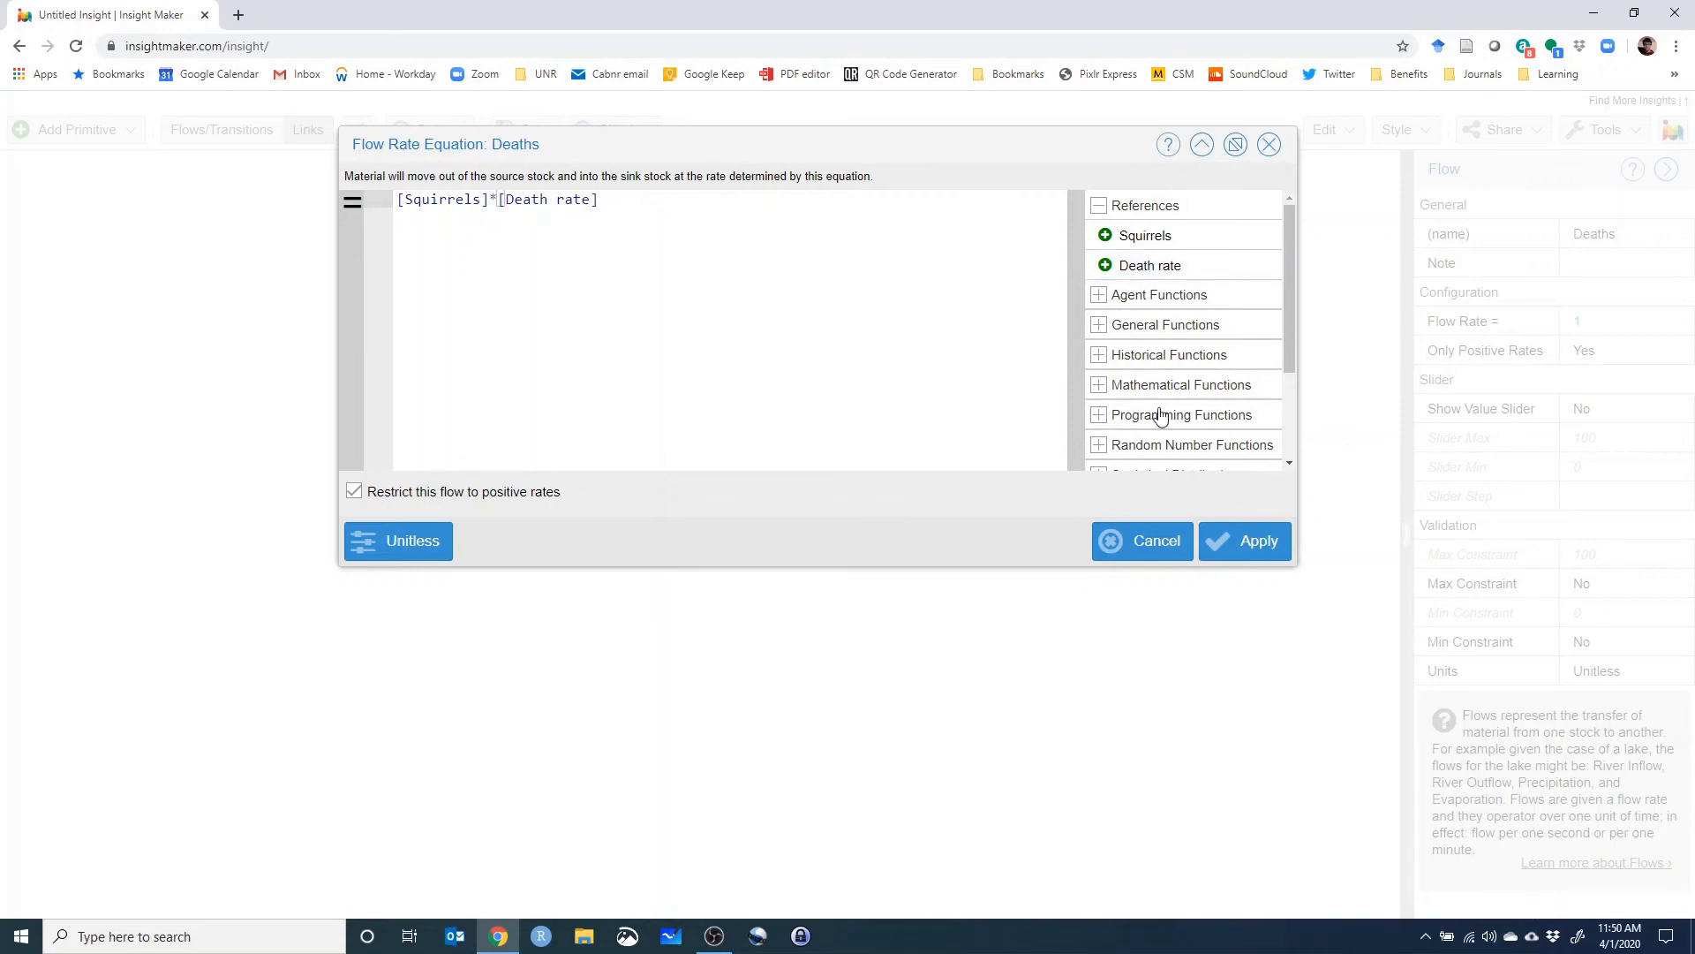
left_click(1245, 540)
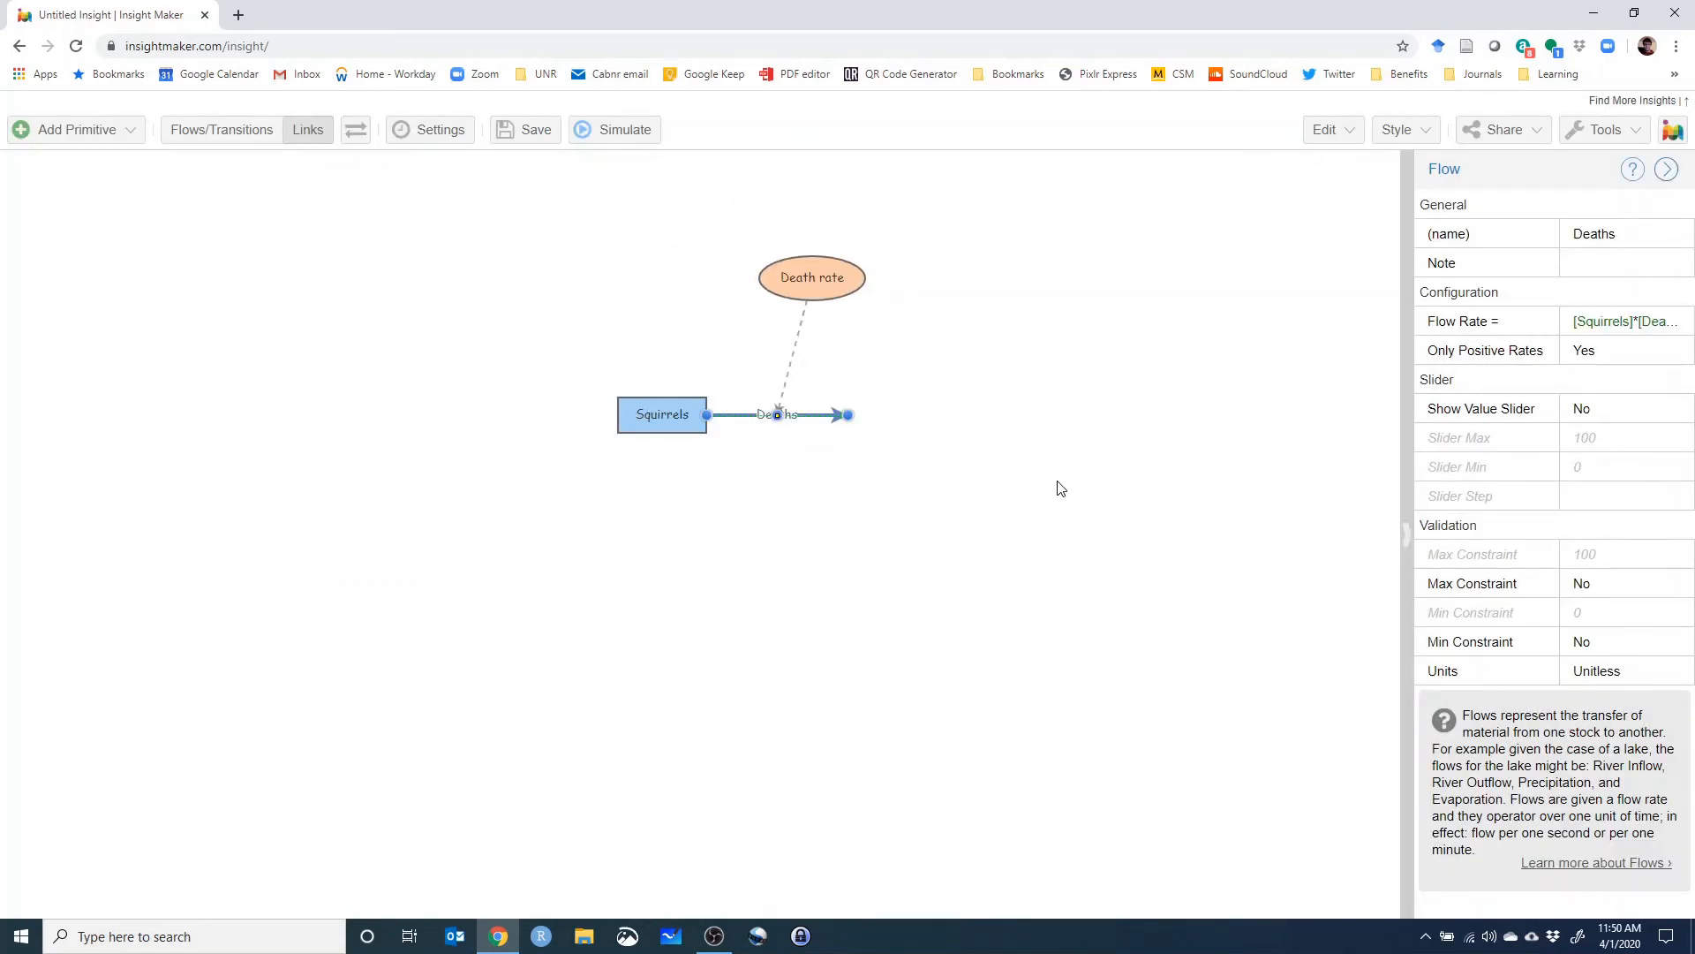
Review the Squirrels stock and the Deaths flow's rate equation, closing the equation editor without changes.
left_click(640, 427)
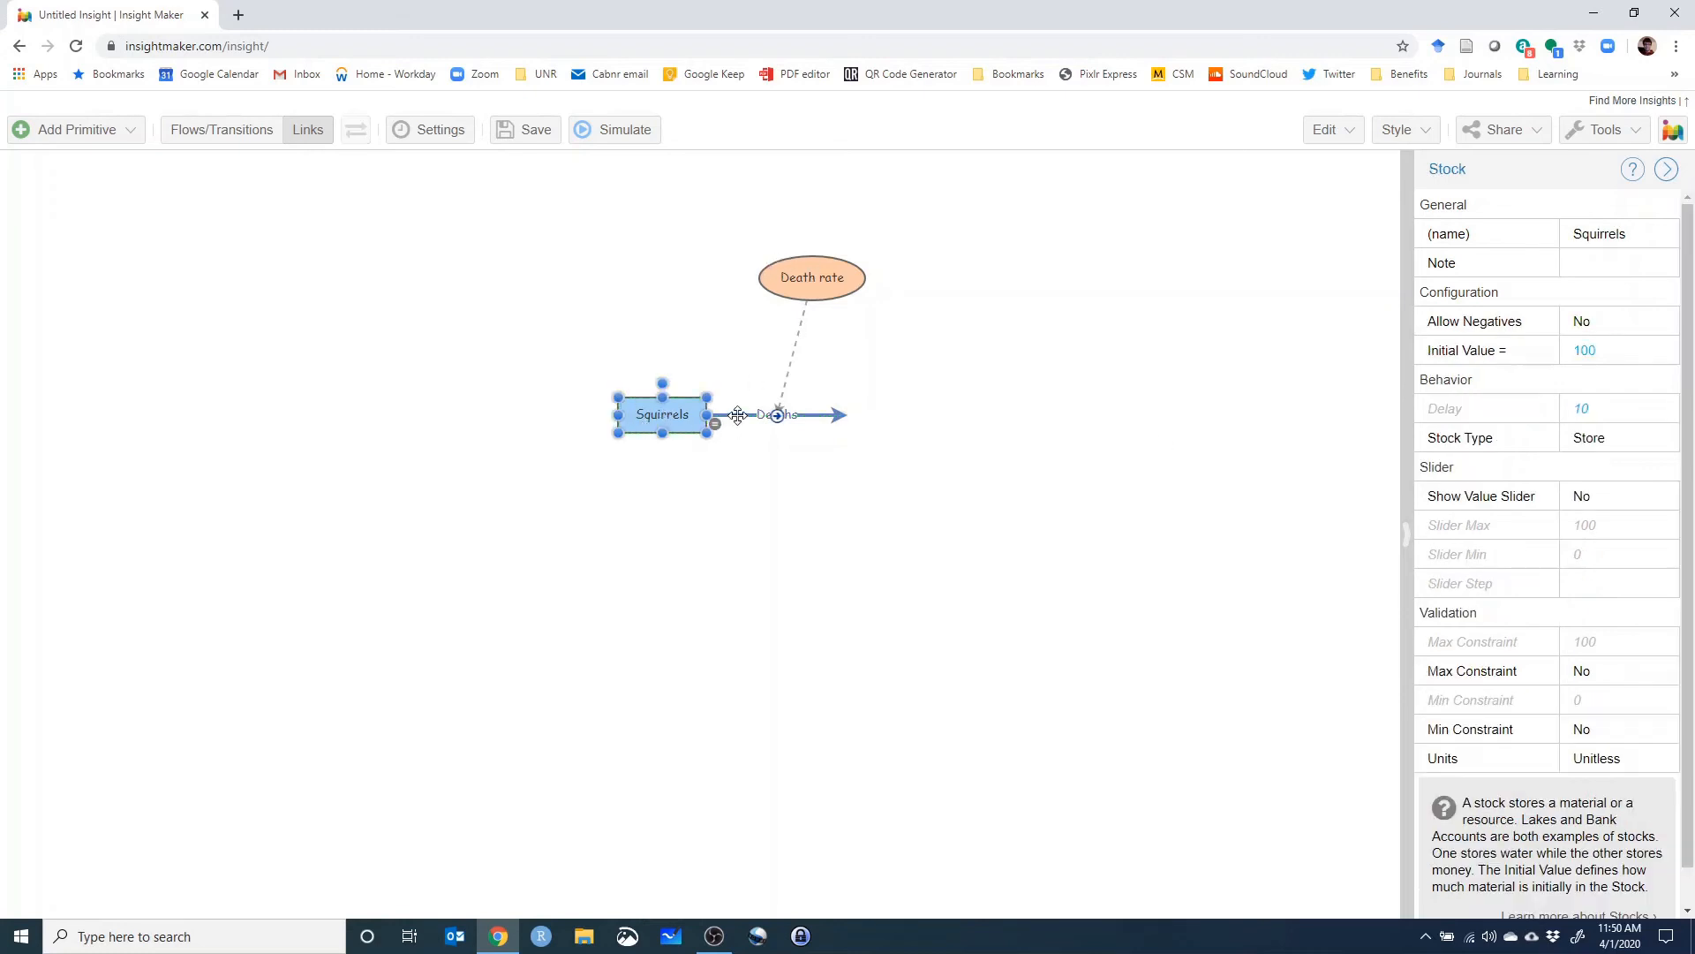
left_click(737, 415)
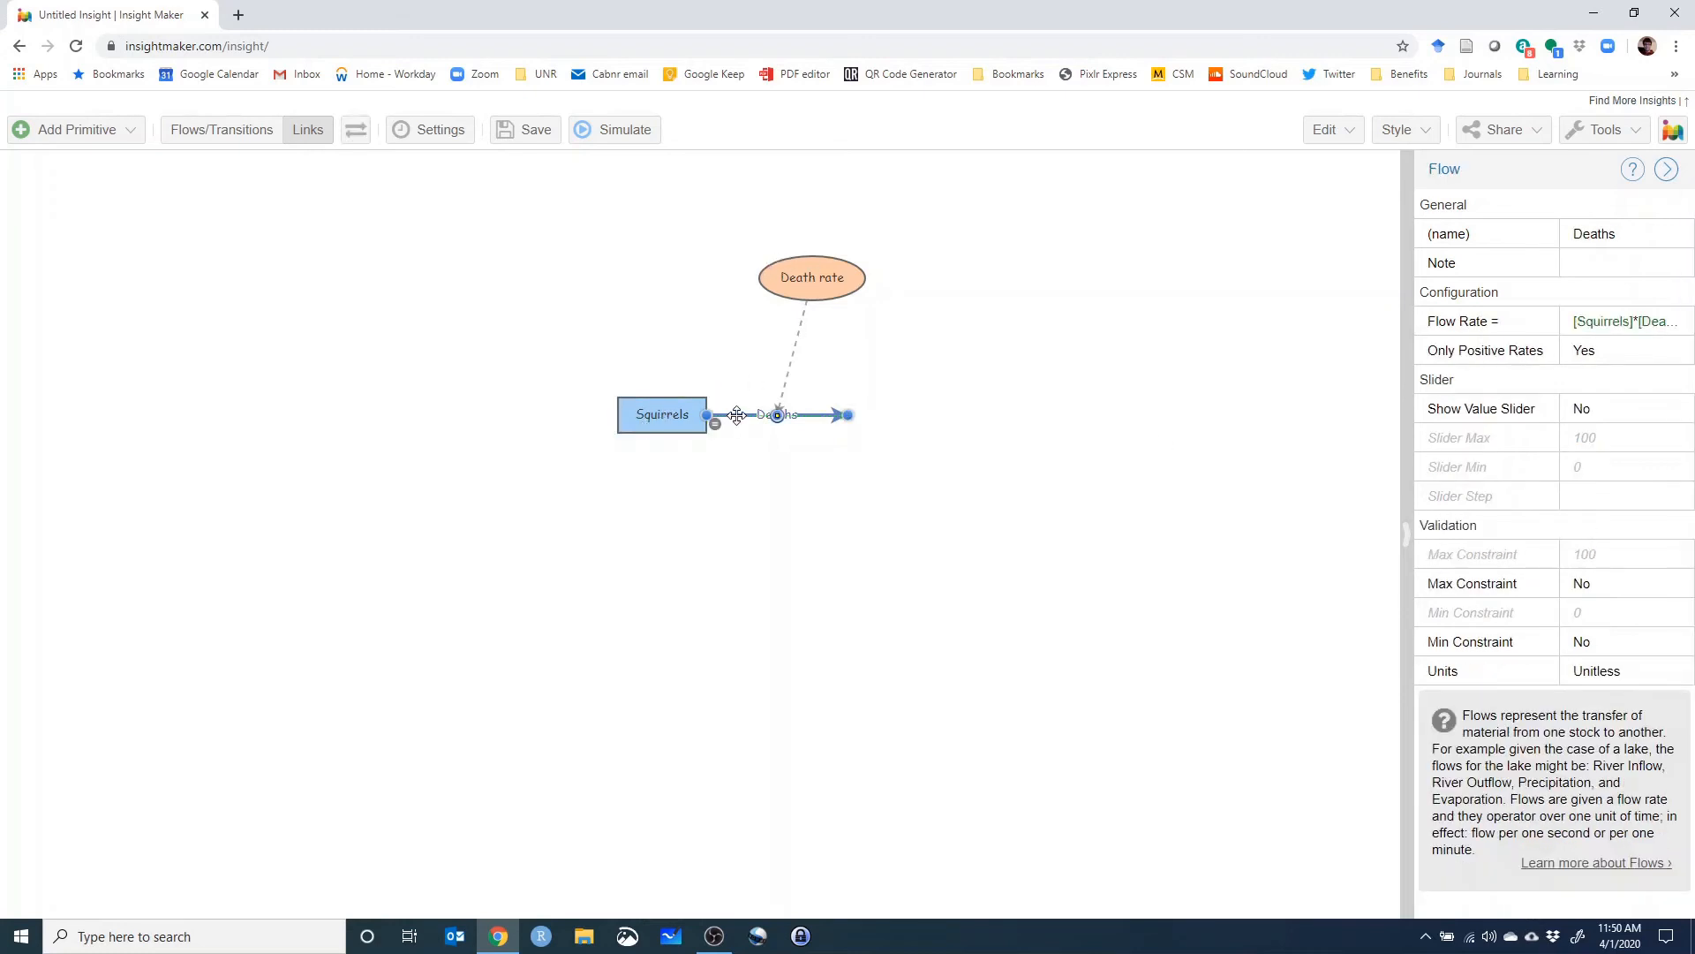
left_click(792, 266)
double_click(721, 426)
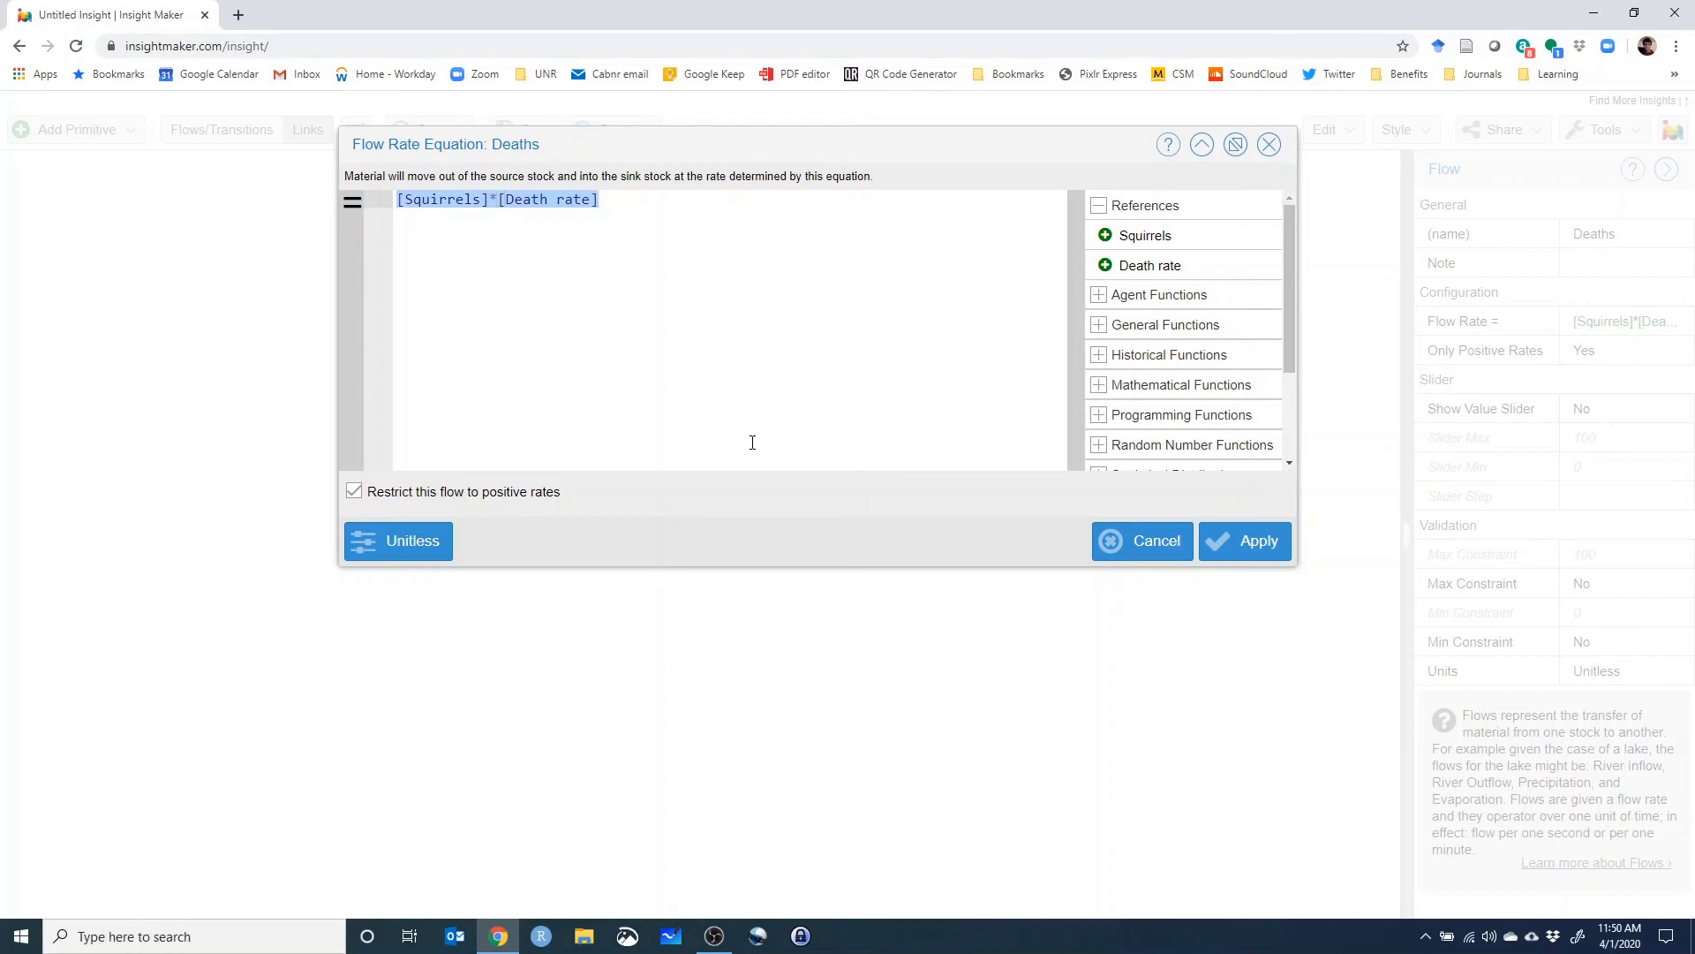
left_click(1269, 147)
left_click(712, 411)
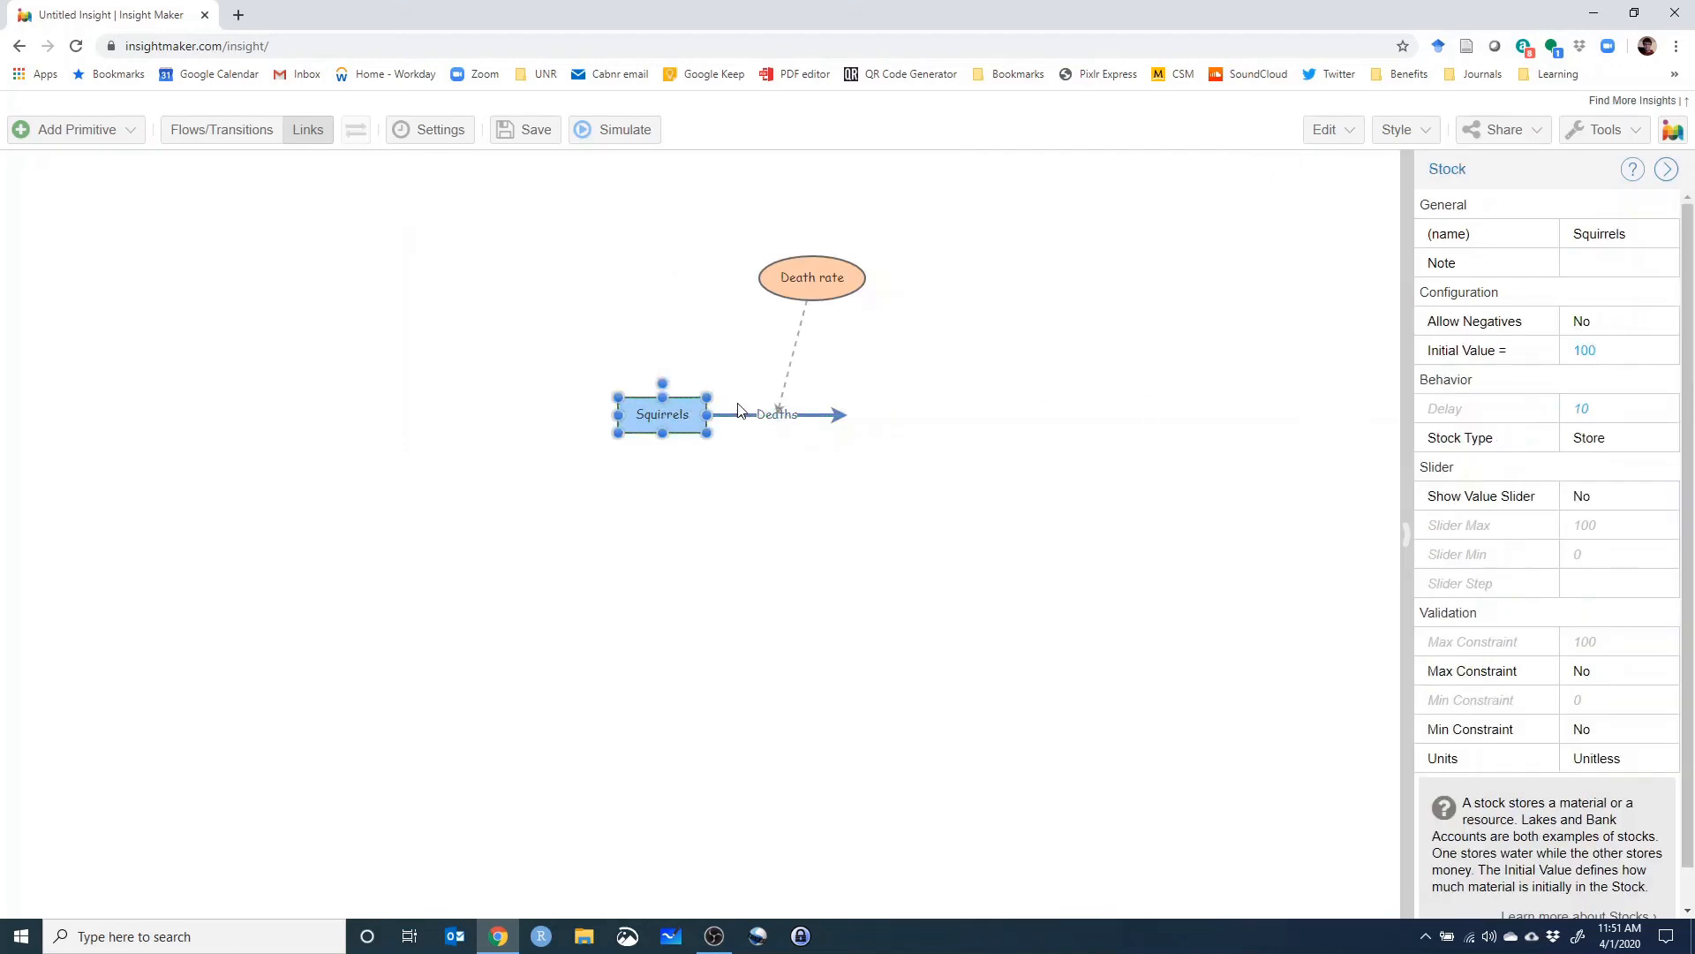
double_click(718, 413)
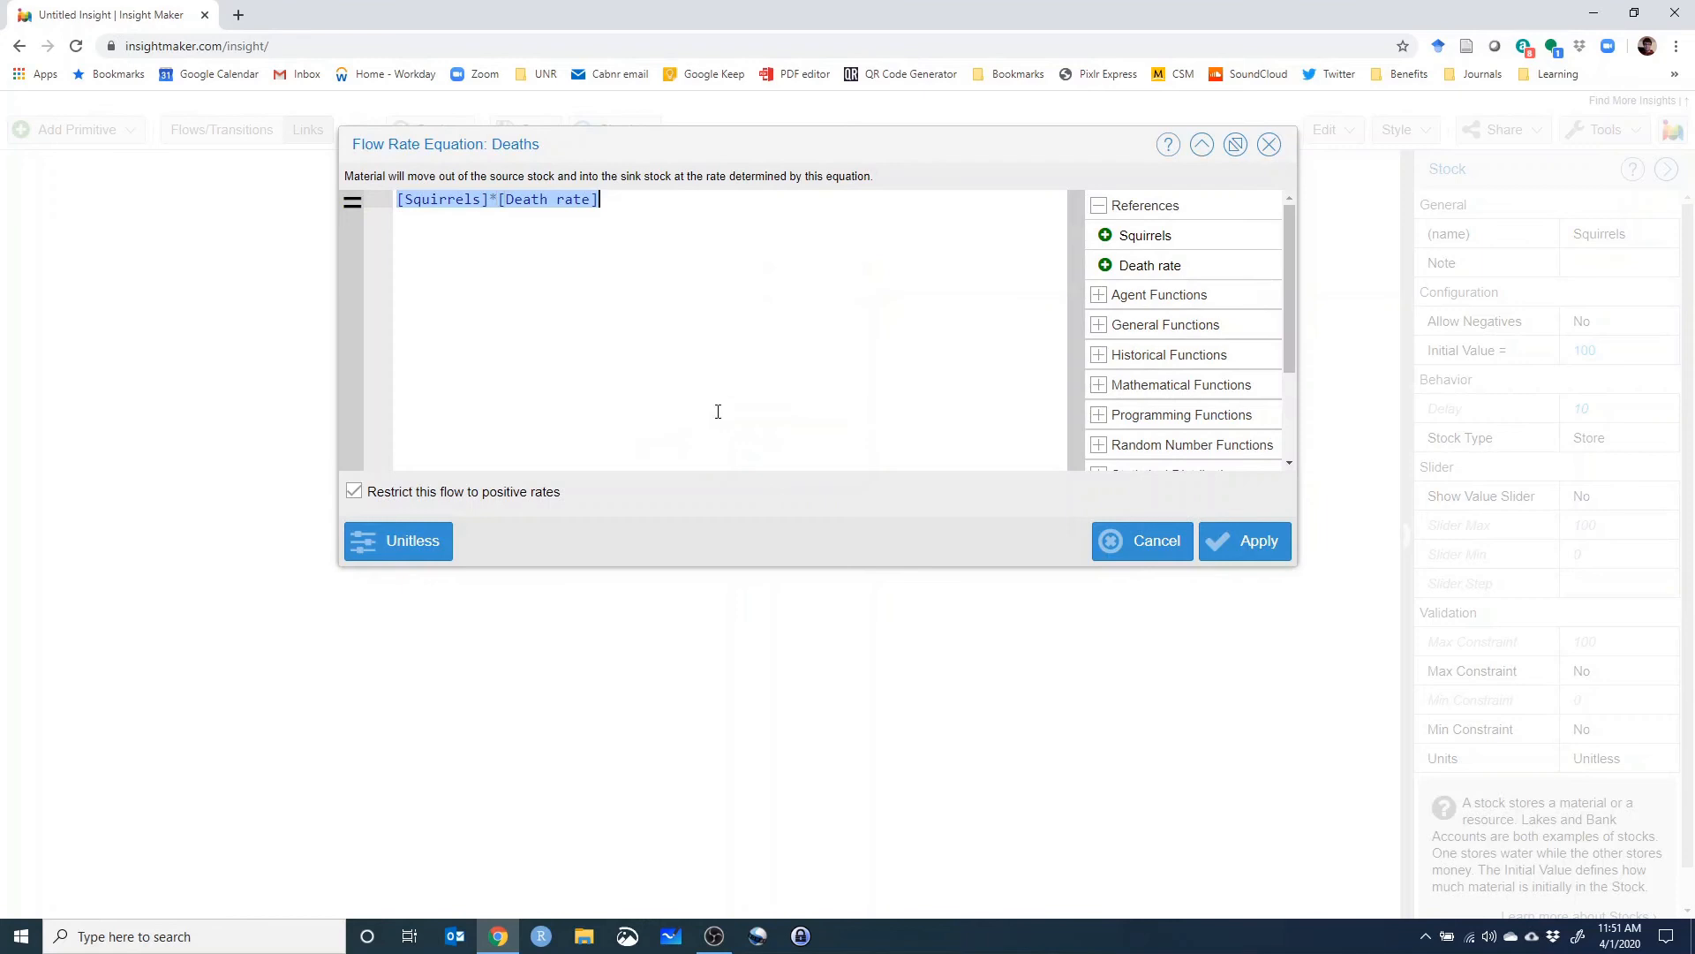
left_click(497, 202)
left_click_drag(604, 202, 432, 216)
left_click(1268, 145)
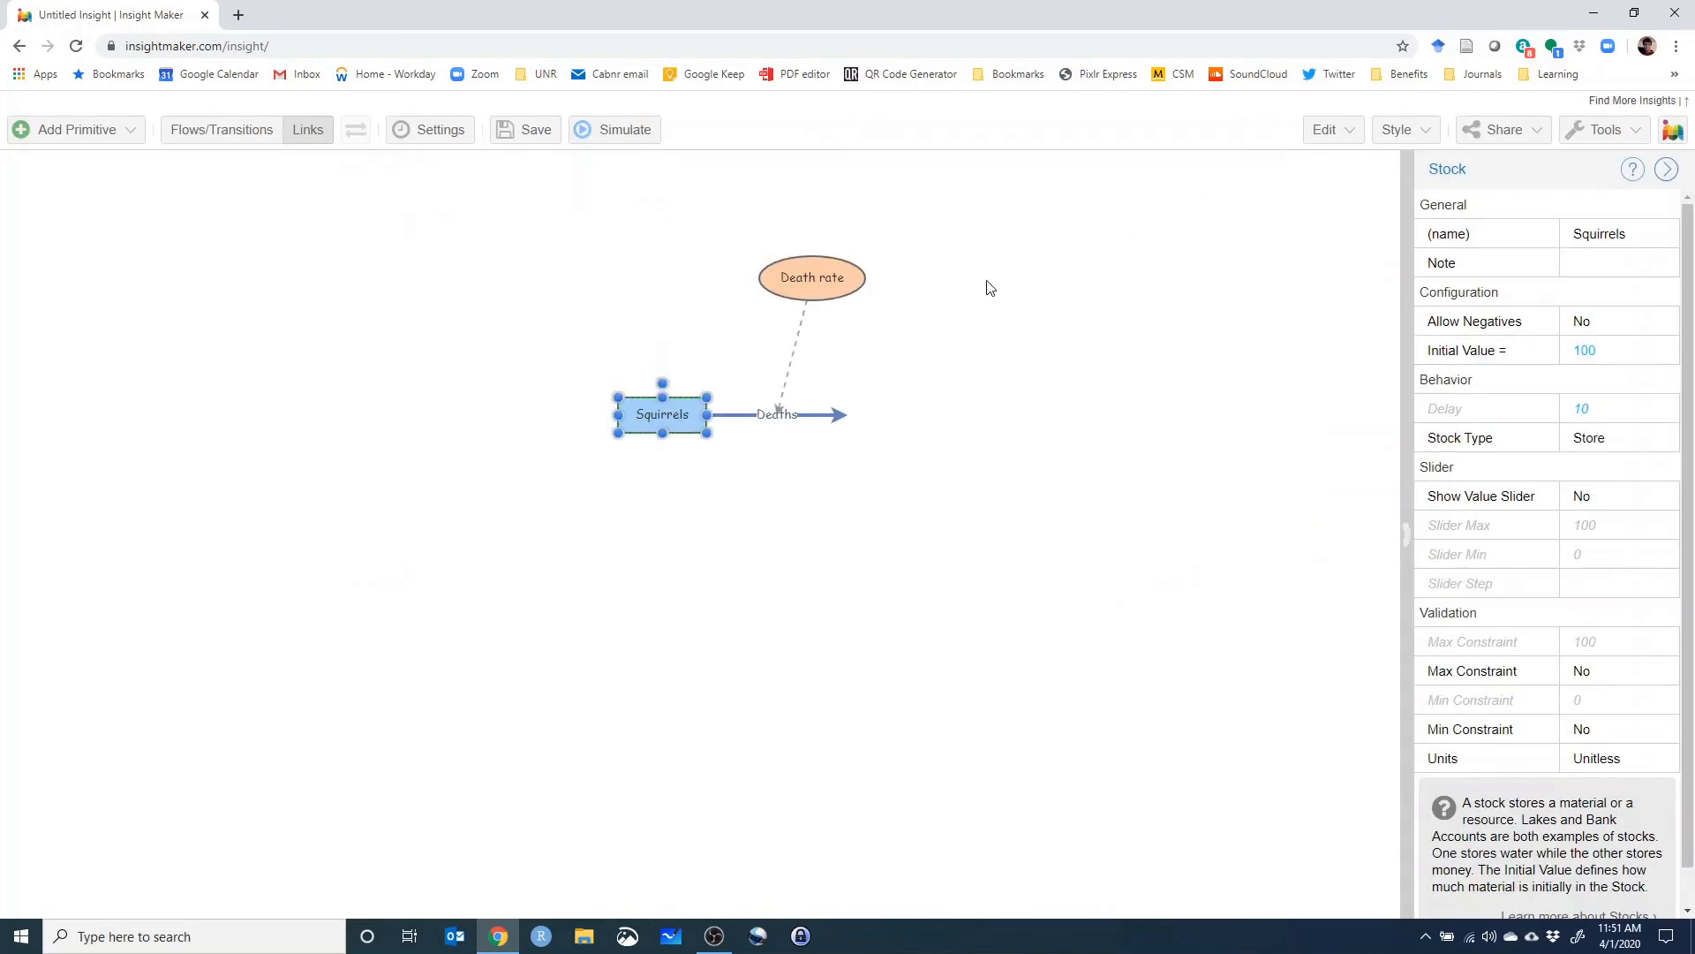
Check the Death rate variable's equation, close it unchanged and select the variable.
double_click(766, 272)
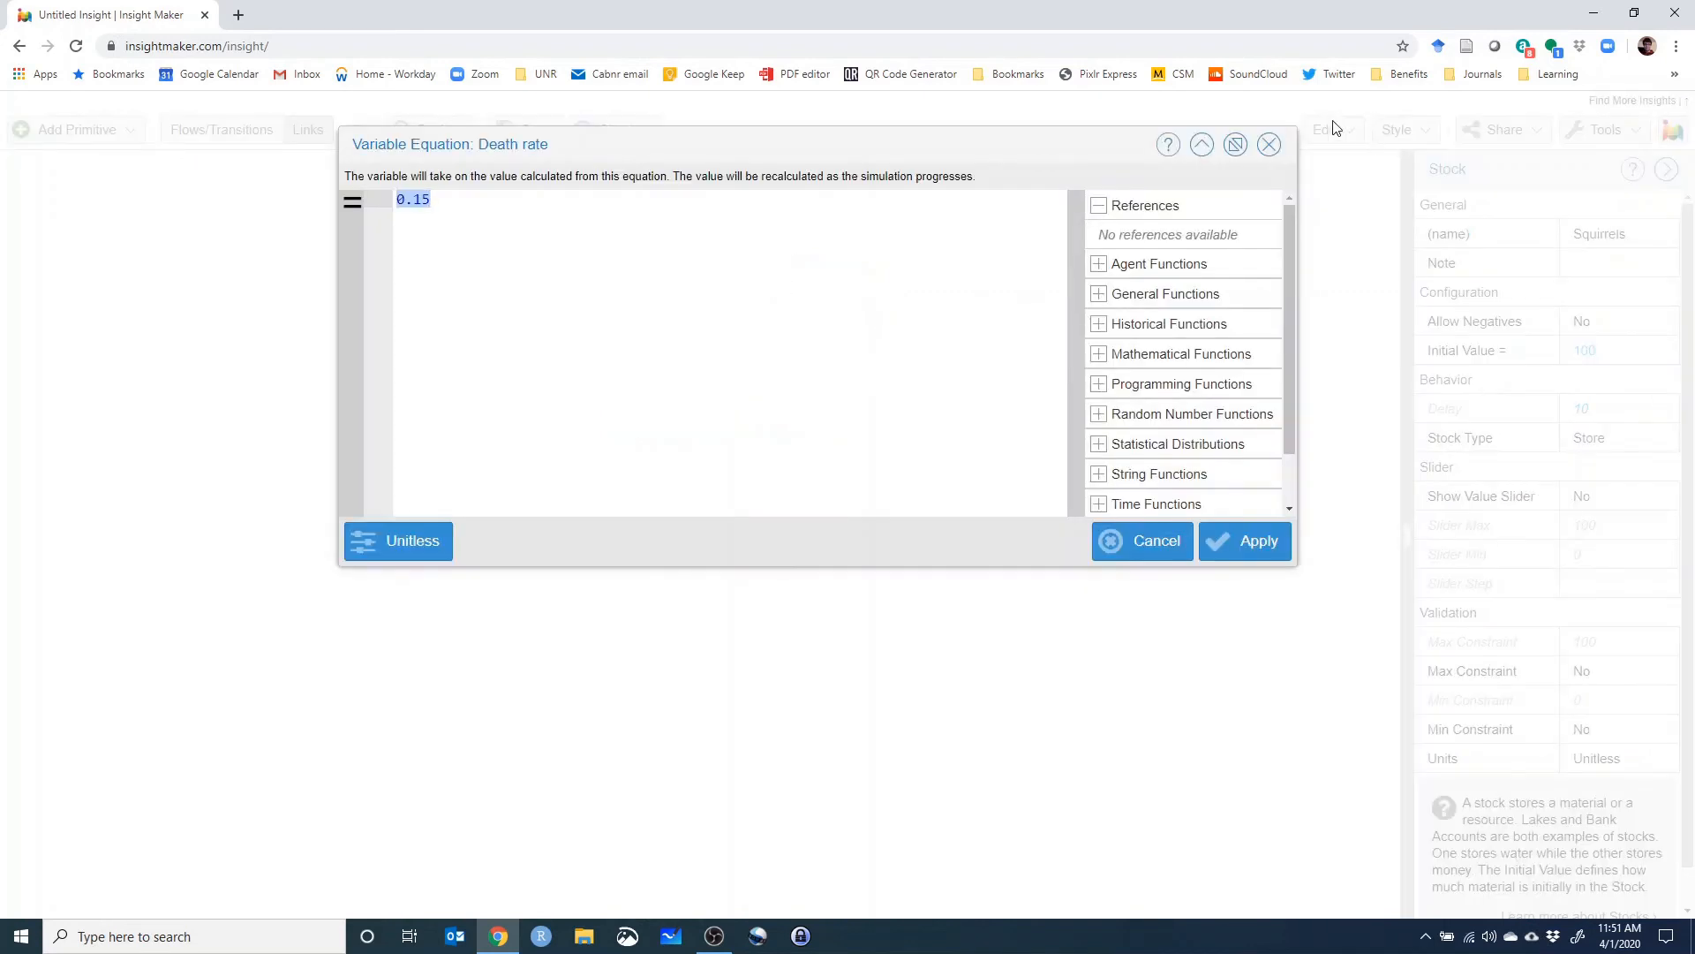
left_click(1268, 145)
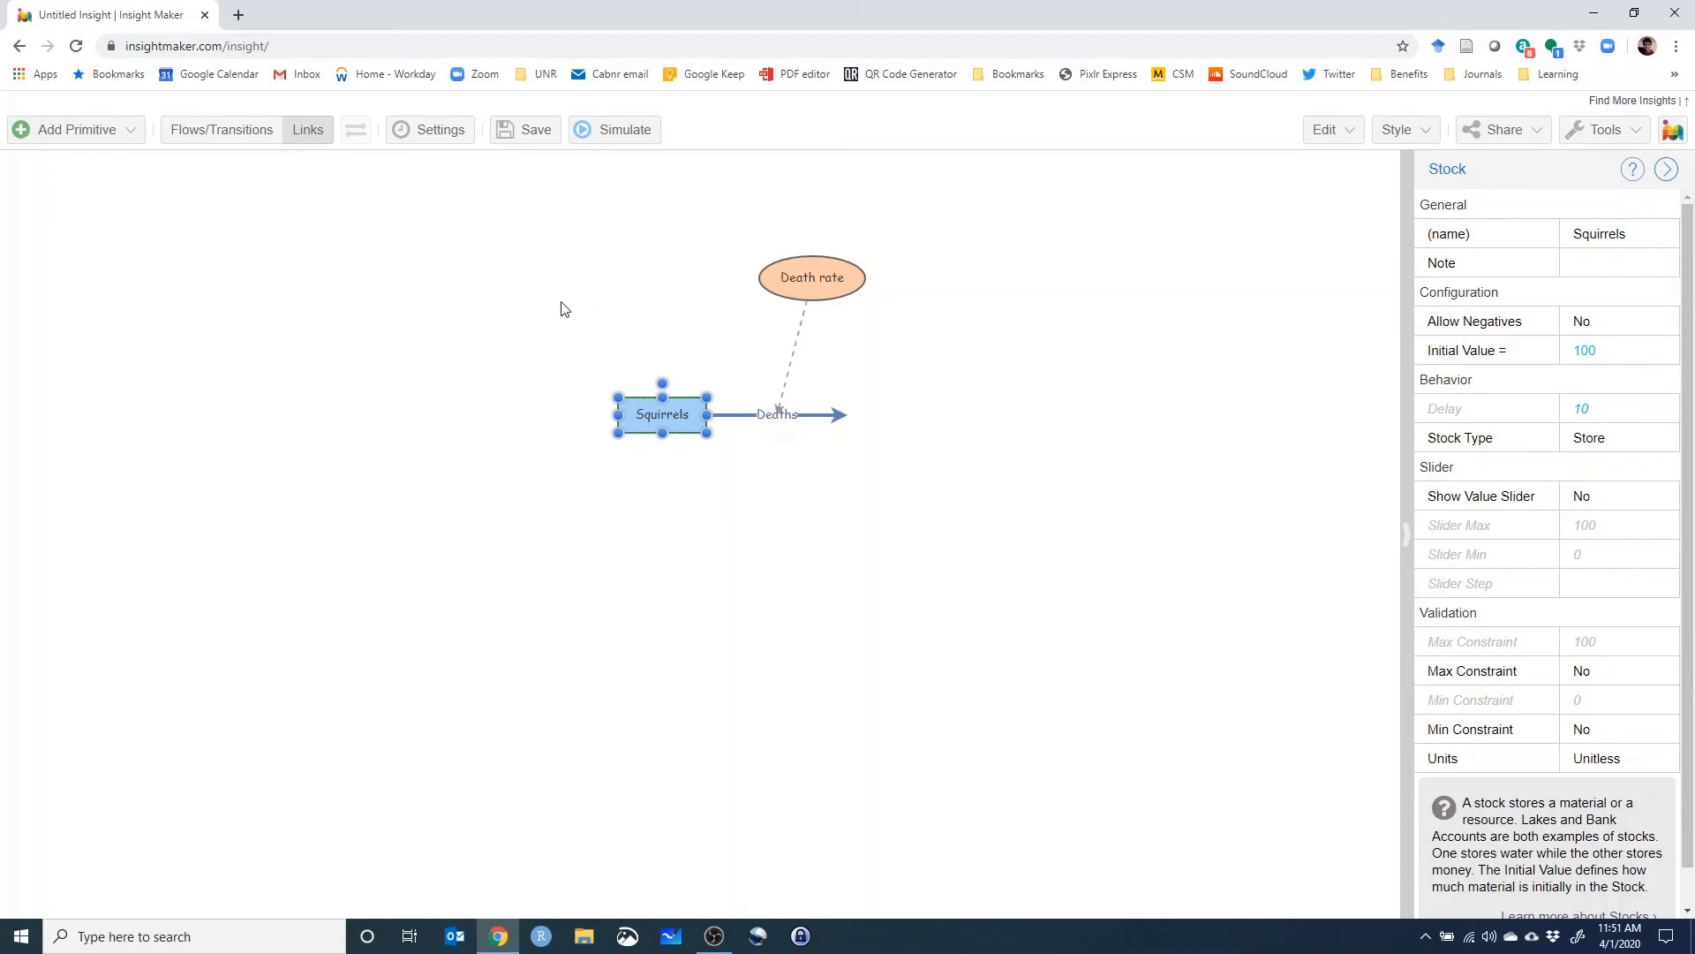
left_click(788, 266)
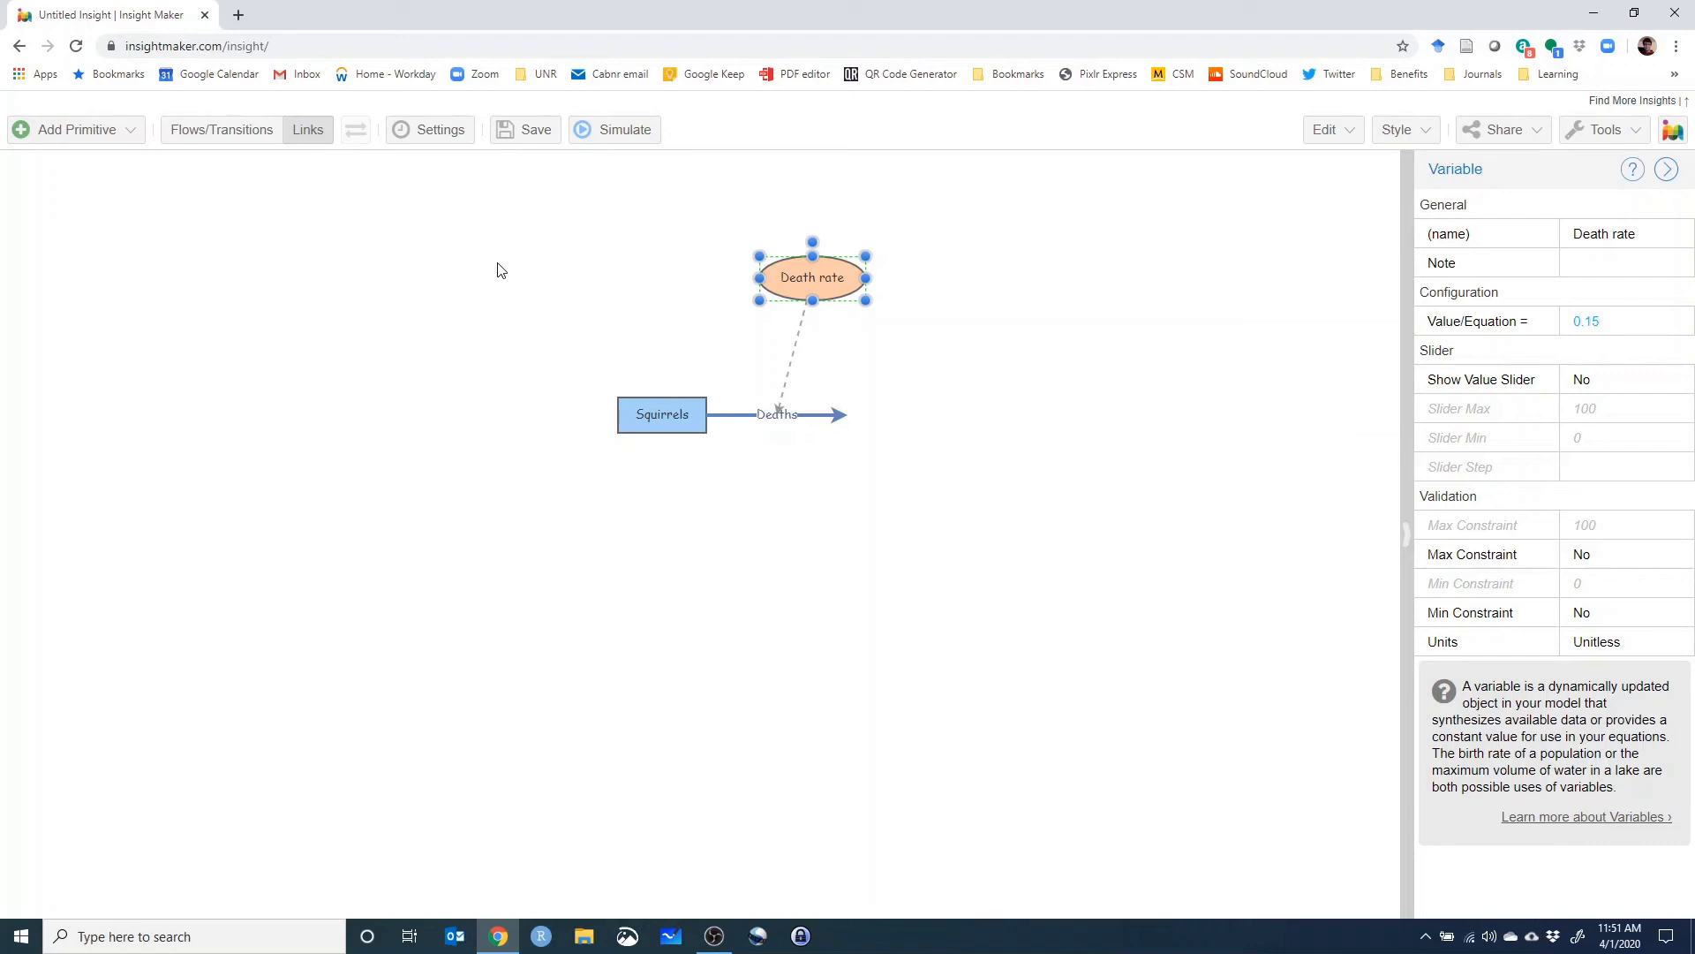
Simulate the squirrel model, inspect the plotted Squirrels and Death rate curves, and close the results.
left_click(624, 134)
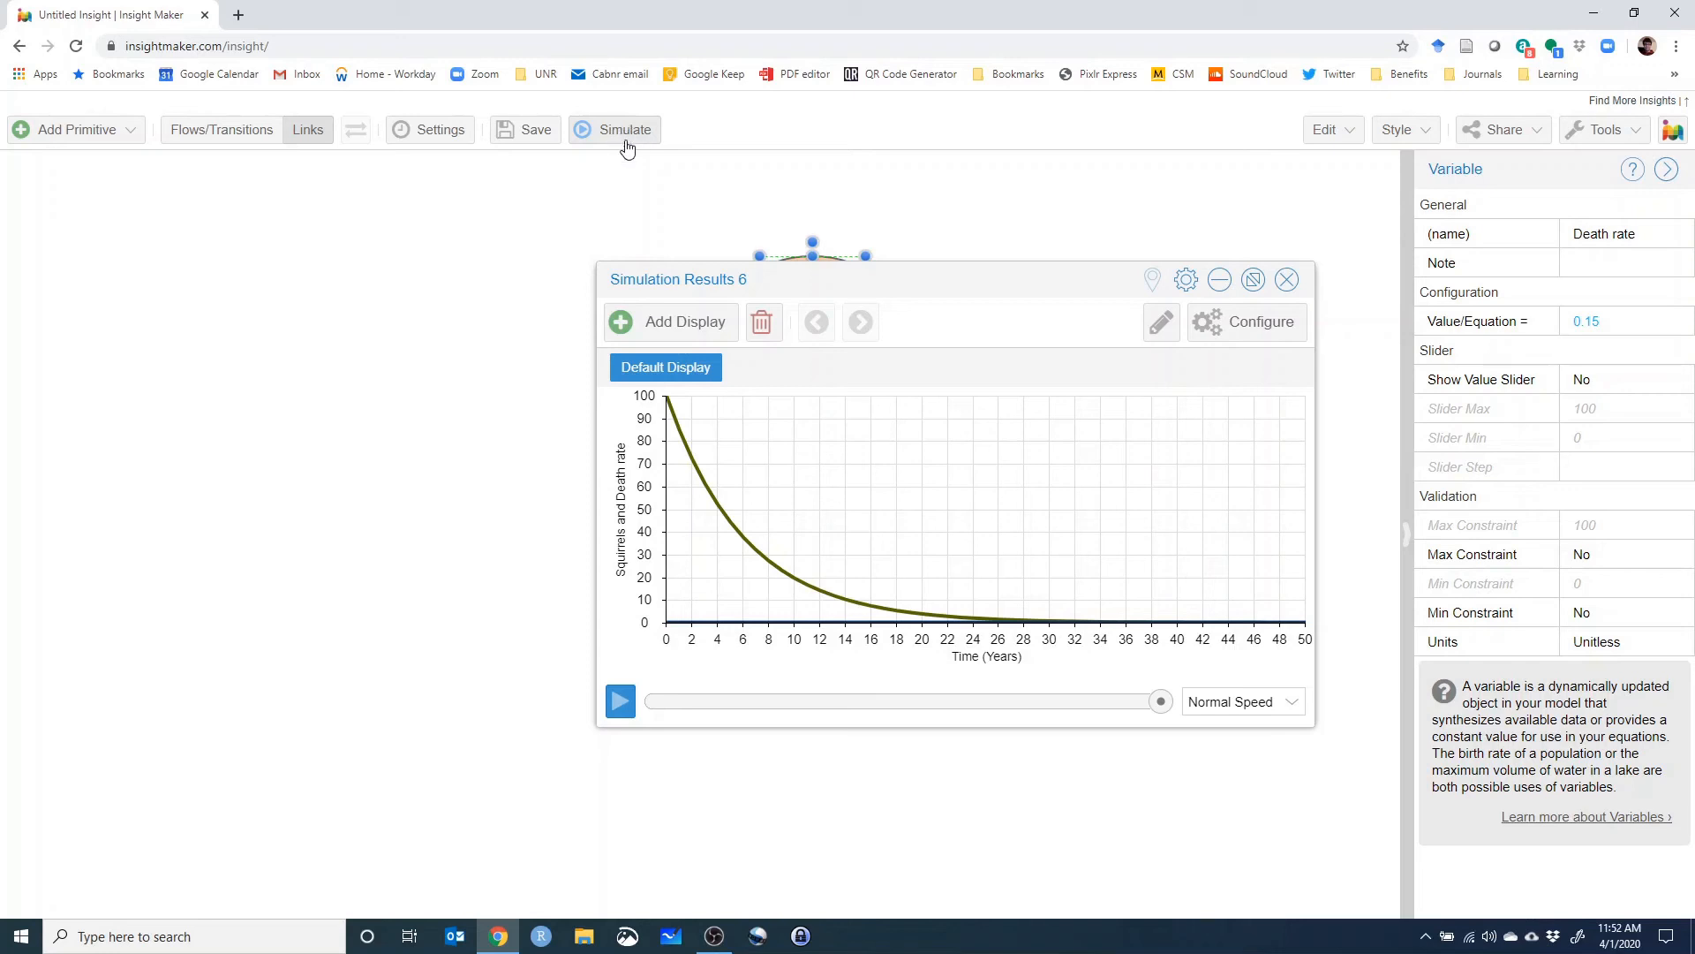
mouse_move(673, 425)
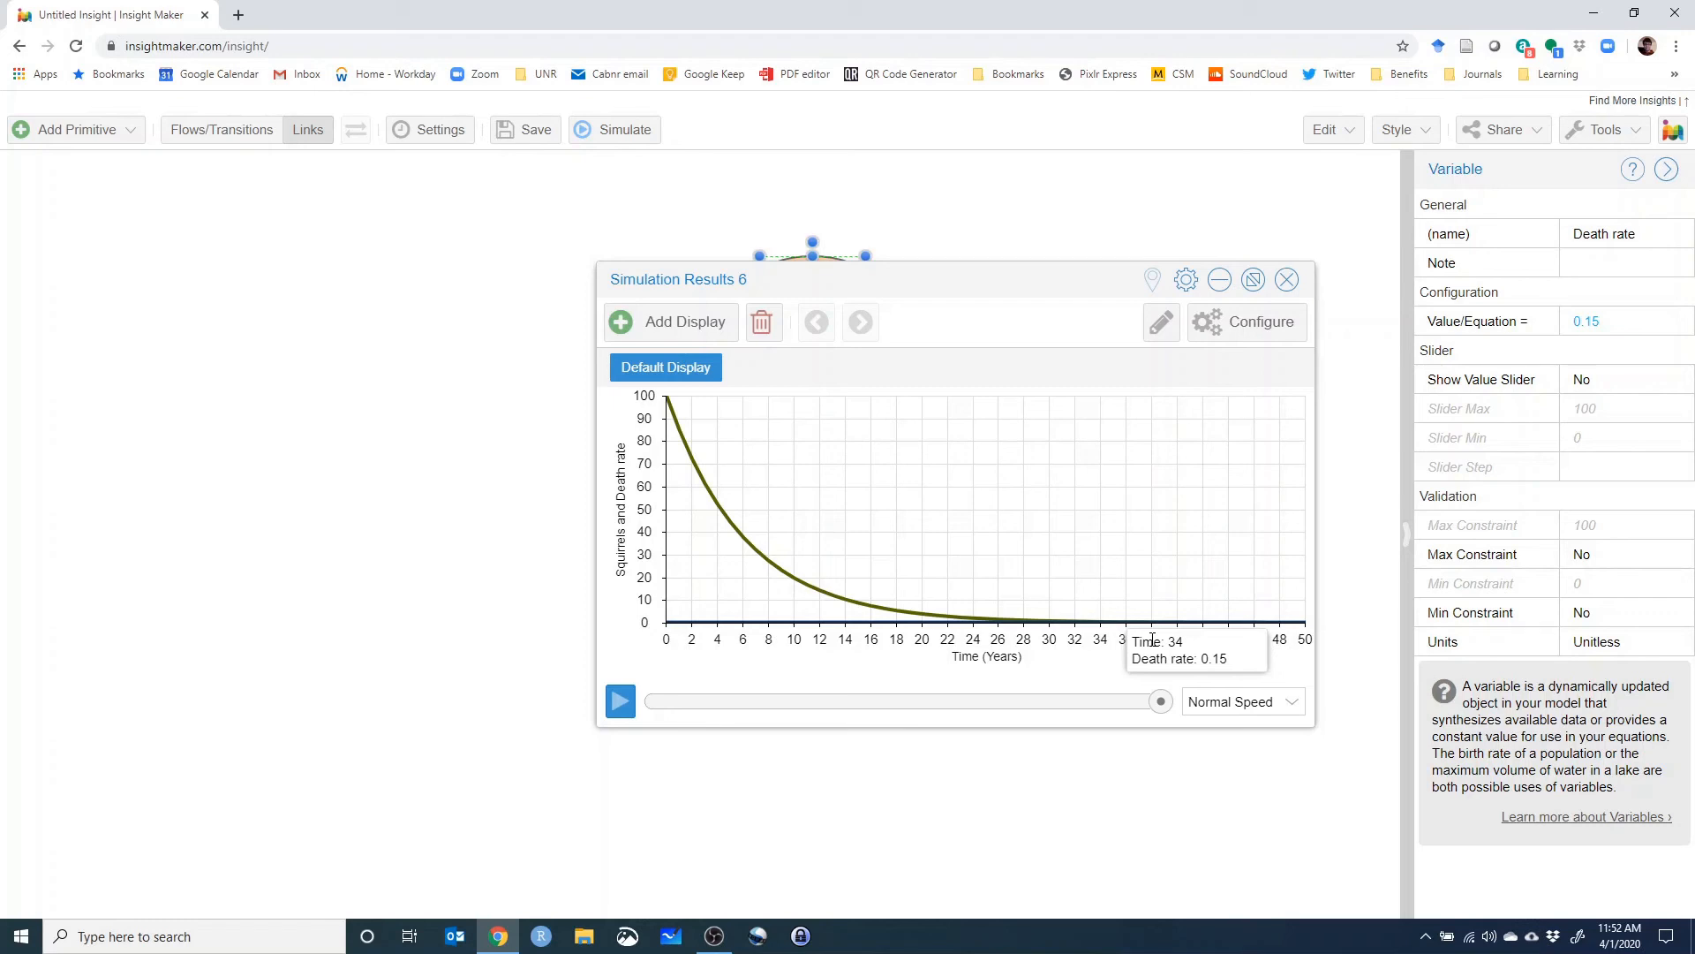
left_click(1287, 279)
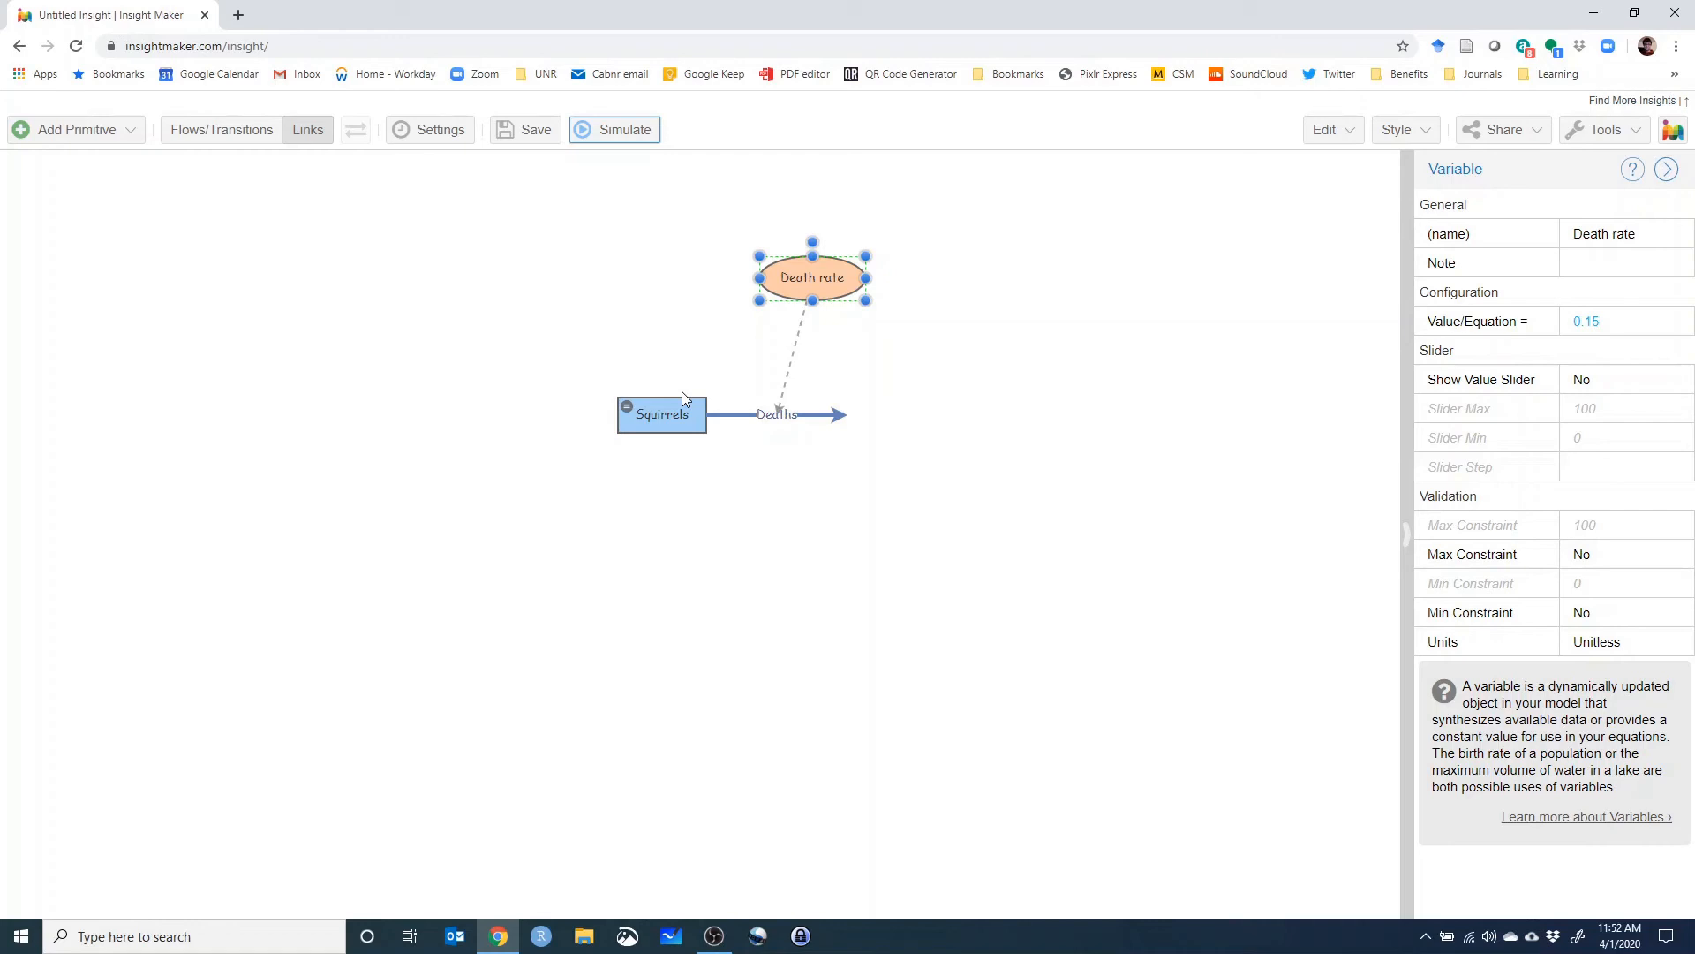
Save the model as a public insight titled "My first IM model!".
left_click(524, 137)
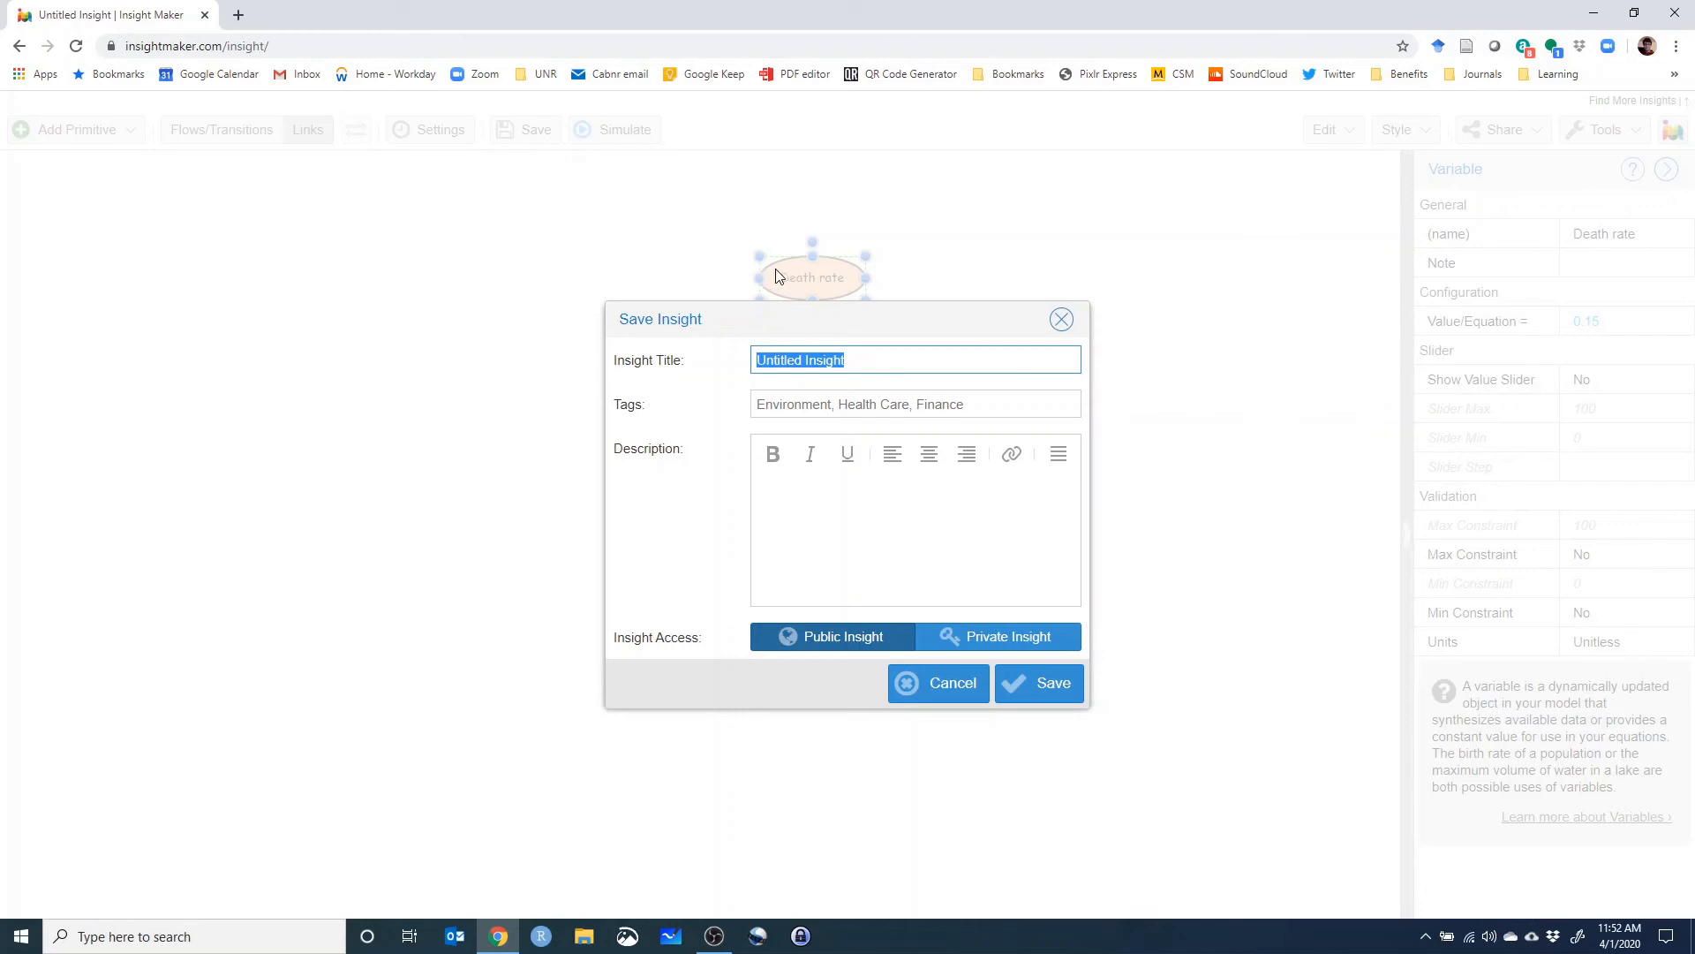
type("M")
type("t f")
type("y first IM")
type(" model!")
left_click(861, 636)
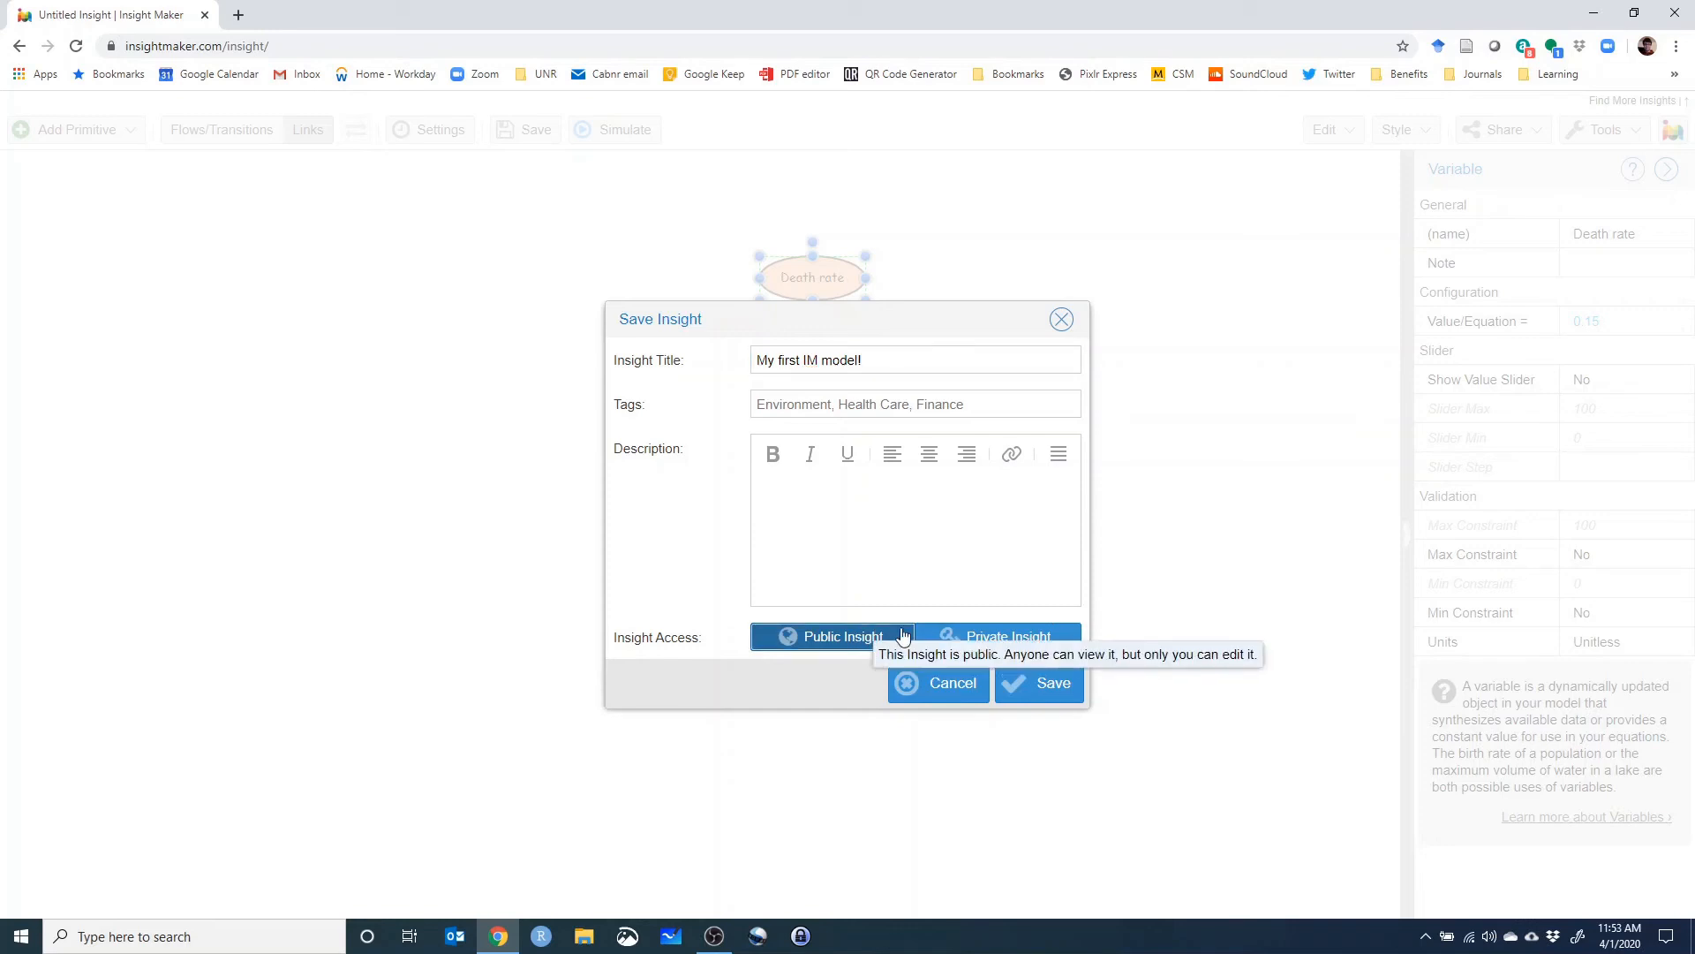
left_click(995, 636)
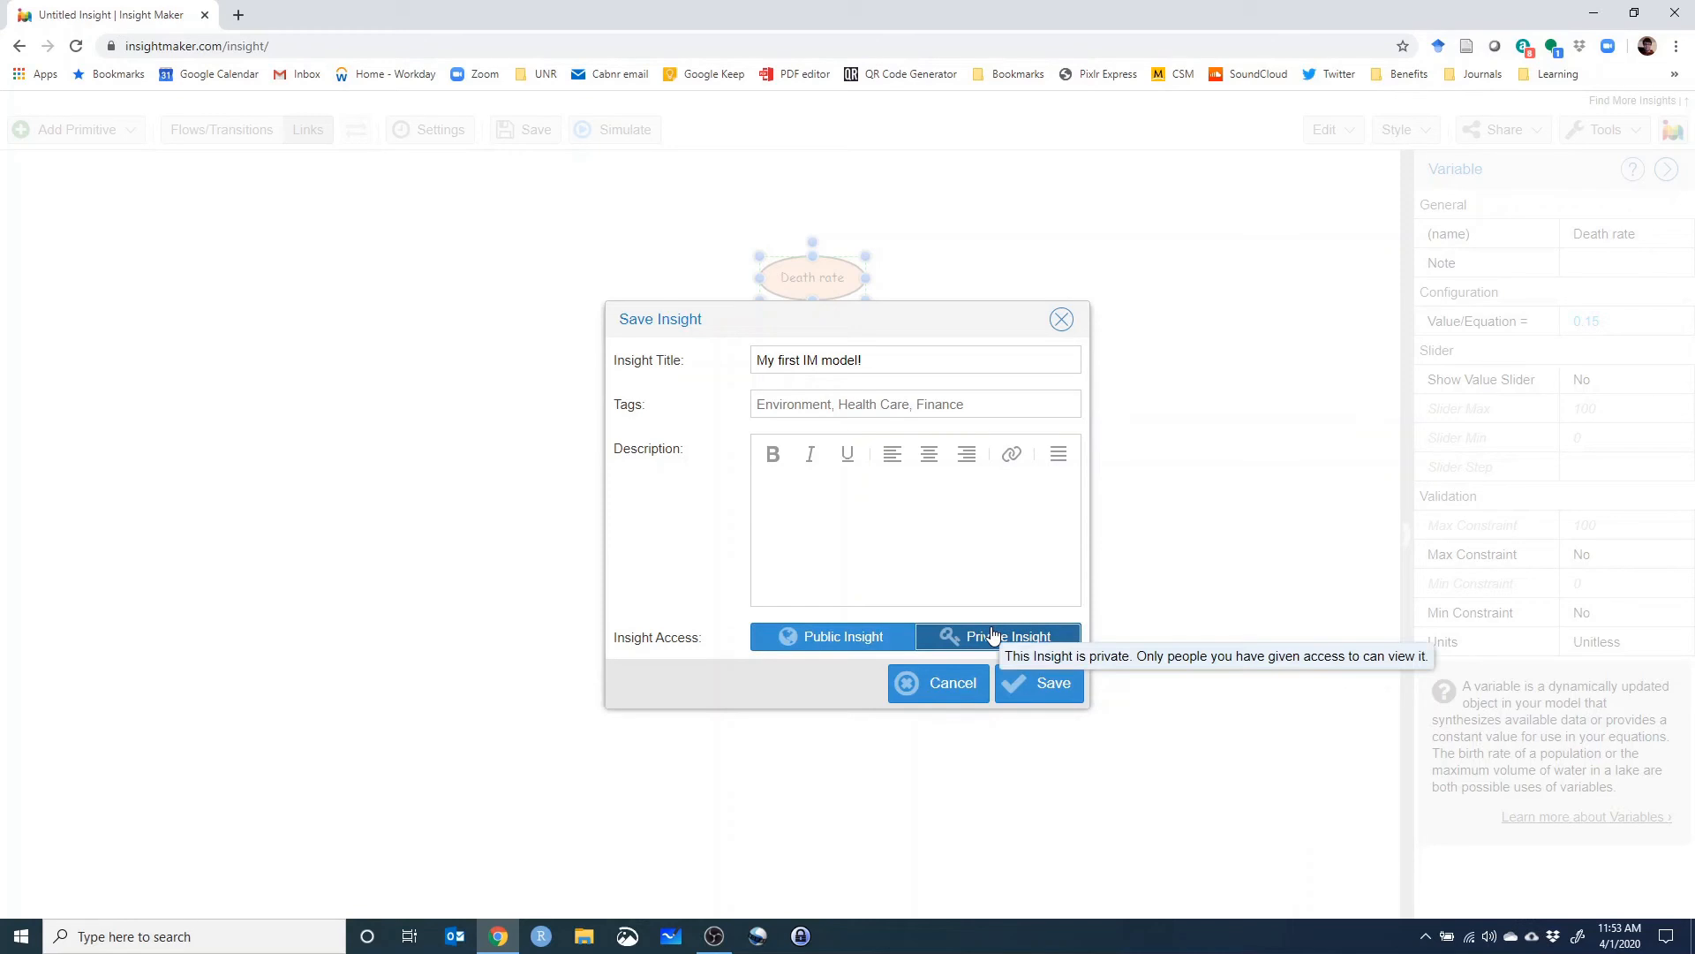
left_click(813, 636)
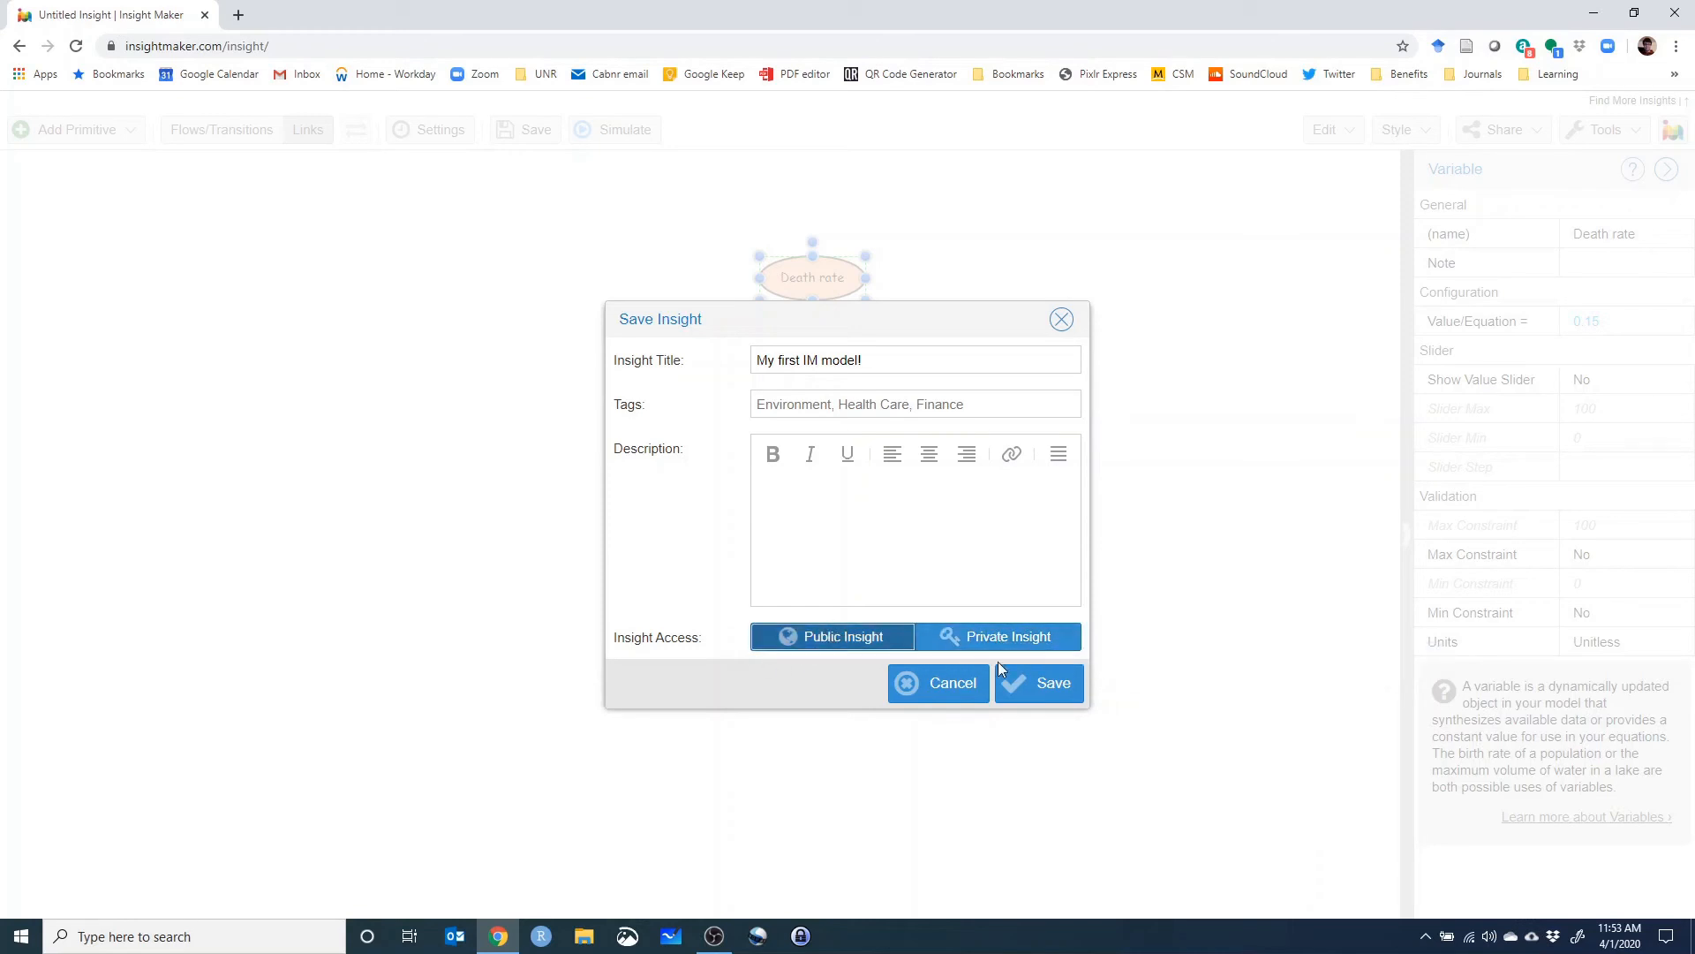
left_click(1051, 694)
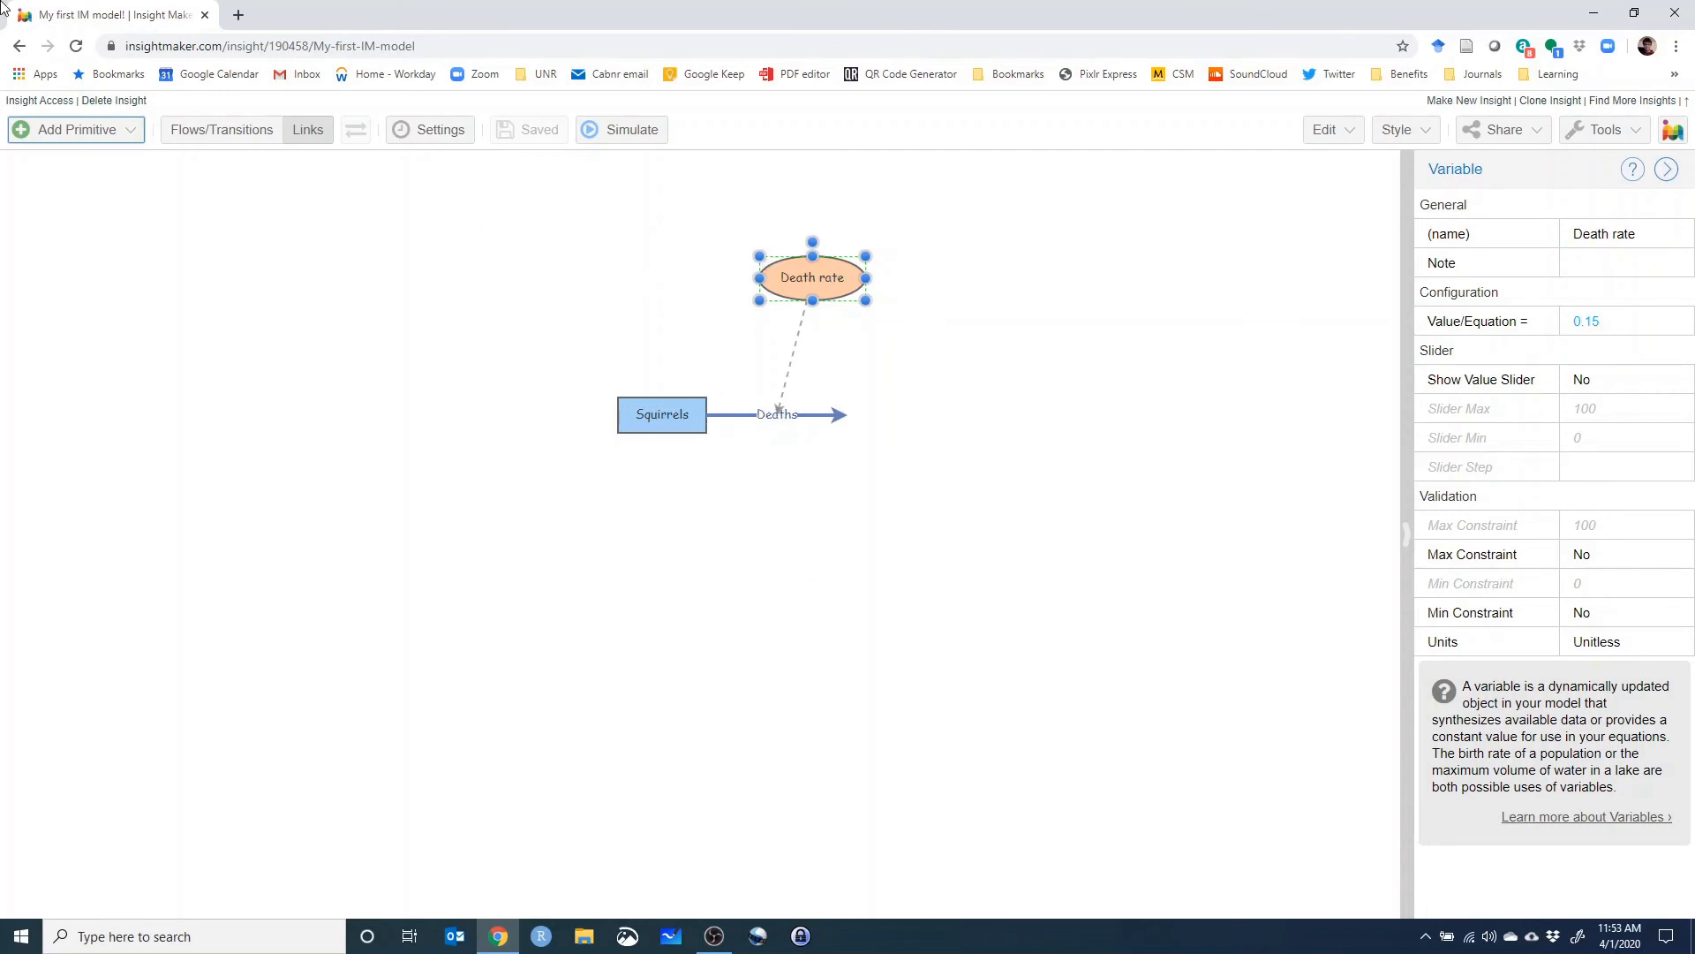
Highlight the full web address of the saved insight.
left_click_drag(442, 49, 113, 49)
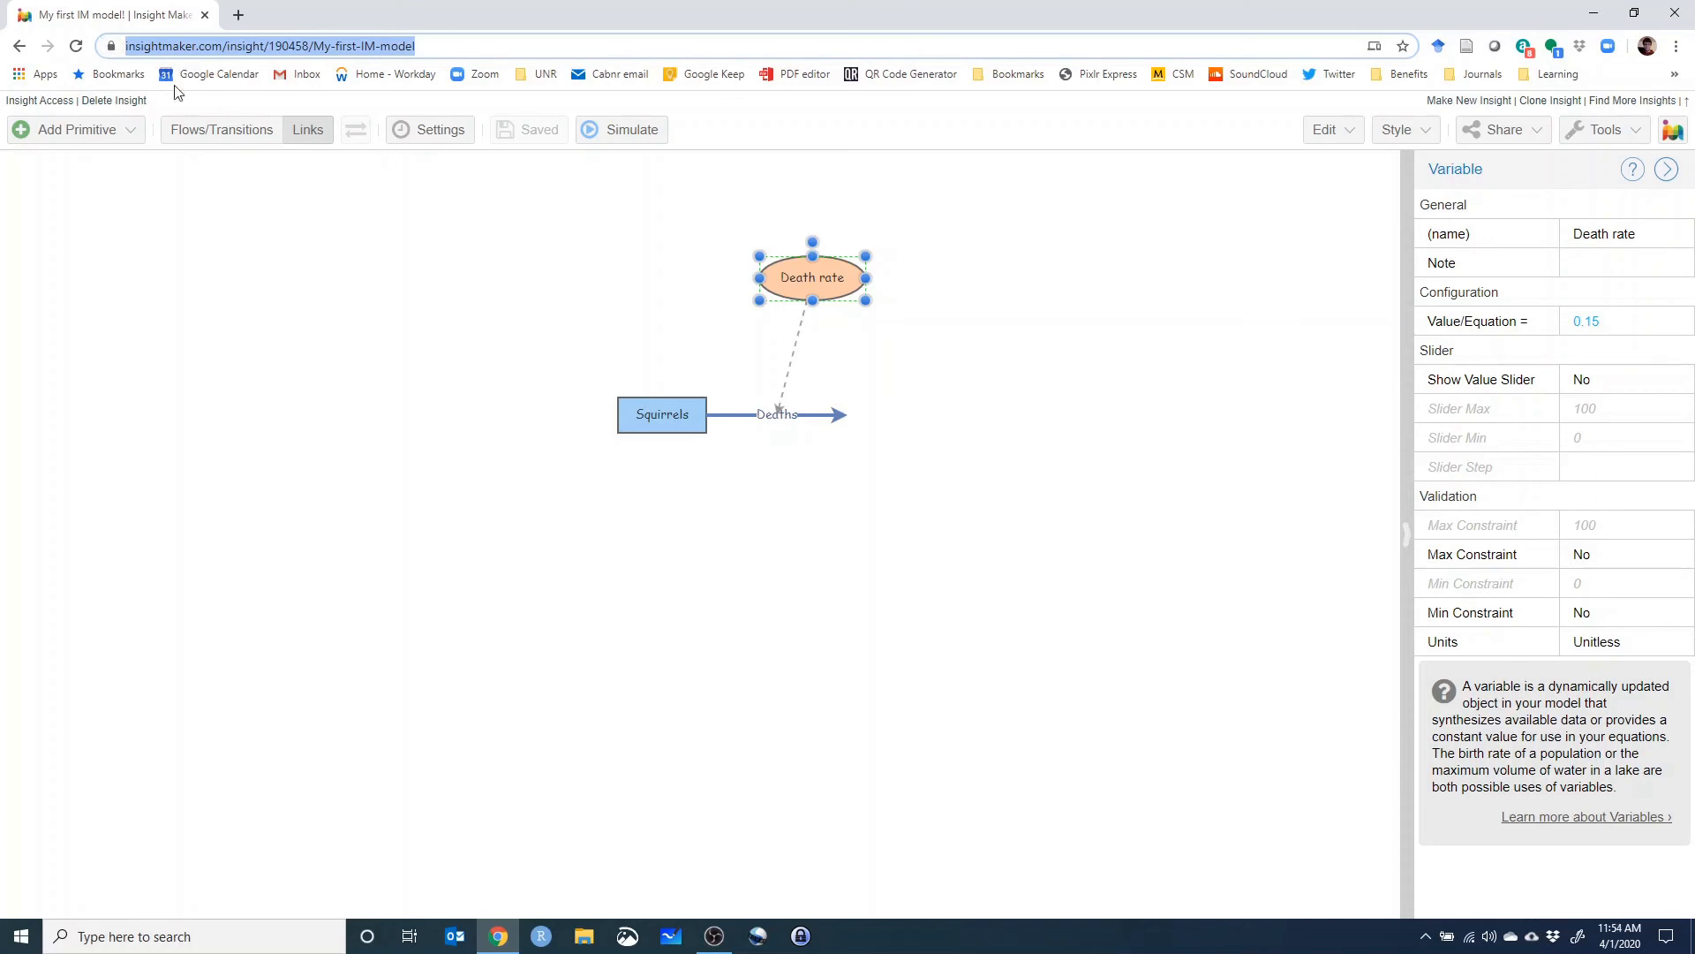
left_click(477, 46)
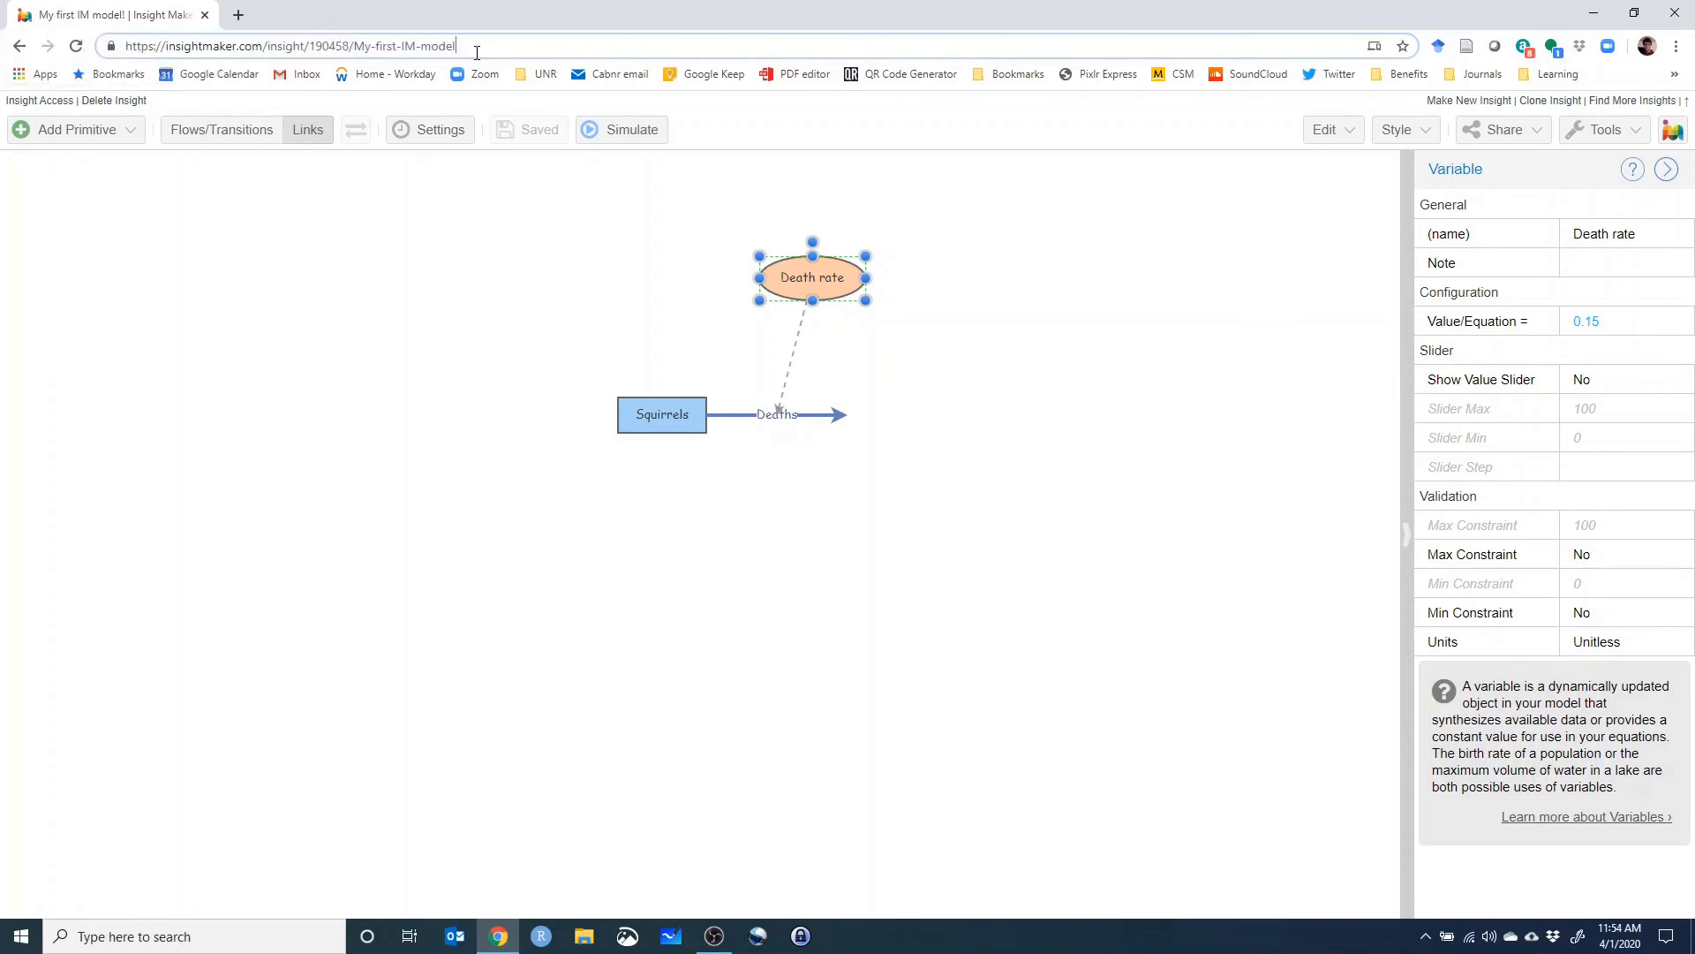
left_click_drag(477, 46, 99, 61)
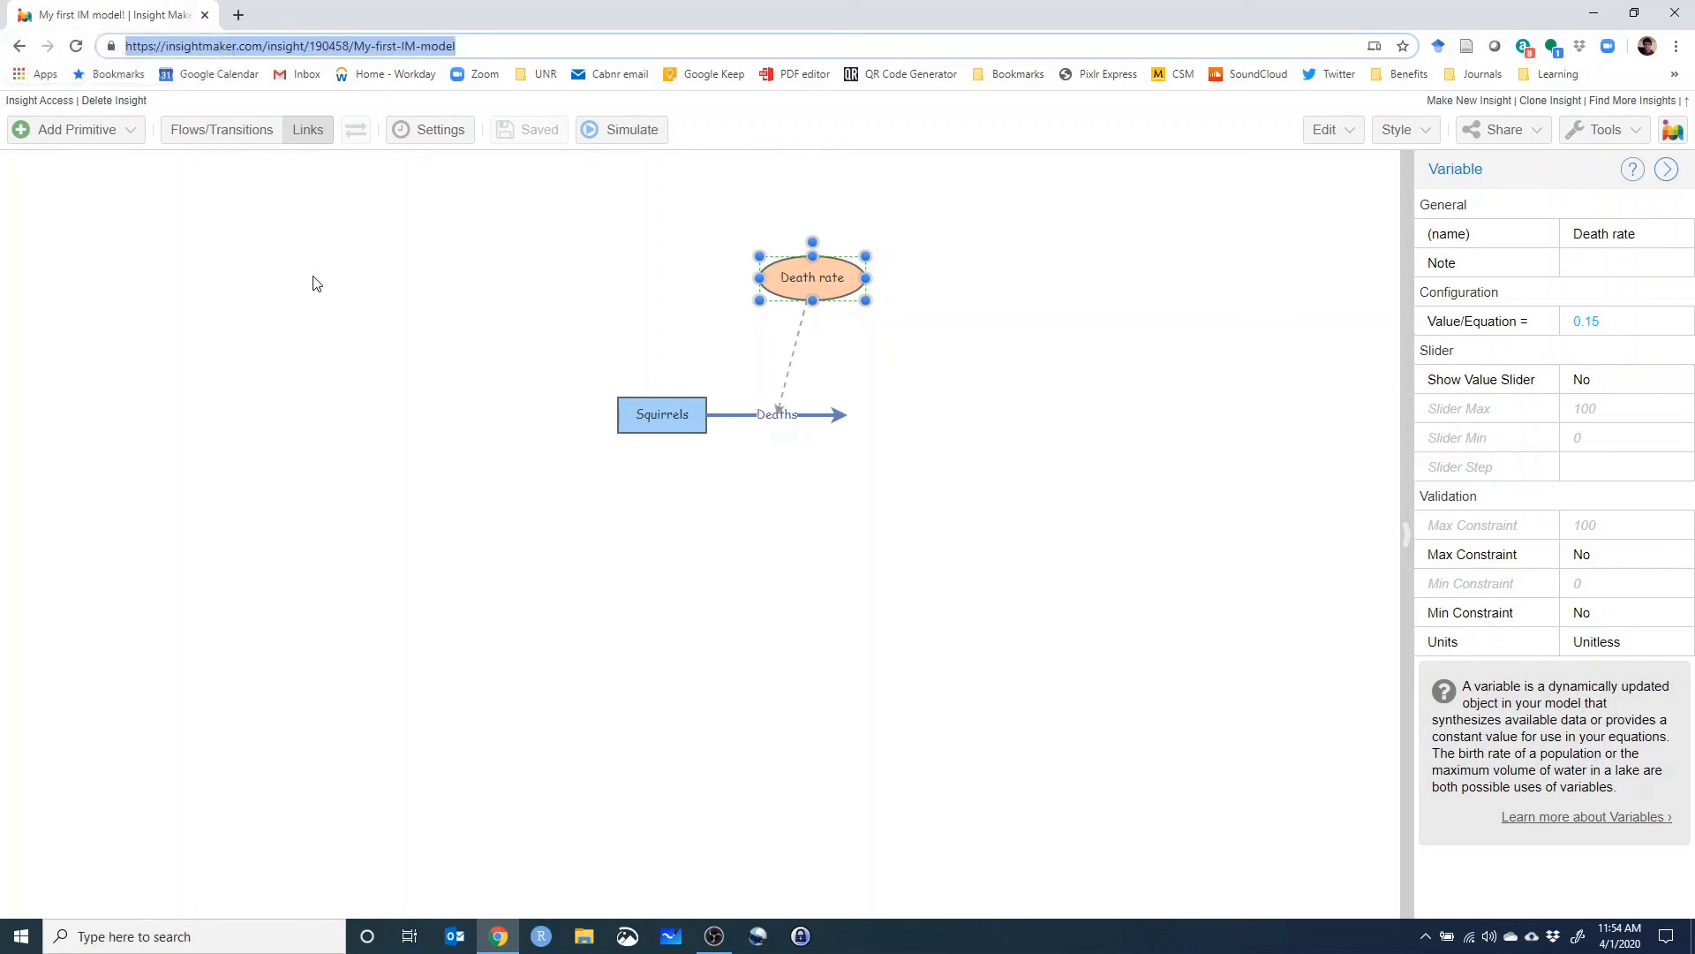
left_click(1086, 401)
left_click_drag(537, 216, 1090, 503)
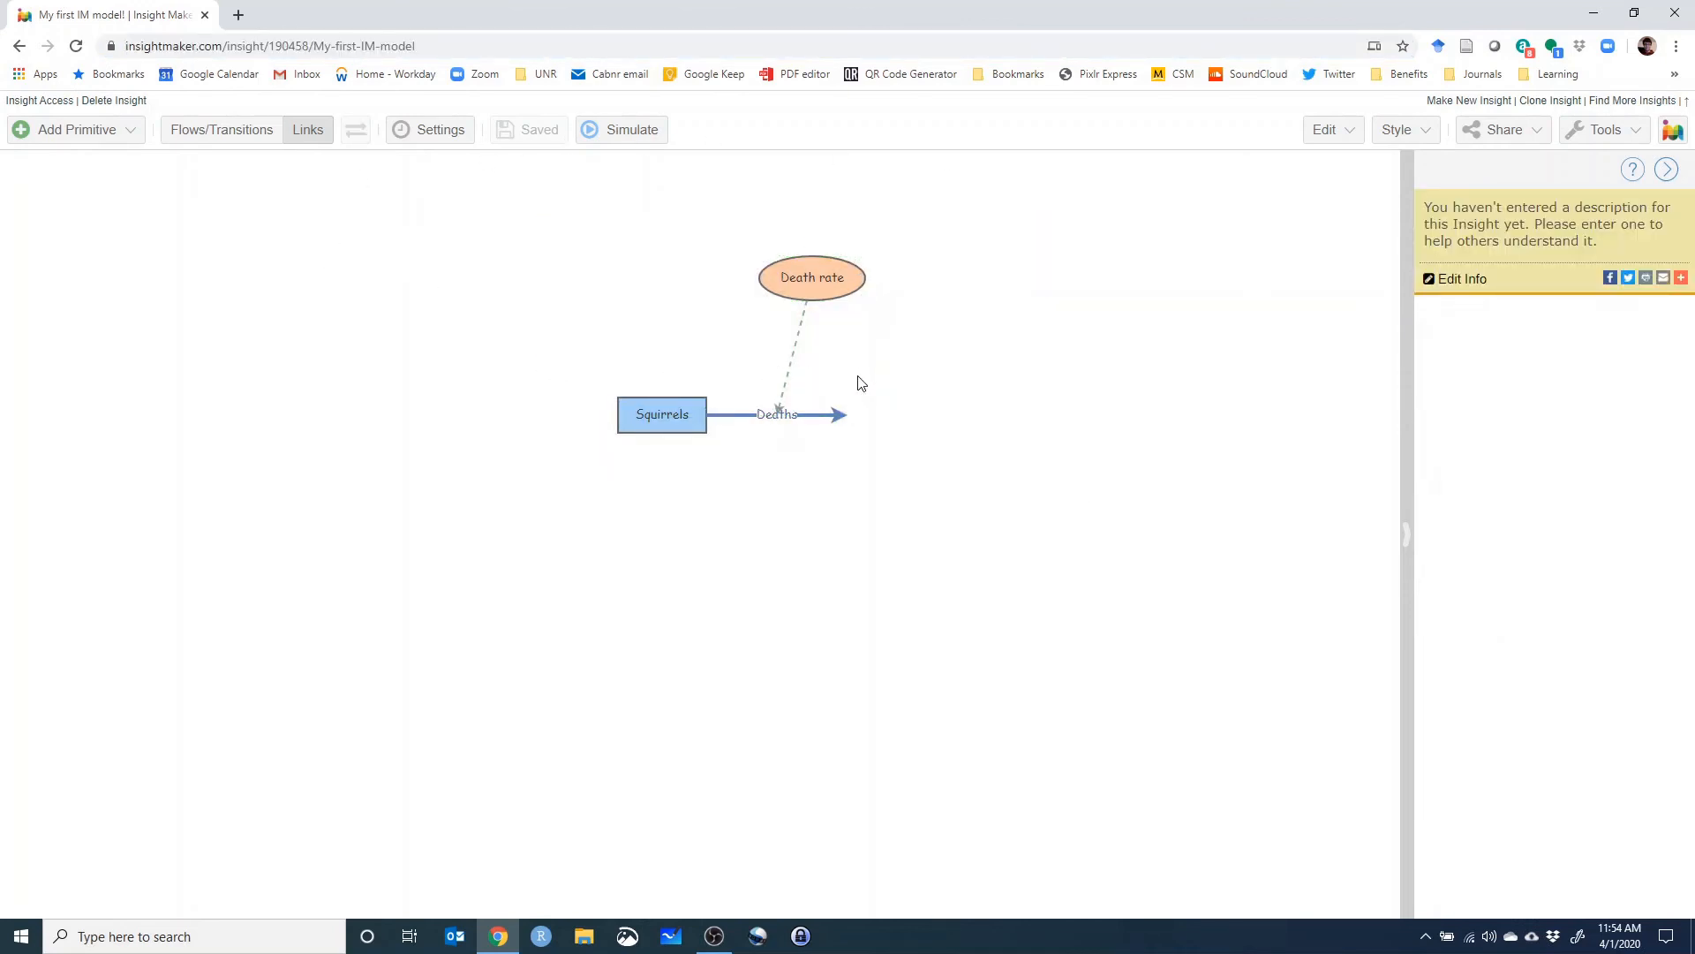
left_click(848, 284)
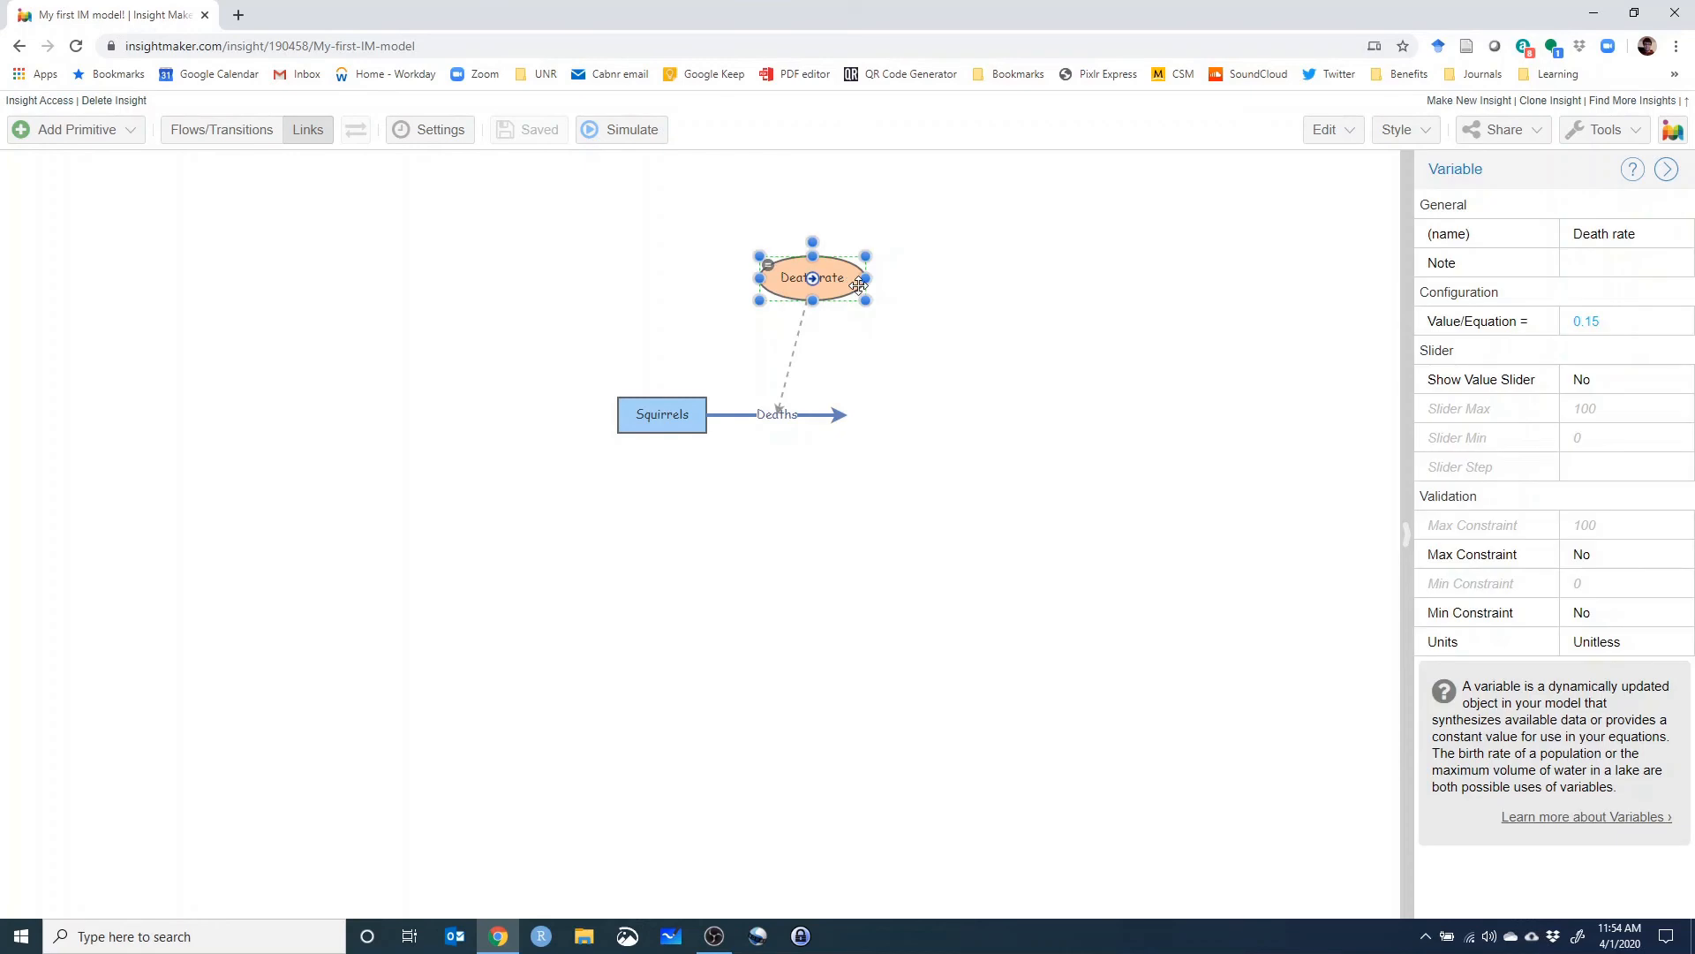
left_click(898, 319)
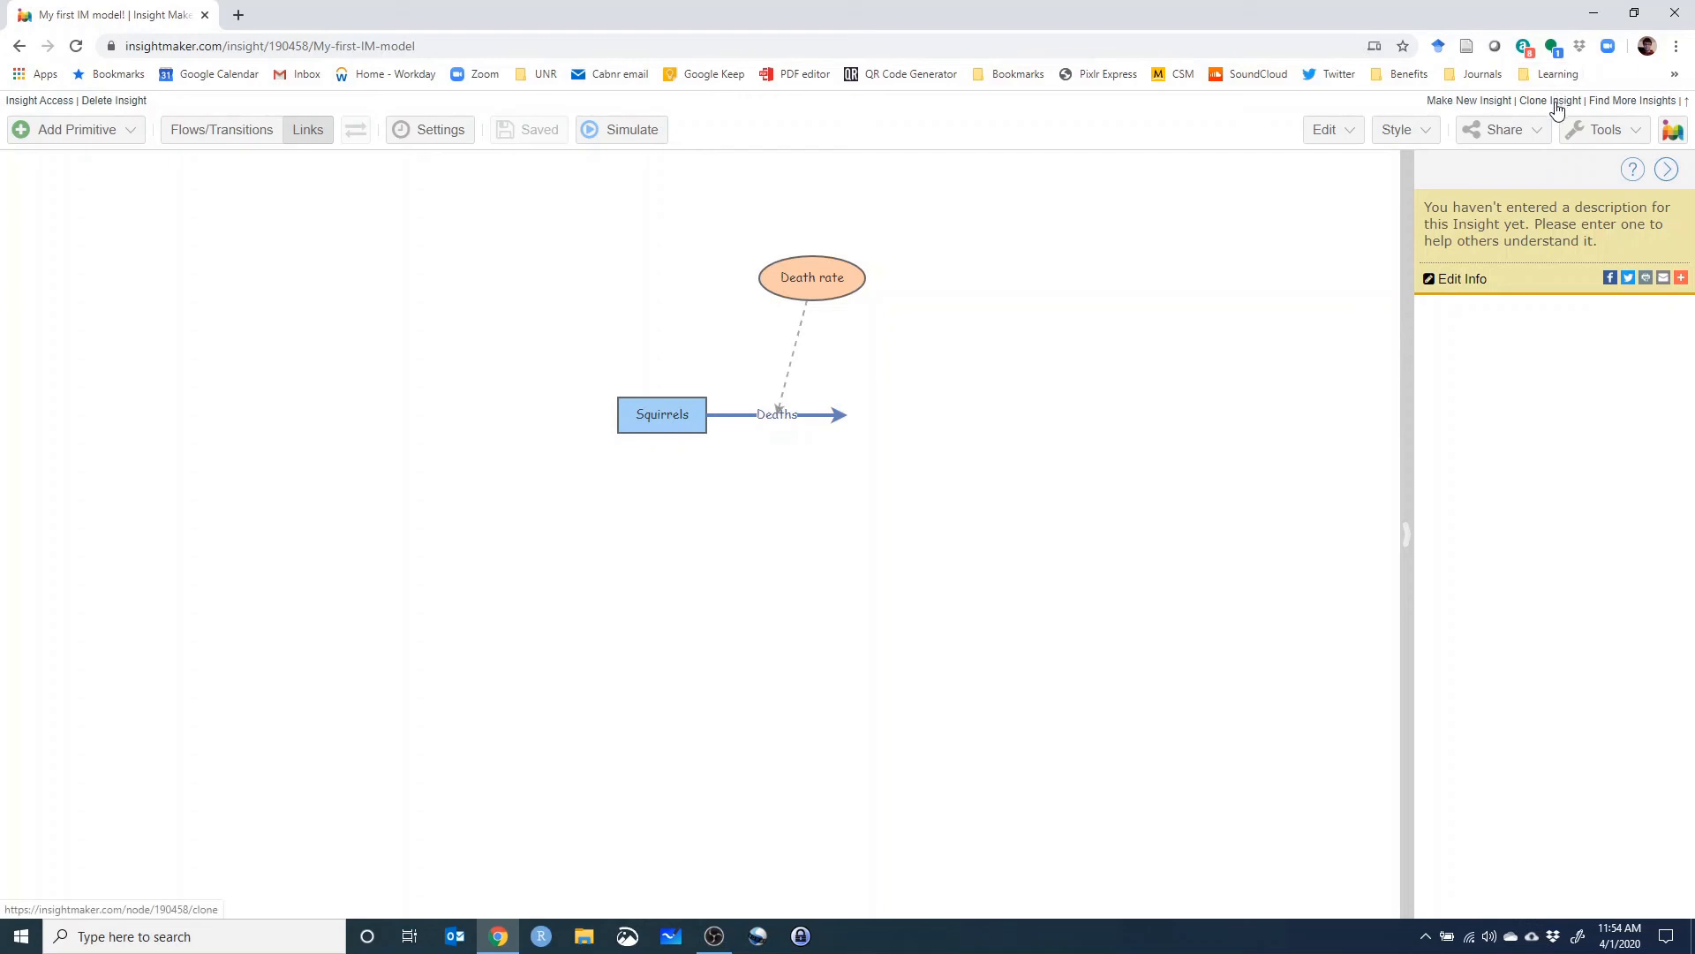
Clone the insight "My first IM model!" and examine the web address of the copy.
left_click(1556, 103)
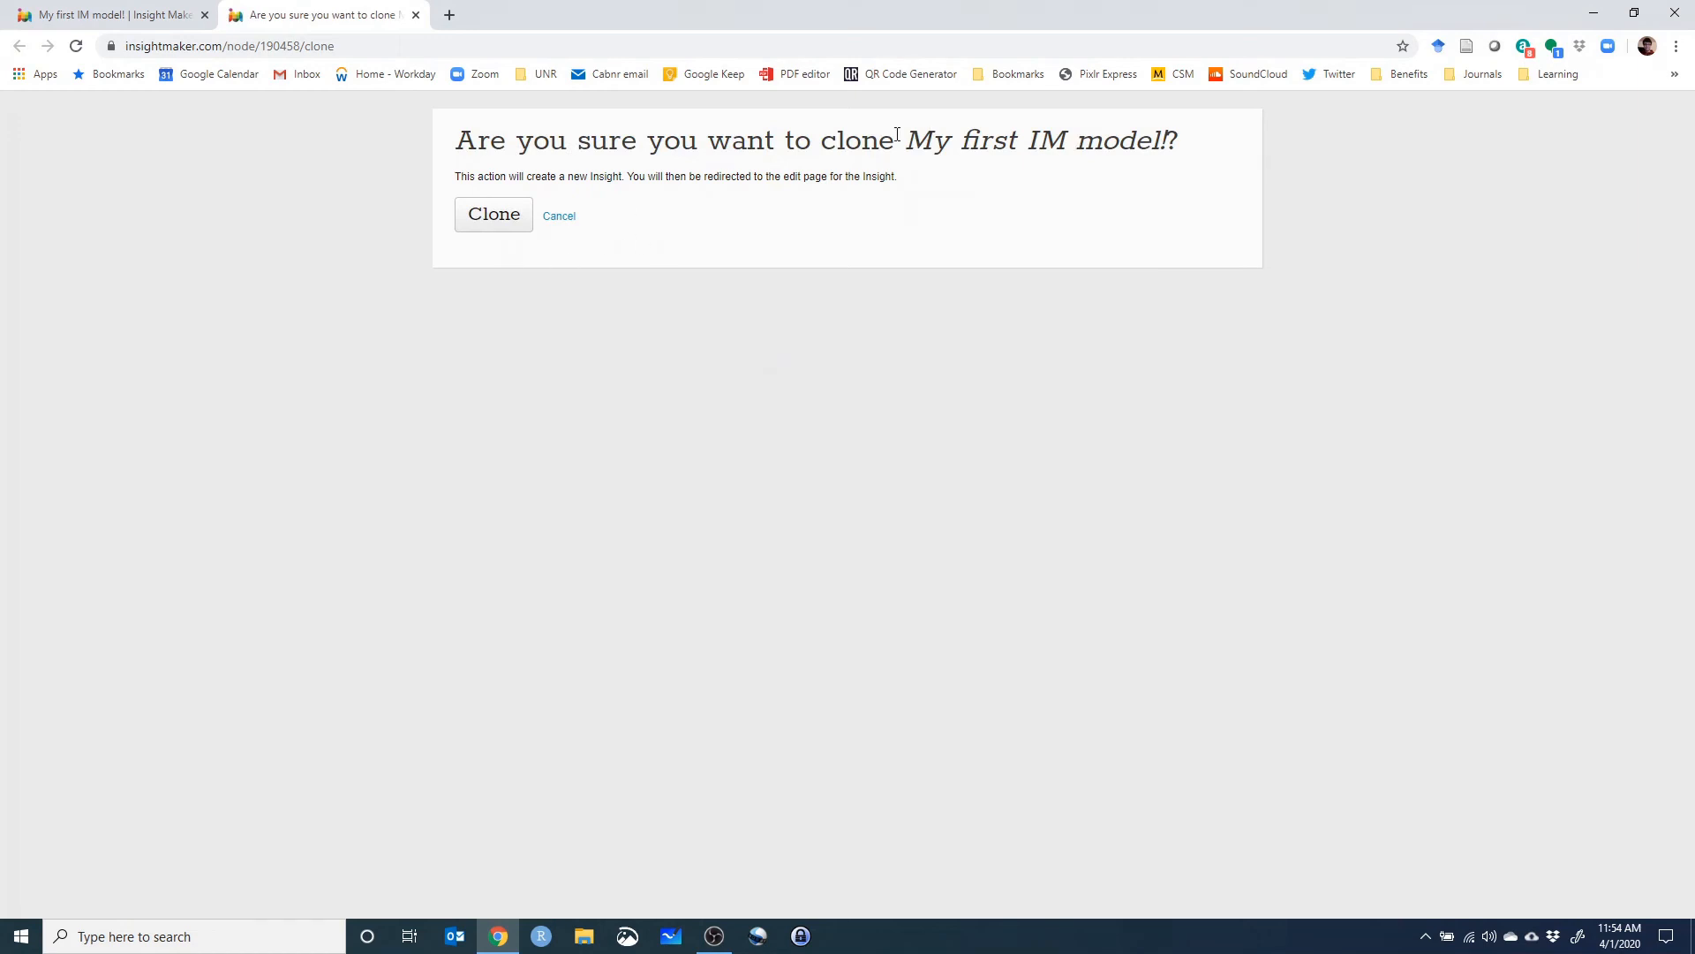
left_click(498, 221)
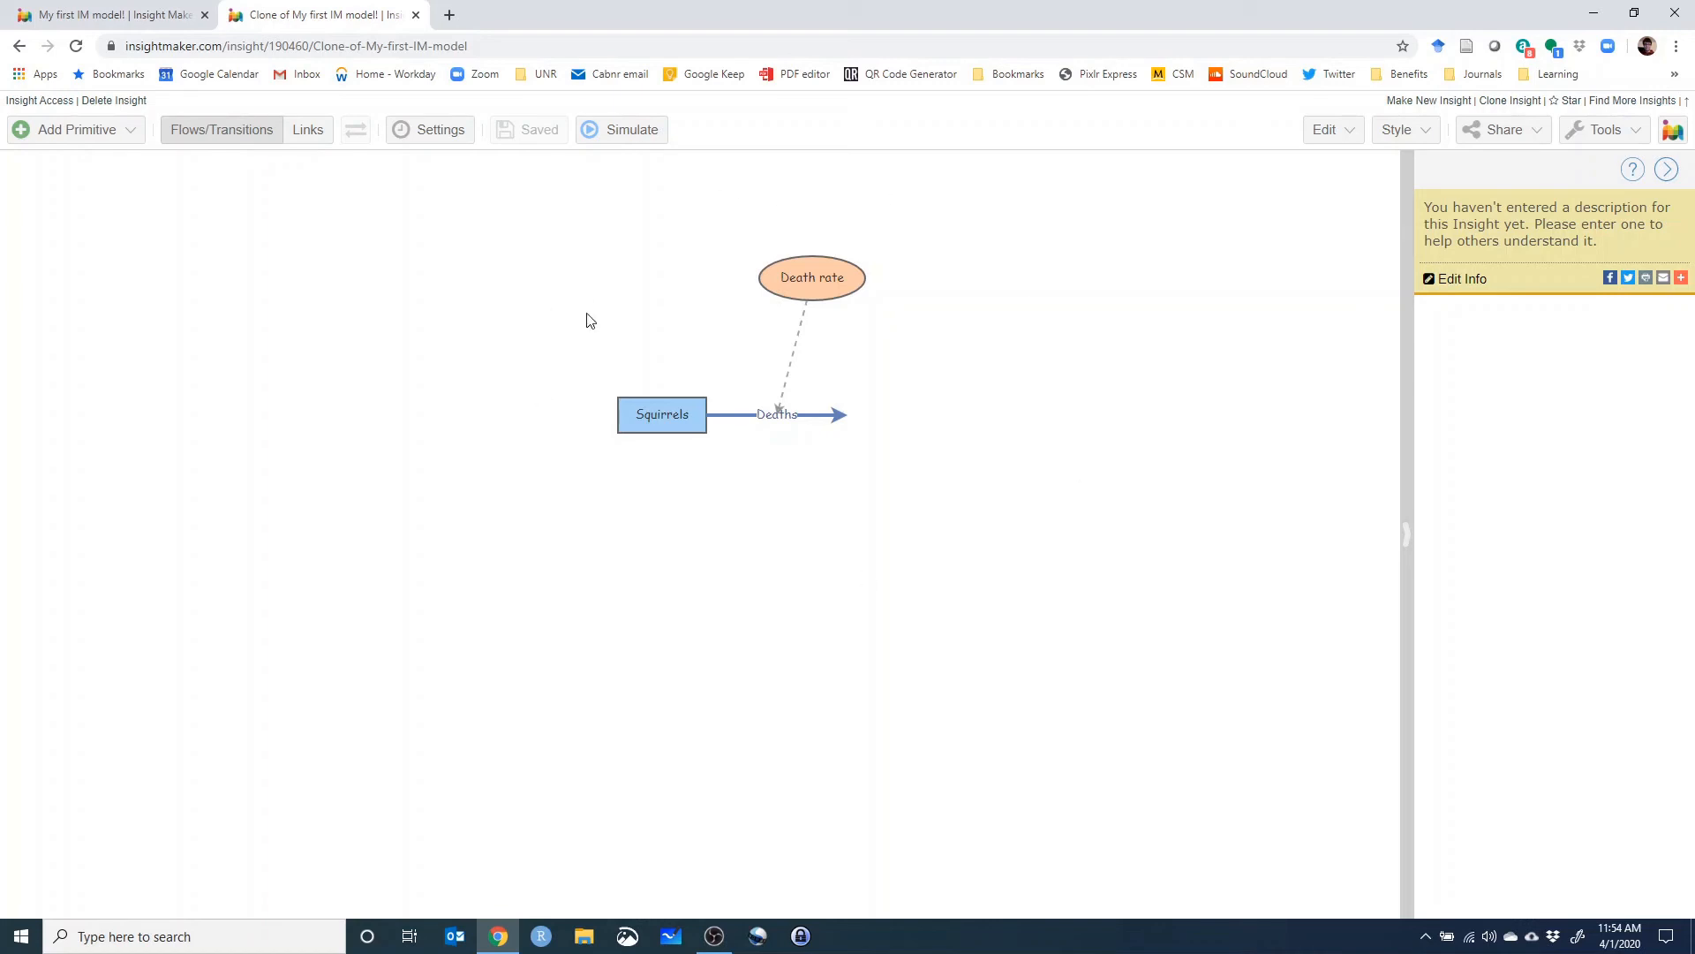
left_click(452, 53)
left_click(312, 46)
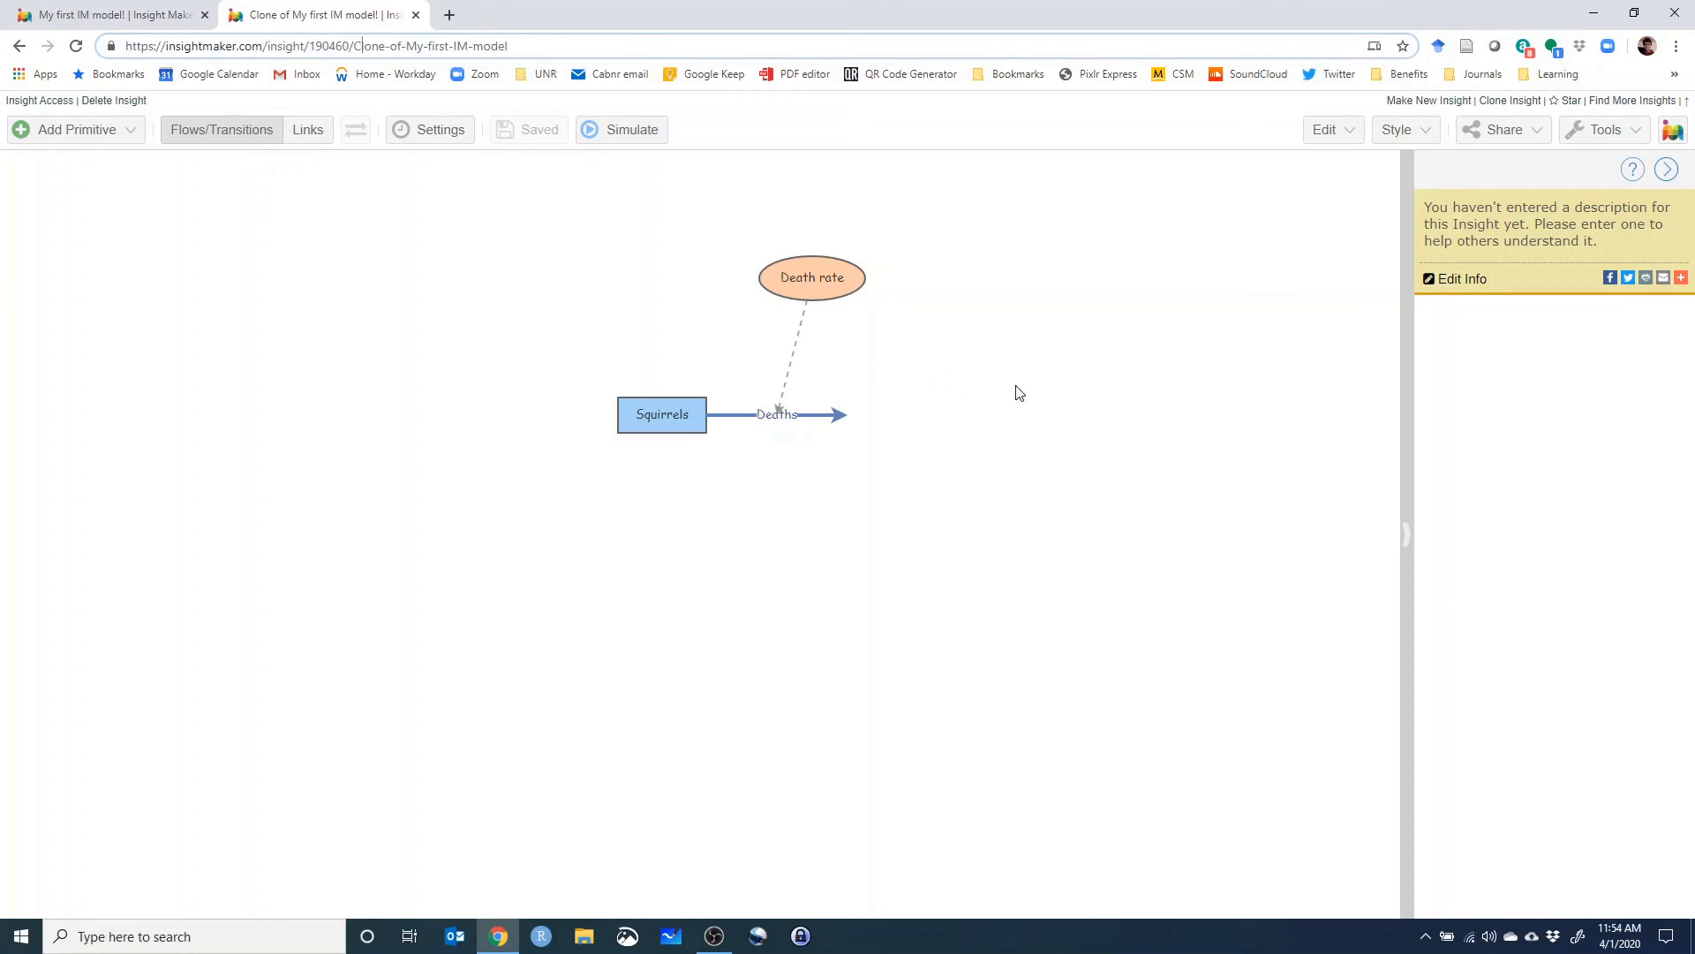
left_click(1055, 382)
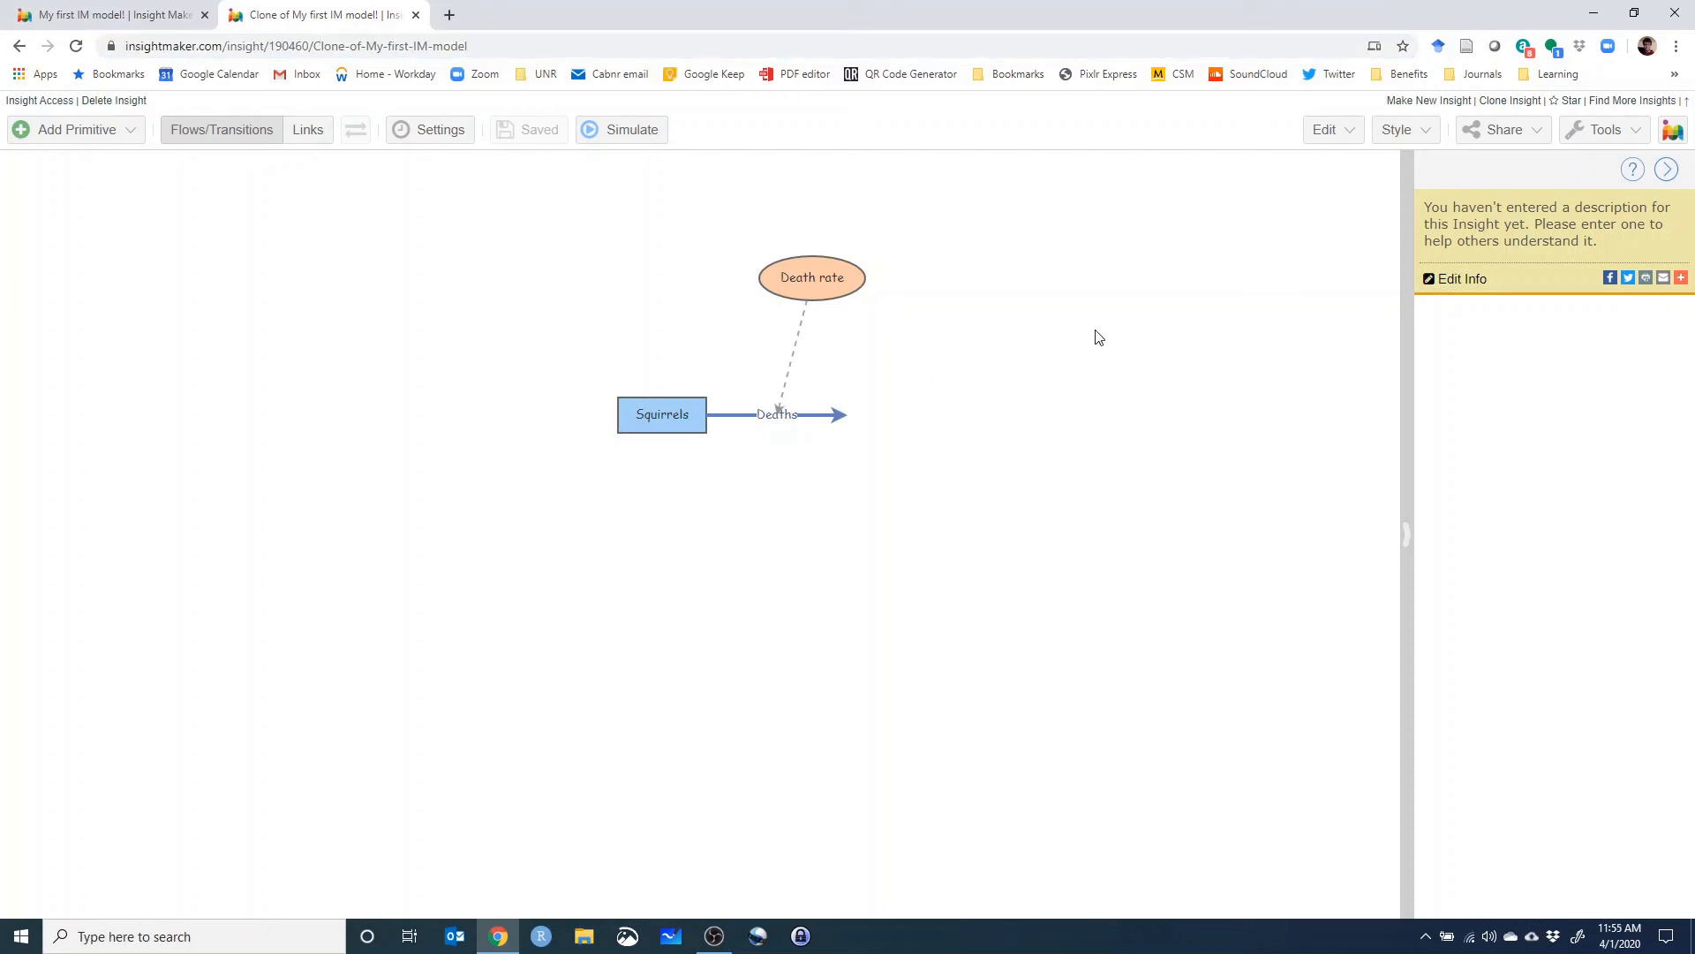
Retitle the cloned insight "My second IM model!" and save it.
left_click(1456, 283)
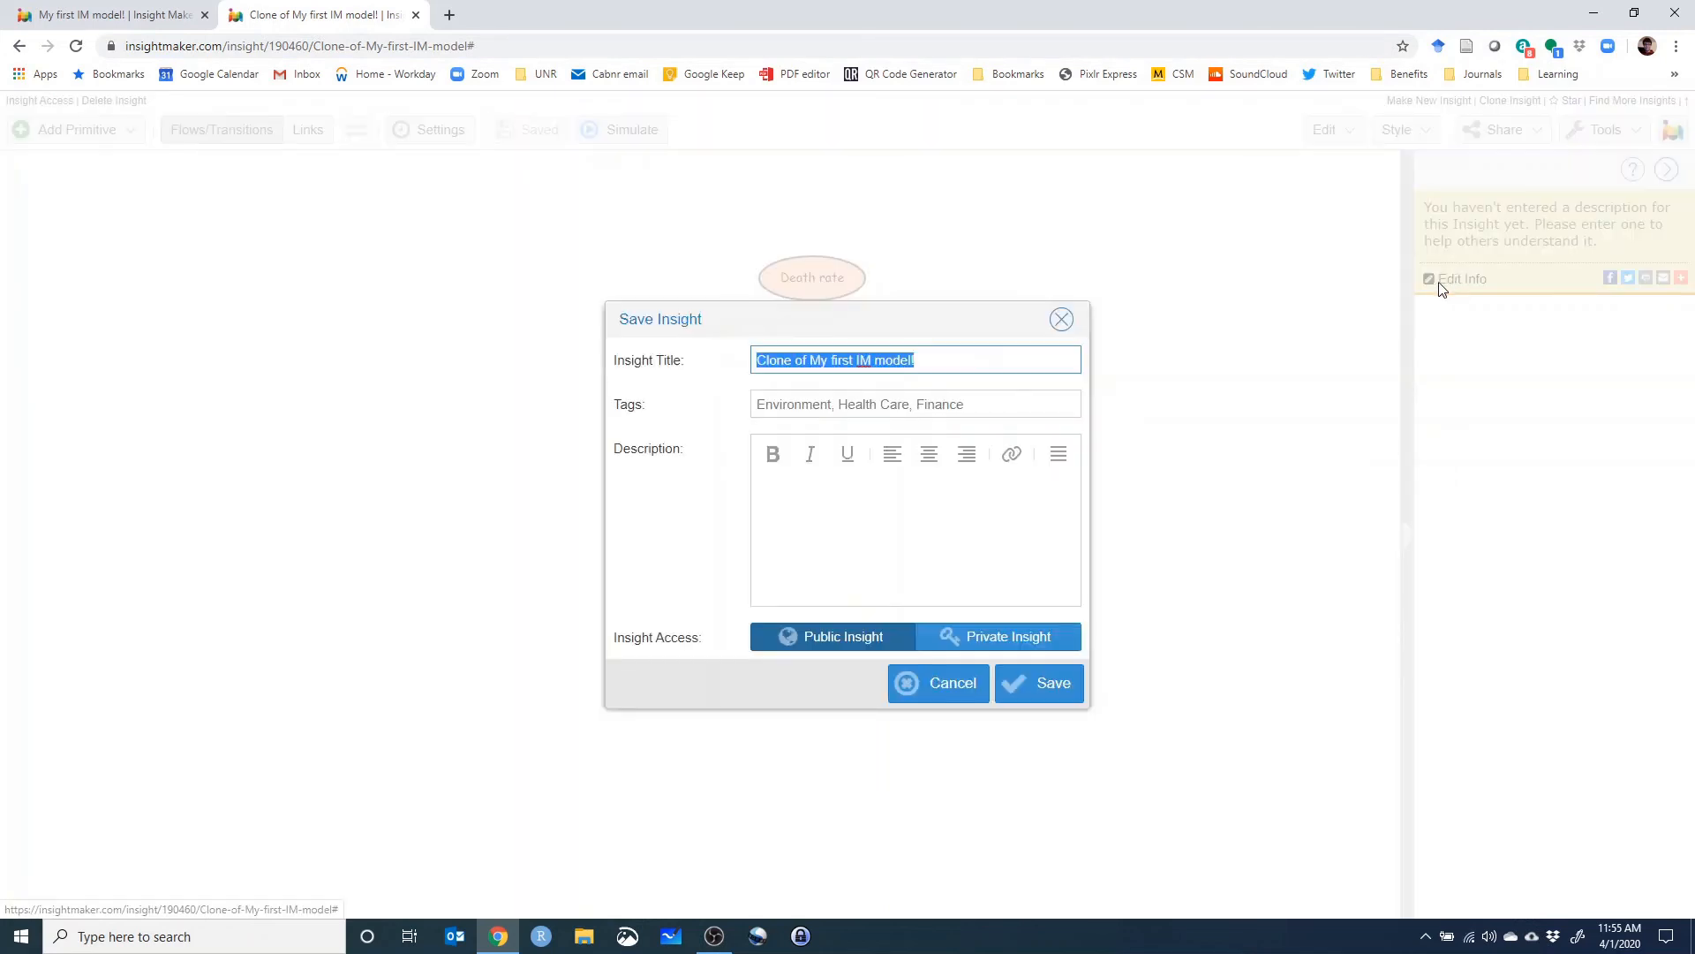
left_click_drag(755, 359, 949, 365)
type("My ")
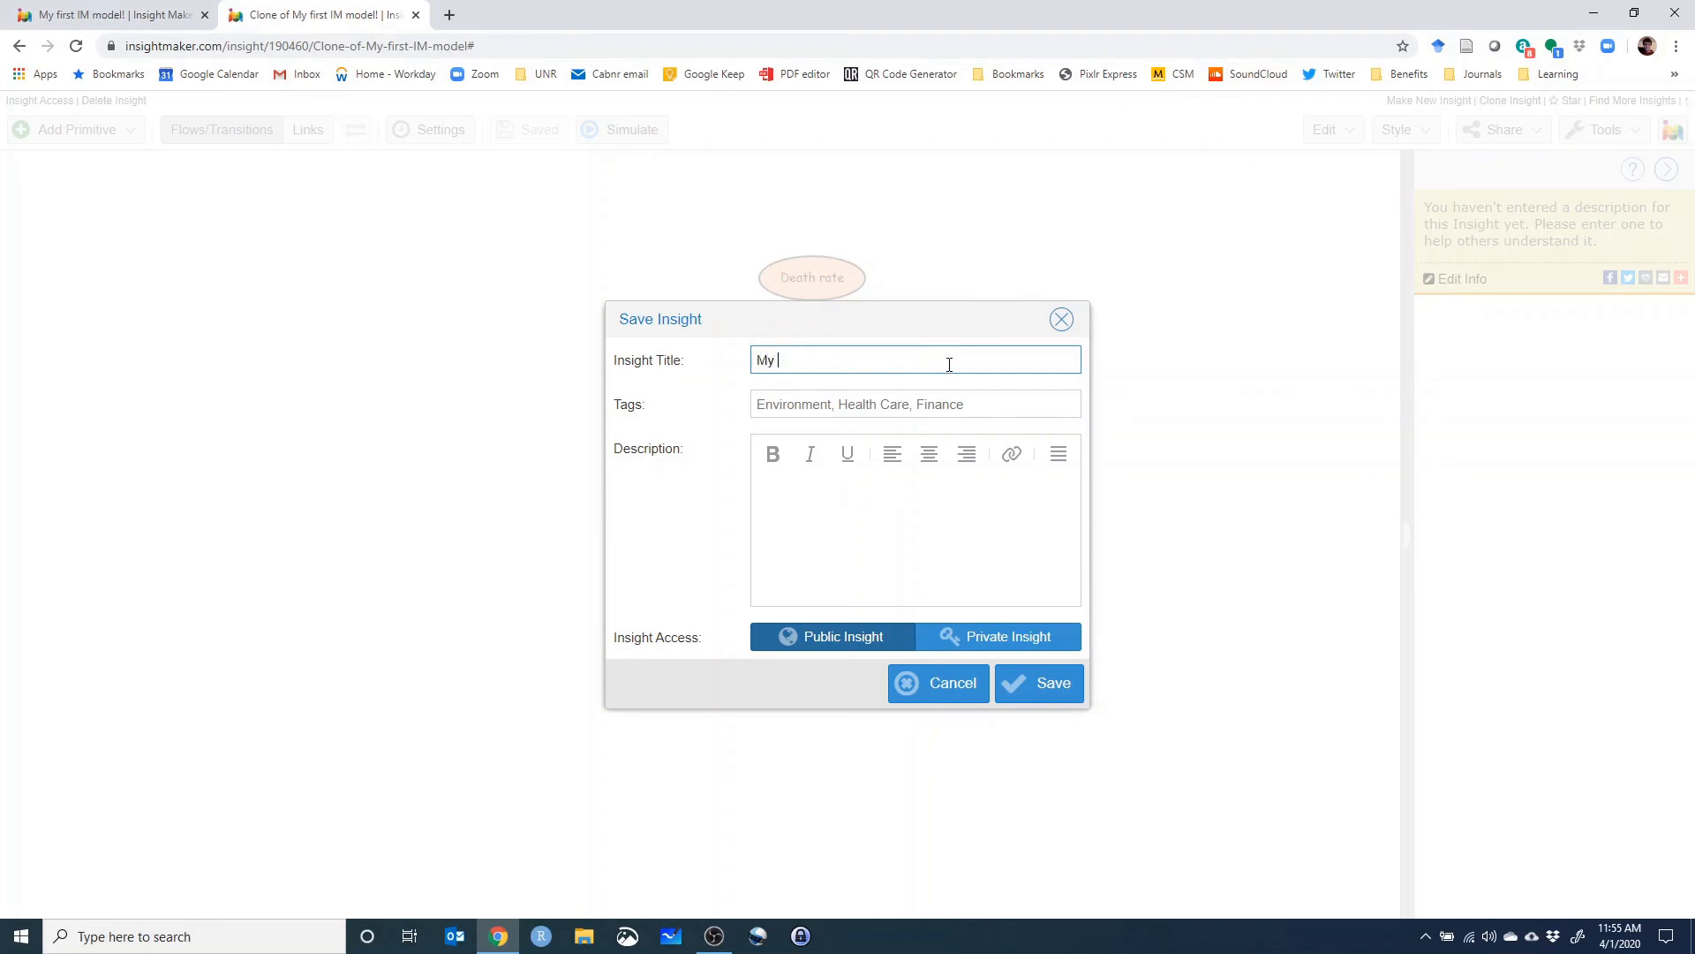
type("second IM model!")
left_click(1042, 685)
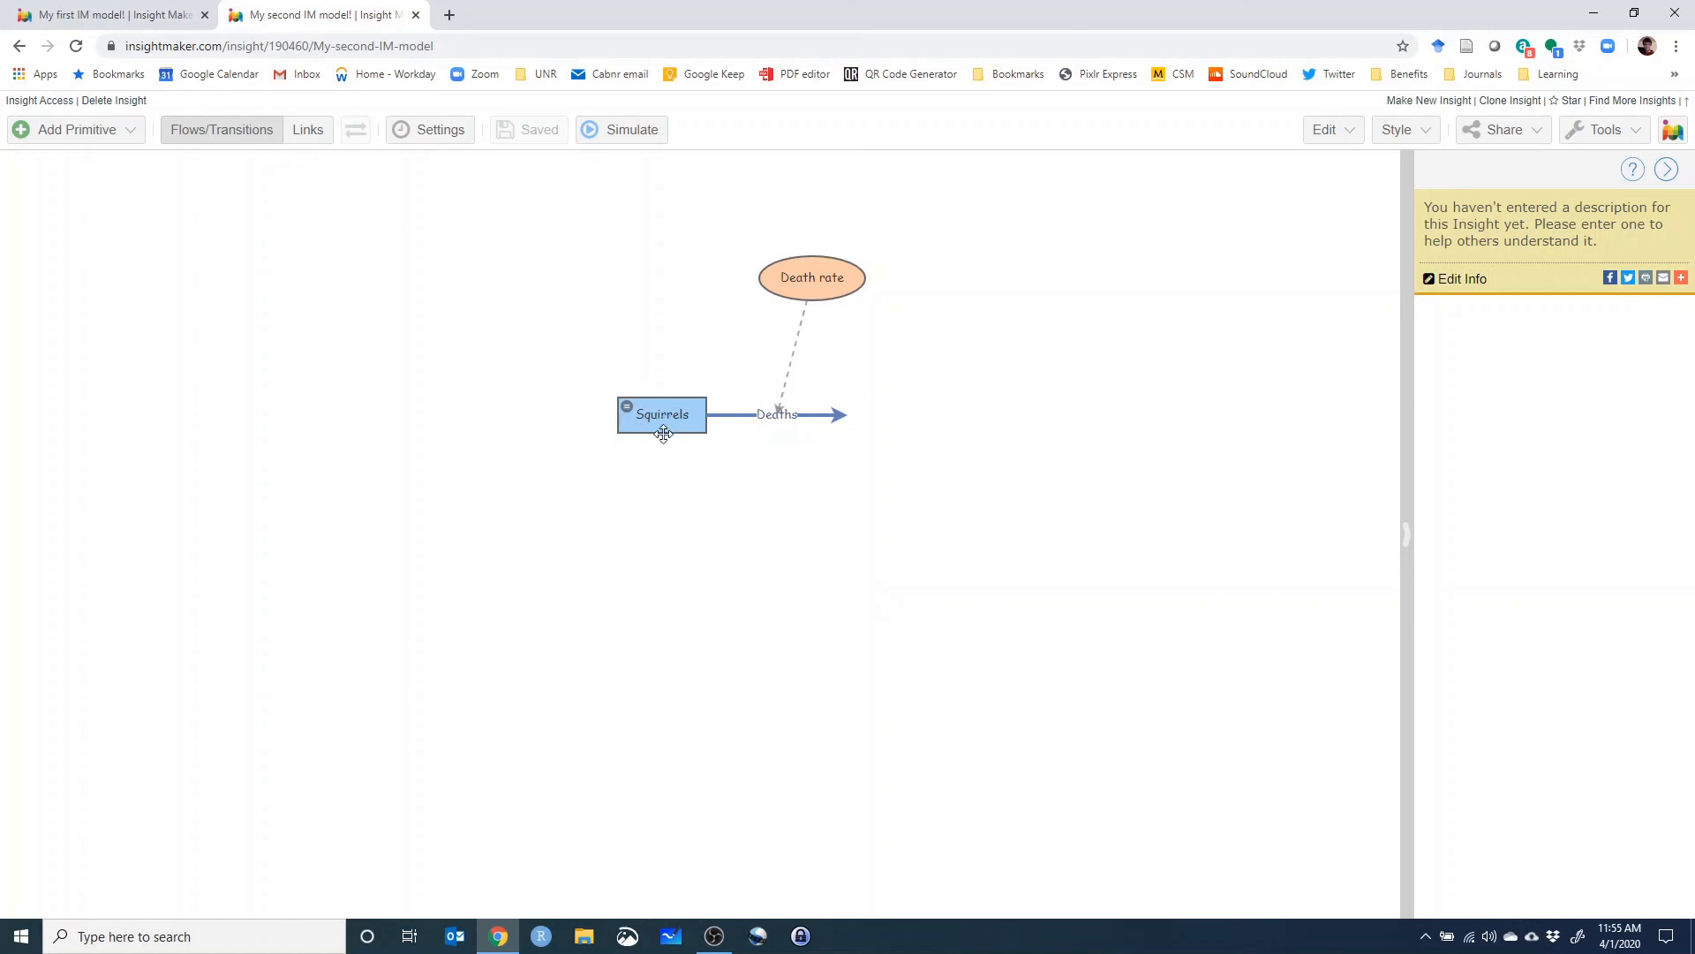
double_click(725, 427)
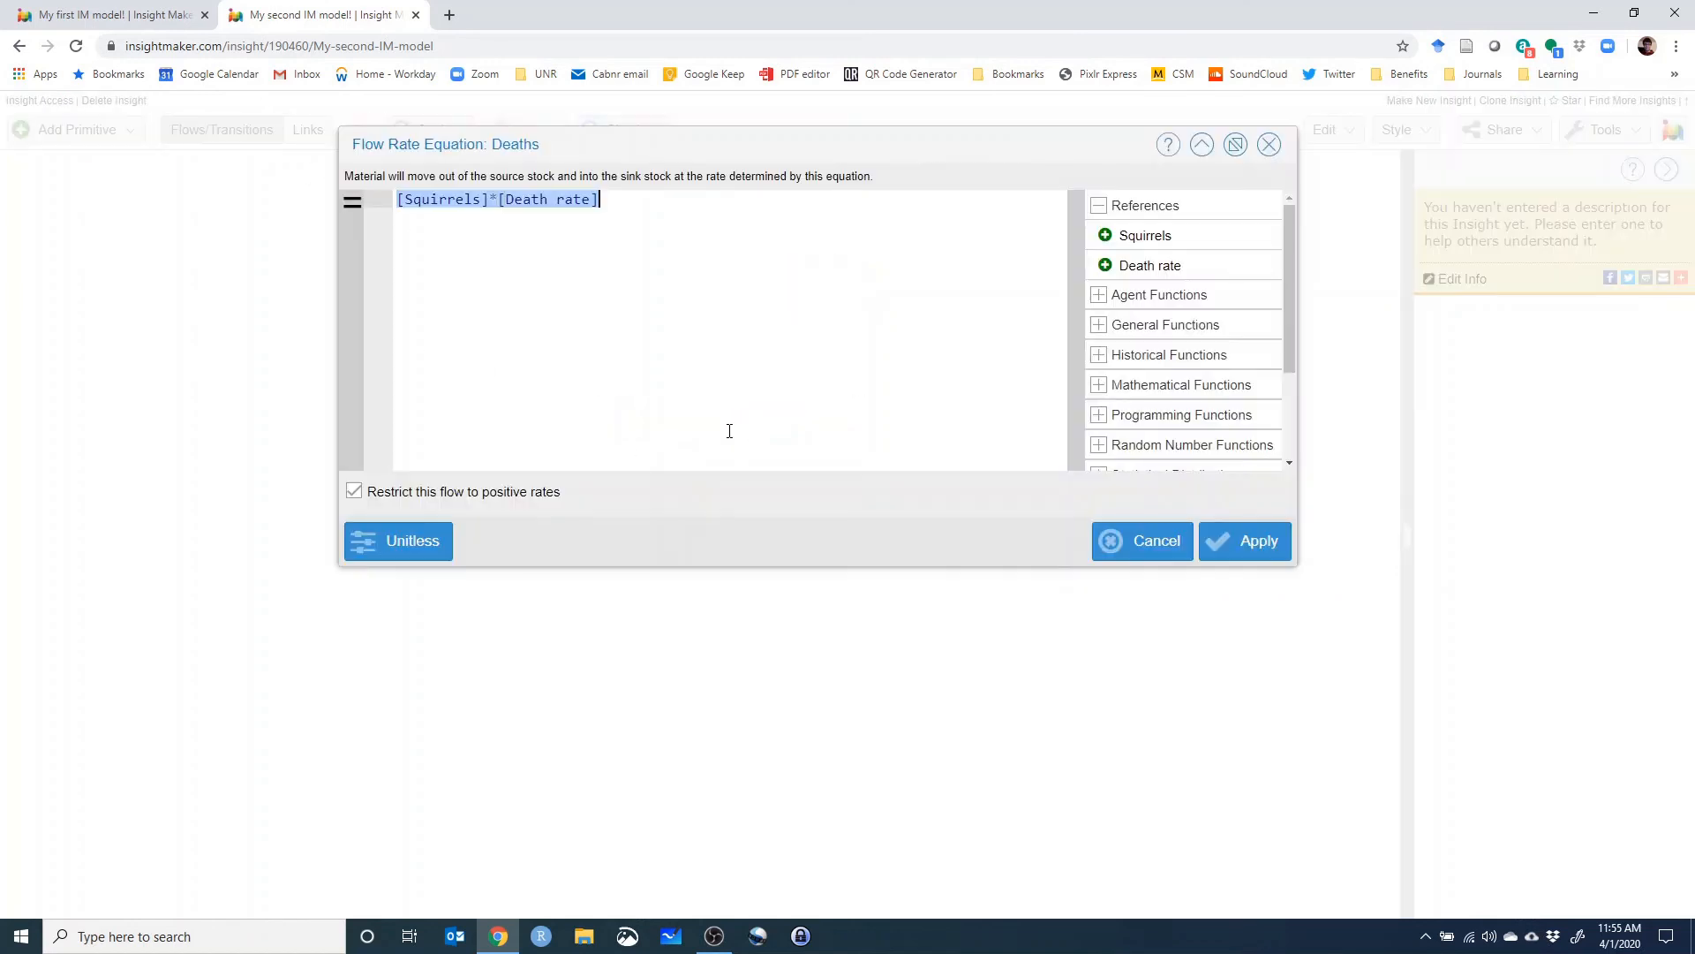
left_click(633, 201)
left_click_drag(643, 201, 397, 202)
key("BackSpace")
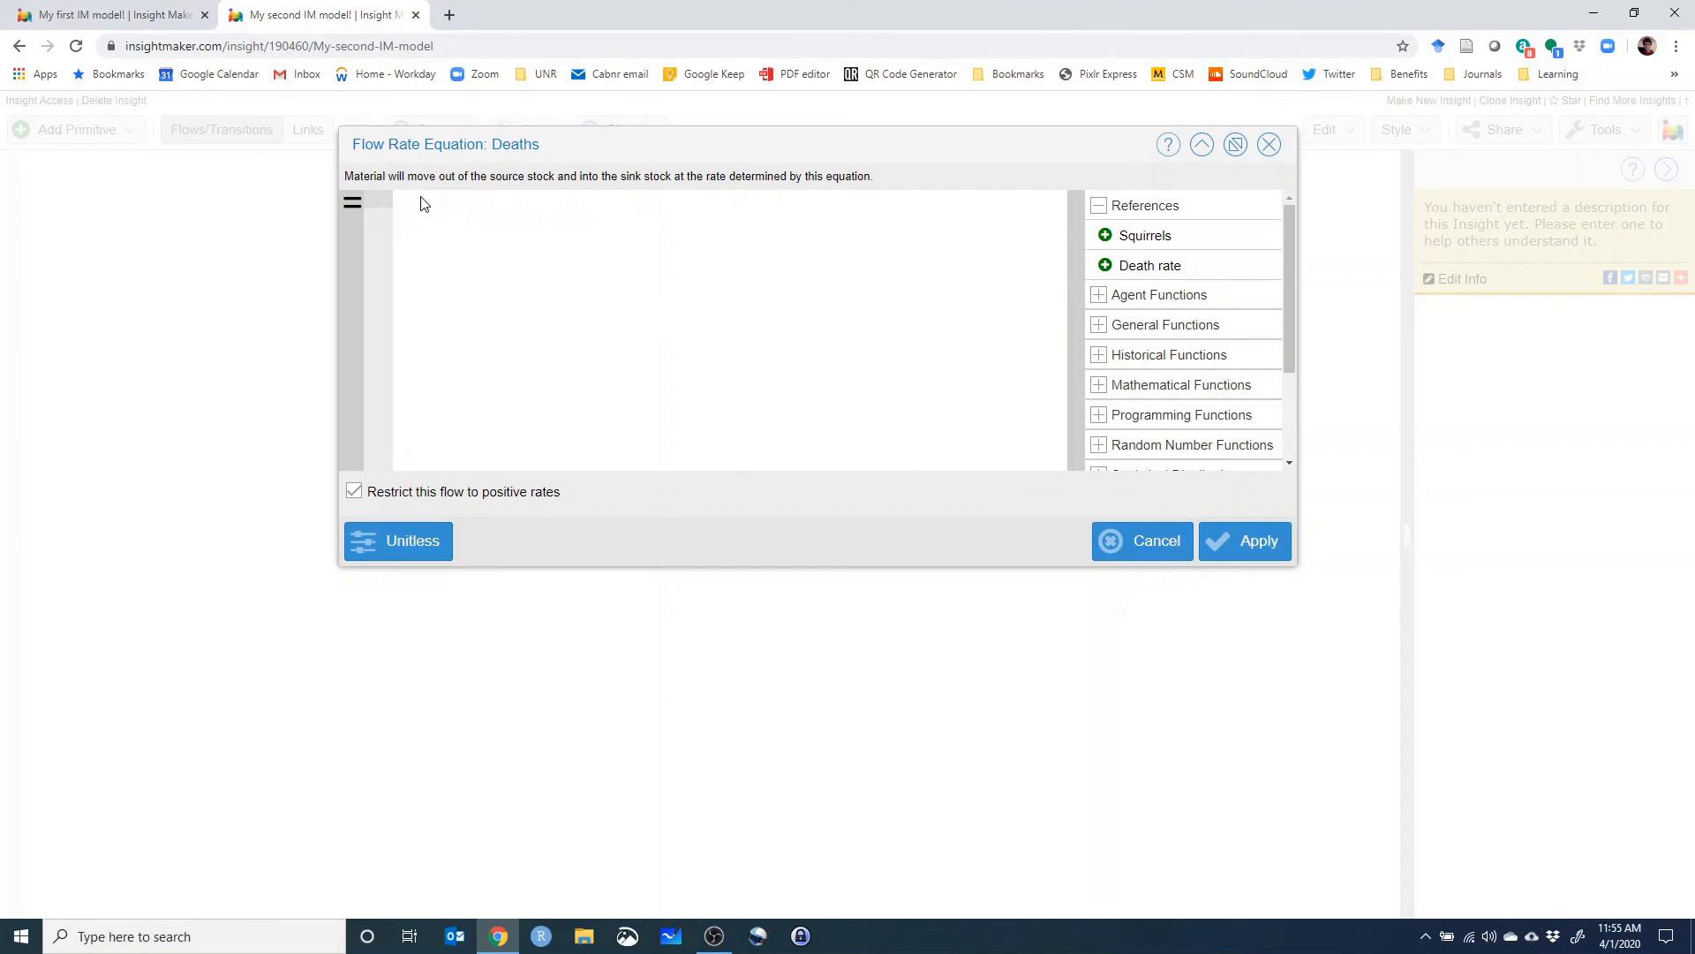
left_click_drag(1296, 230, 1408, 257)
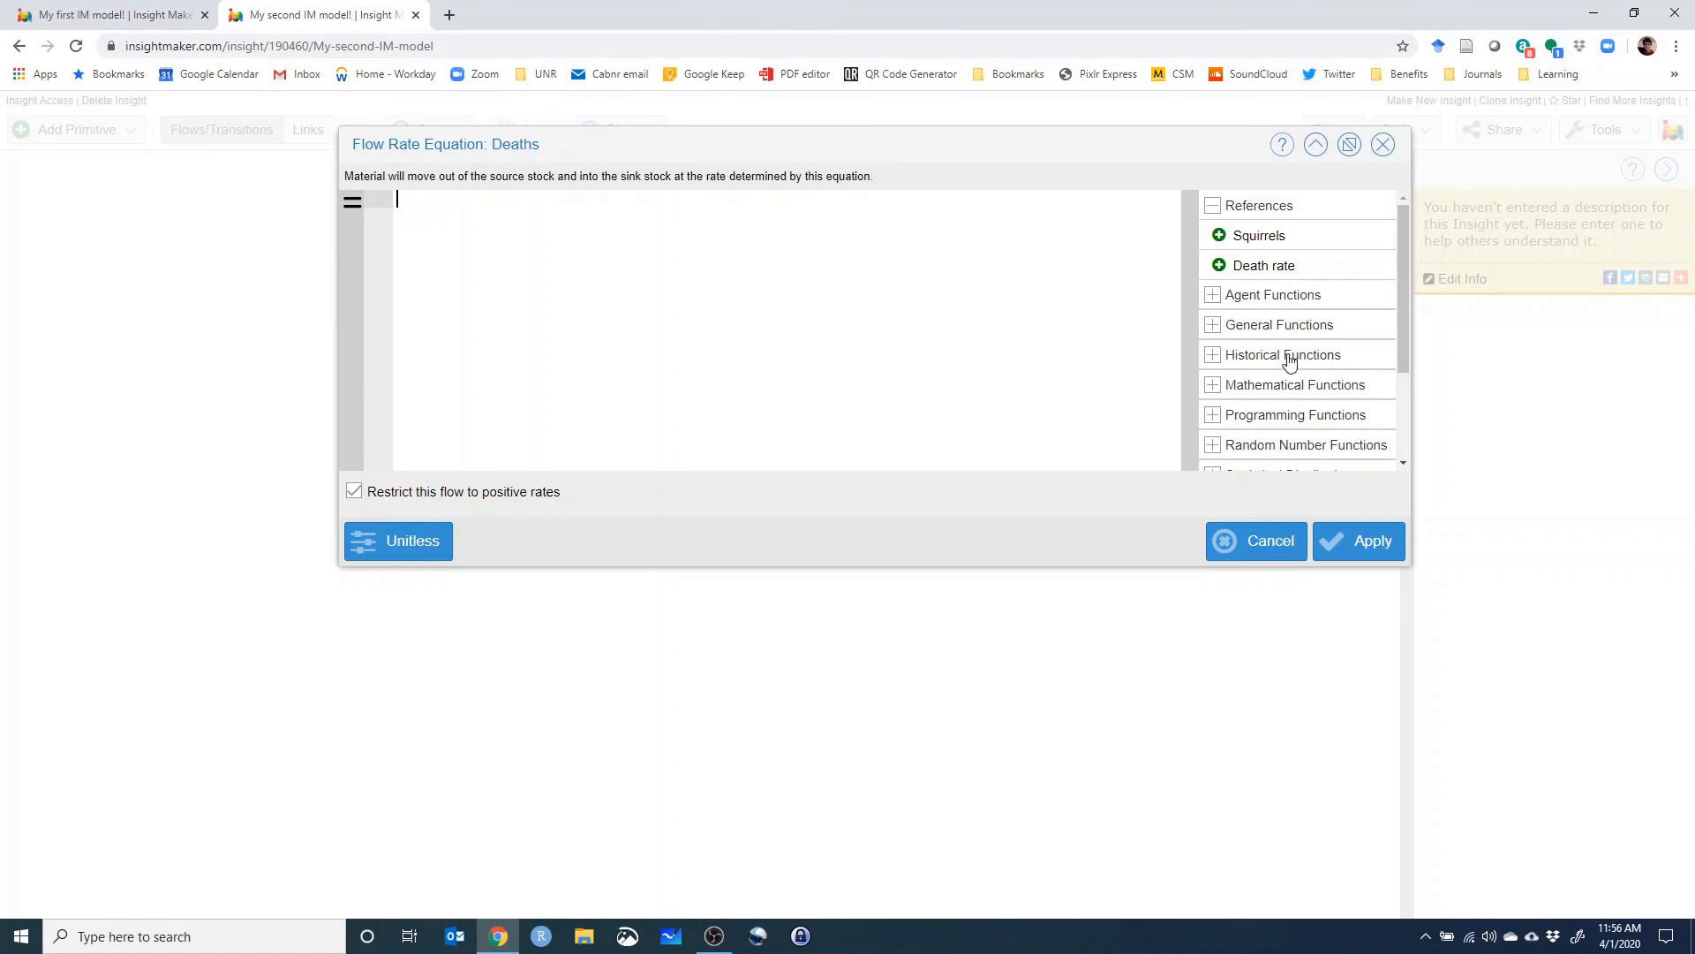
left_click_drag(1191, 565, 1191, 647)
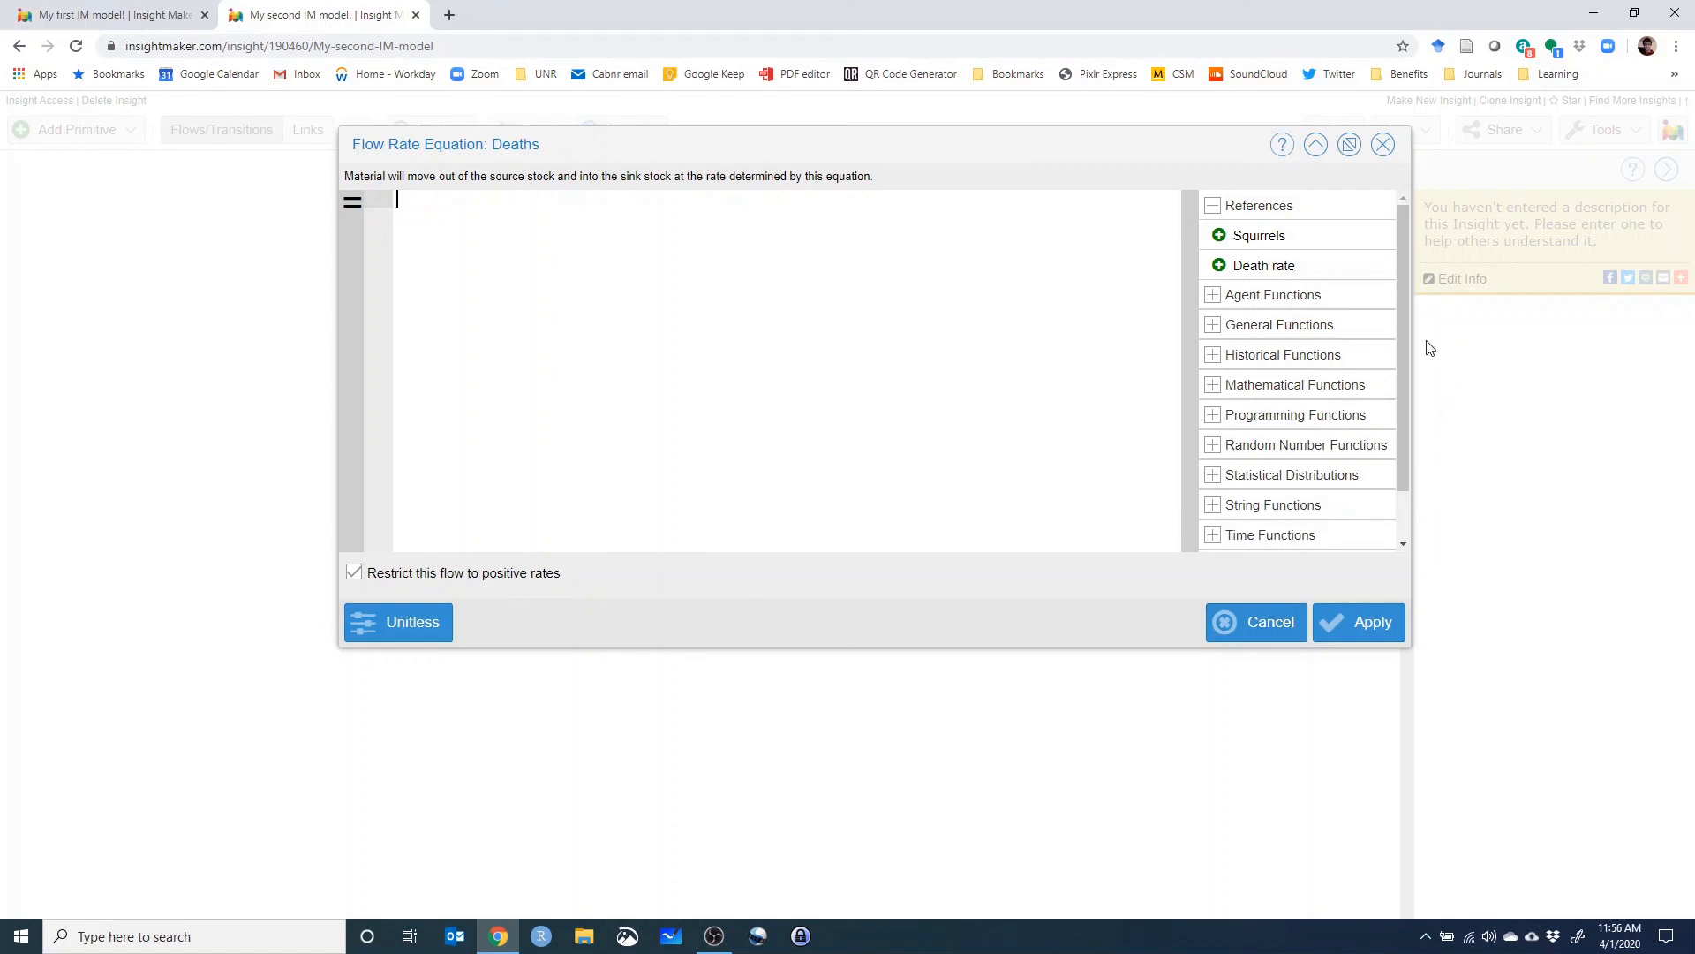
left_click_drag(1403, 330, 1397, 367)
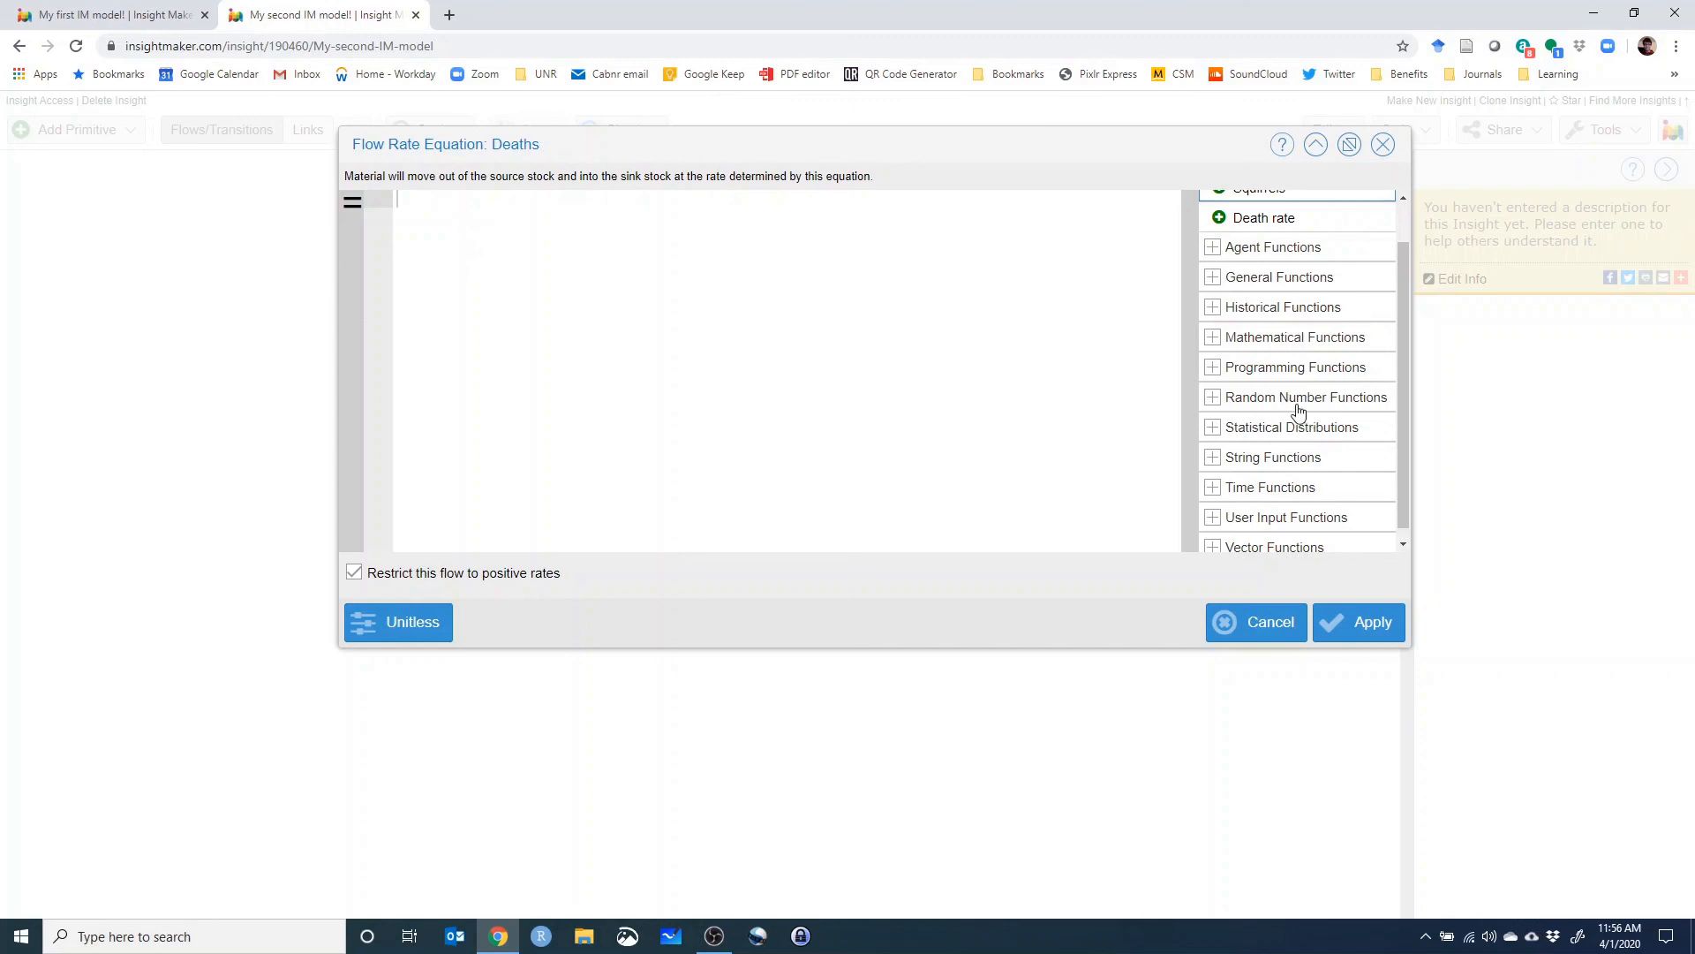
left_click_drag(1402, 305, 1120, 250)
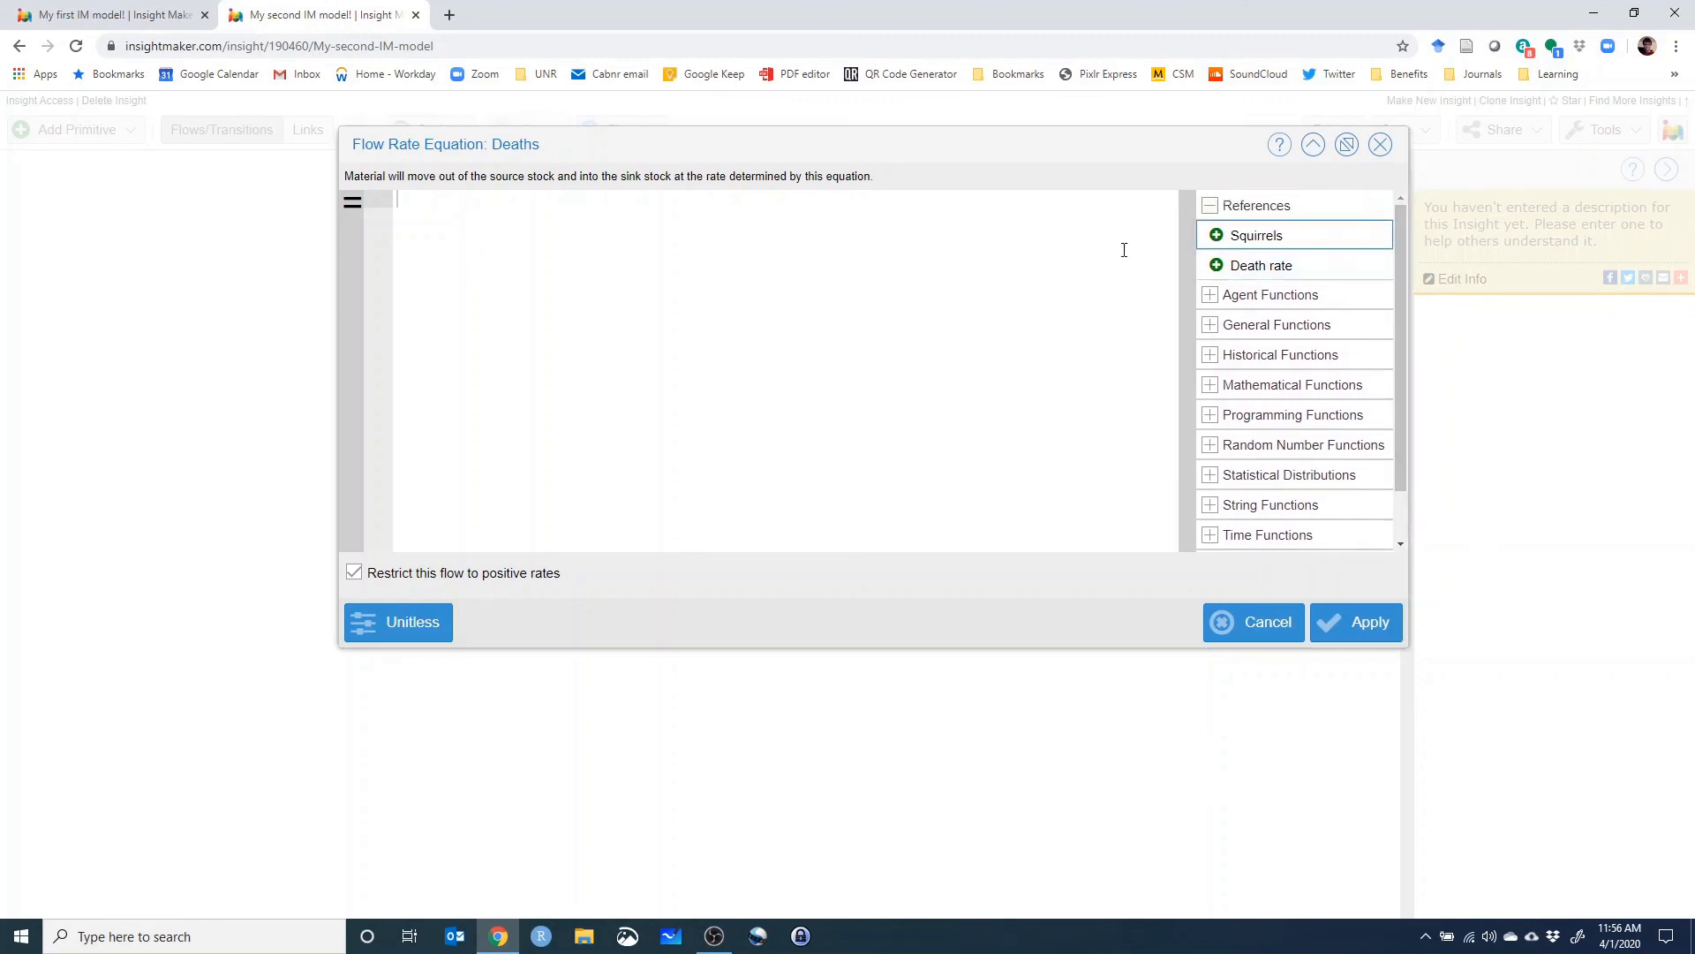
left_click(1380, 144)
Replace the Deaths flow's equation with the binomial distribution random function, using the Squirrels reference as its count.
mouse_move(731, 413)
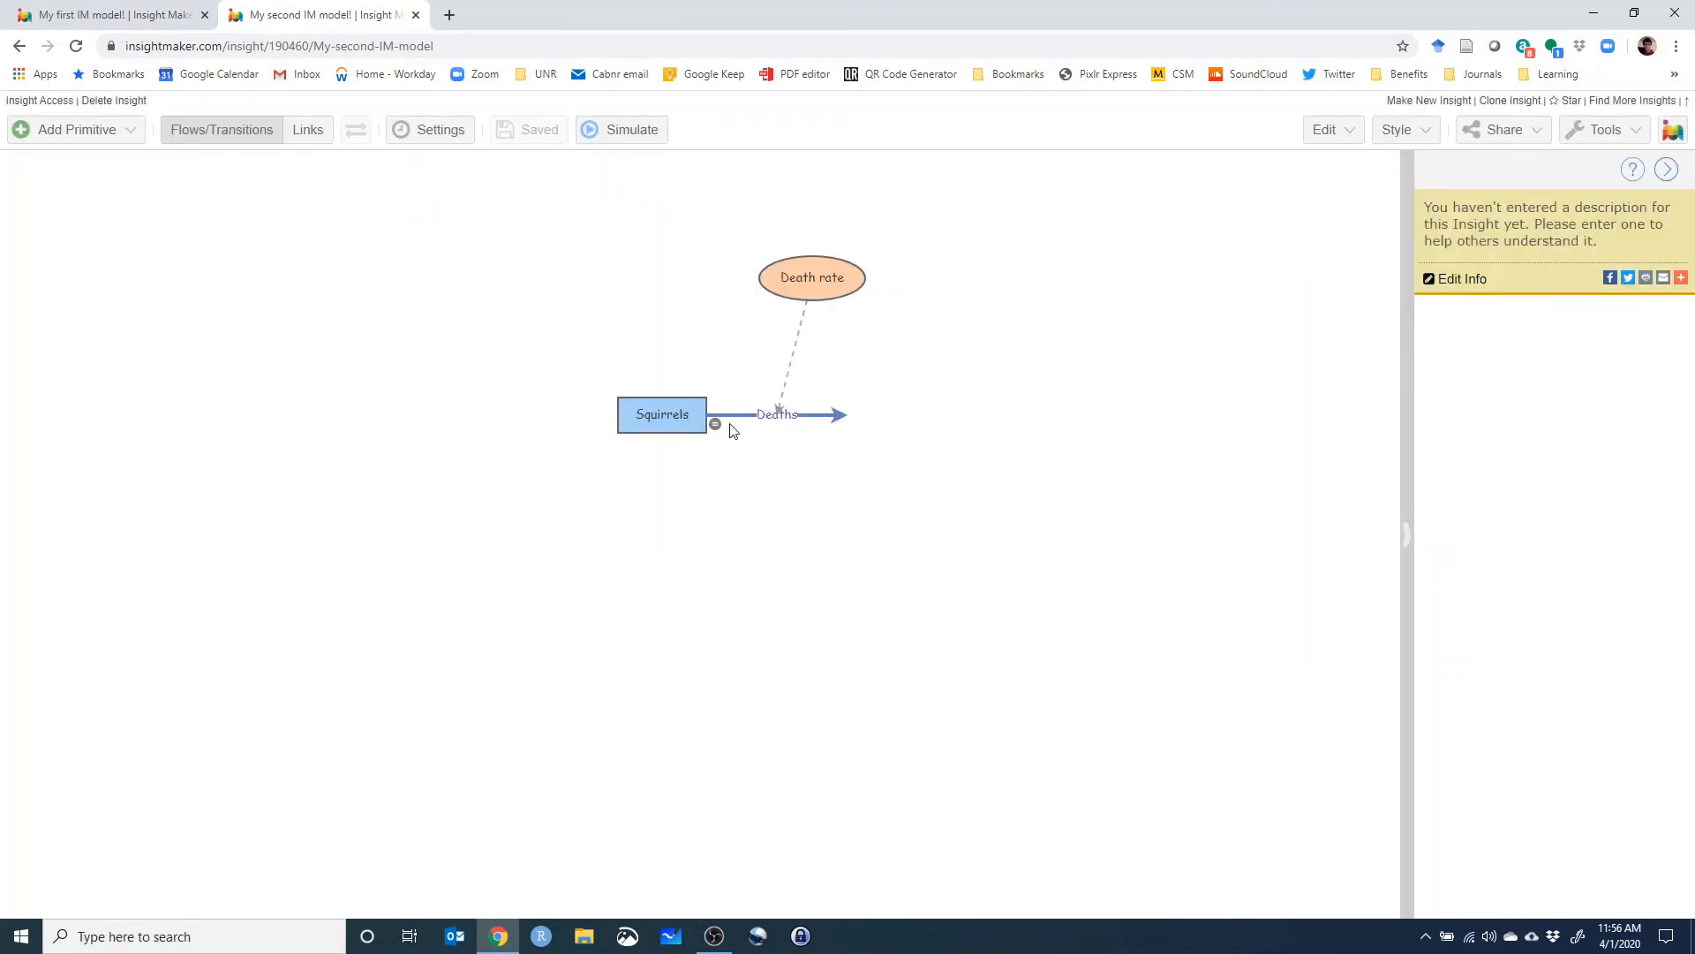
left_click(715, 424)
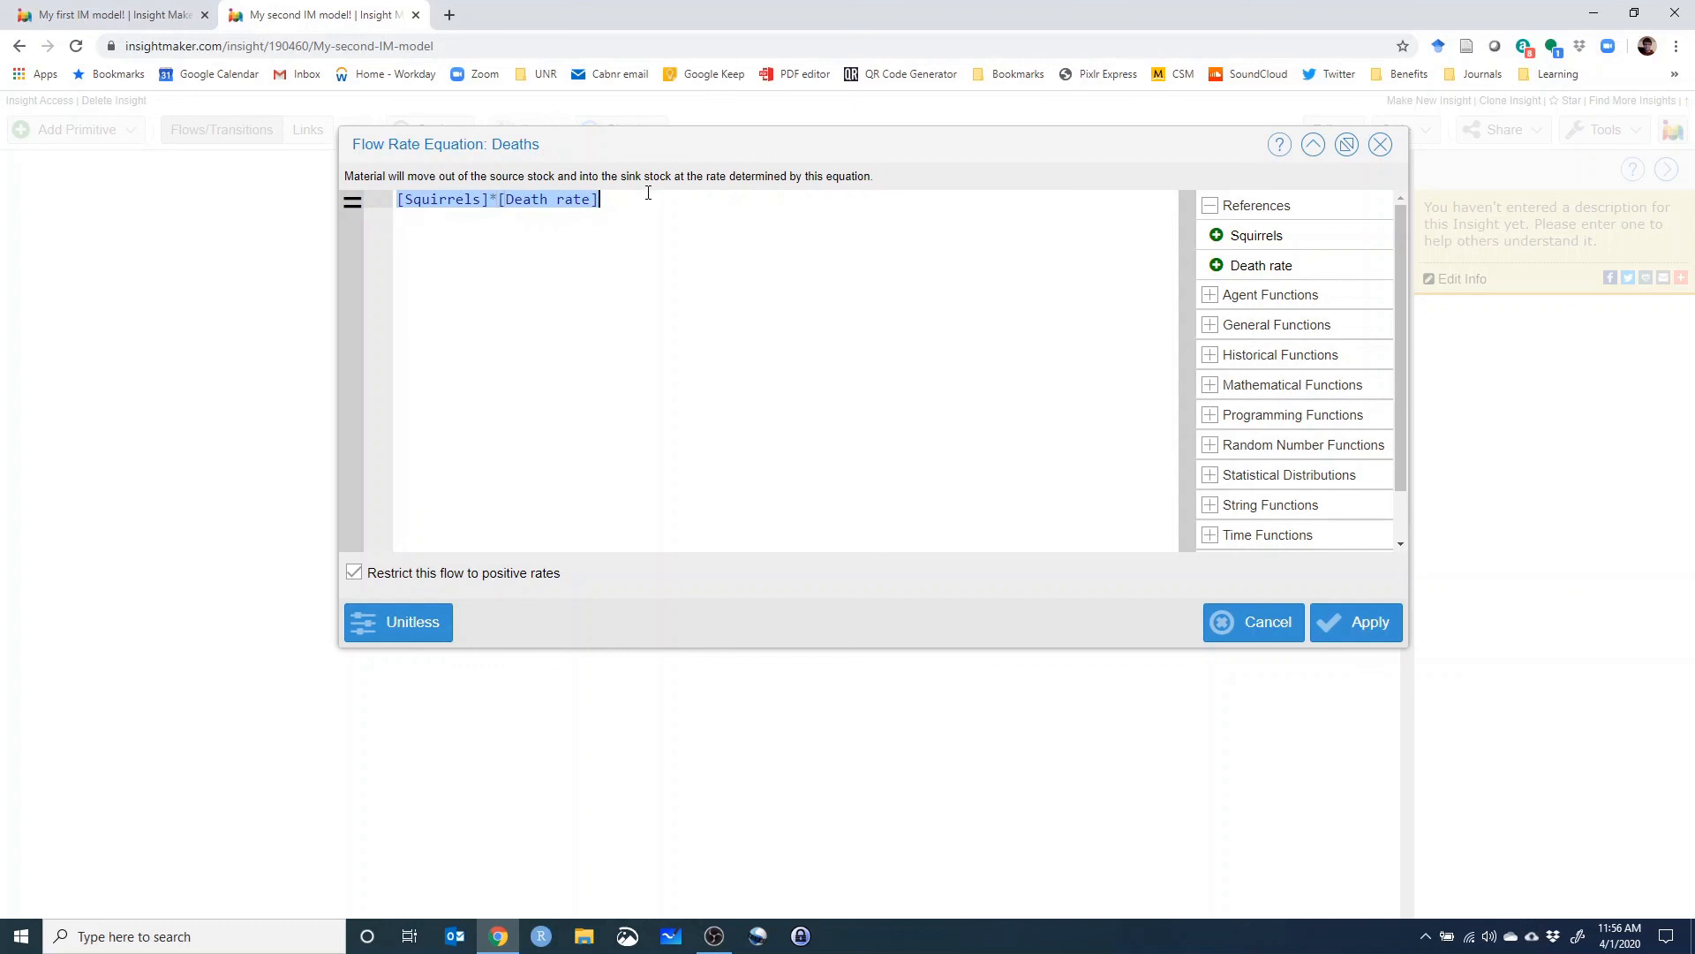
key("BackSpace")
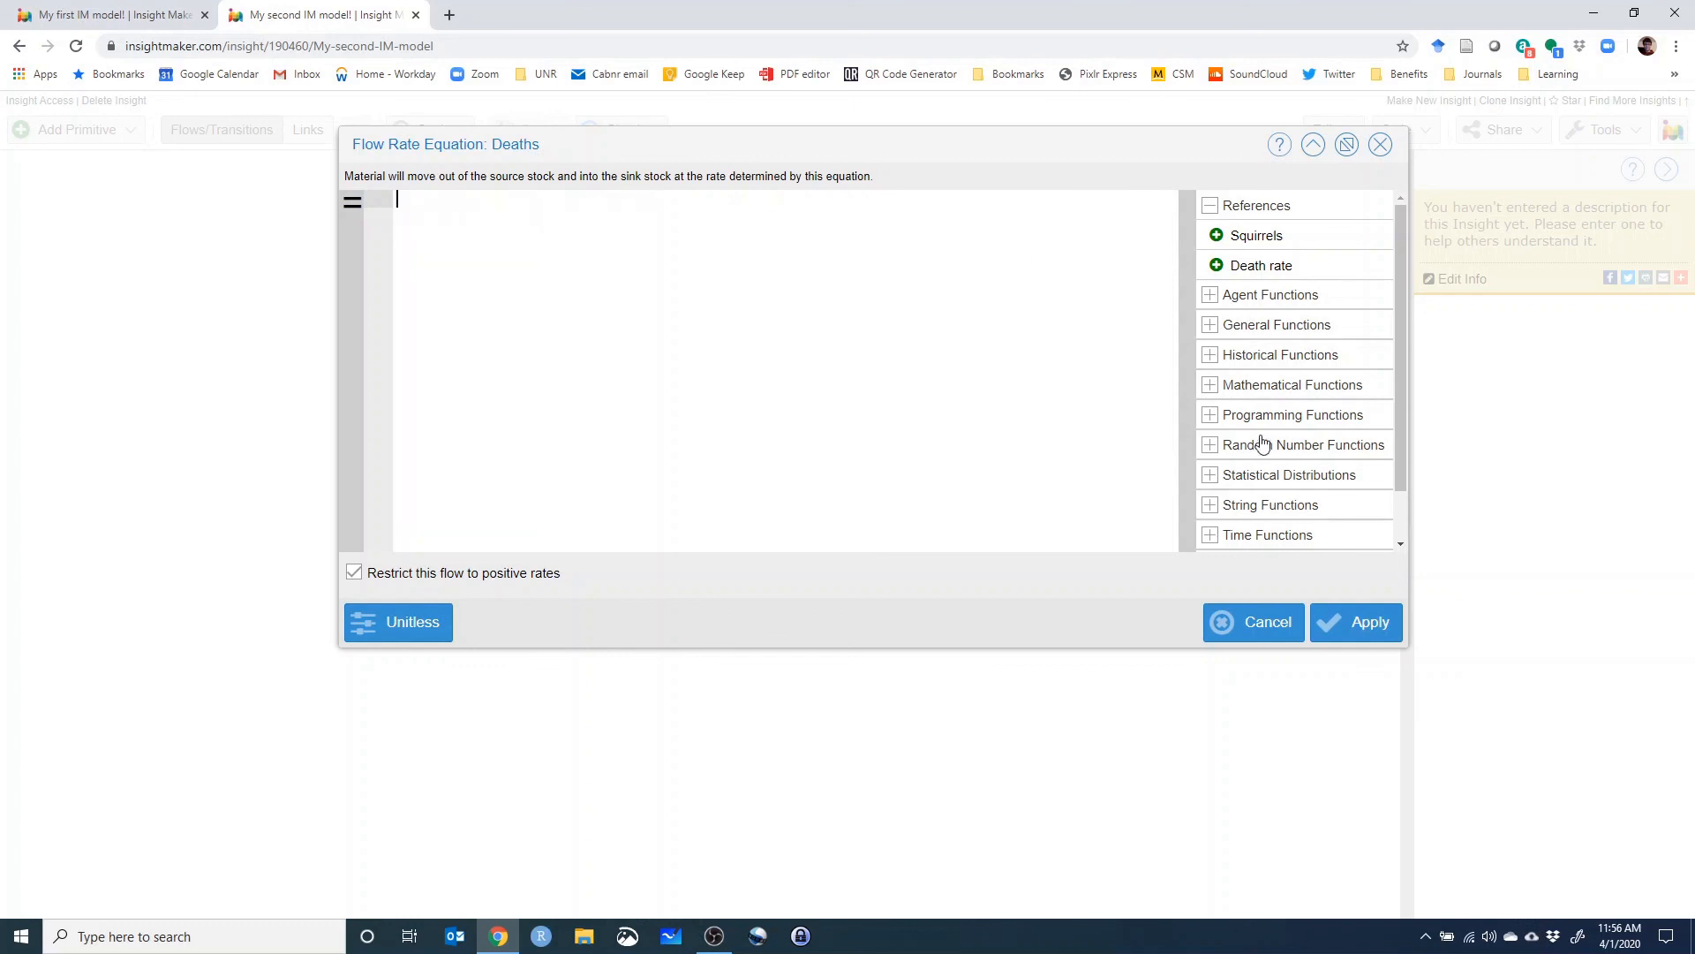
left_click(1209, 449)
scroll(1223, 477, "down", 1)
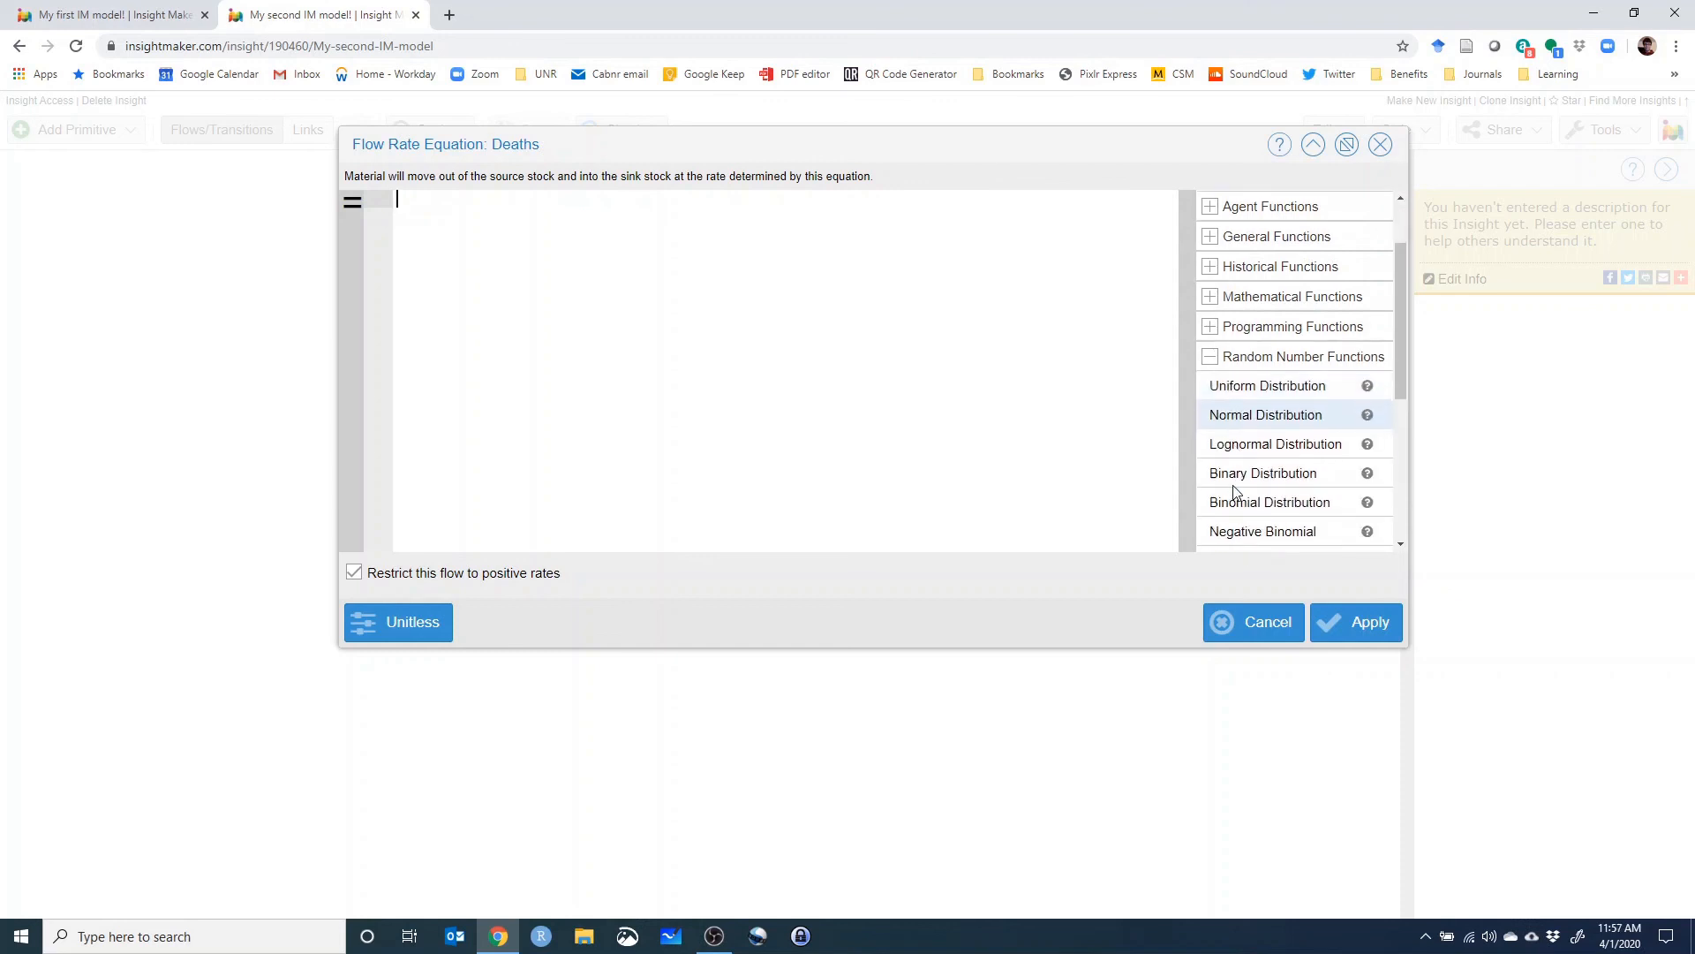
left_click(1223, 503)
left_click_drag(508, 207, 549, 201)
key("BackSpace")
left_click_drag(1401, 281, 1401, 237)
left_click(1258, 237)
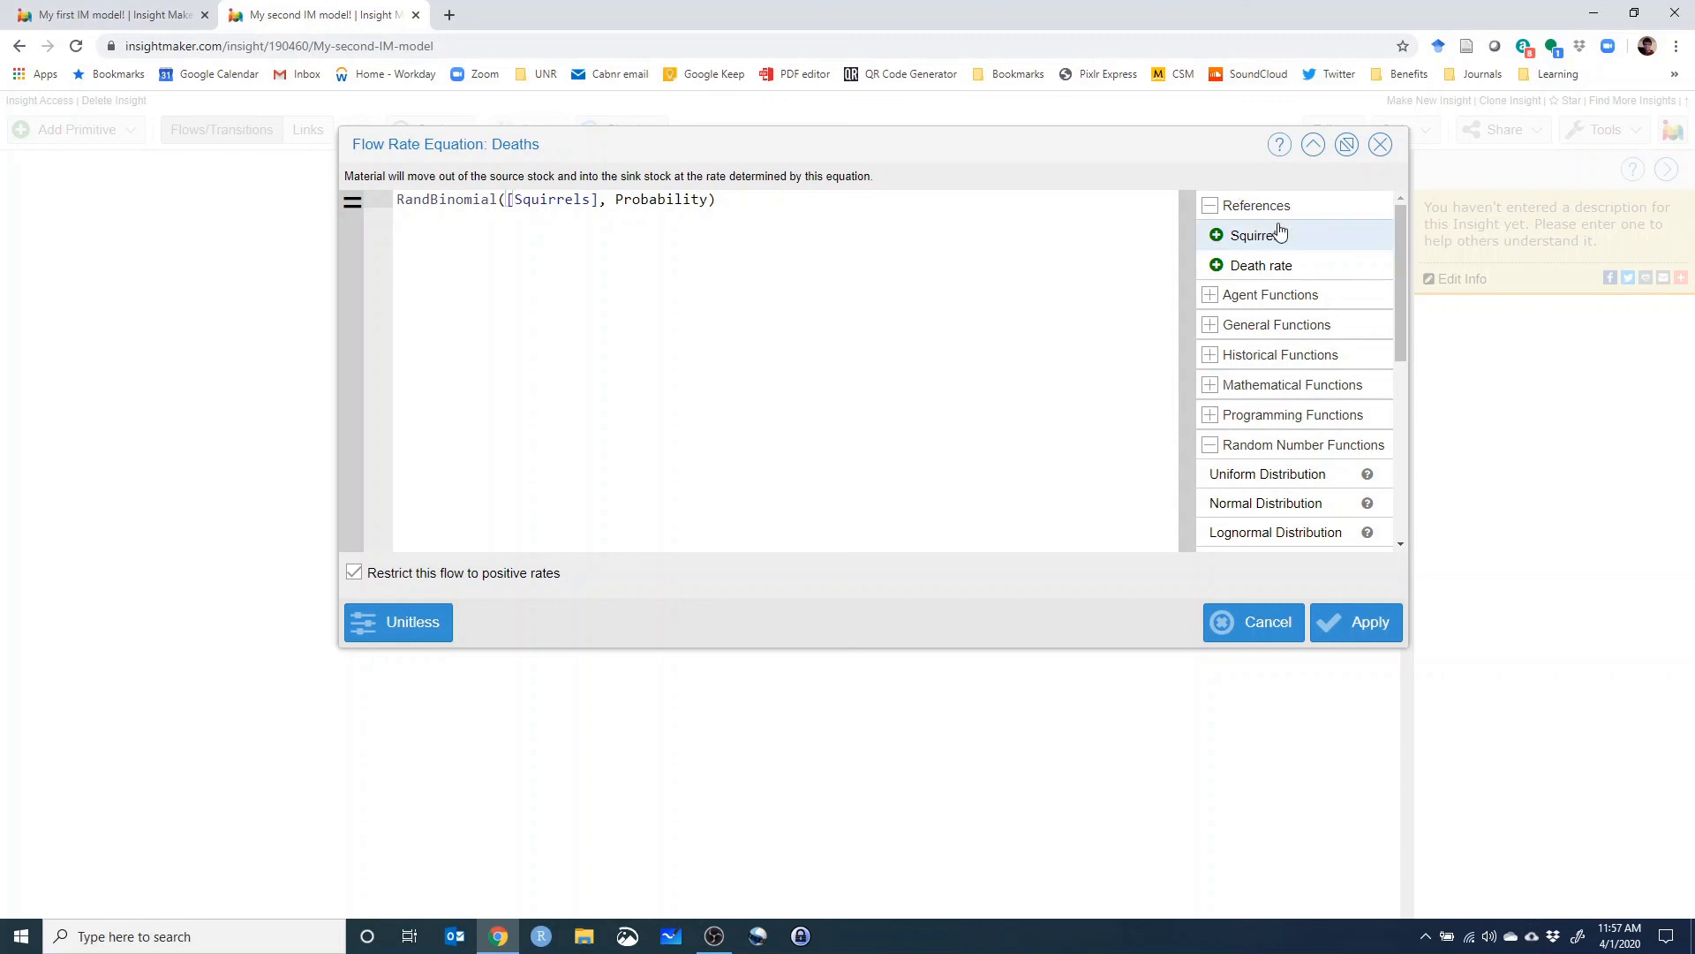
Complete the Deaths equation as RandBinomial([Squirrels], [Death rate]) and run a simulation of the model.
left_click_drag(616, 202, 708, 204)
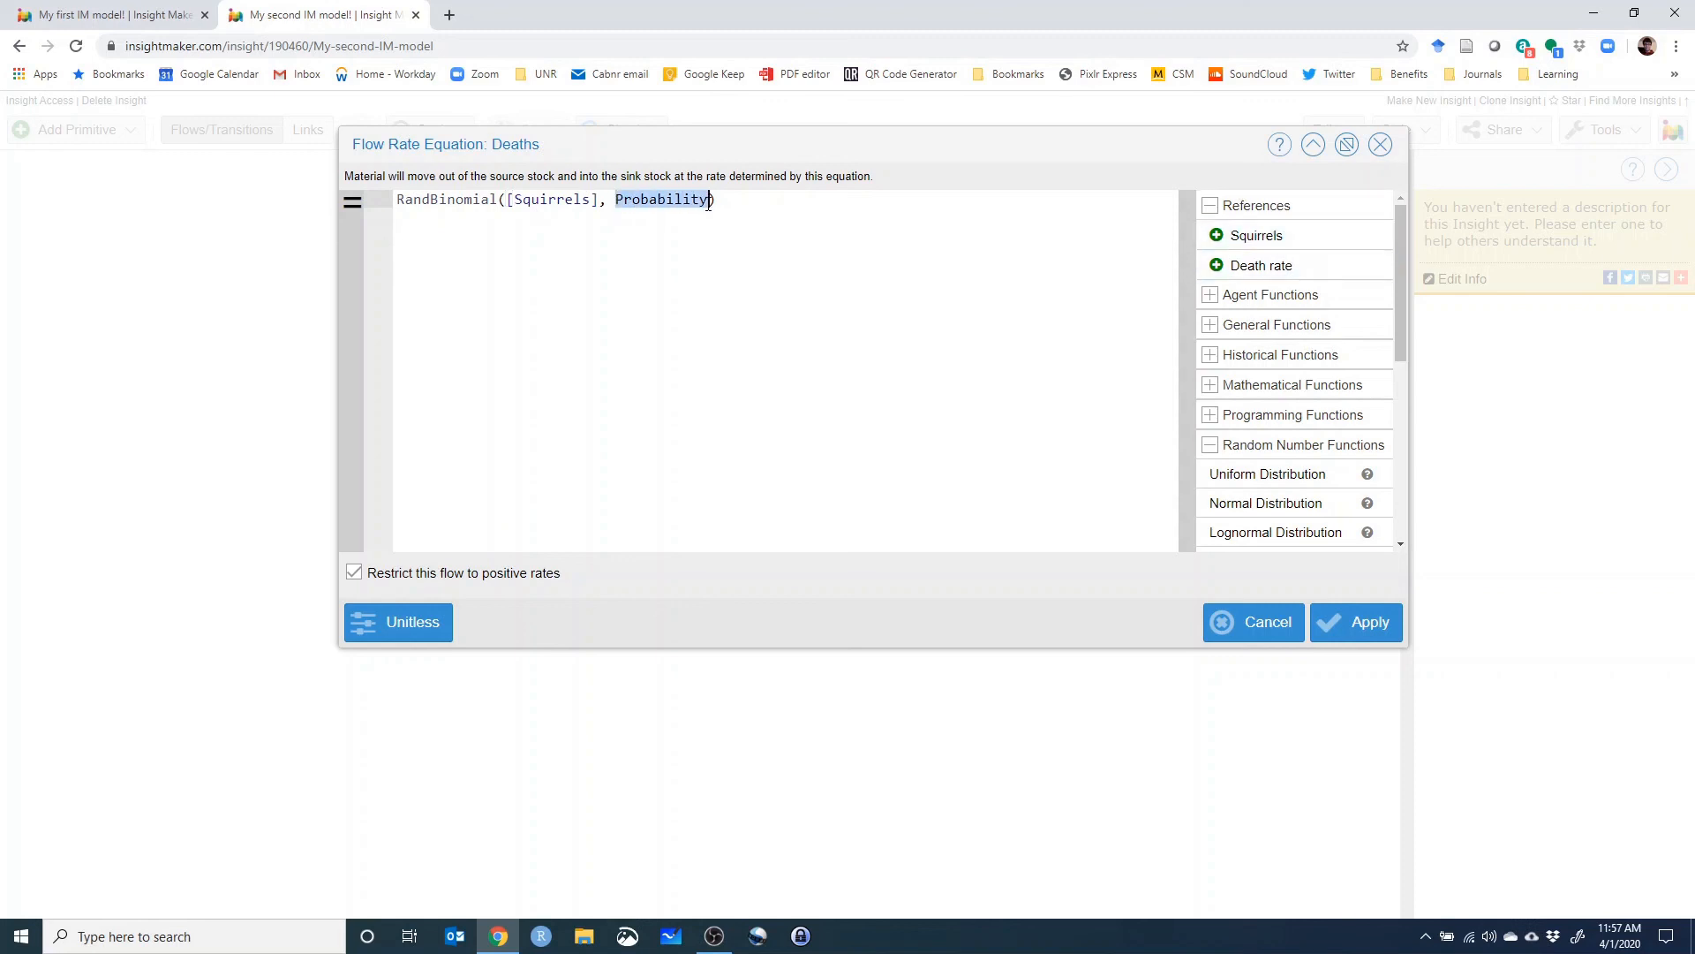
key("BackSpace")
left_click(1282, 268)
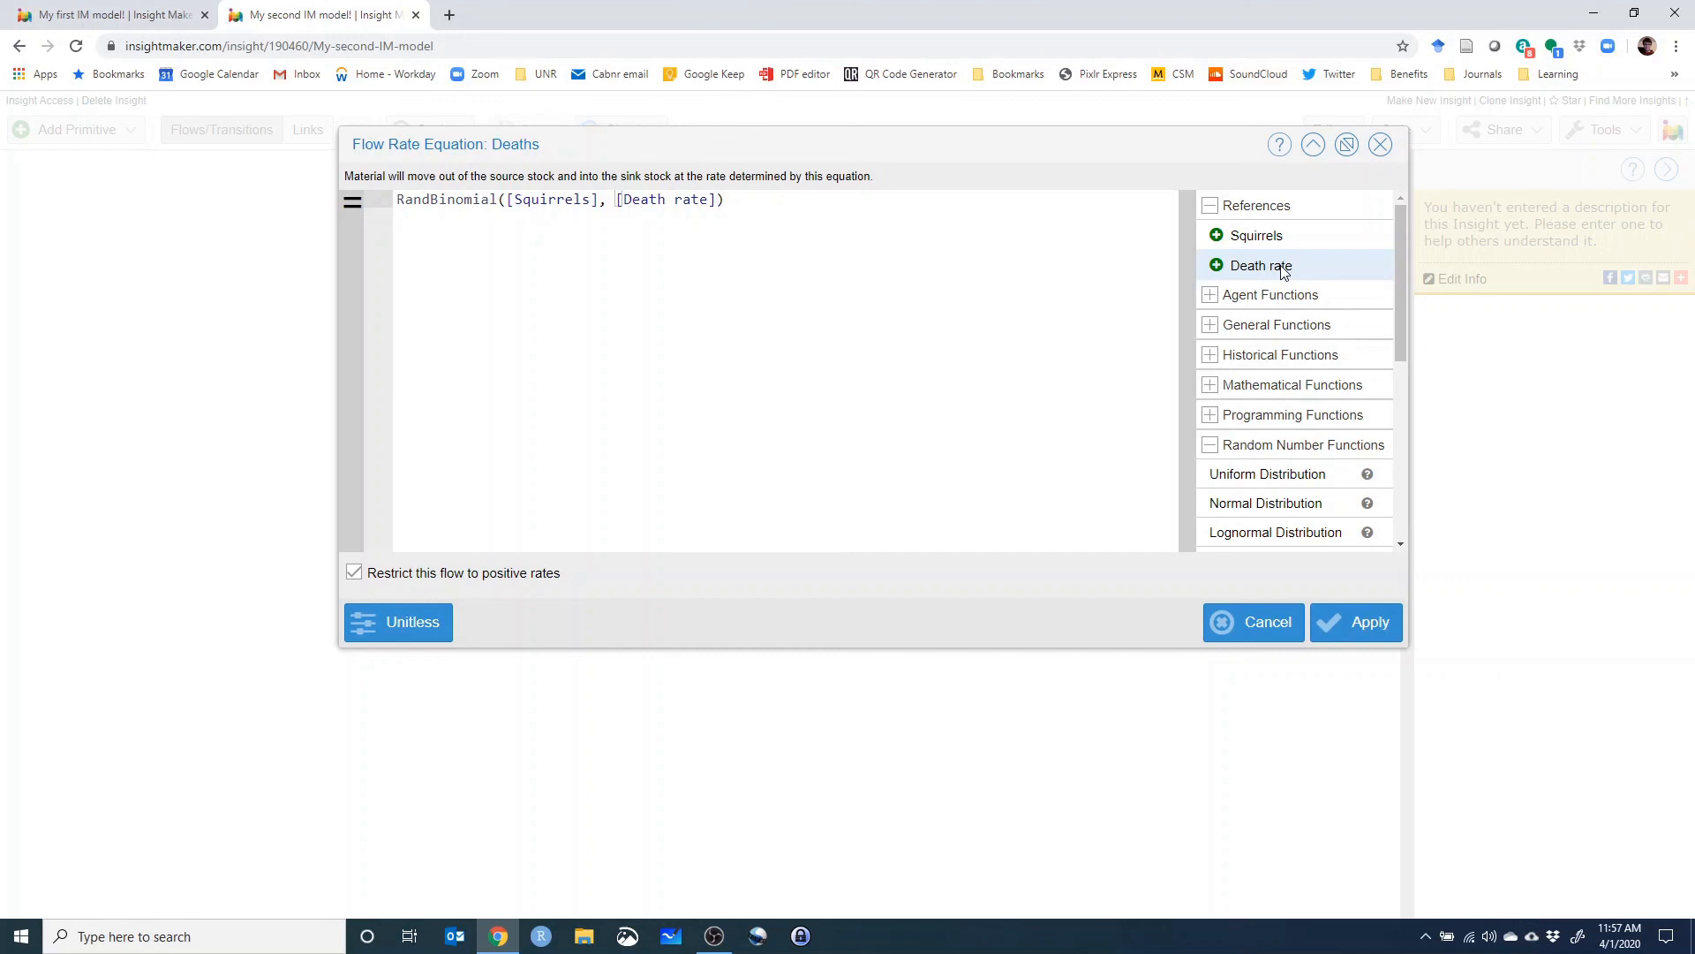
key("Right")
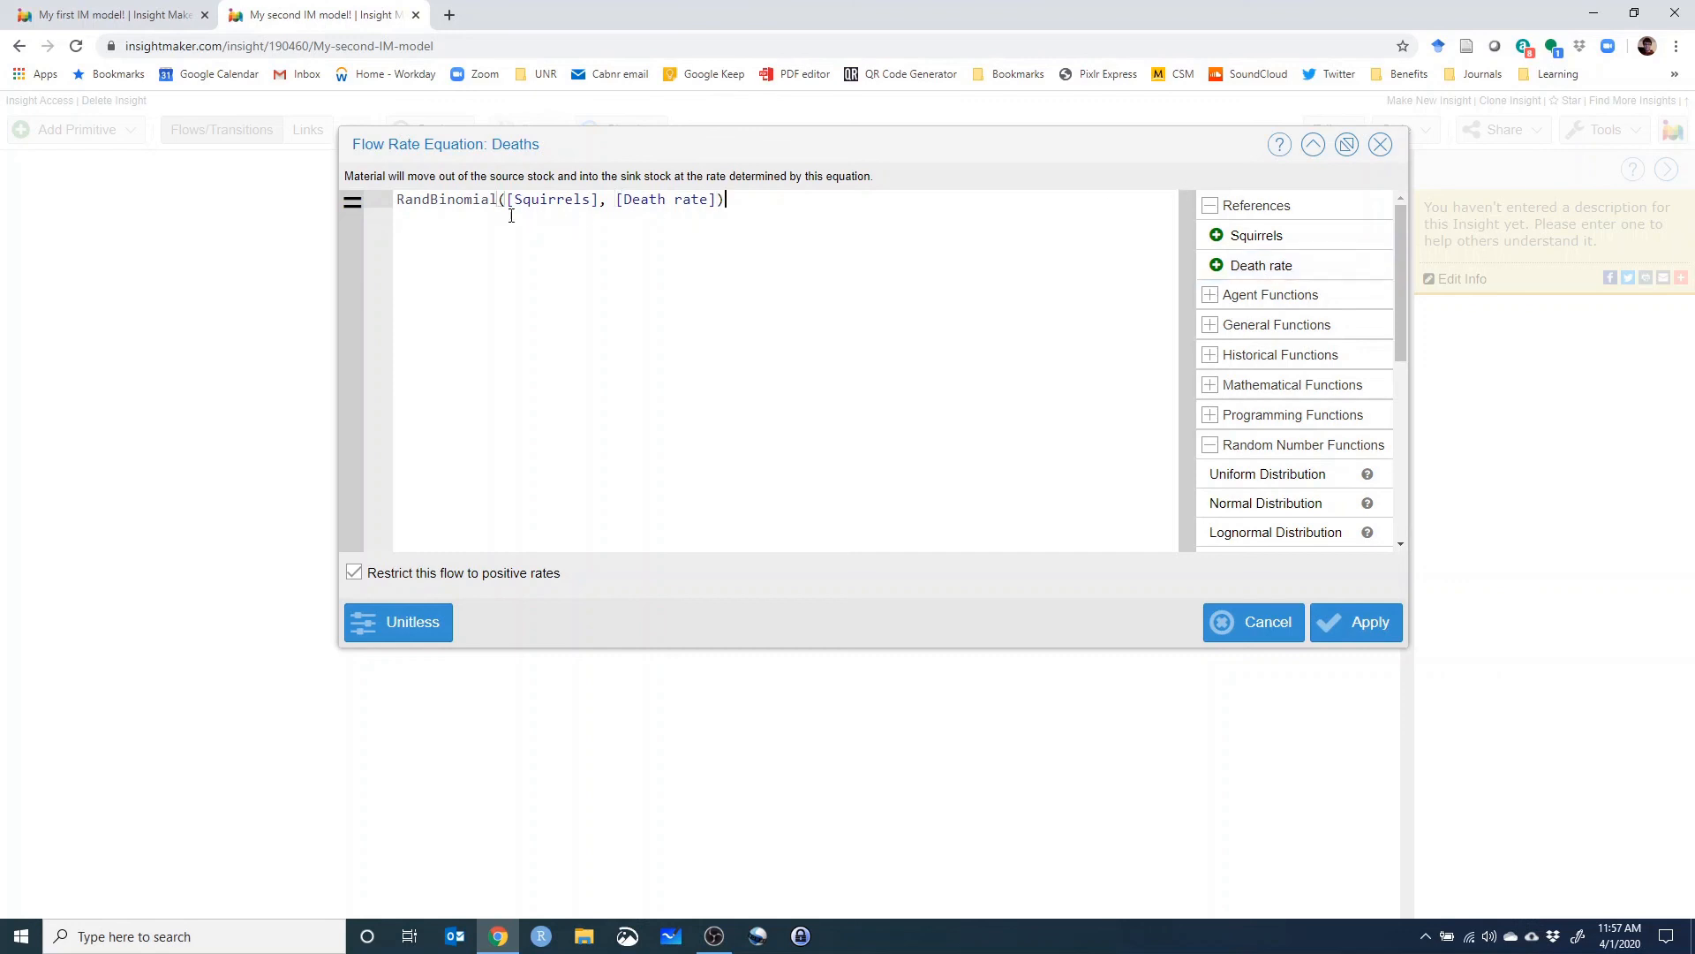
left_click(1335, 620)
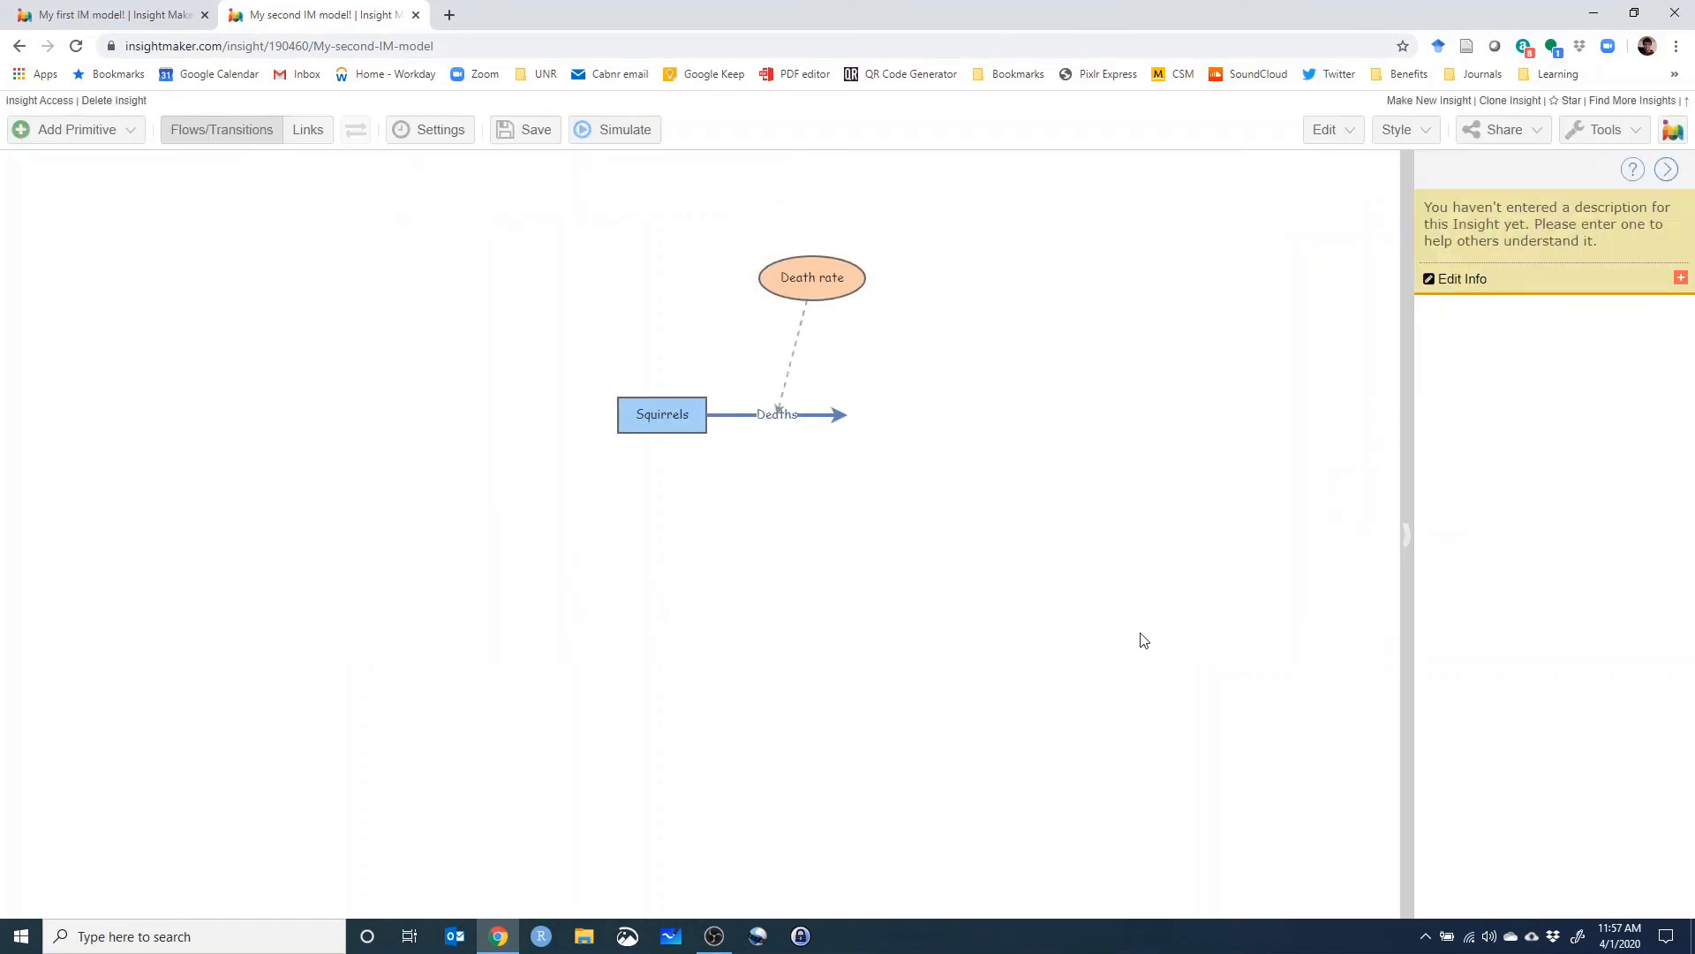
left_click(611, 135)
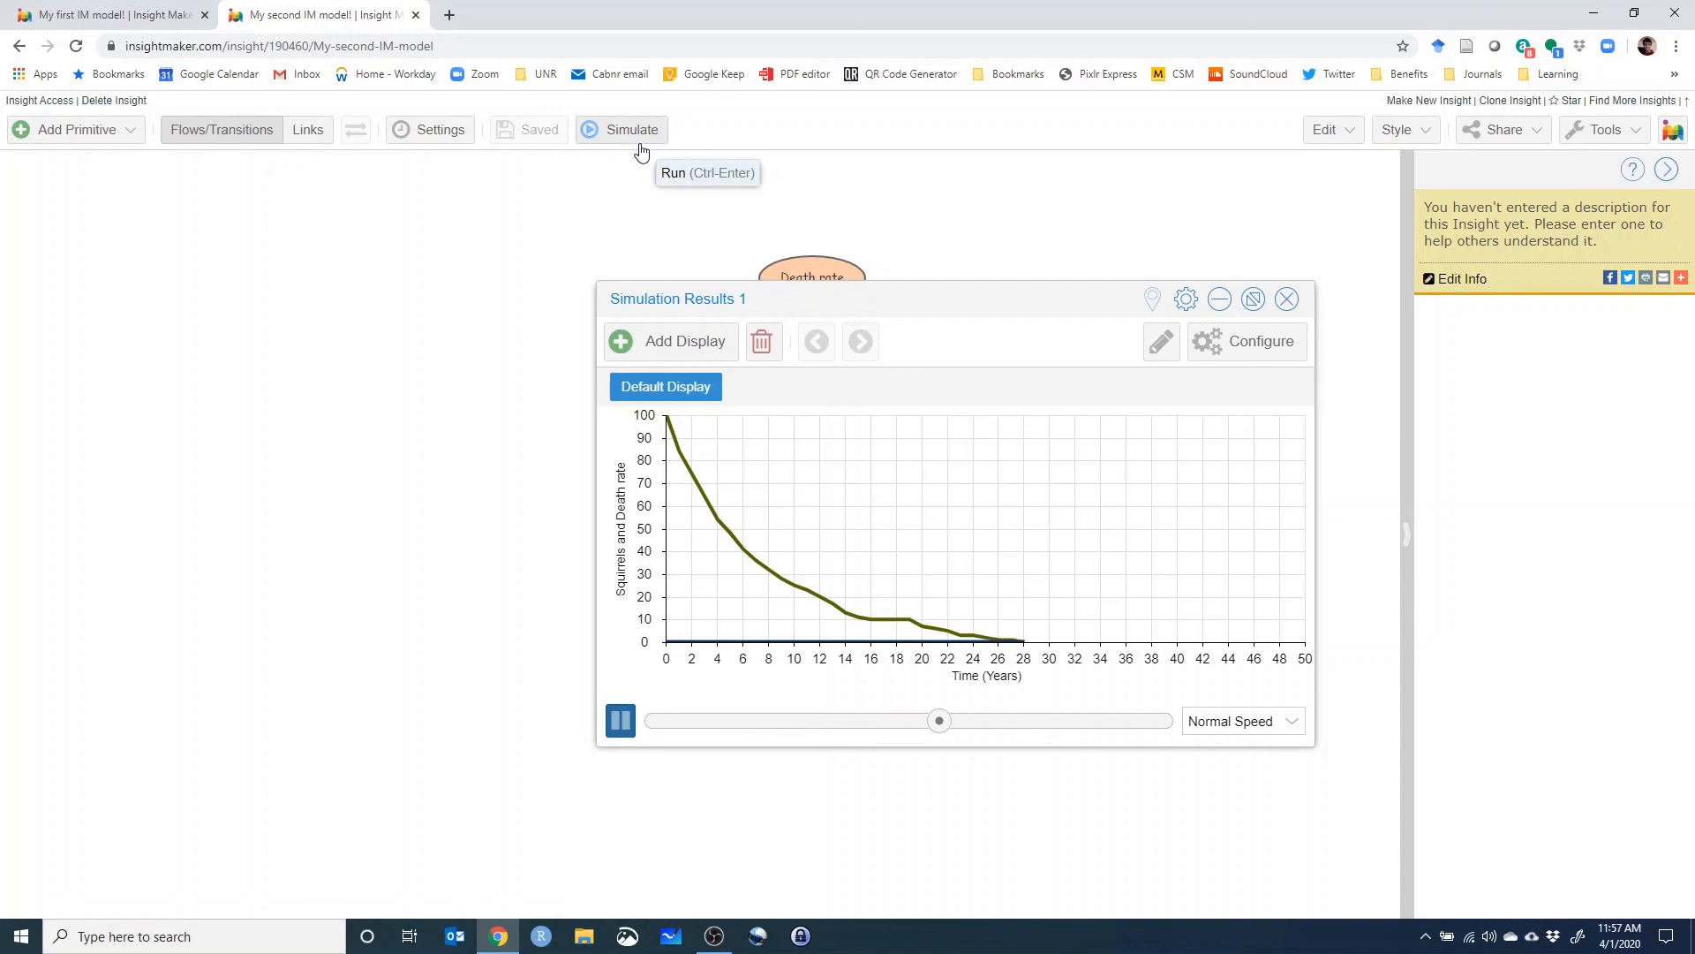
left_click(1288, 301)
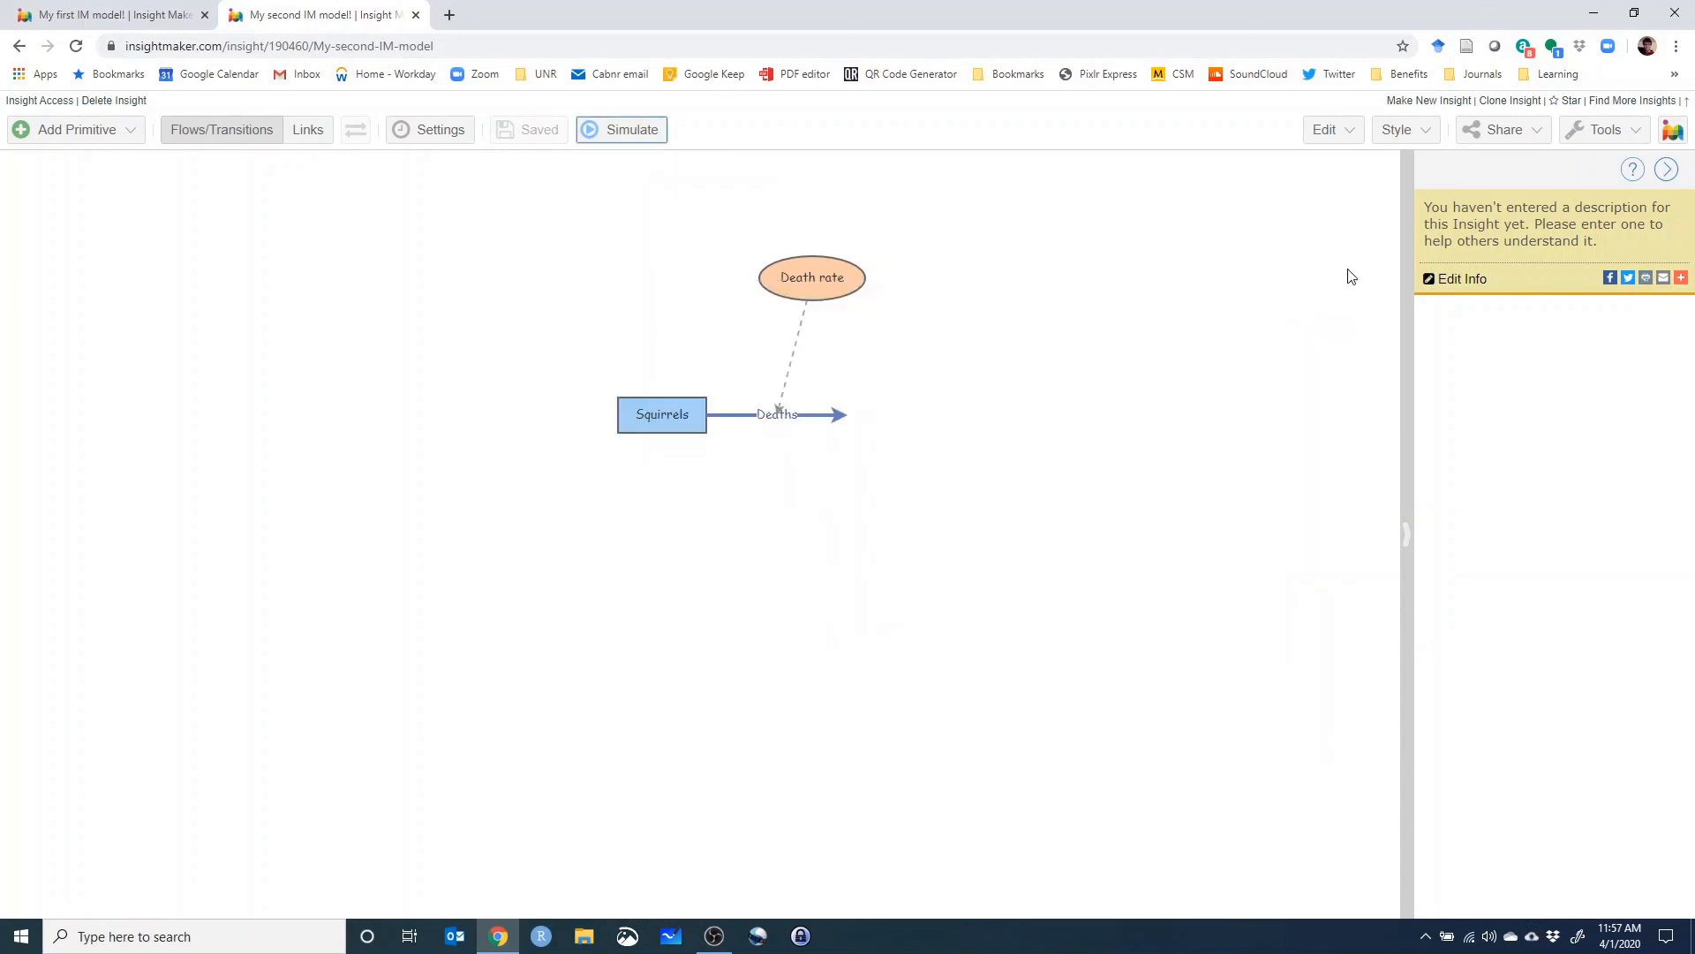
Set the initial value of the Squirrels stock to 10.
left_click(670, 292)
left_click(704, 425)
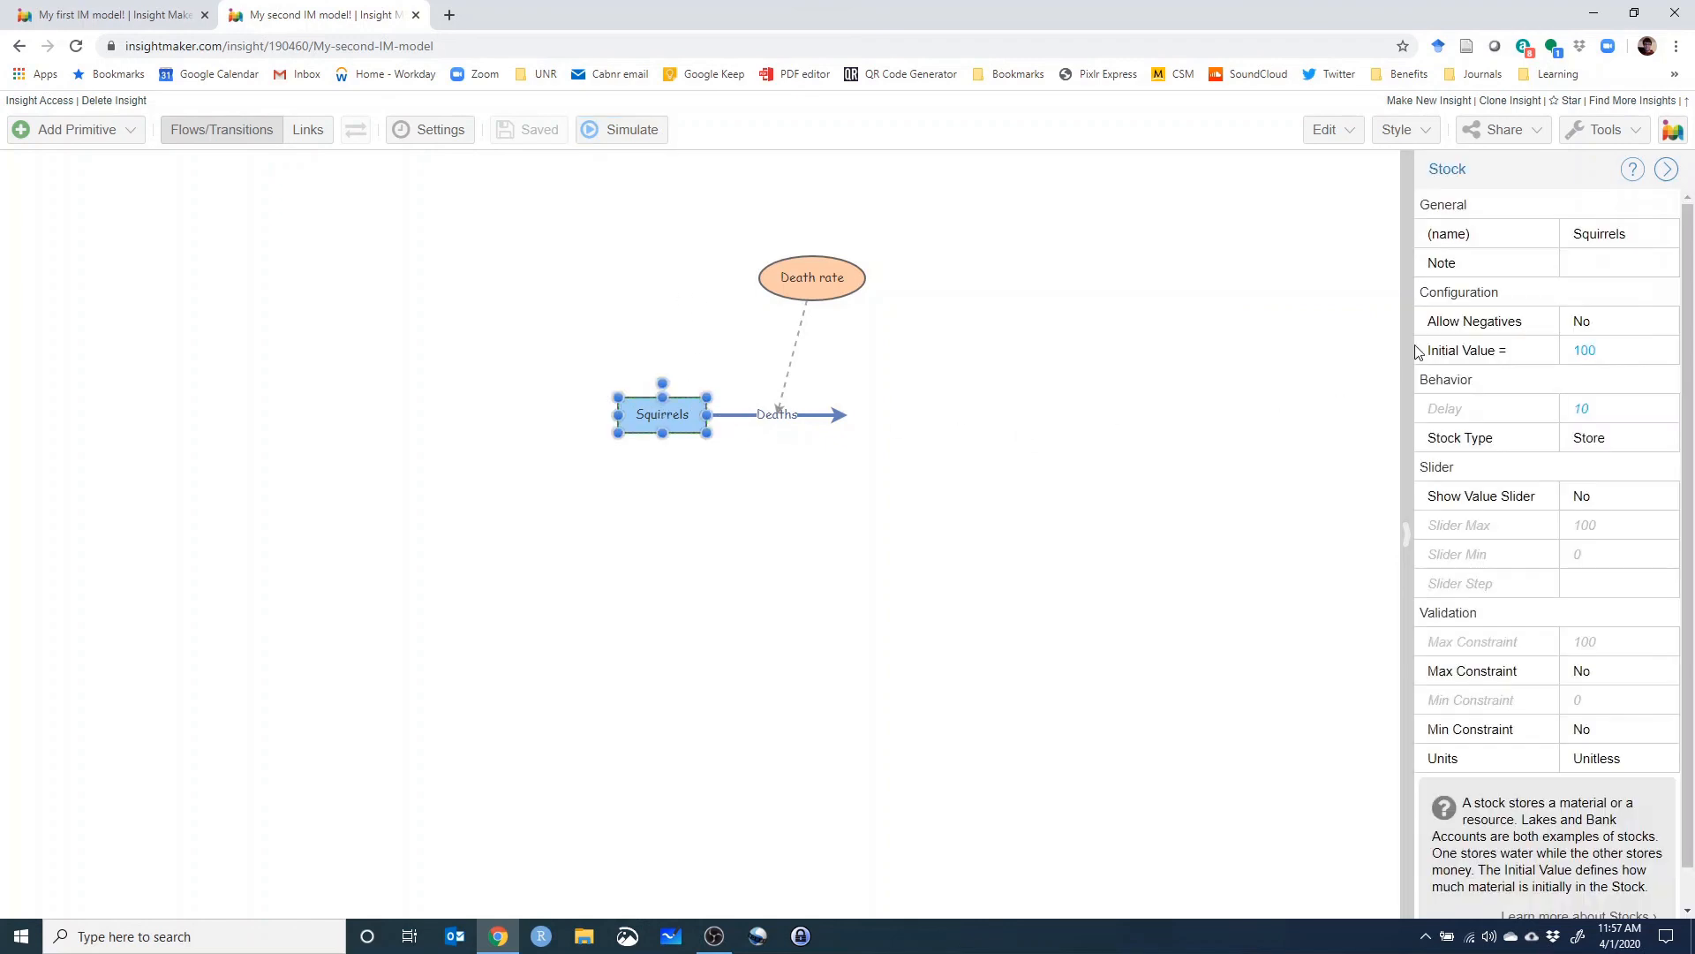
left_click(1634, 341)
type("1")
left_click(586, 215)
Simulate the small squirrel population twice, inspecting the plotted decline of each run and closing its results.
left_click(617, 132)
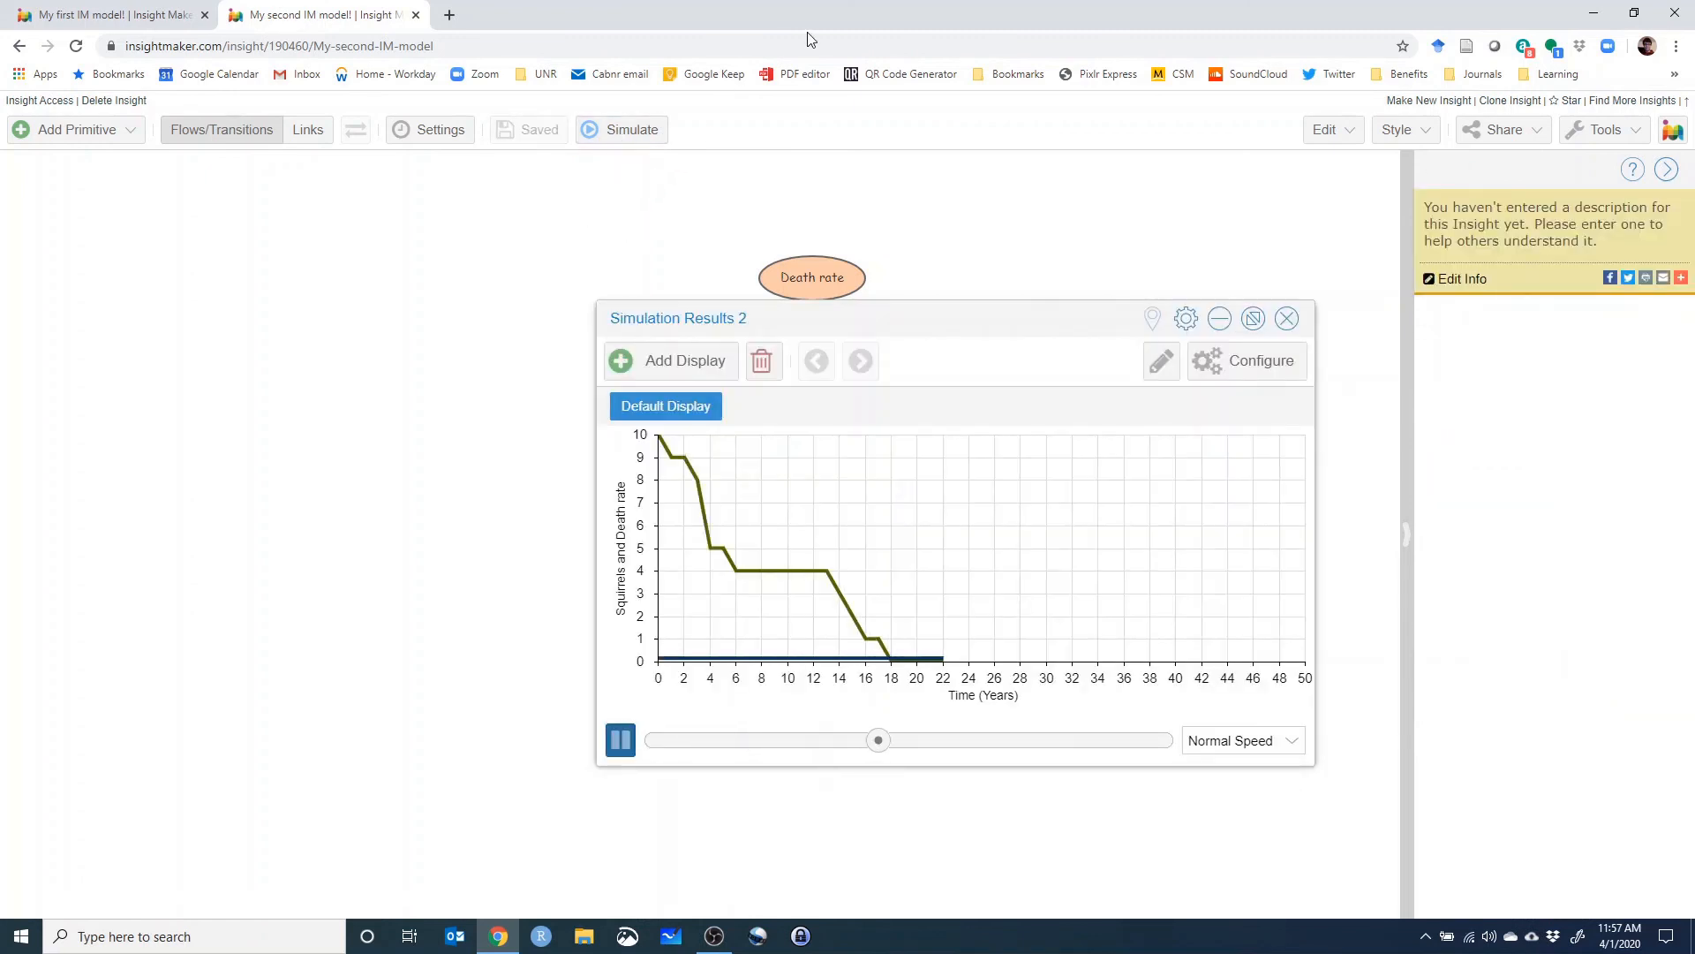
mouse_move(691, 480)
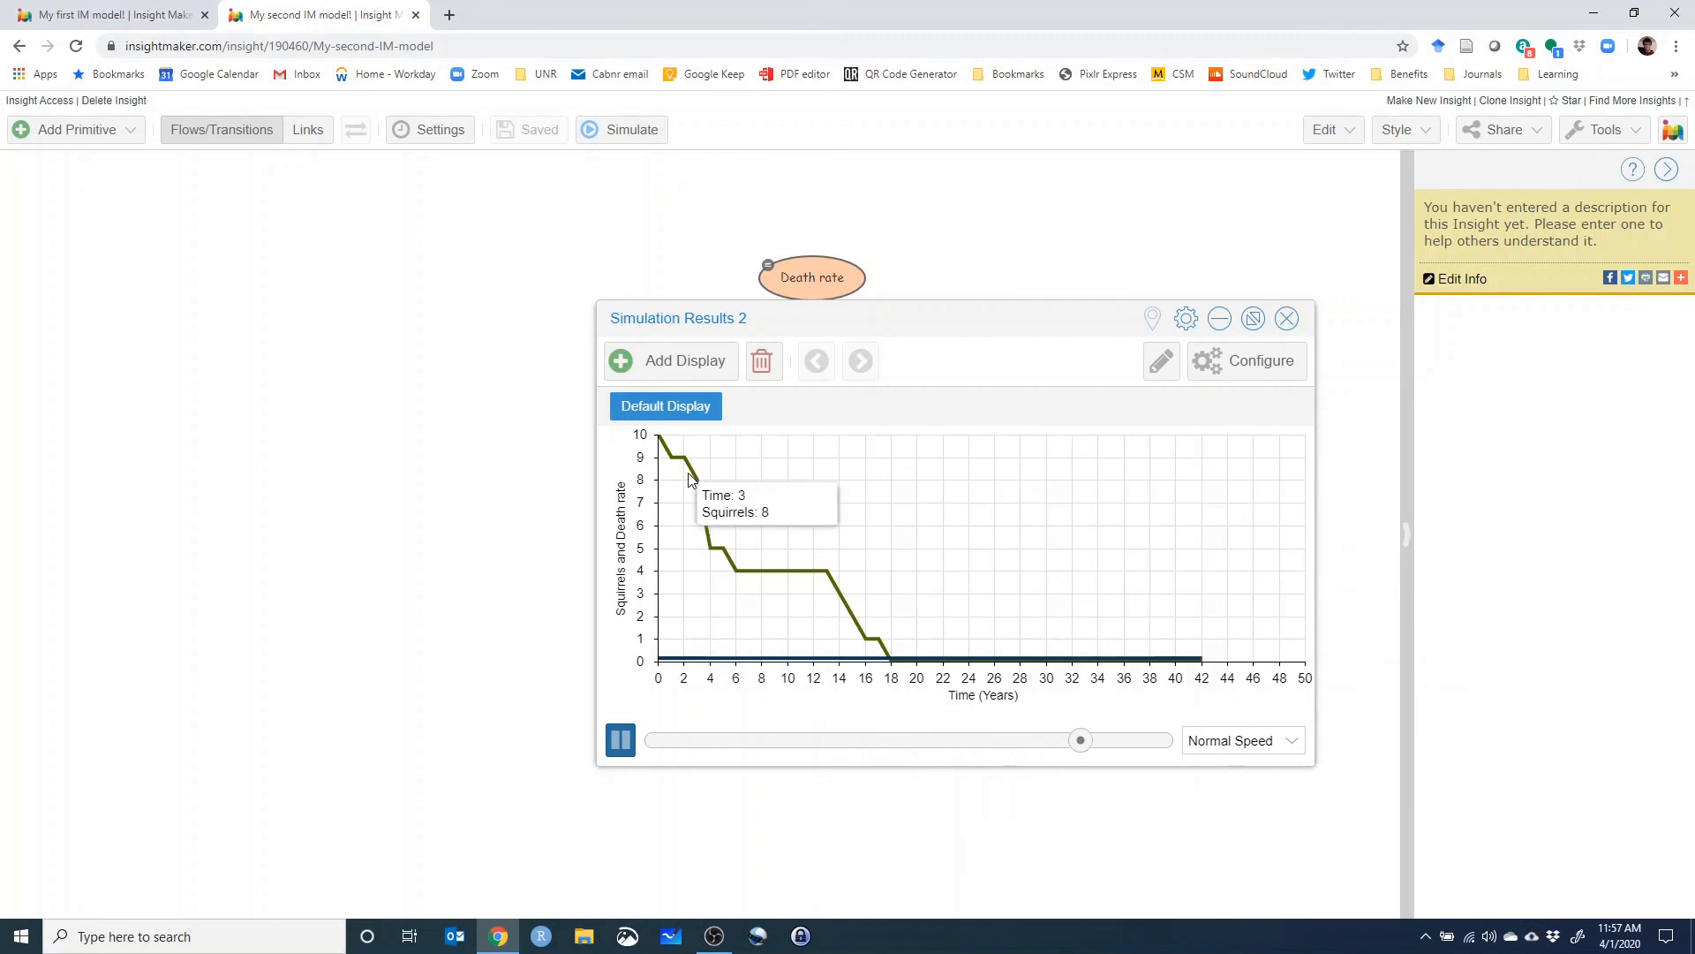
mouse_move(865, 664)
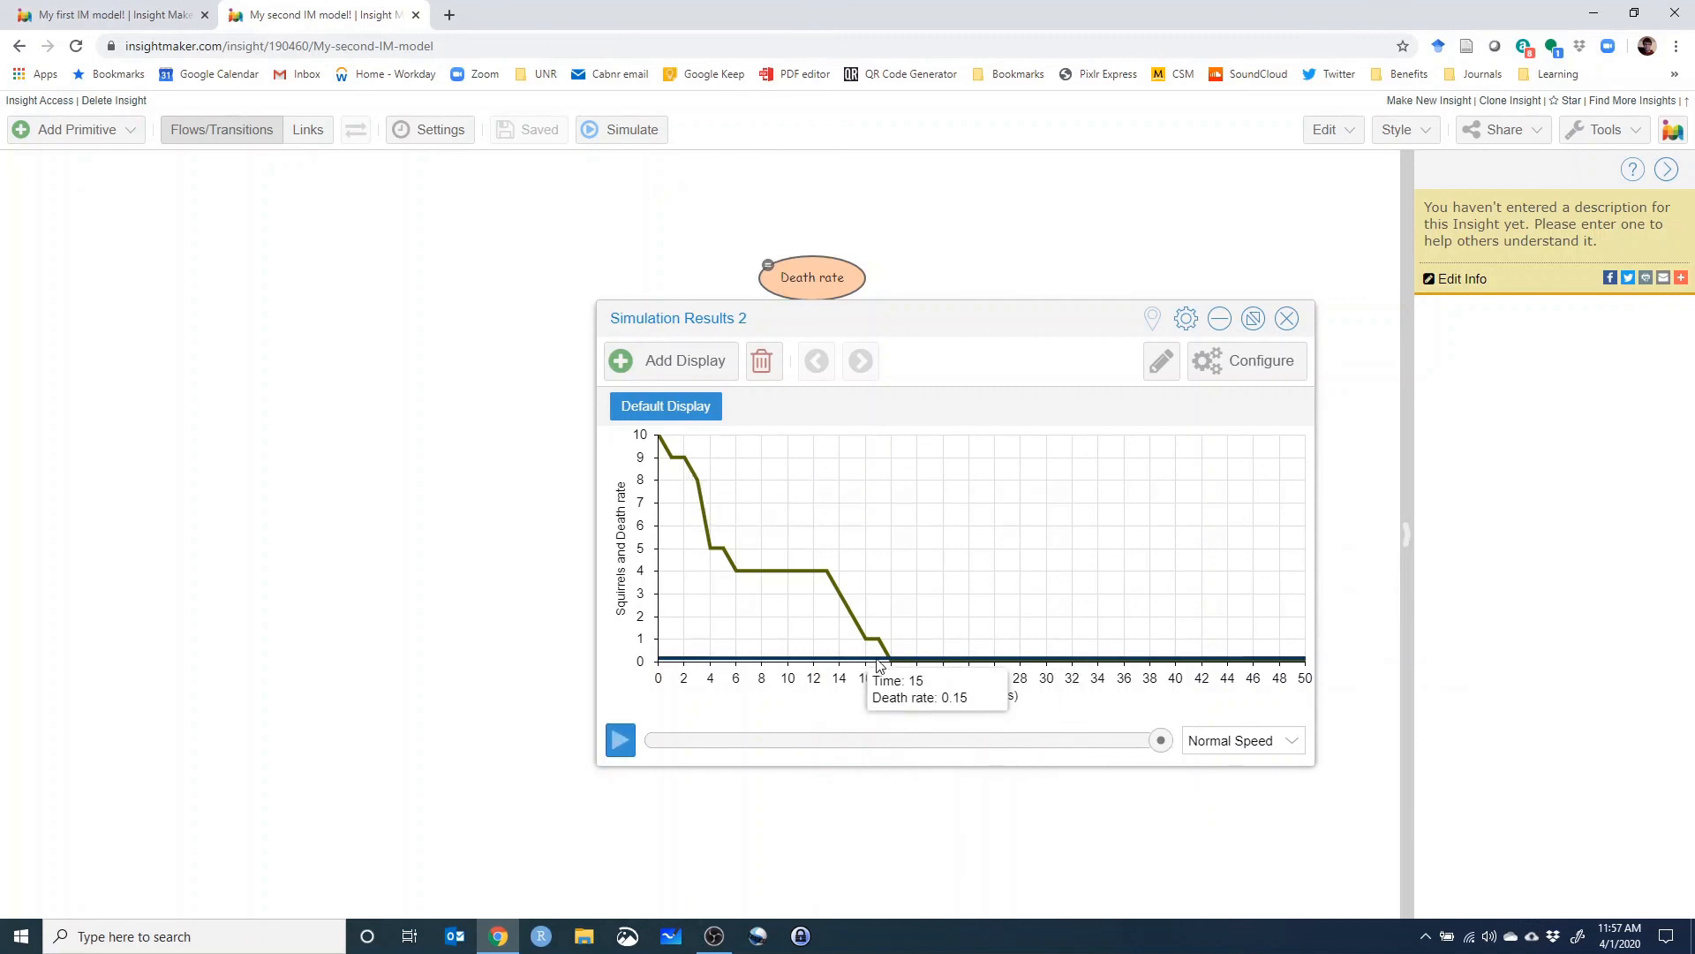
left_click(1287, 318)
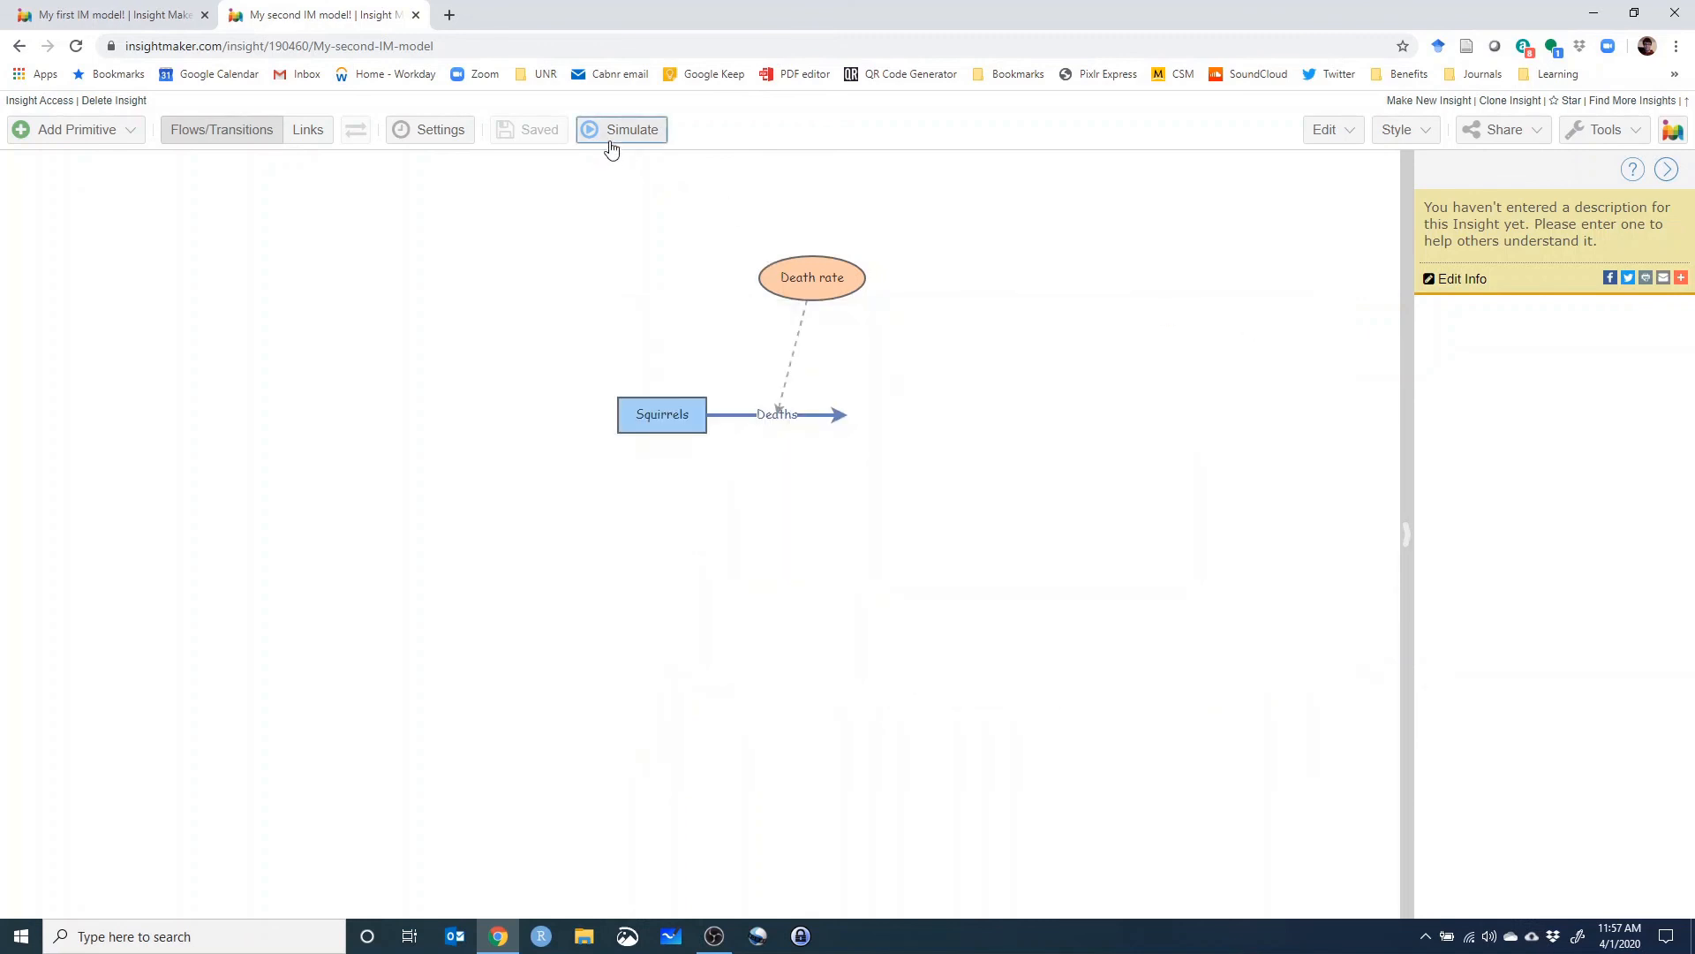
left_click(611, 132)
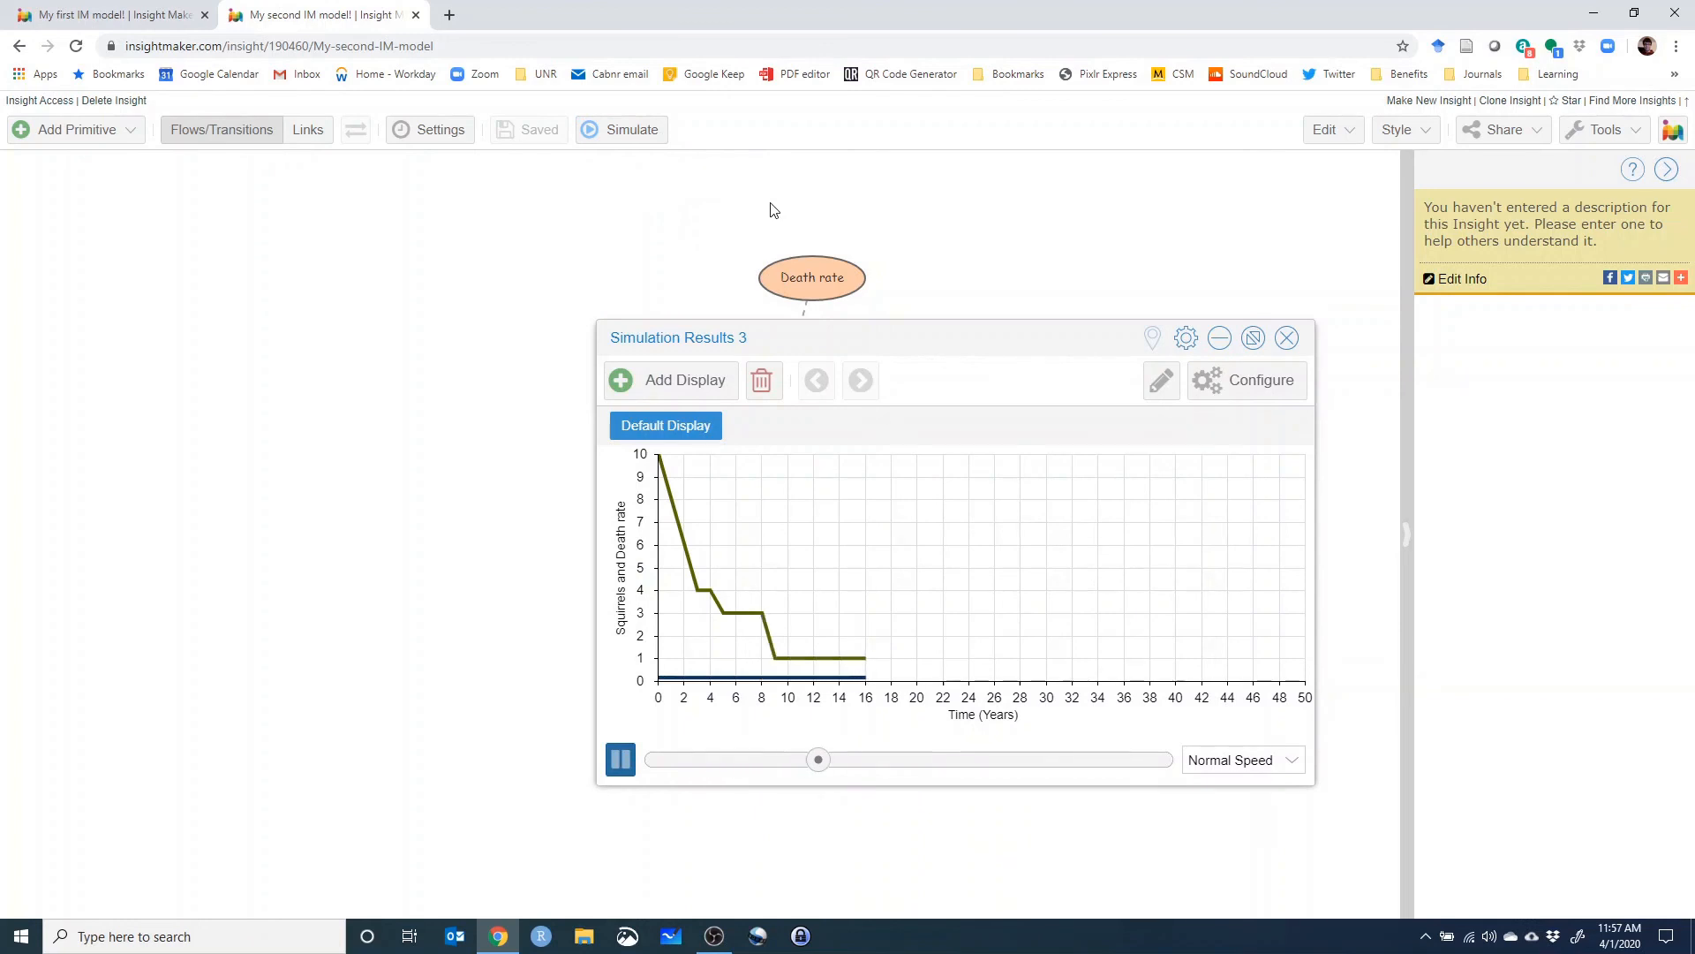
mouse_move(915, 680)
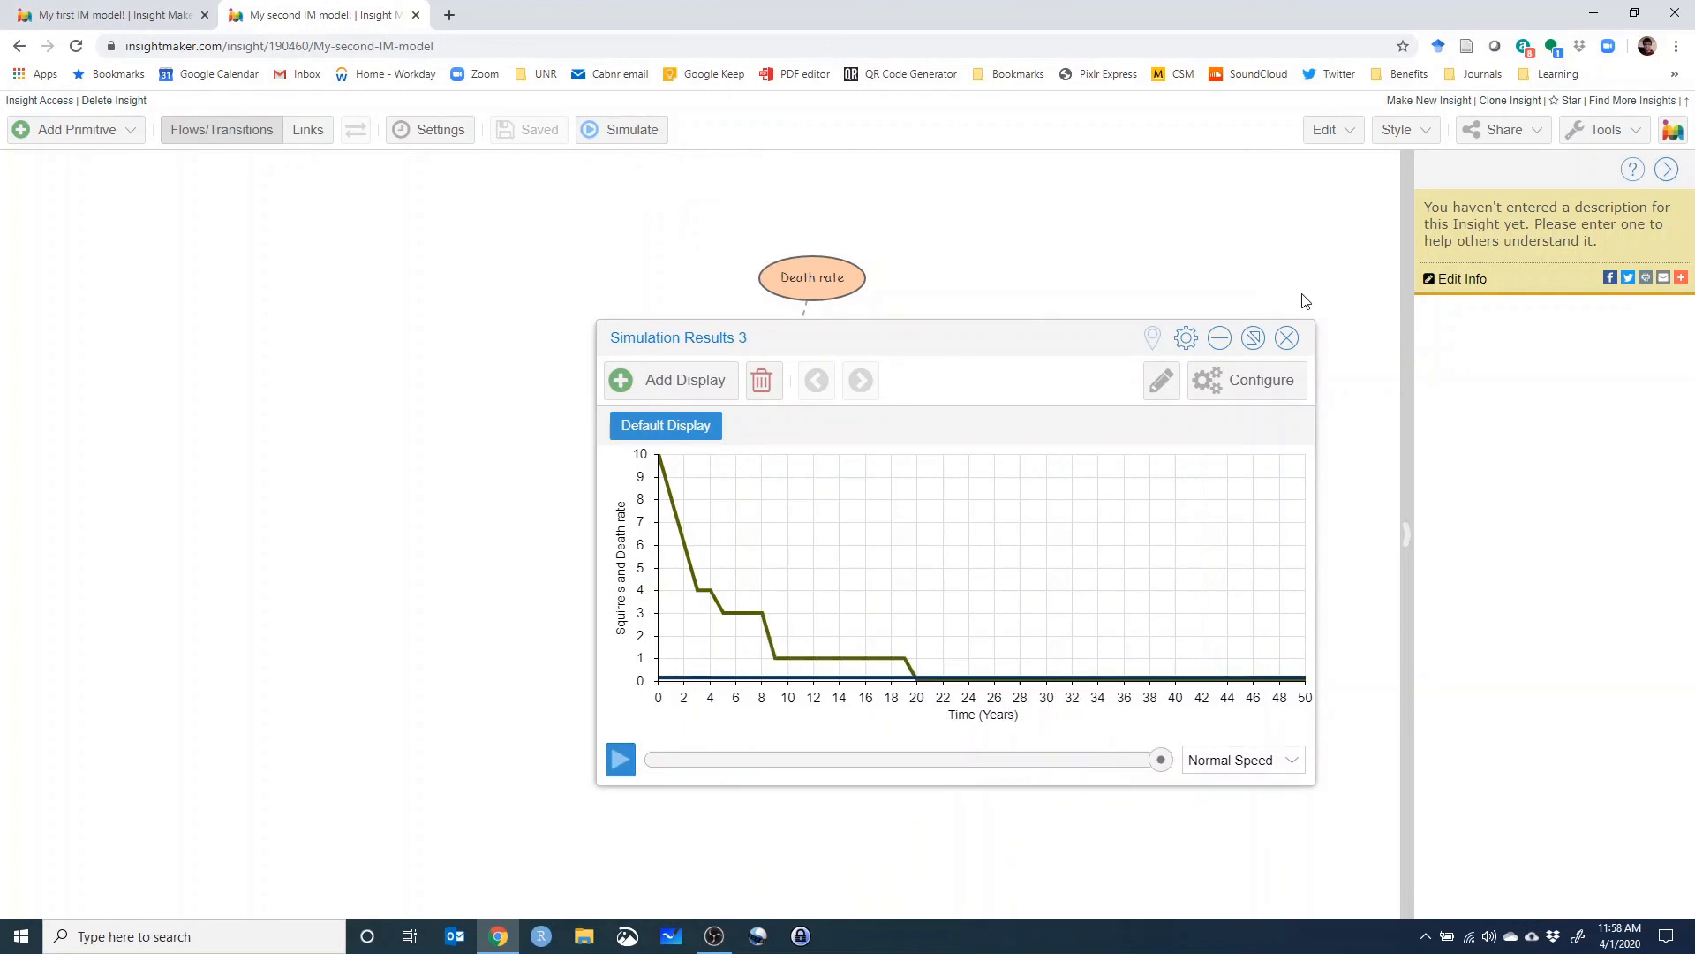
left_click(1287, 338)
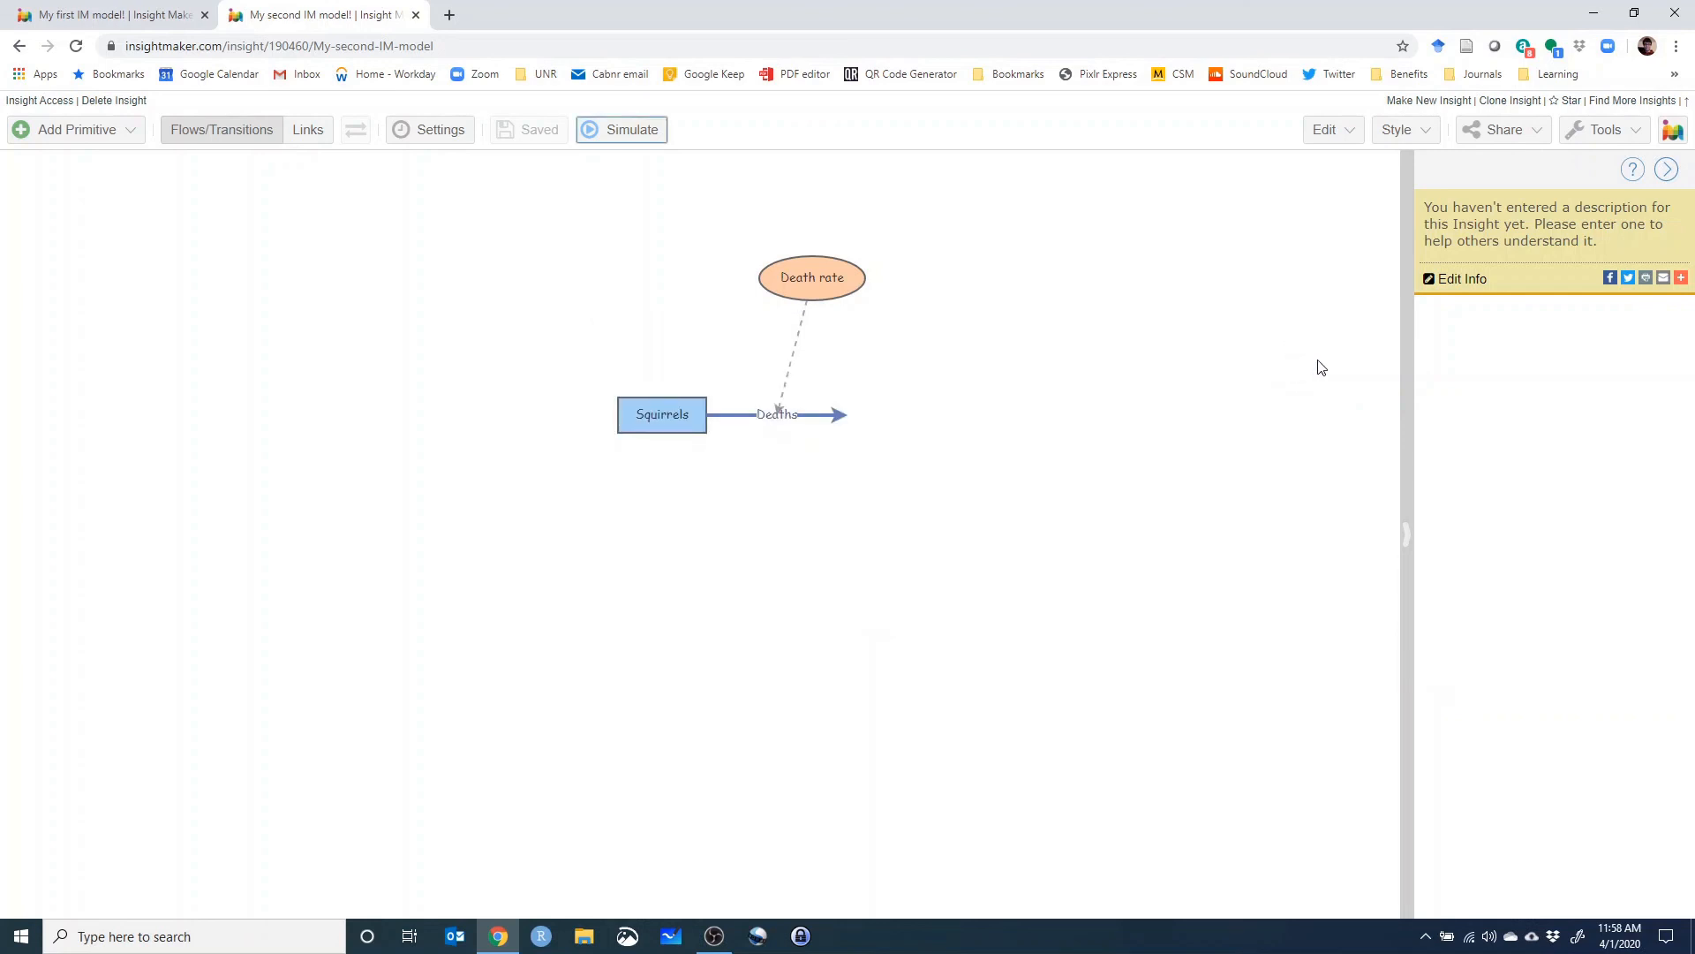
Review the equation of the Deaths flow without changing it.
left_click(830, 279)
double_click(720, 424)
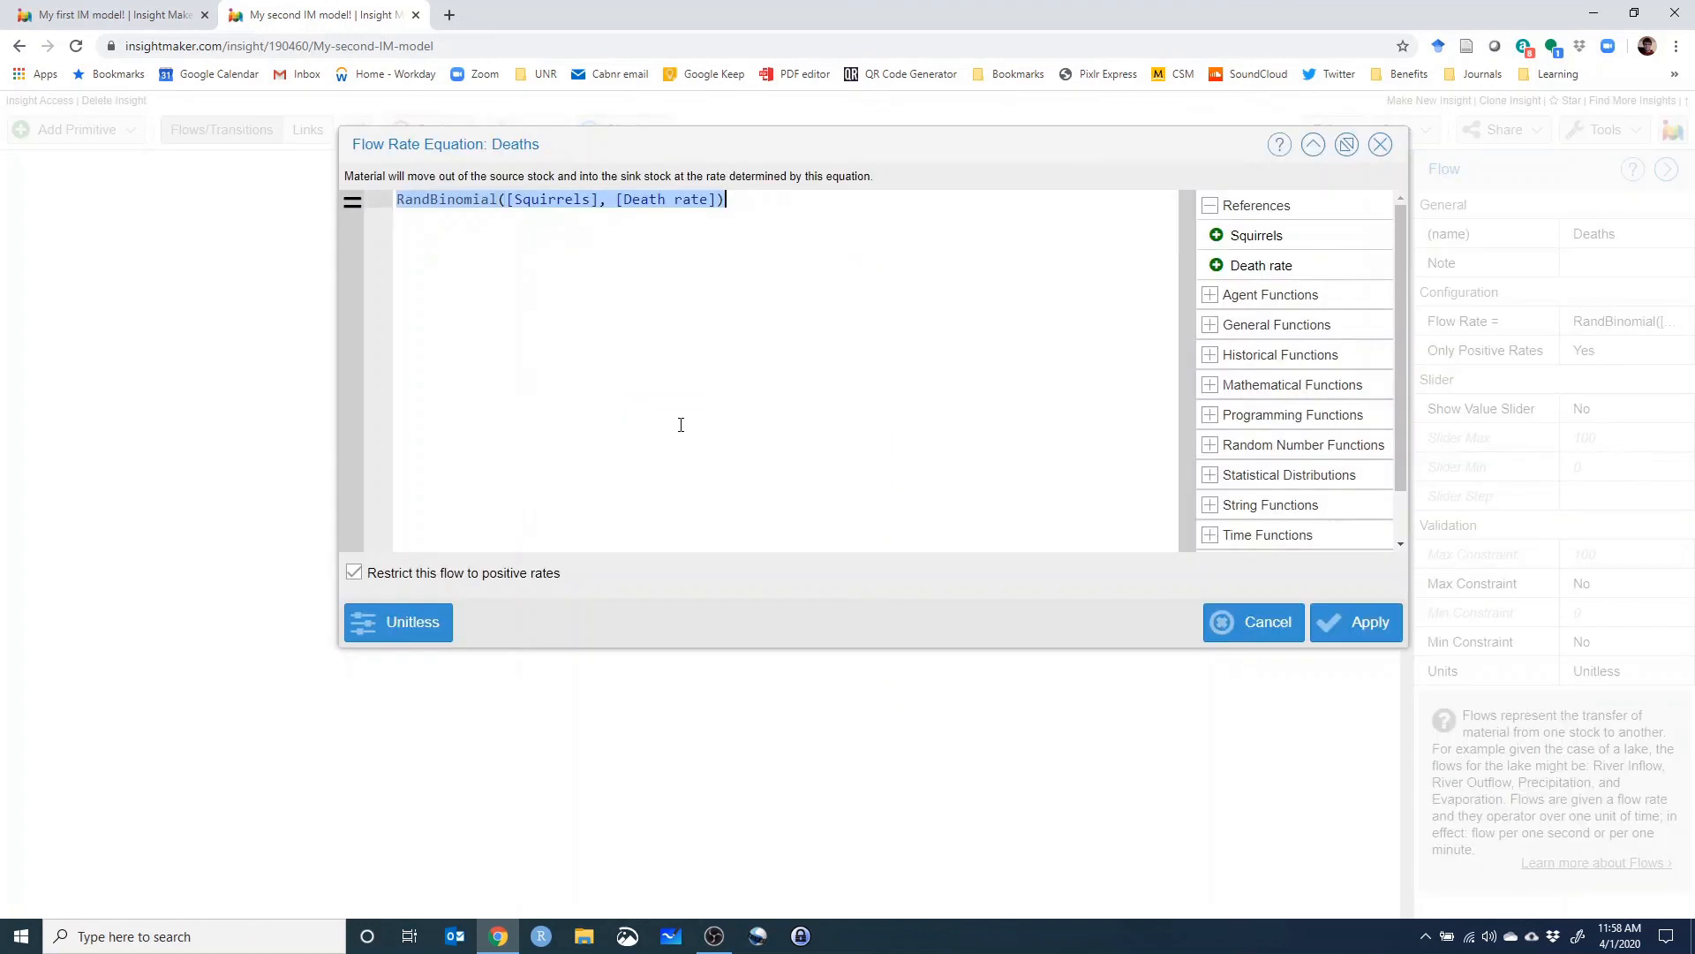
left_click(1384, 144)
Set up a sensitivity test with 100 runs and each run plotted, and try to run the analysis.
left_click(1621, 133)
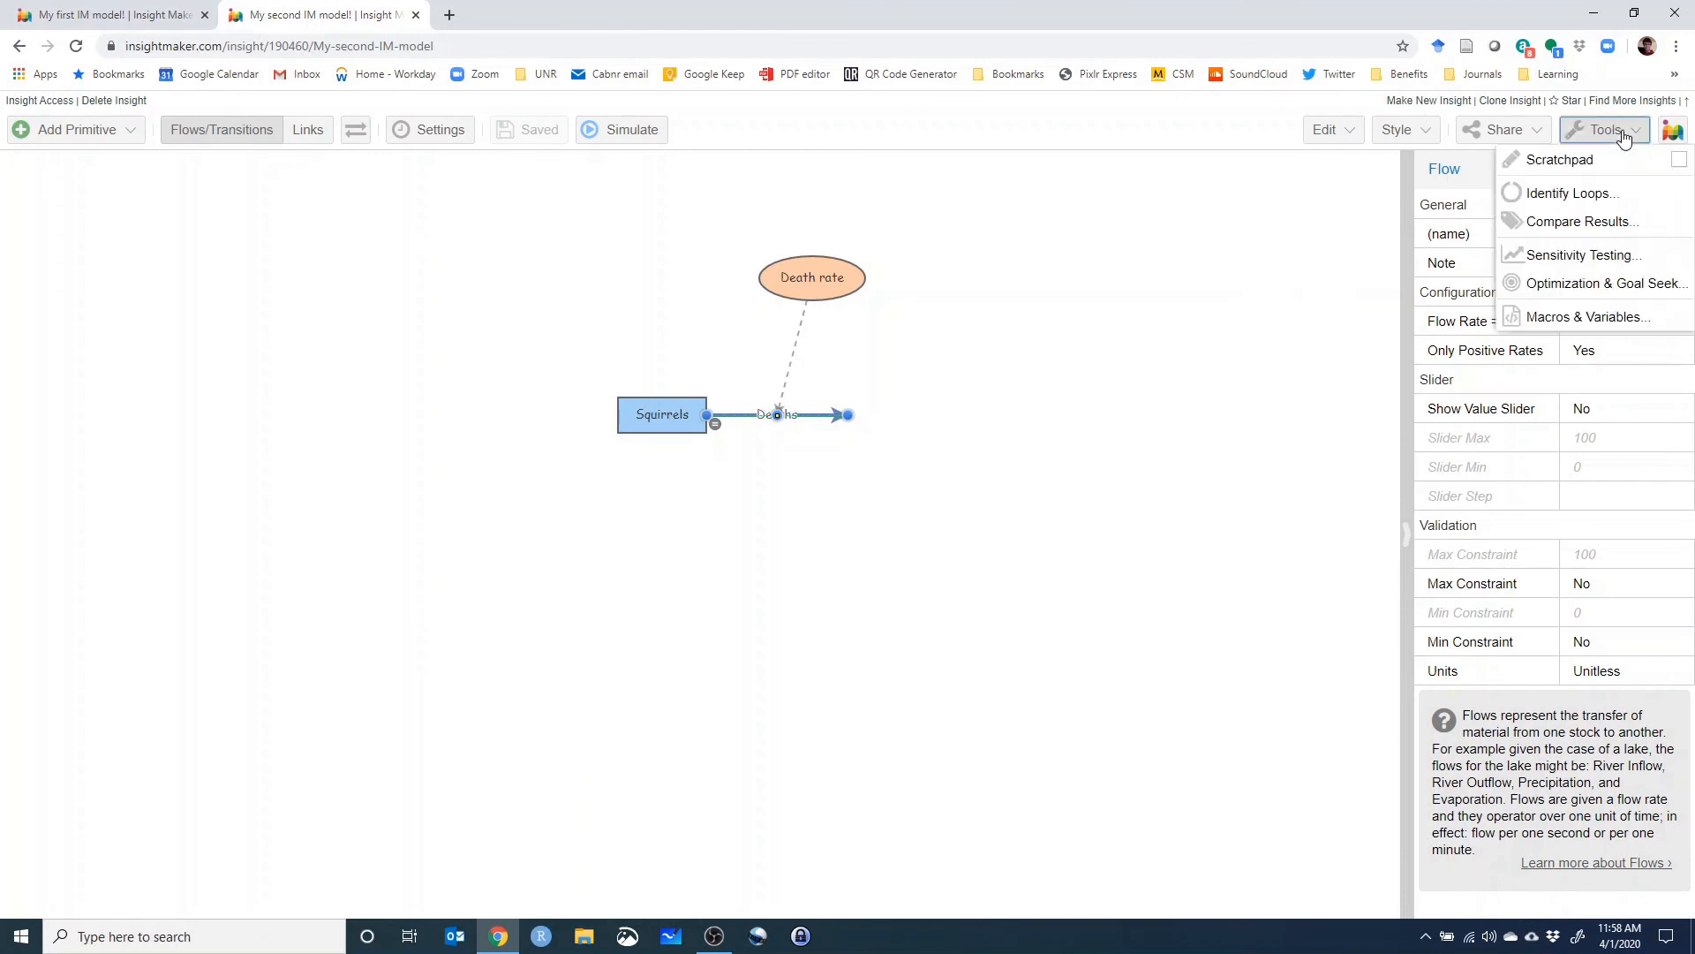
left_click(1604, 263)
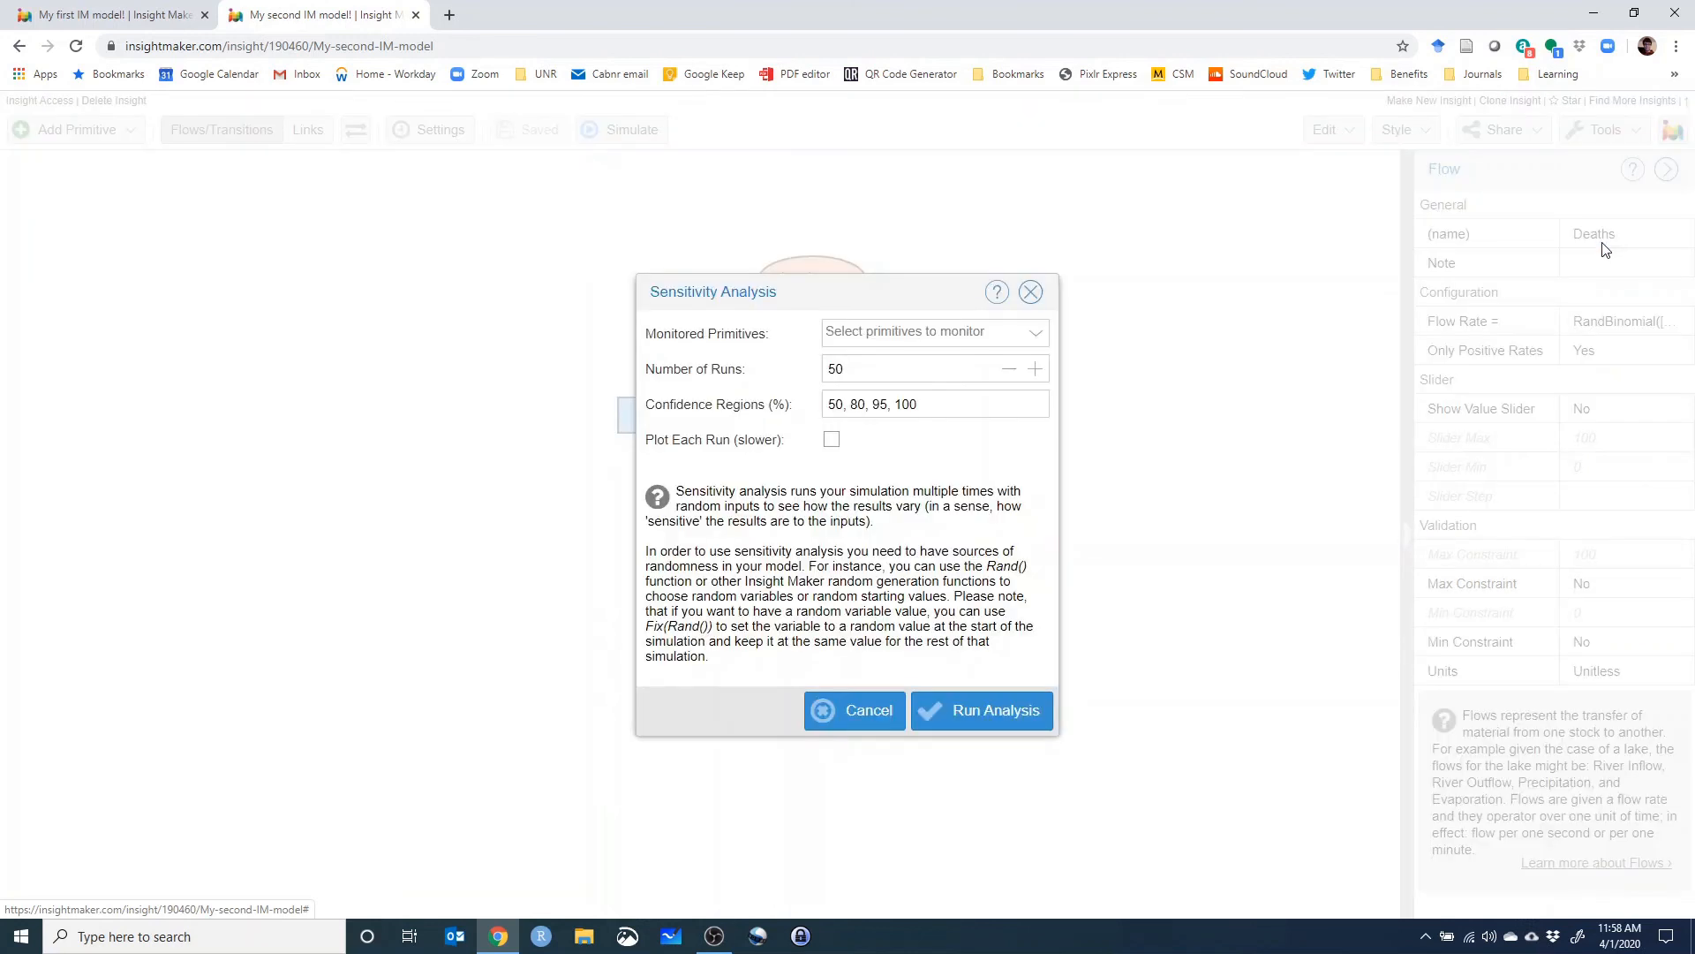
double_click(853, 374)
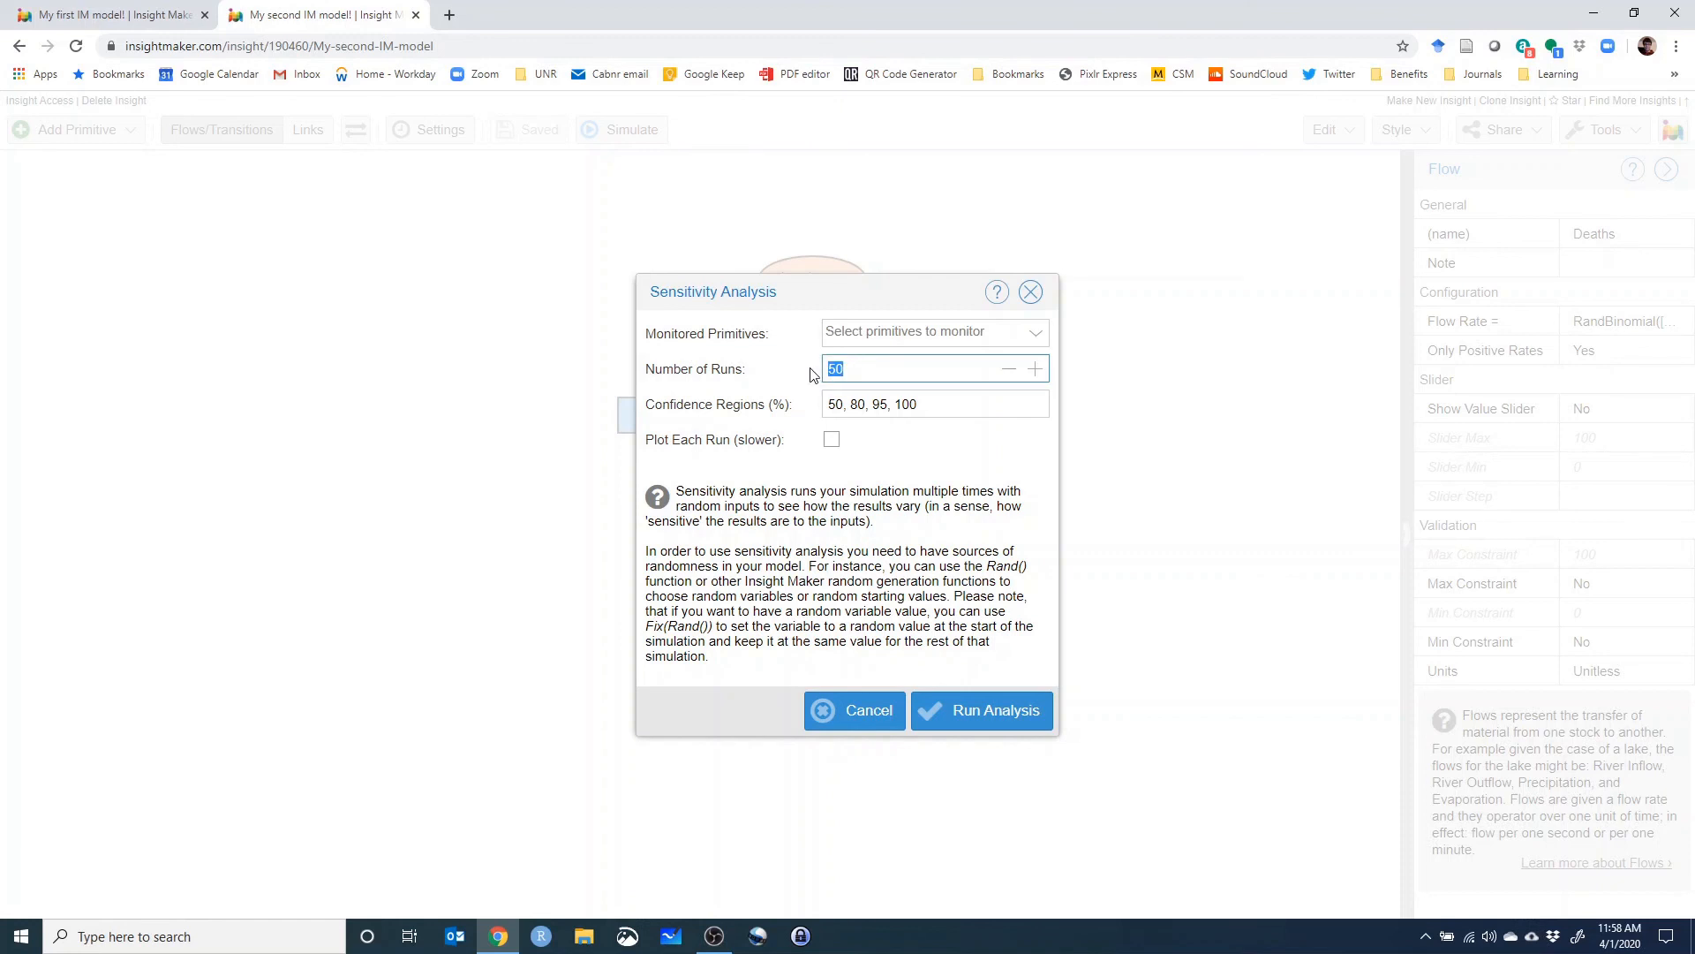
type("100")
left_click(831, 439)
left_click_drag(869, 292, 1047, 207)
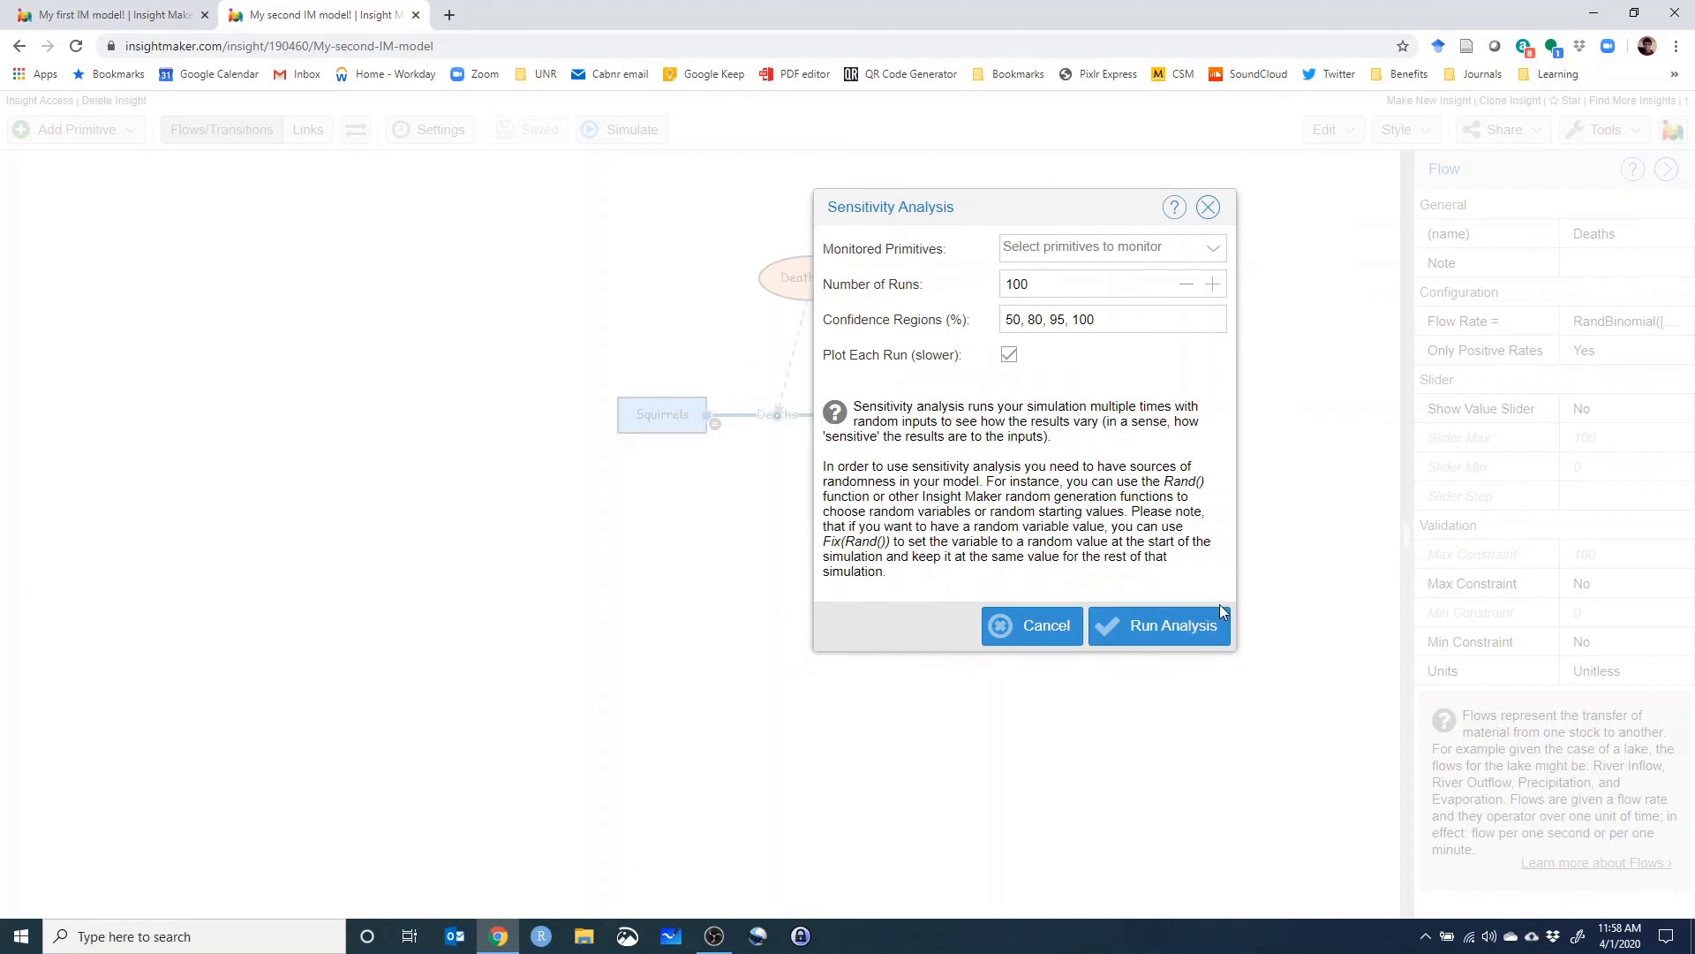
left_click(1174, 632)
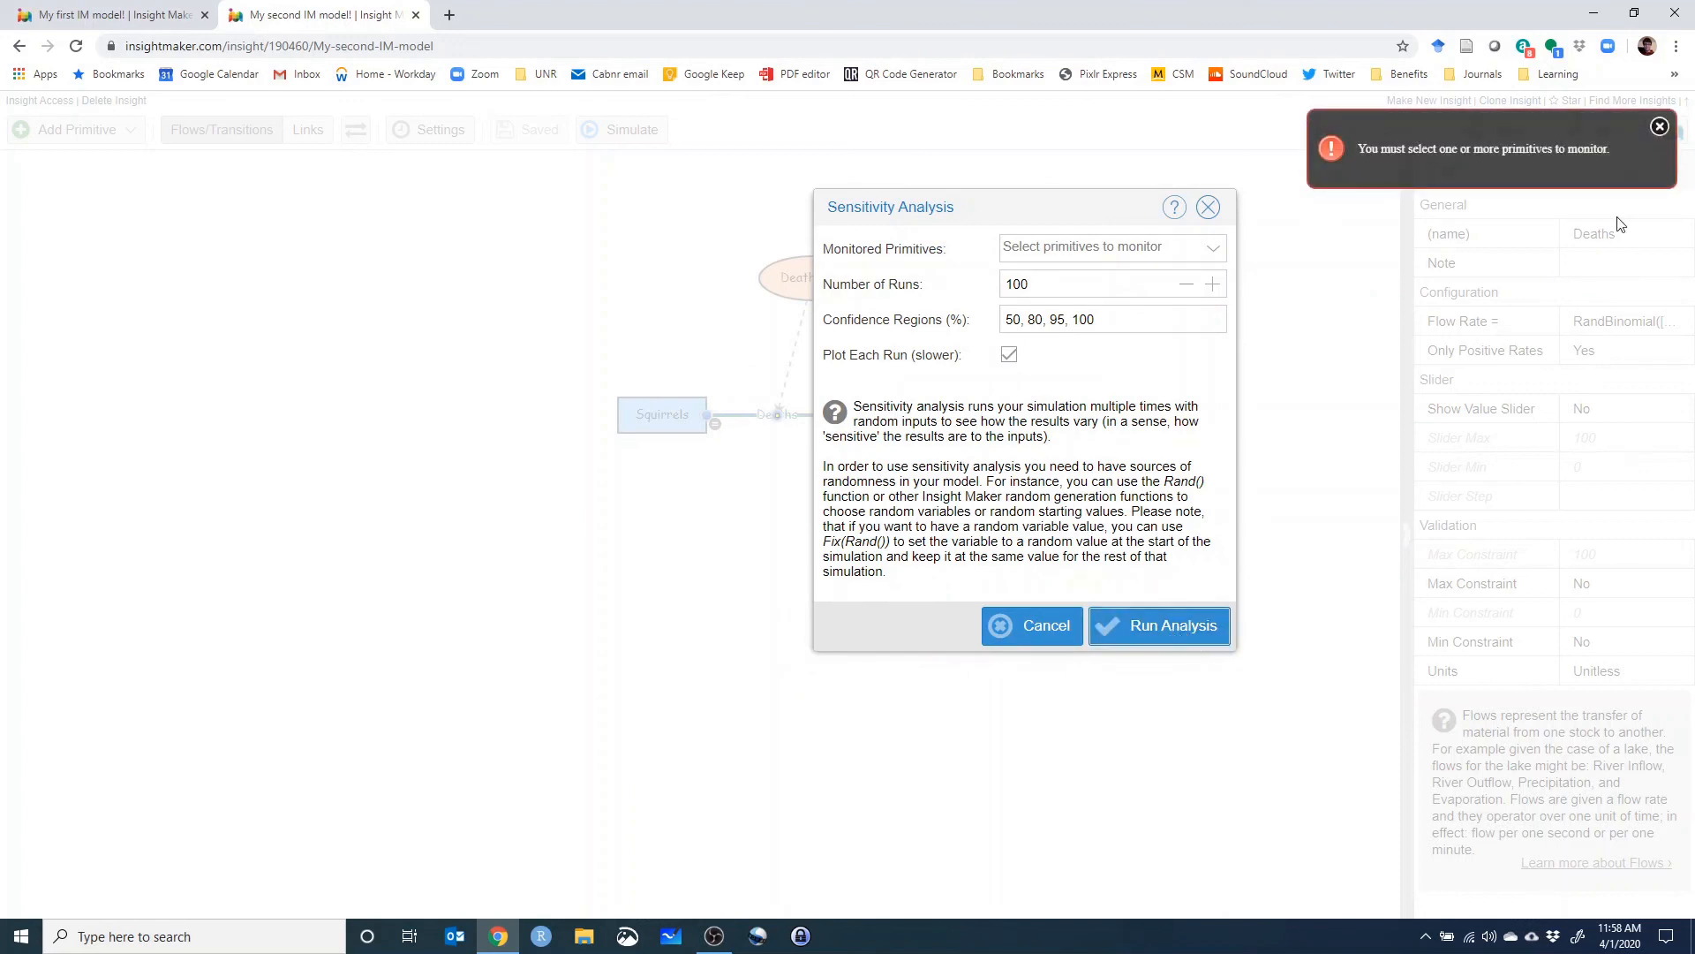
Choose Squirrels as the monitored primitive of the sensitivity analysis and review the number of runs and confidence regions.
left_click(1660, 127)
left_click(1183, 247)
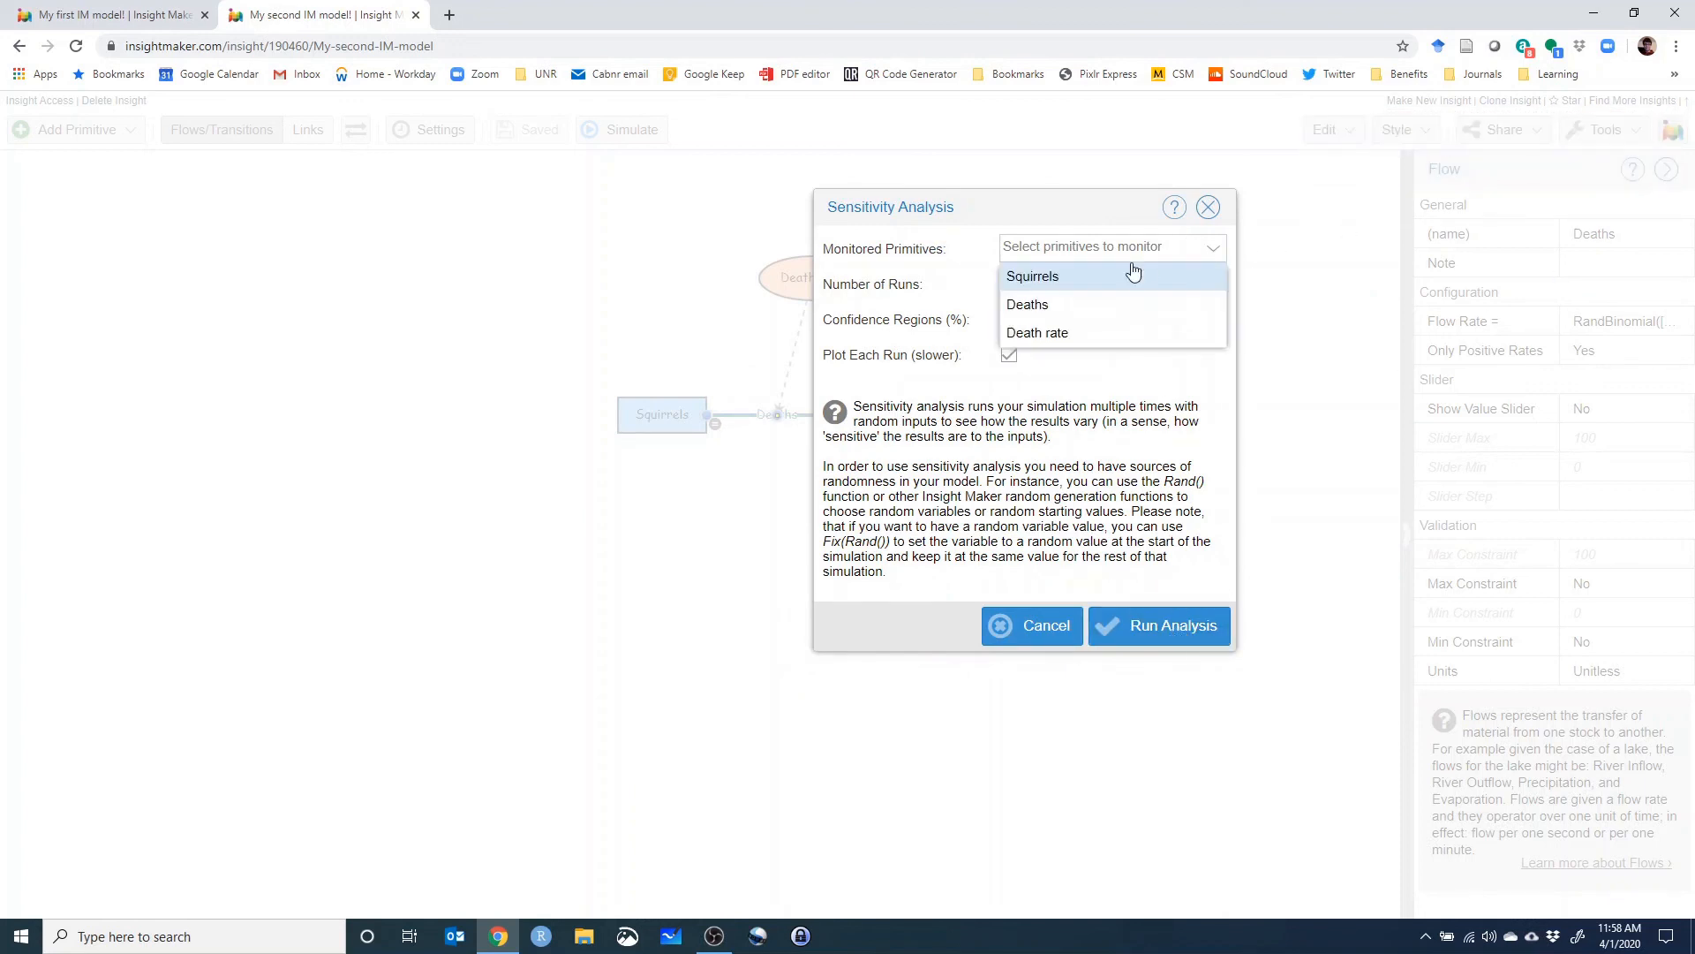
left_click(1053, 278)
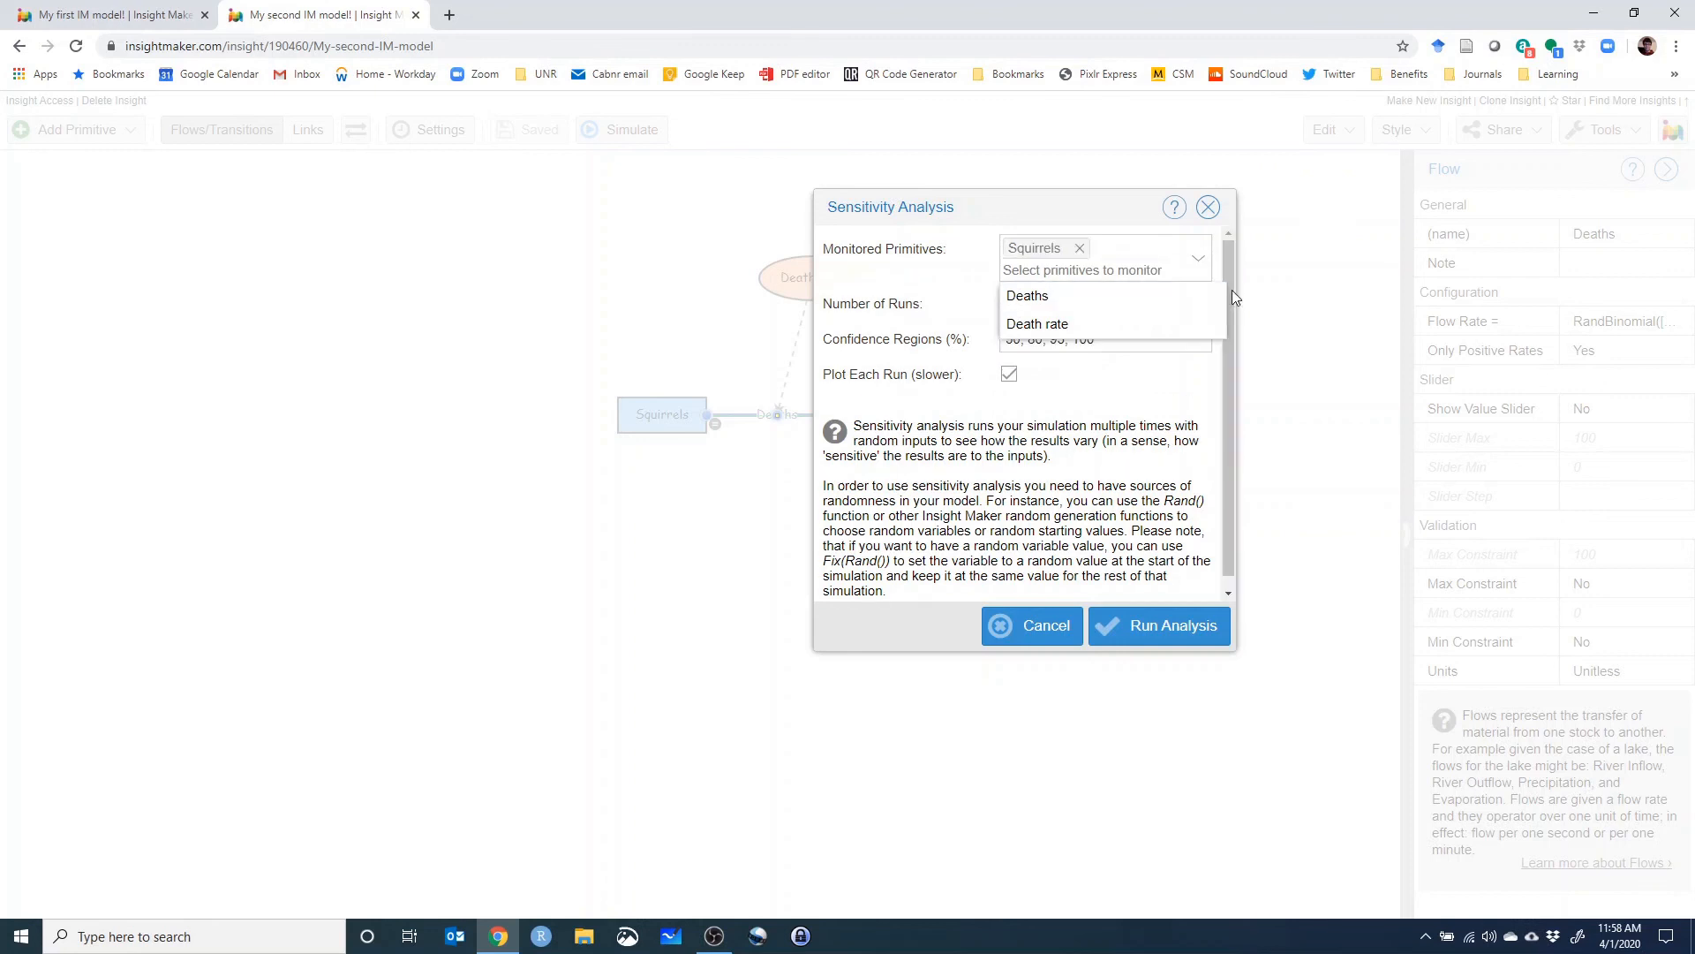
left_click(984, 207)
left_click(1046, 305)
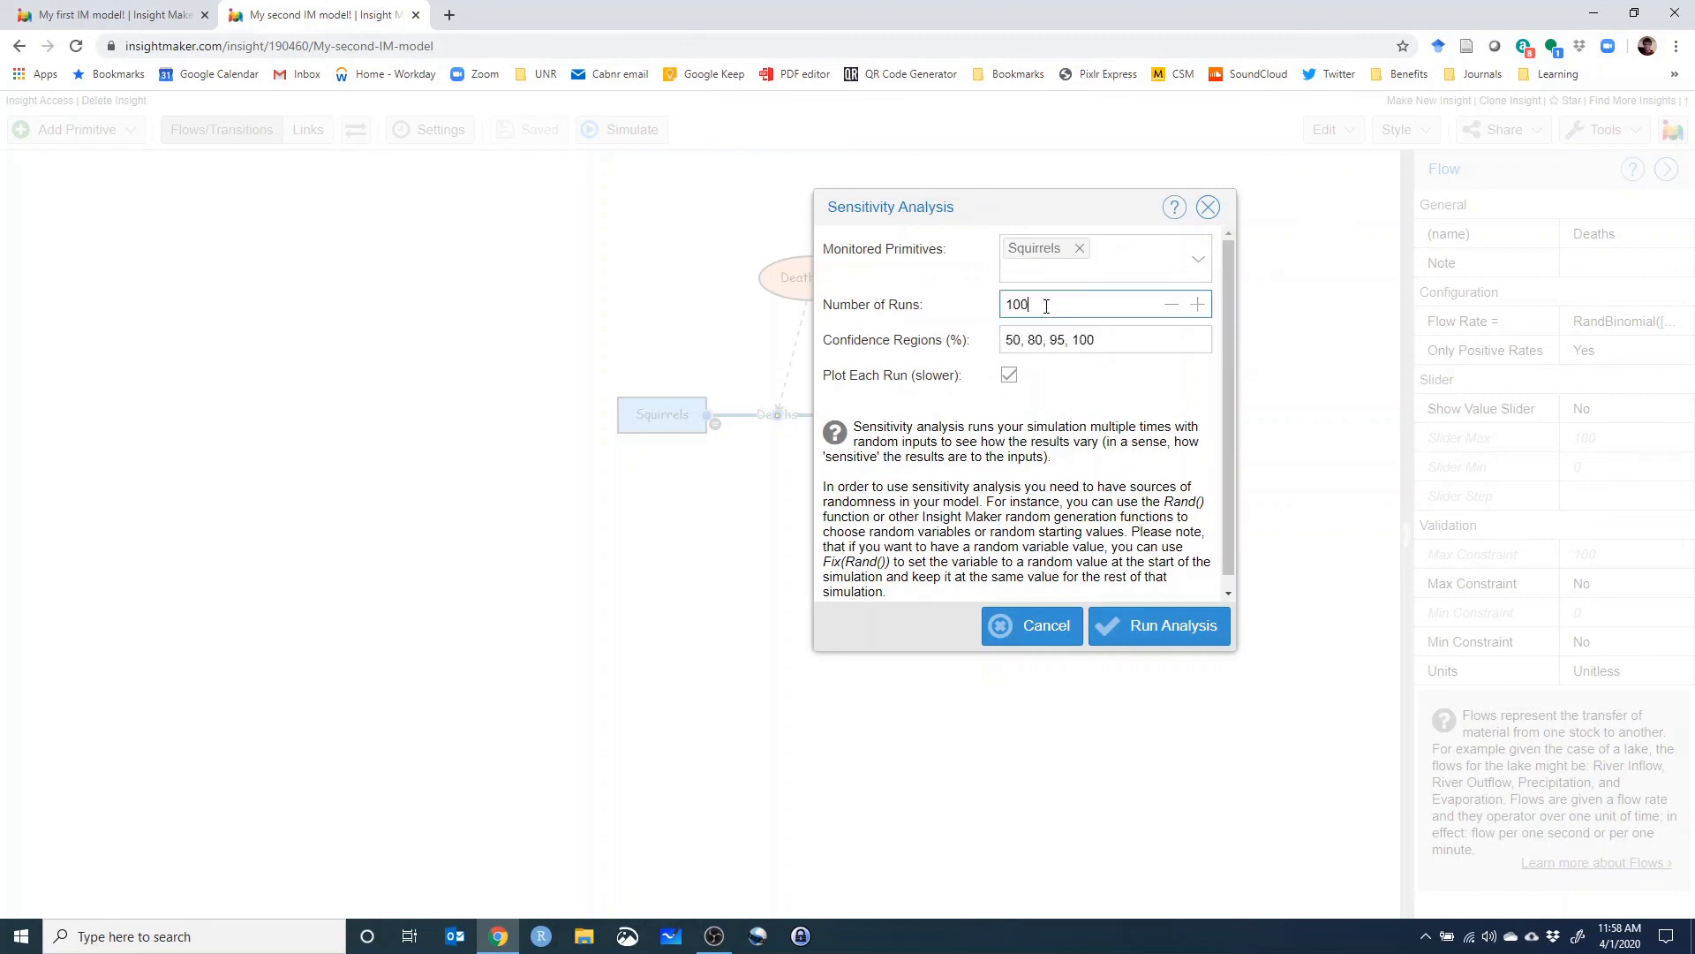
left_click(1112, 342)
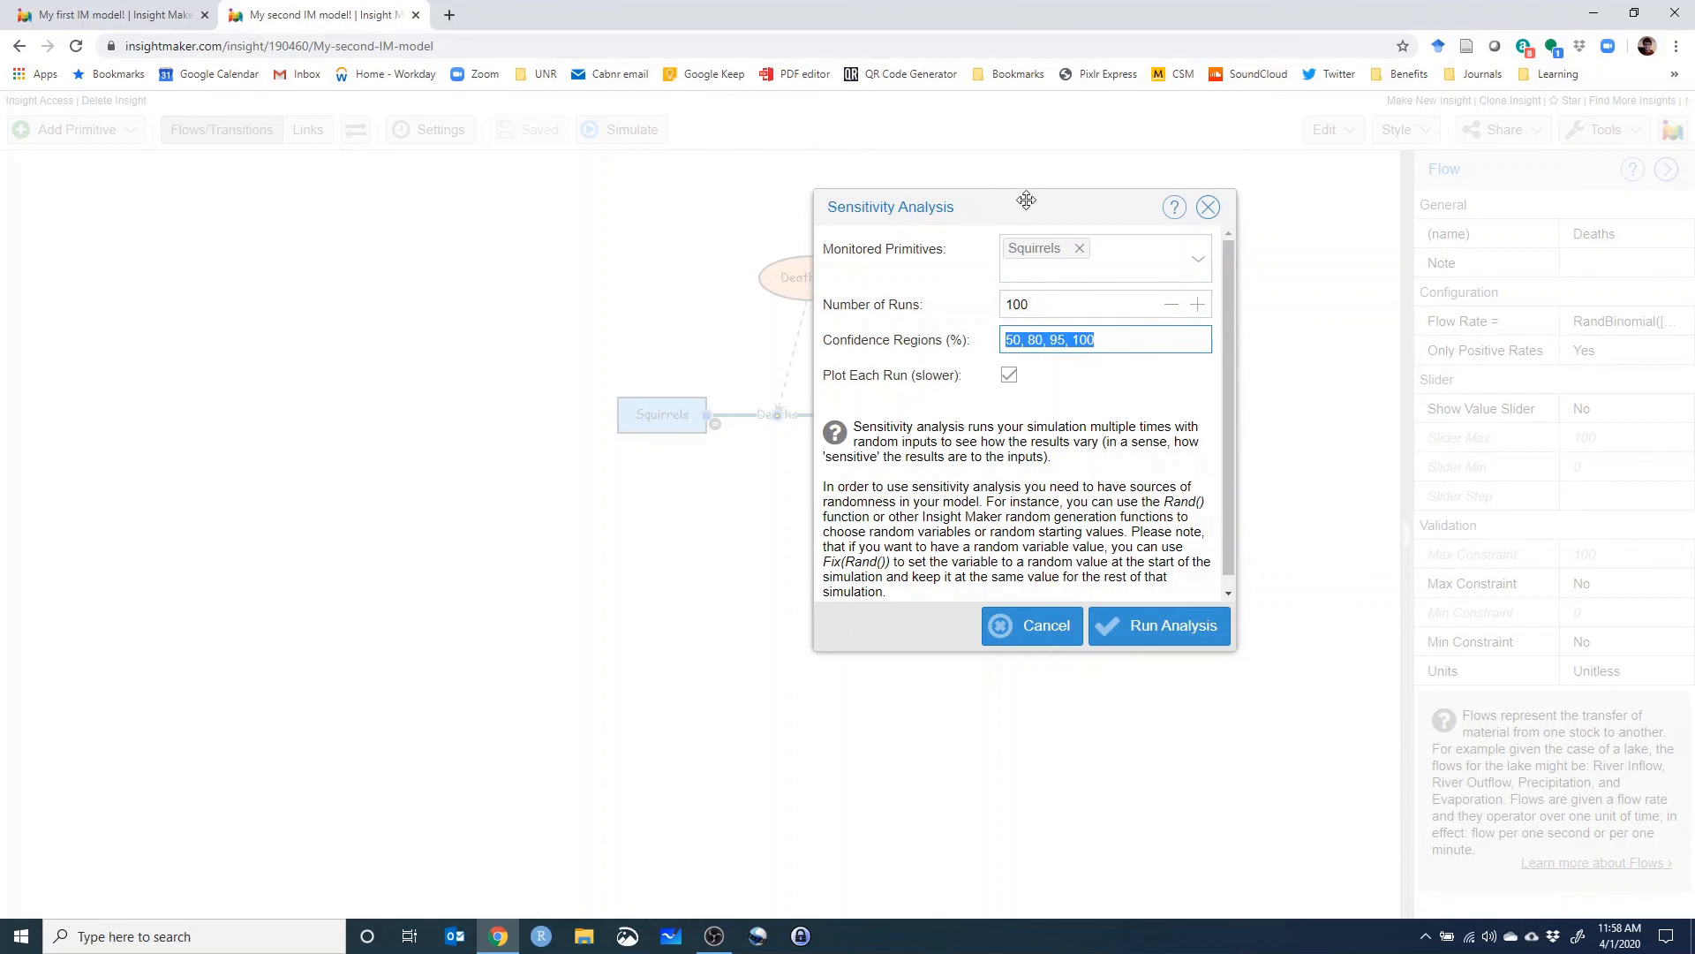
Run the sensitivity analysis of Squirrels with 100 runs, keeping the plotting of each run enabled.
left_click_drag(1026, 200, 1015, 140)
left_click(1001, 320)
left_click(998, 318)
left_click(1144, 567)
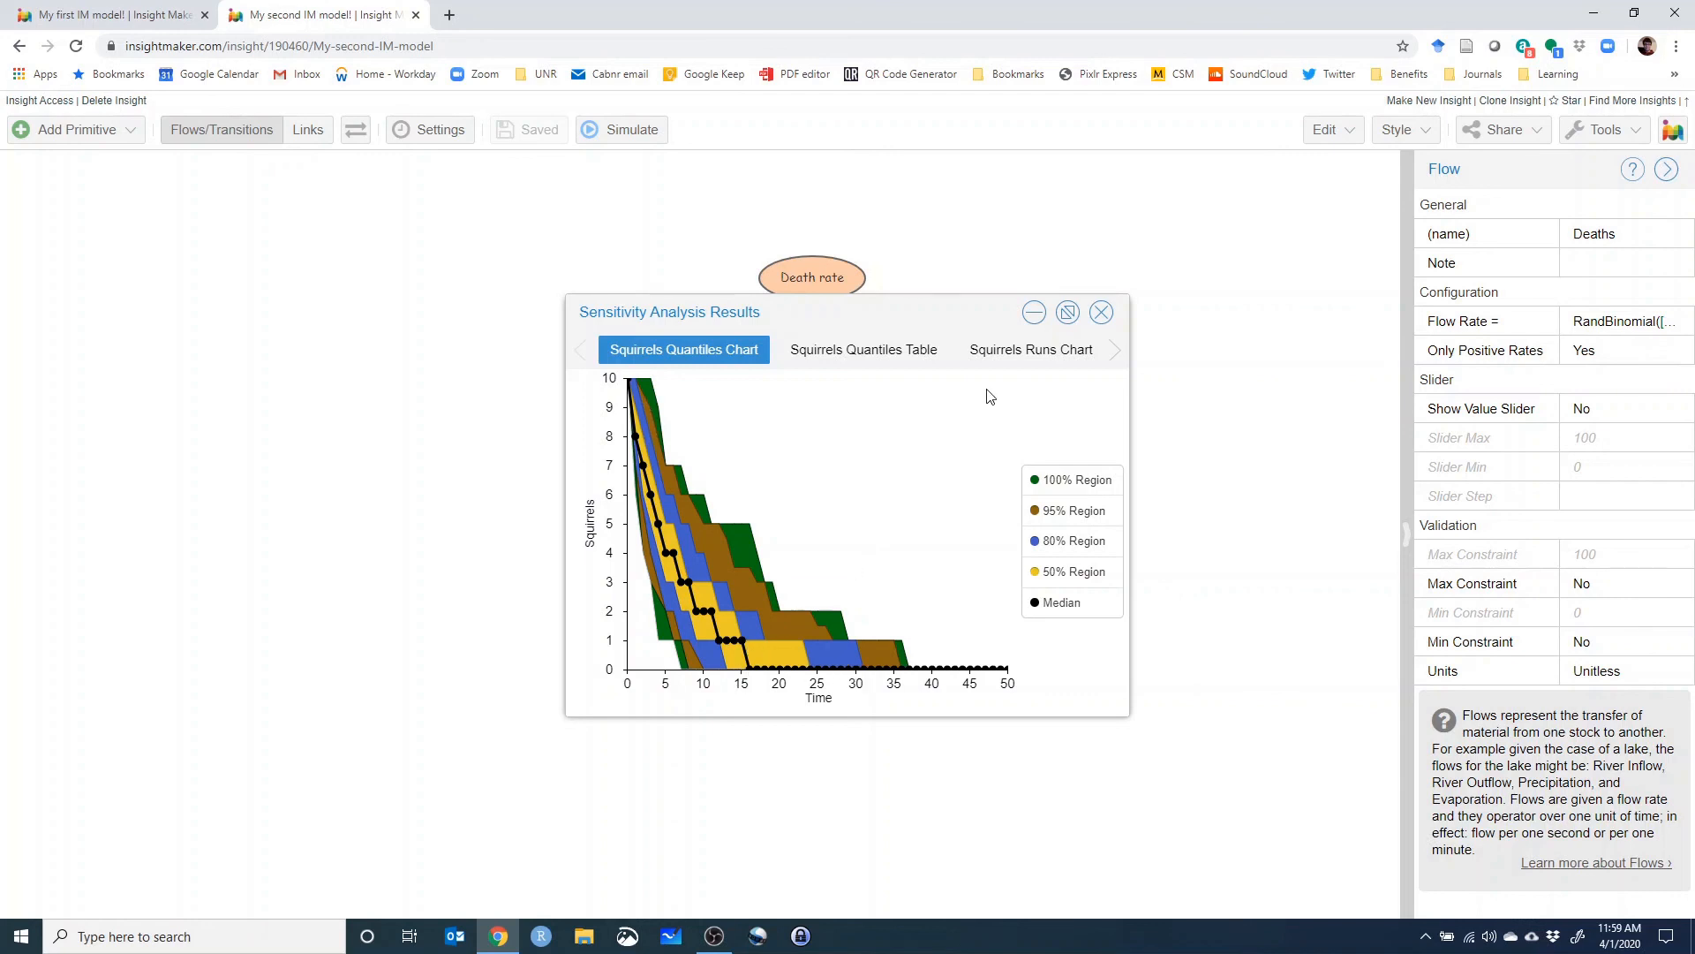
Examine the Squirrels runs chart for variability between the individual runs, and close the sensitivity analysis results.
left_click(1115, 351)
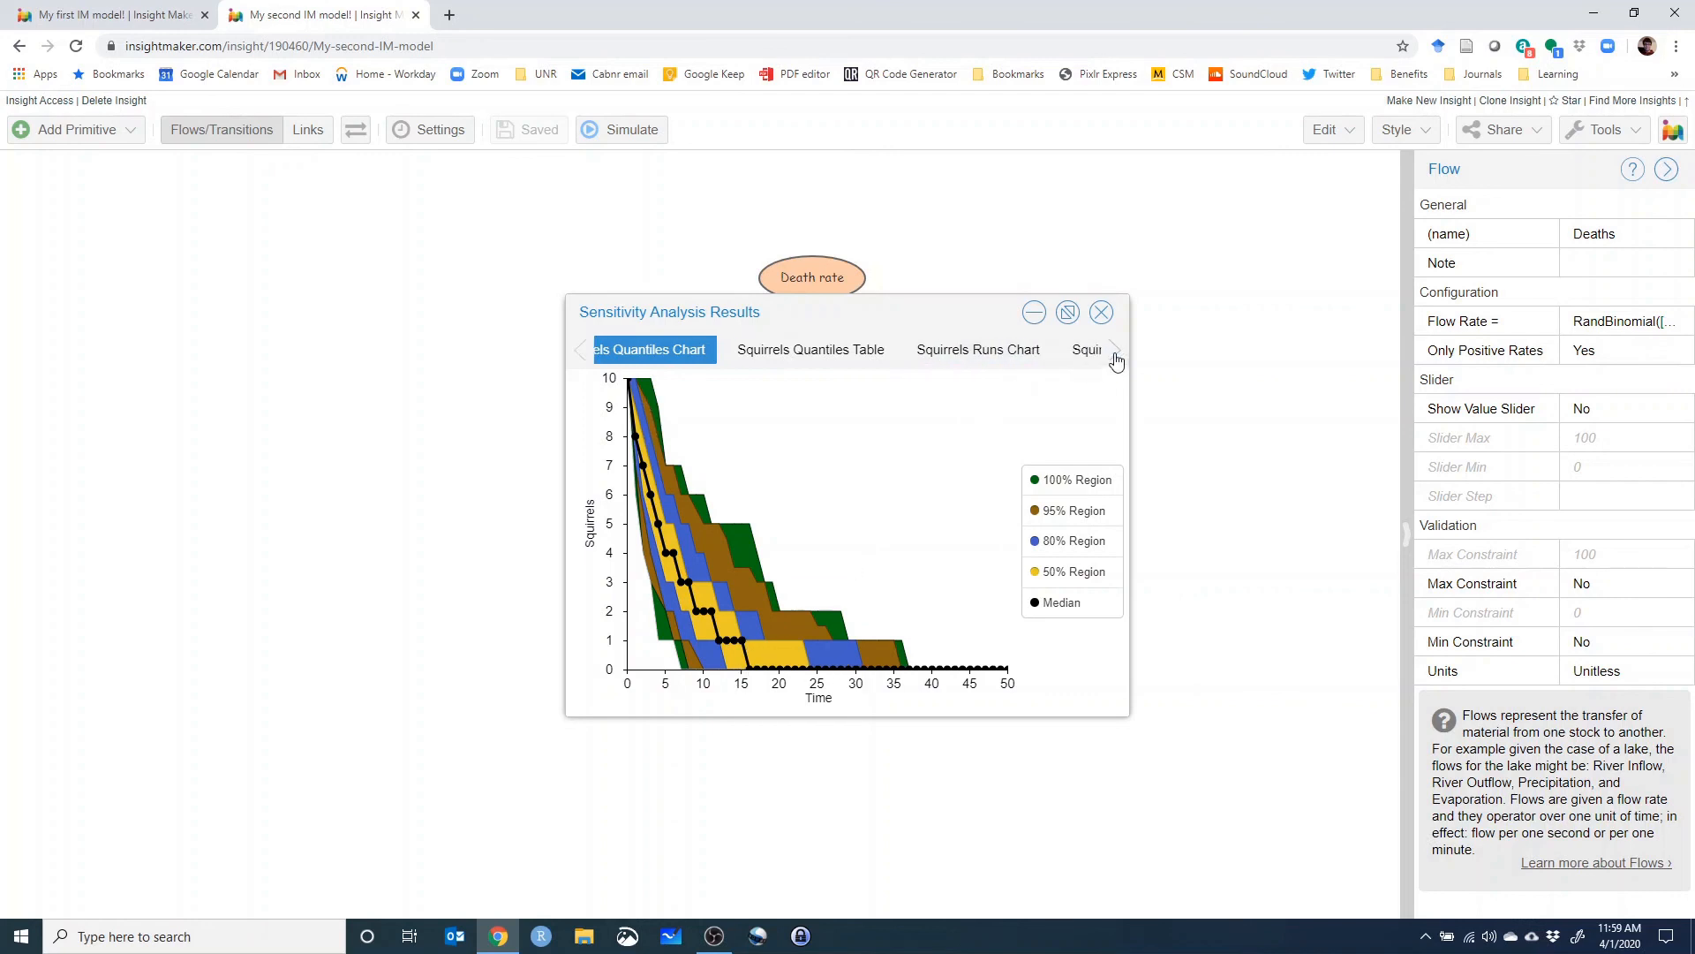
left_click(870, 349)
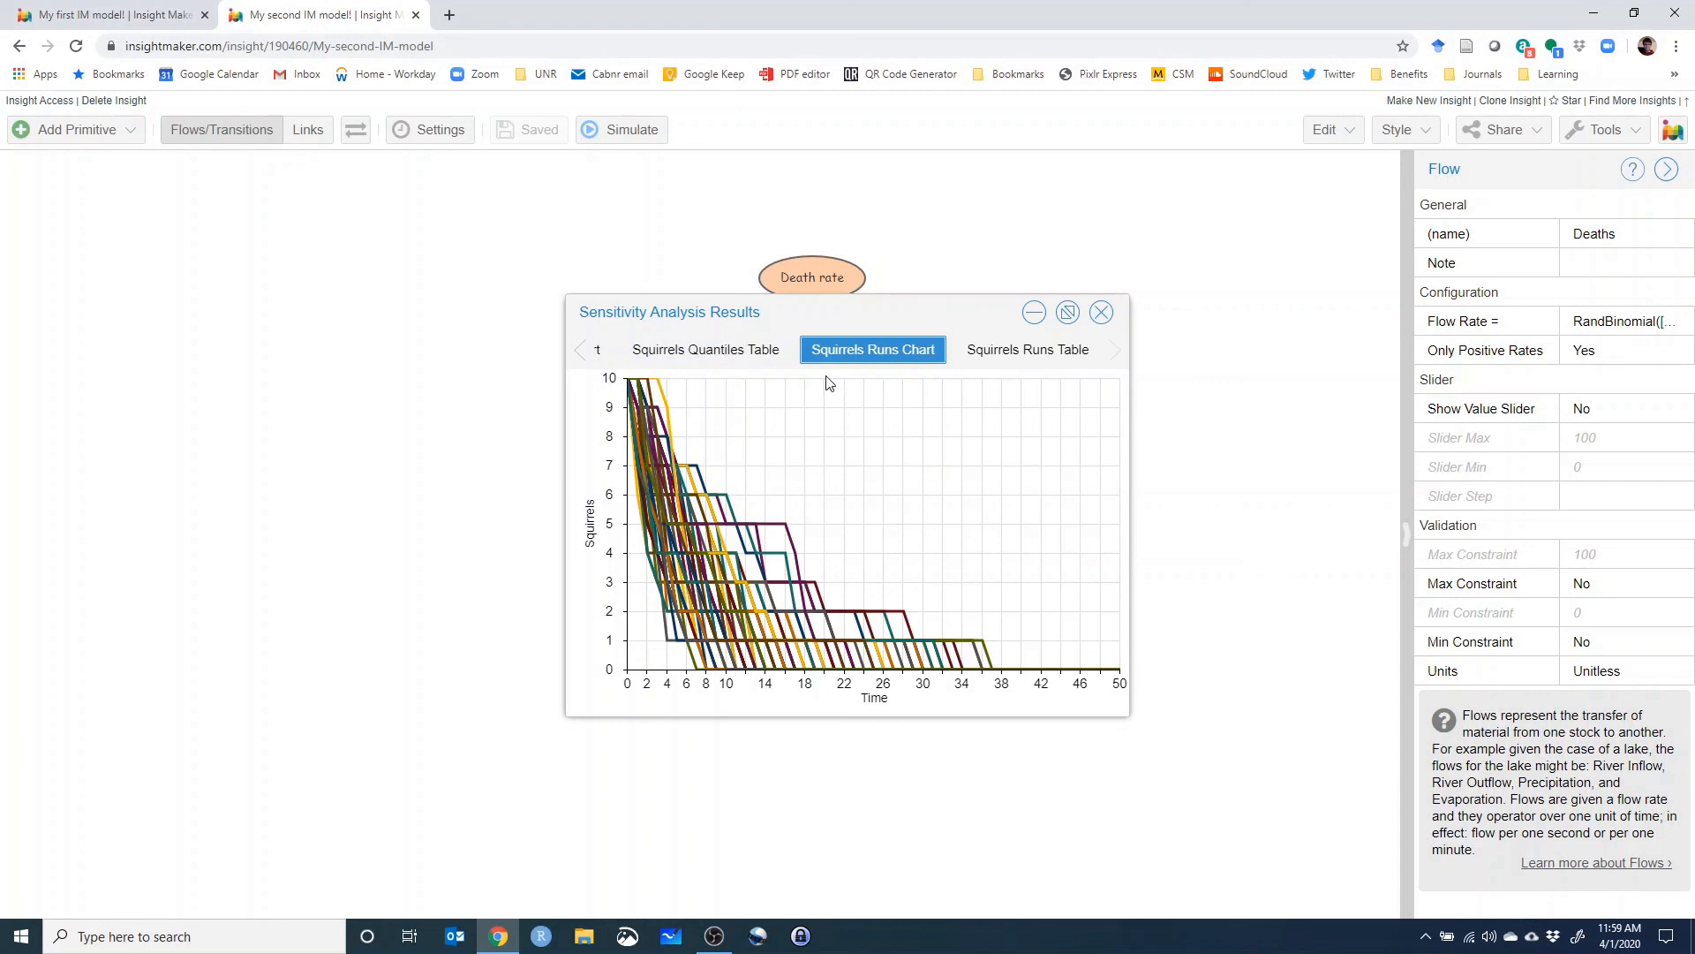
left_click_drag(991, 310, 1046, 227)
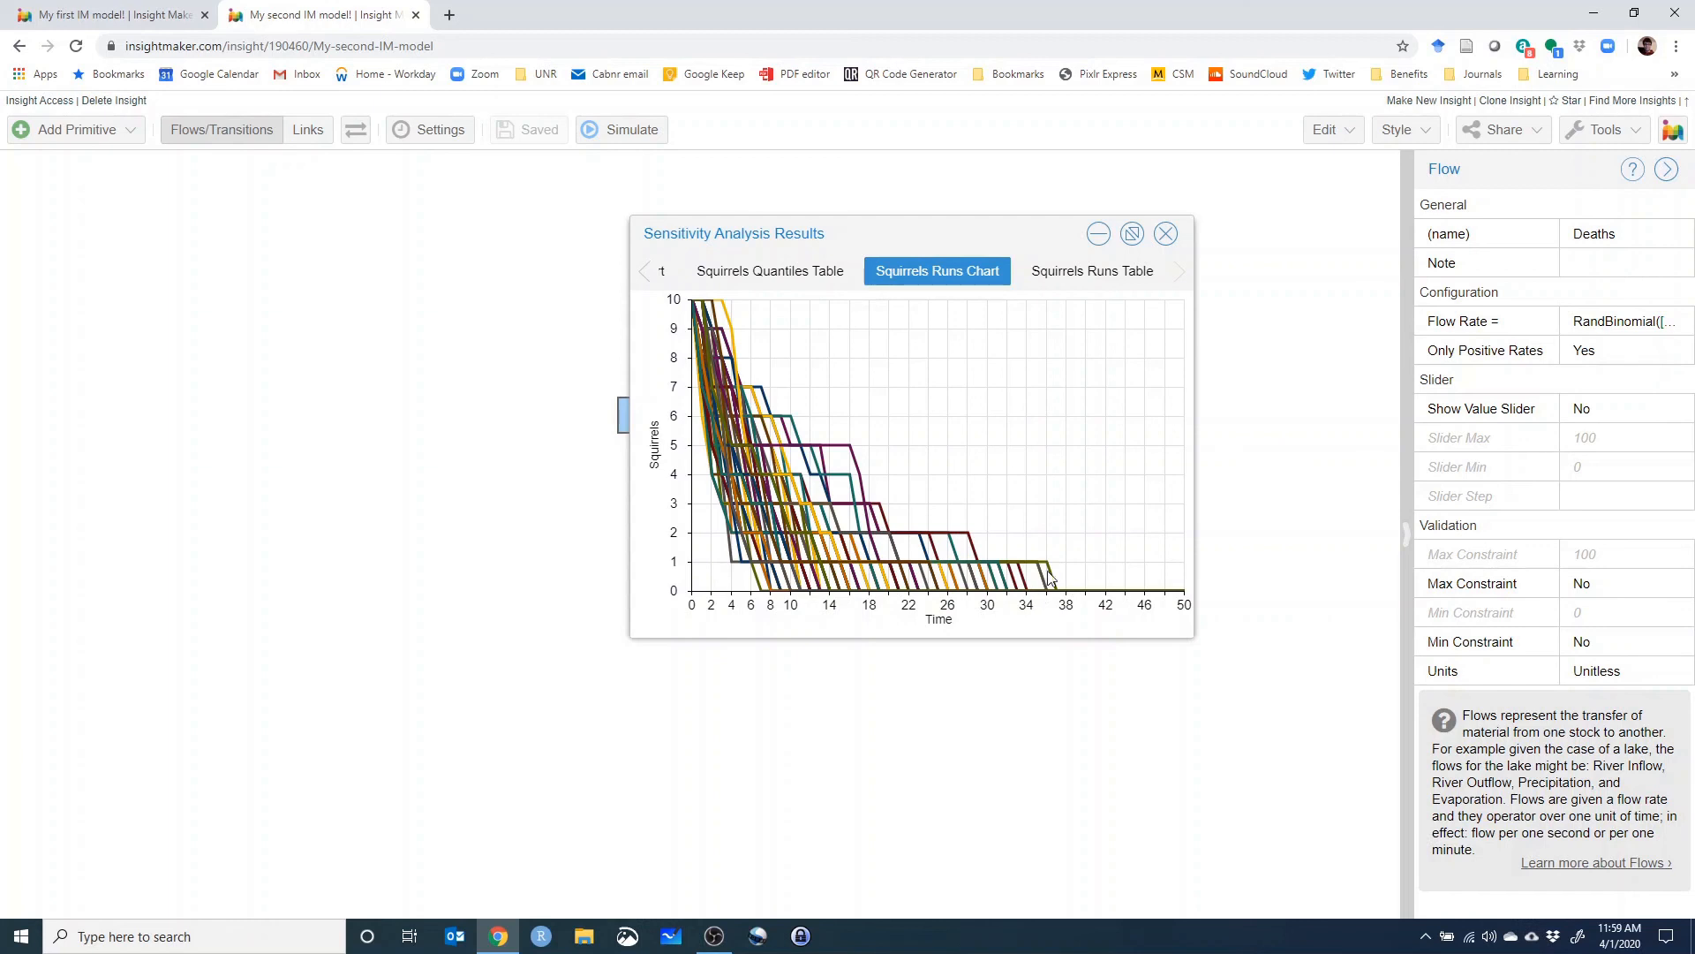
left_click_drag(849, 233, 903, 207)
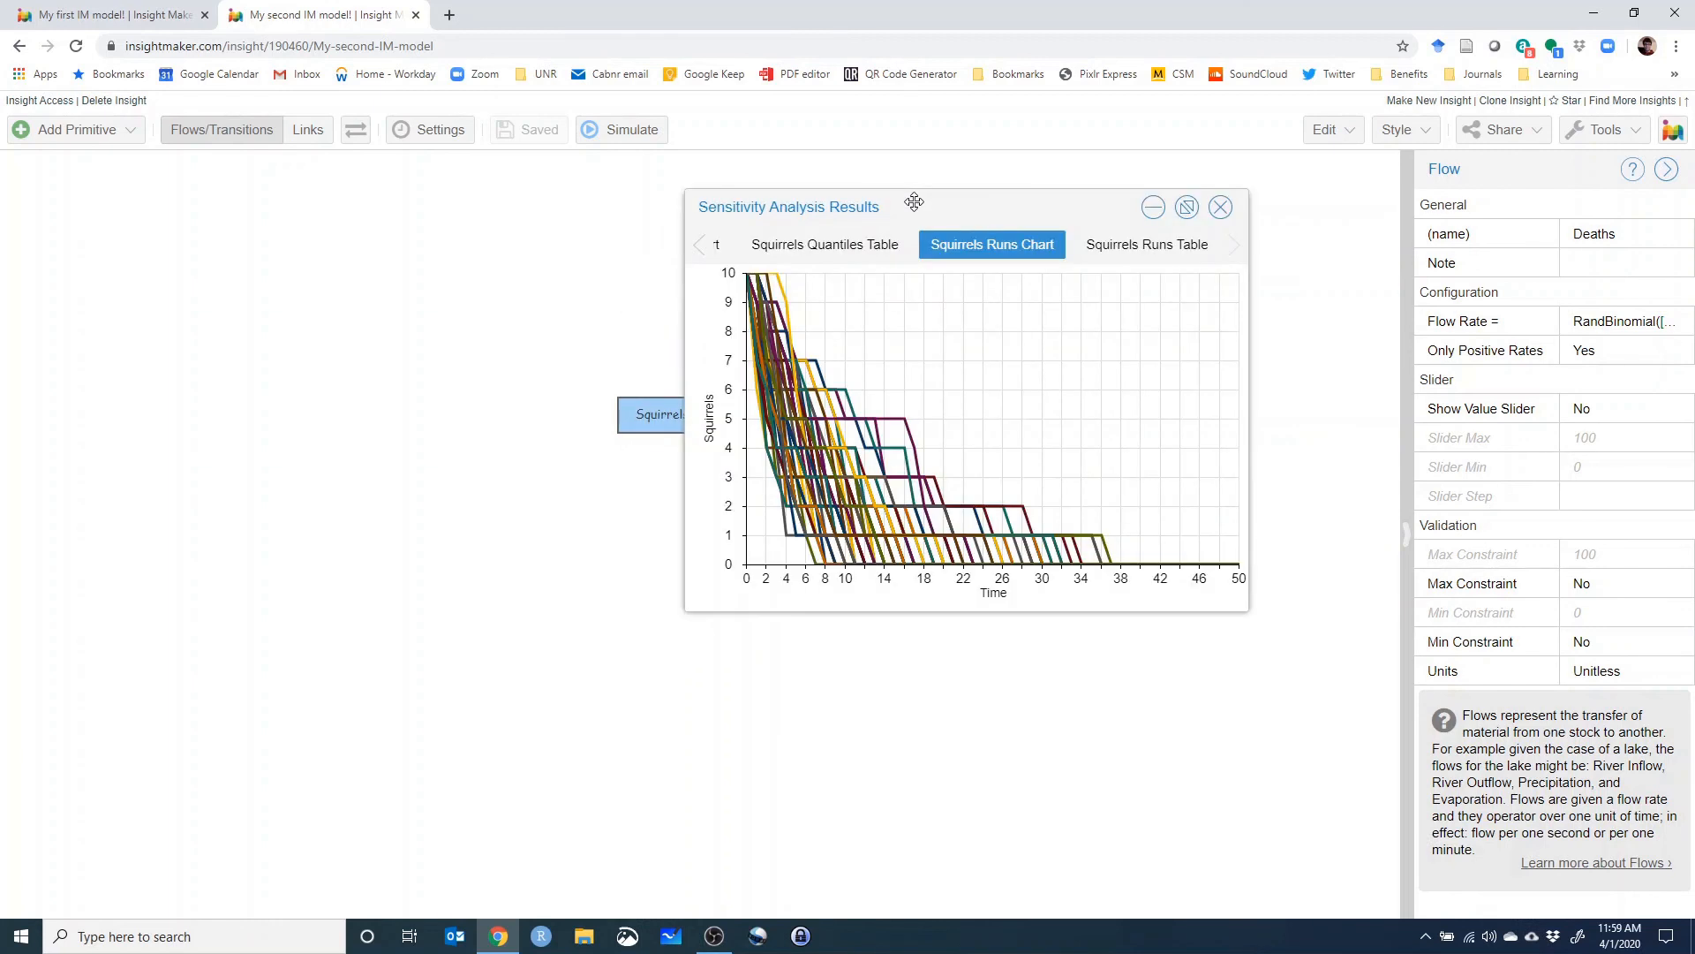
left_click(1222, 207)
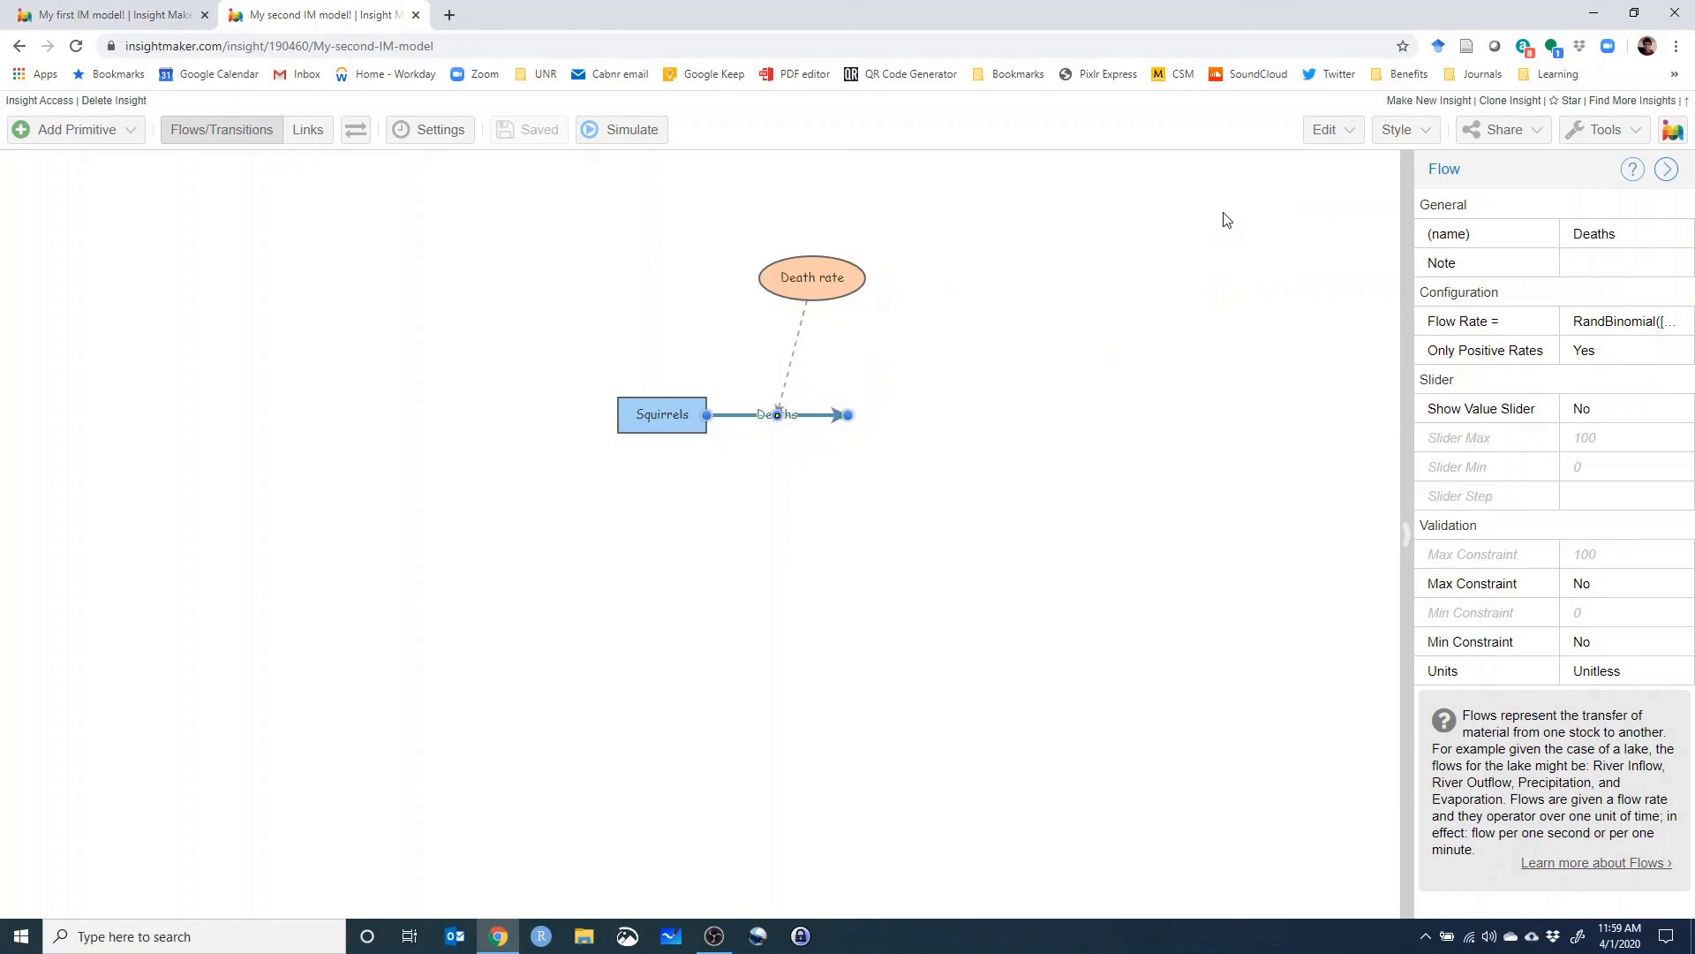